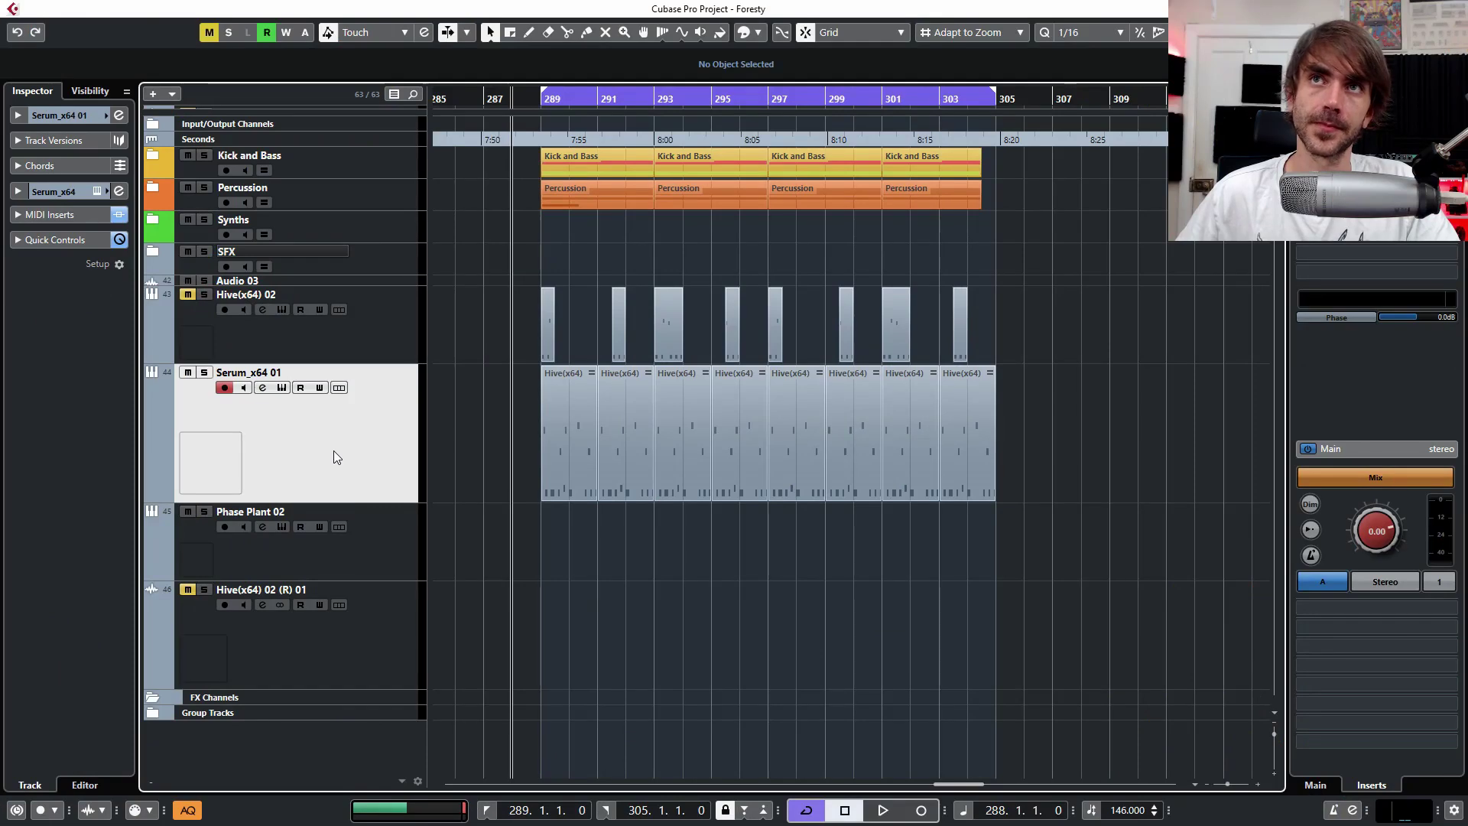
# Step: Open the Phase Plant instrument of the Phase Plant 02 track and reset it to an empty patch
pyautogui.keyDown('ctrl'); pyautogui.scroll(2, 573, 556); pyautogui.keyUp('ctrl')
pyautogui.press('Down')
pyautogui.press('g')
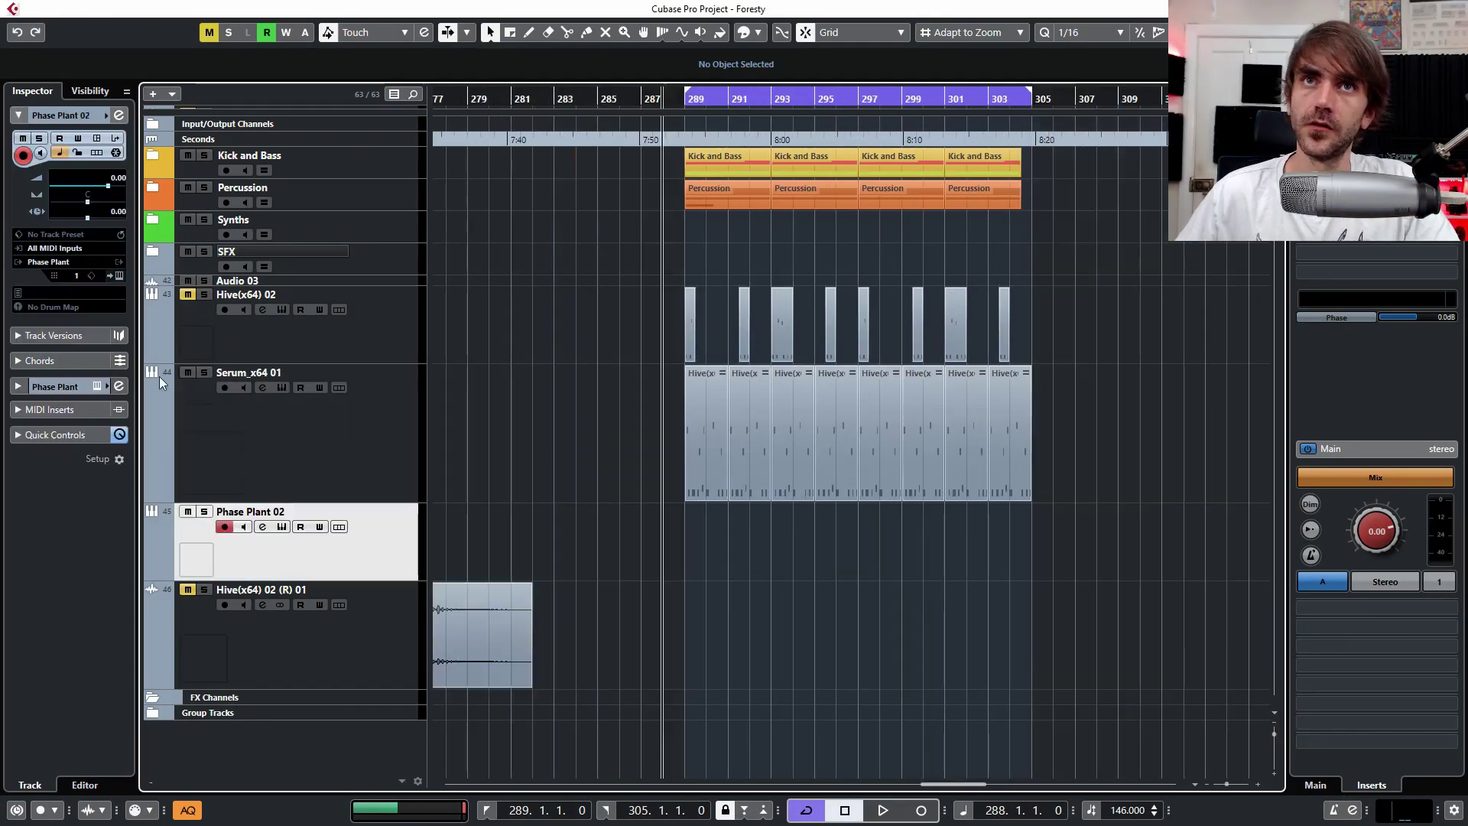
pyautogui.click(121, 276)
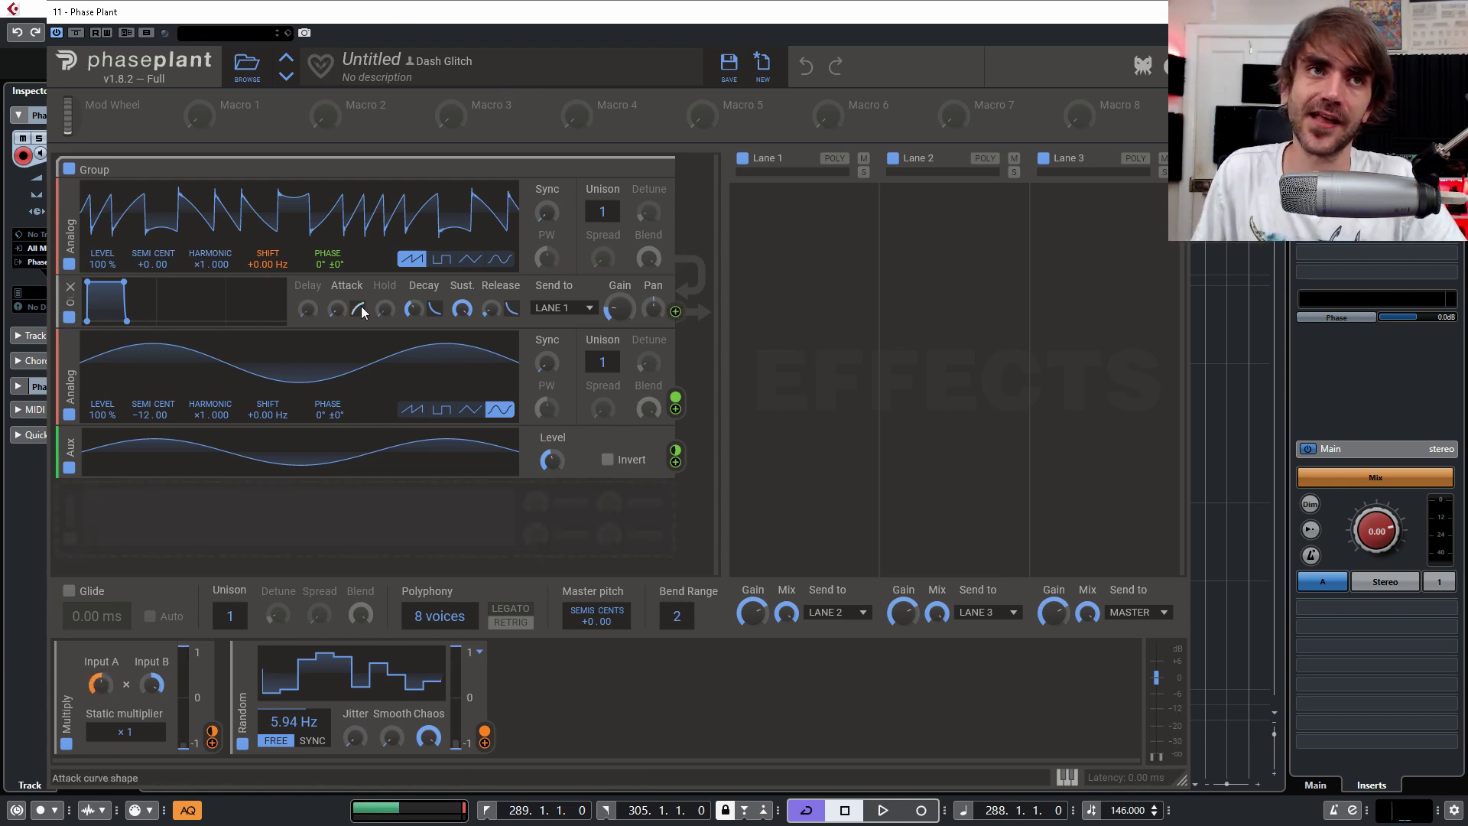
pyautogui.click(764, 74)
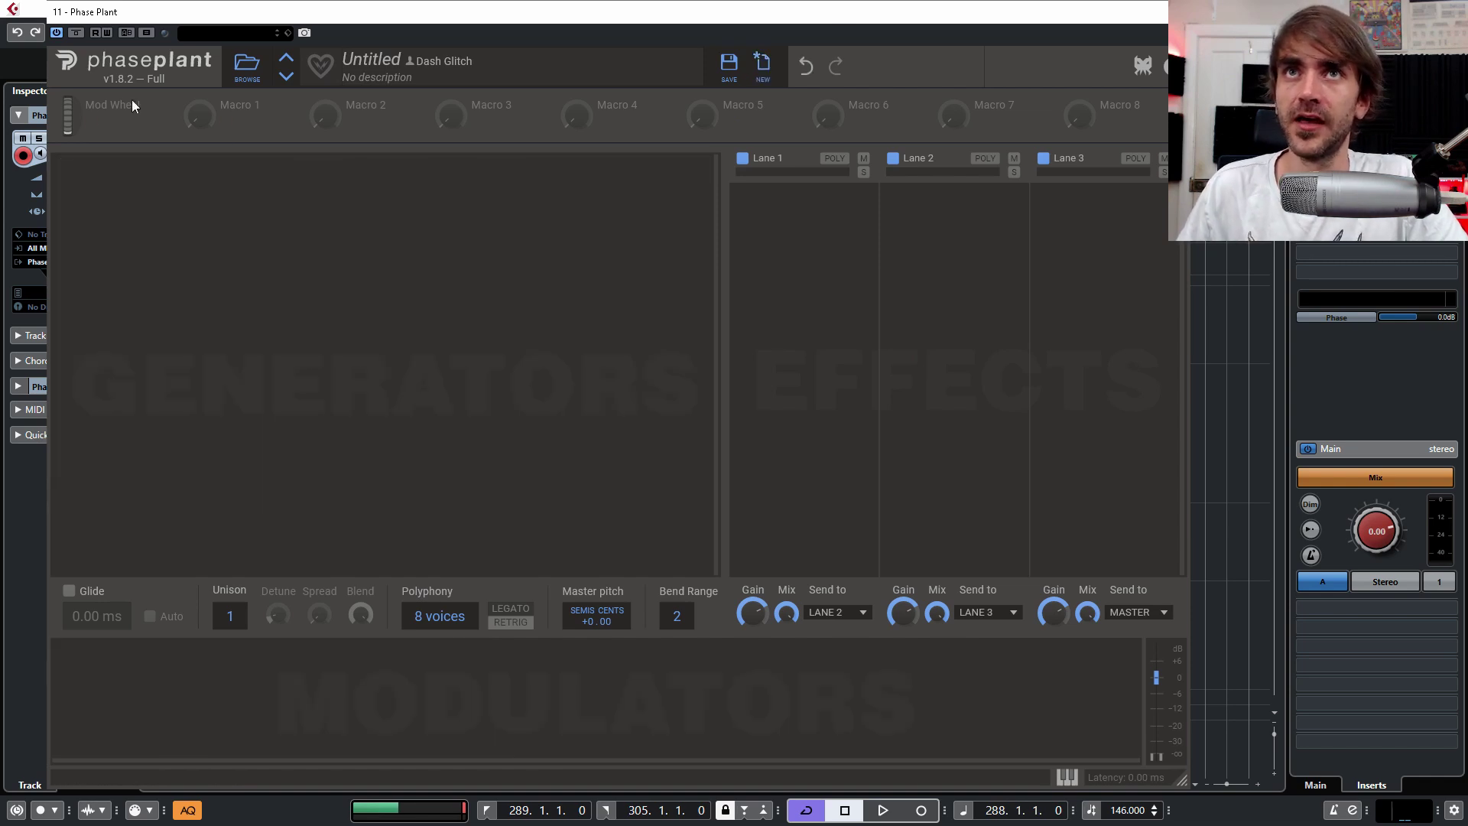
# Step: Add an Analog oscillator to the generators and switch its waveform to the pulse wave
pyautogui.click(251, 222)
pyautogui.click(283, 276)
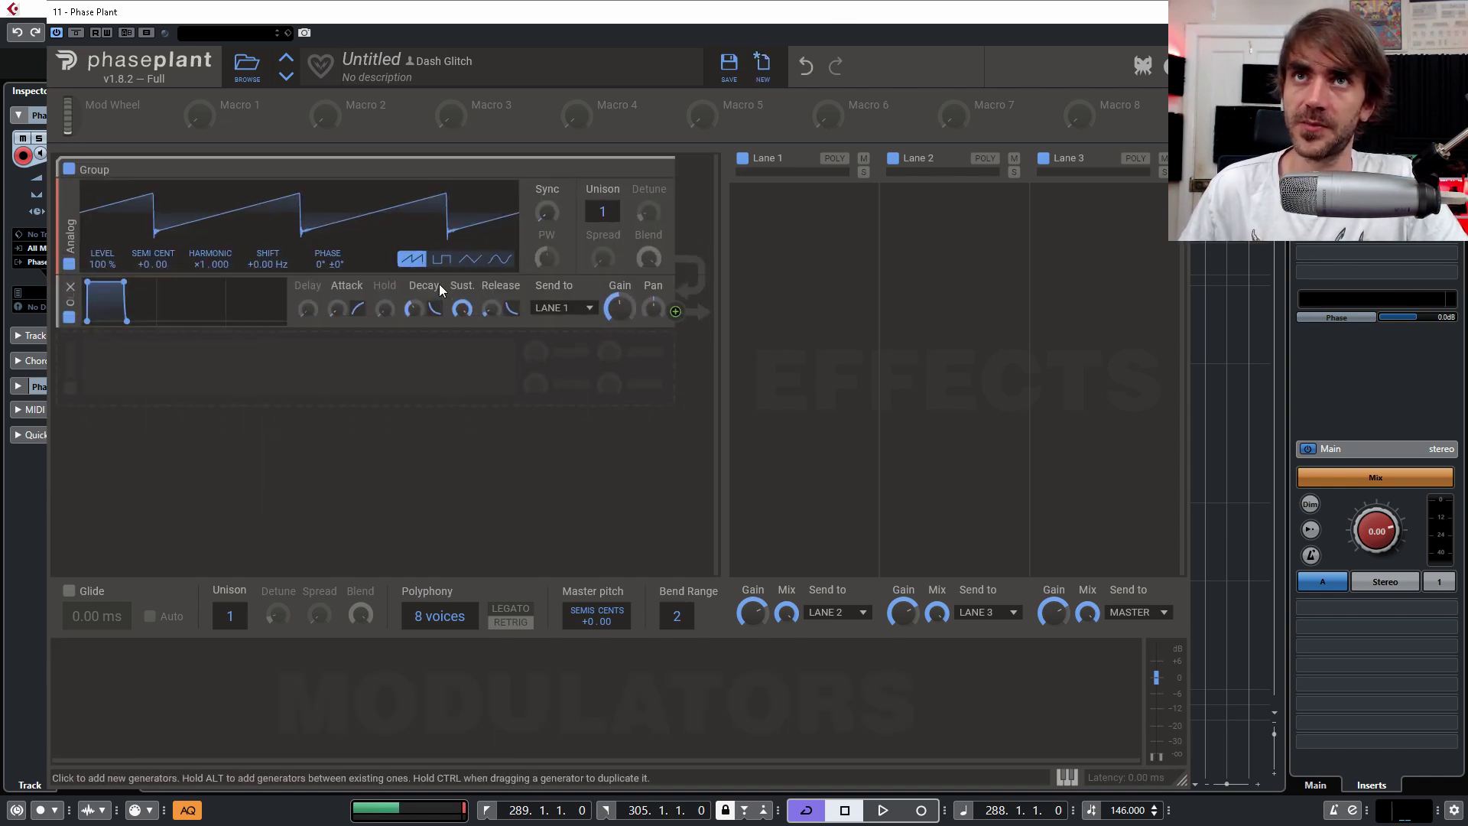
pyautogui.click(441, 260)
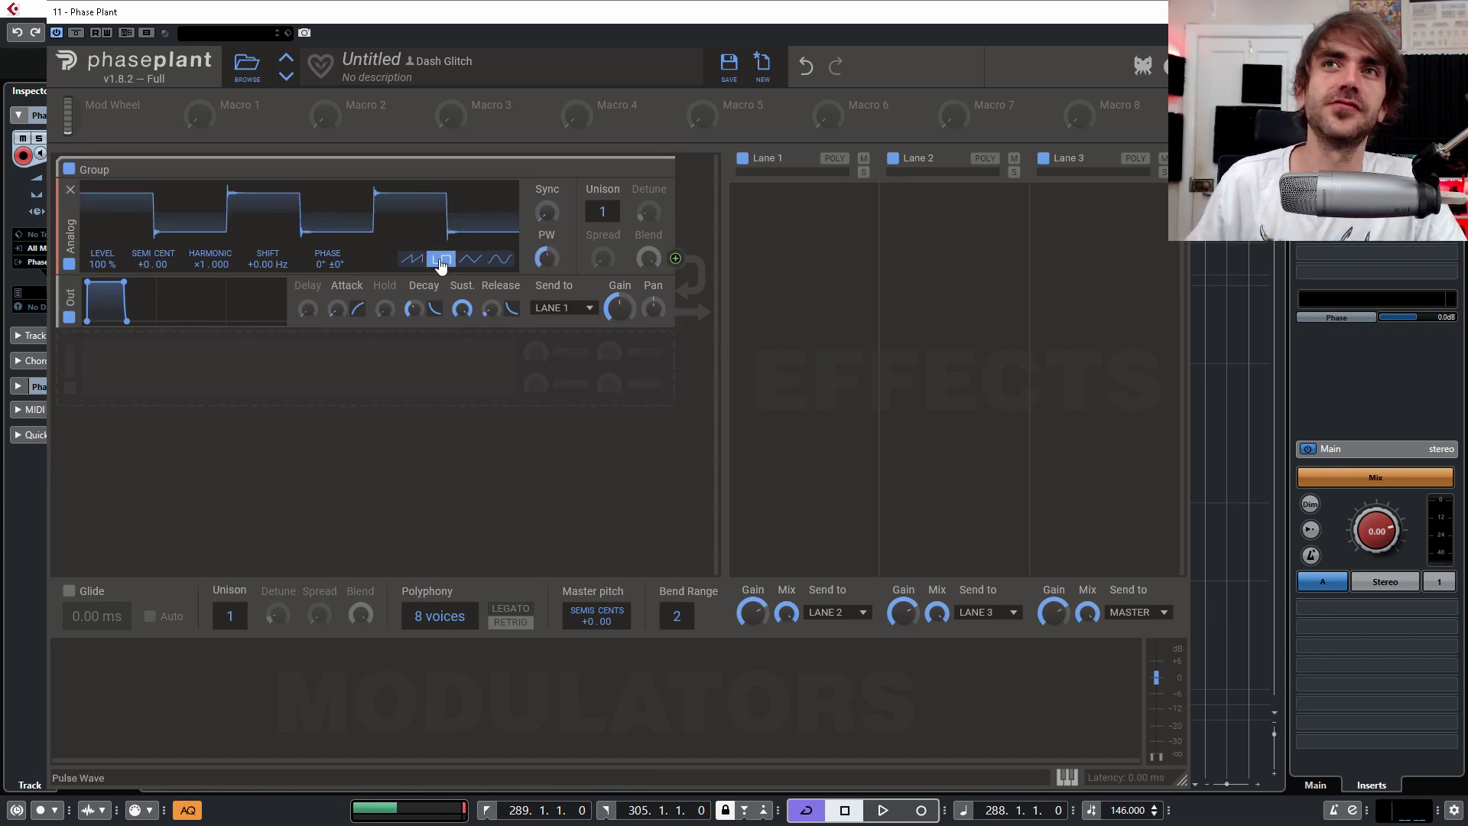
# Step: Shape the output envelope into a short pluck with no sustain and a slightly lengthened decay, and close the synth
pyautogui.moveTo(462, 309); pyautogui.dragTo(413, 324)
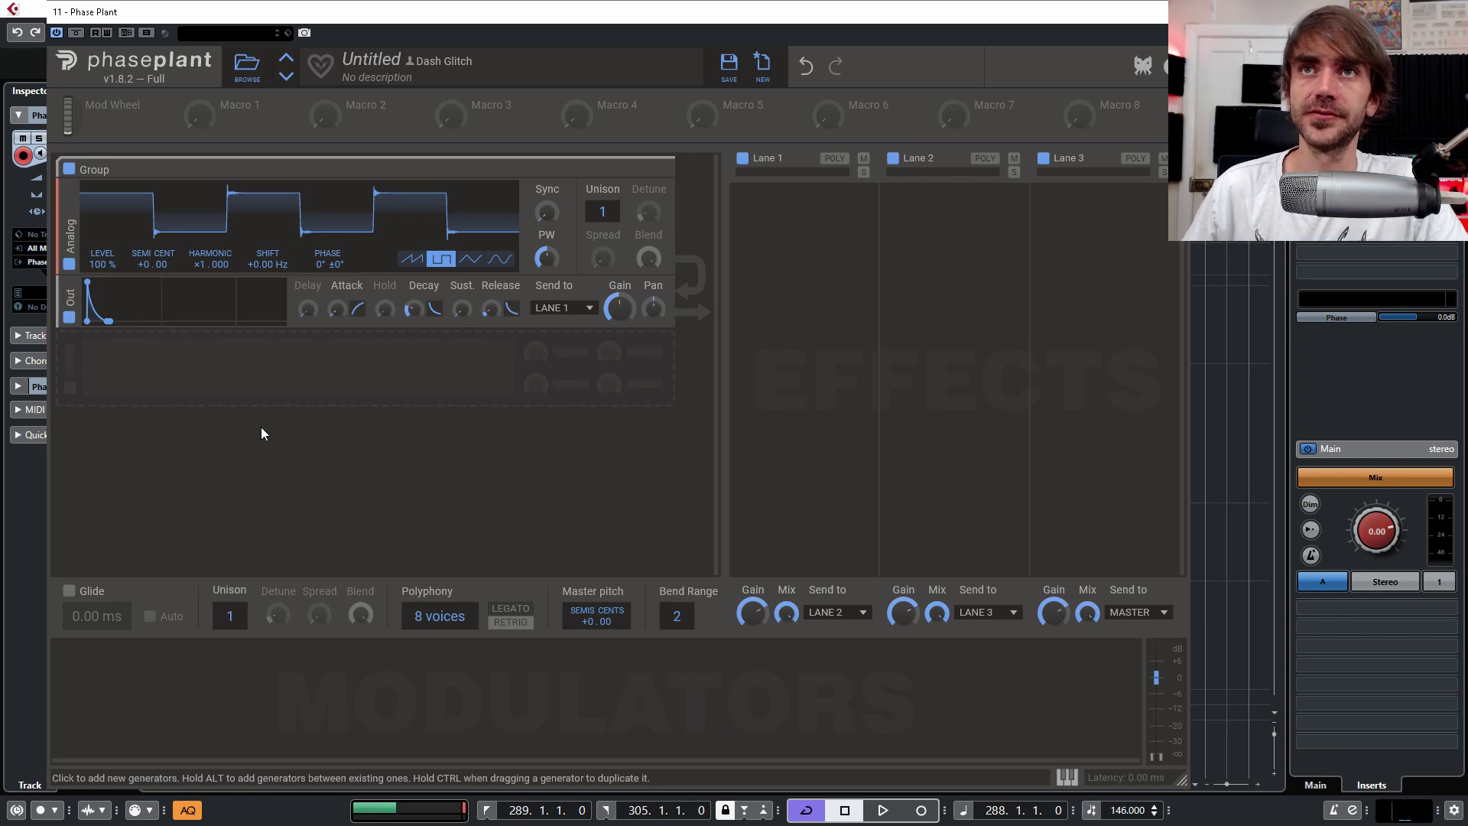
pyautogui.moveTo(414, 308)
pyautogui.mouseDown()
pyautogui.moveTo(413, 325)
pyautogui.moveTo(414, 305)
pyautogui.mouseUp()
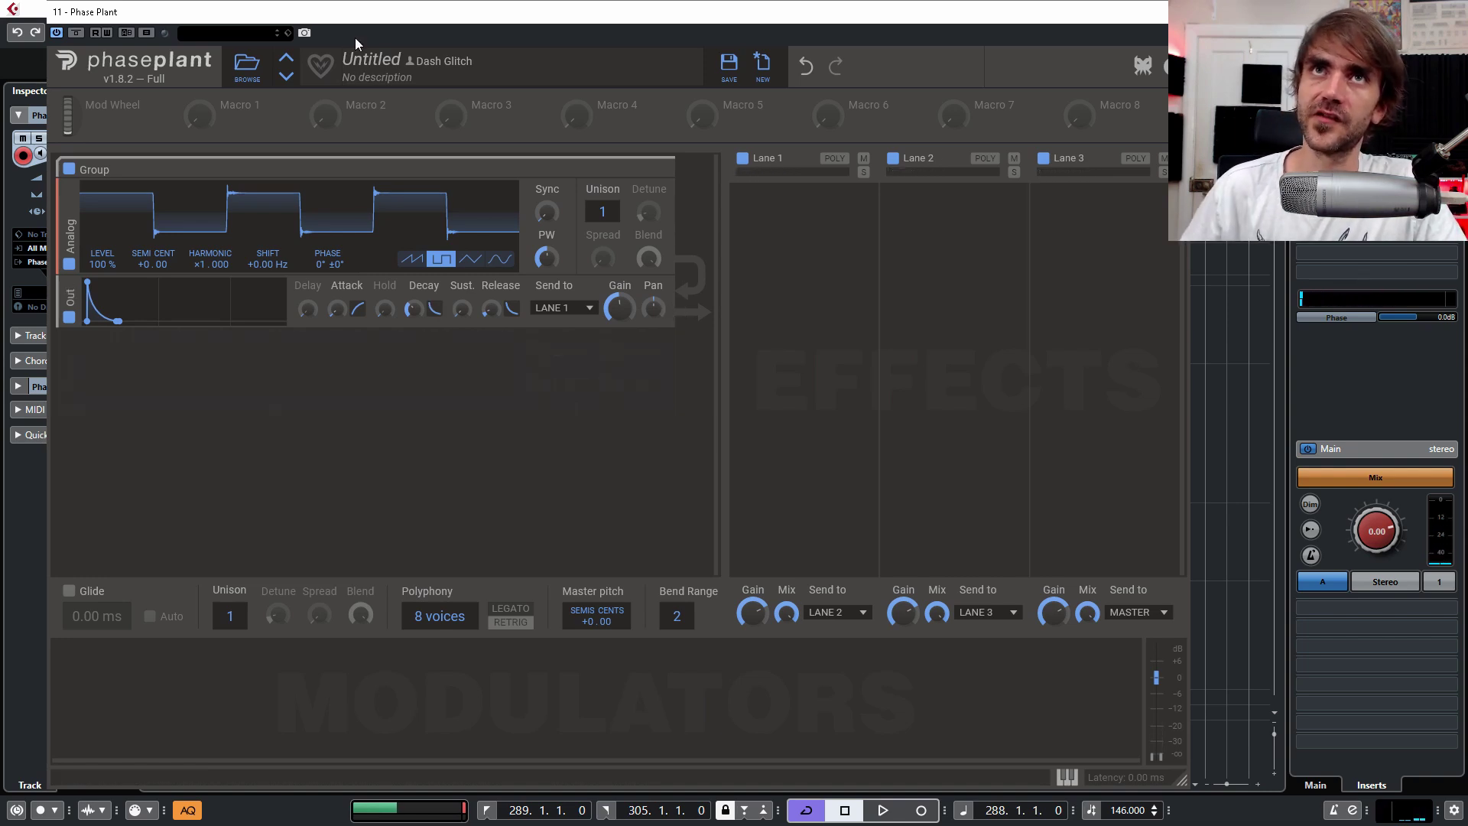
pyautogui.click(1453, 11)
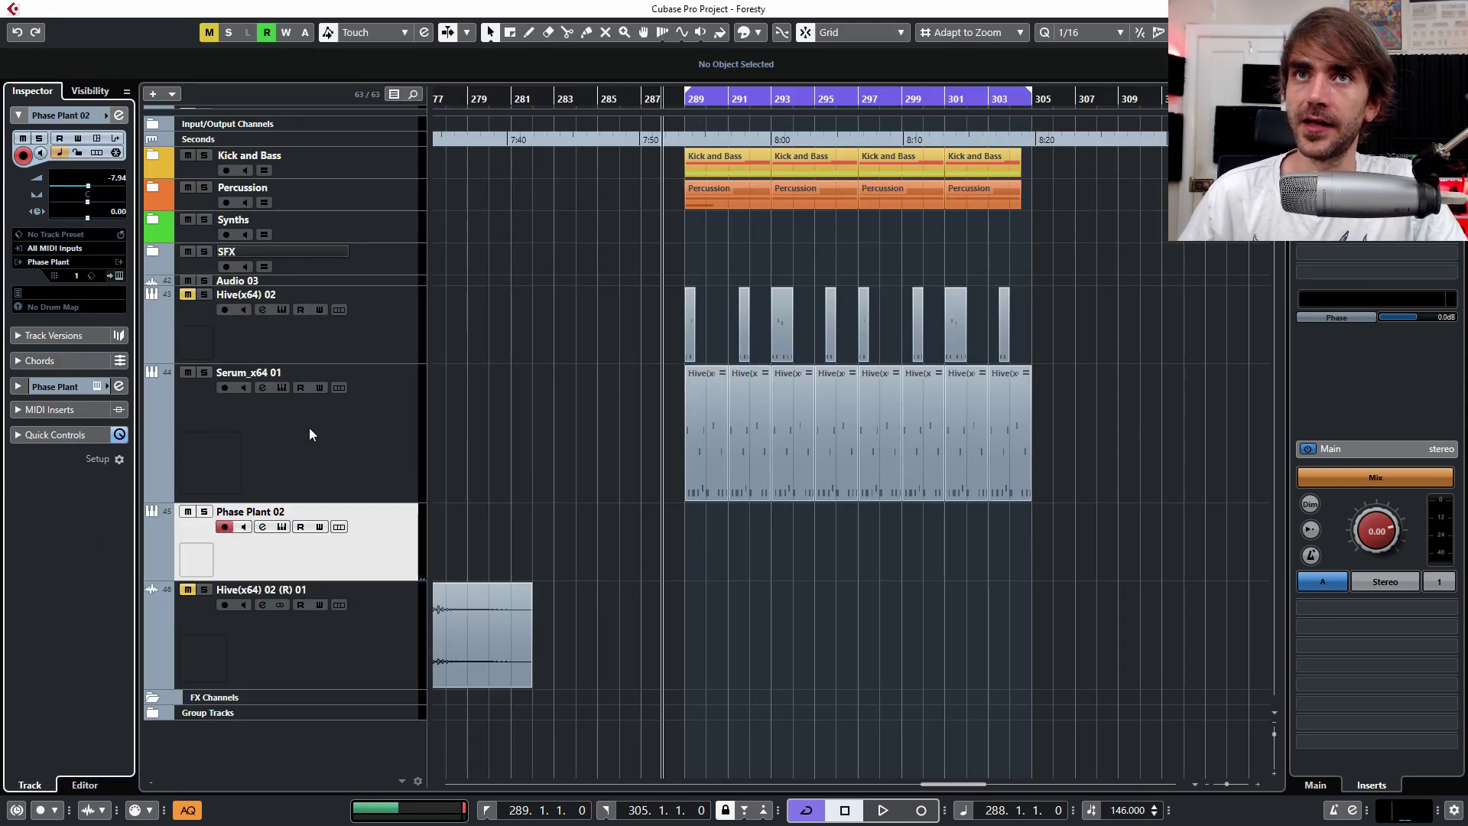
# Step: Mute the Serum_x64 01 and Percussion tracks and create a two-bar MIDI part on Phase Plant 02 from bar 289 to 291
pyautogui.click(187, 373)
pyautogui.doubleClick(699, 572)
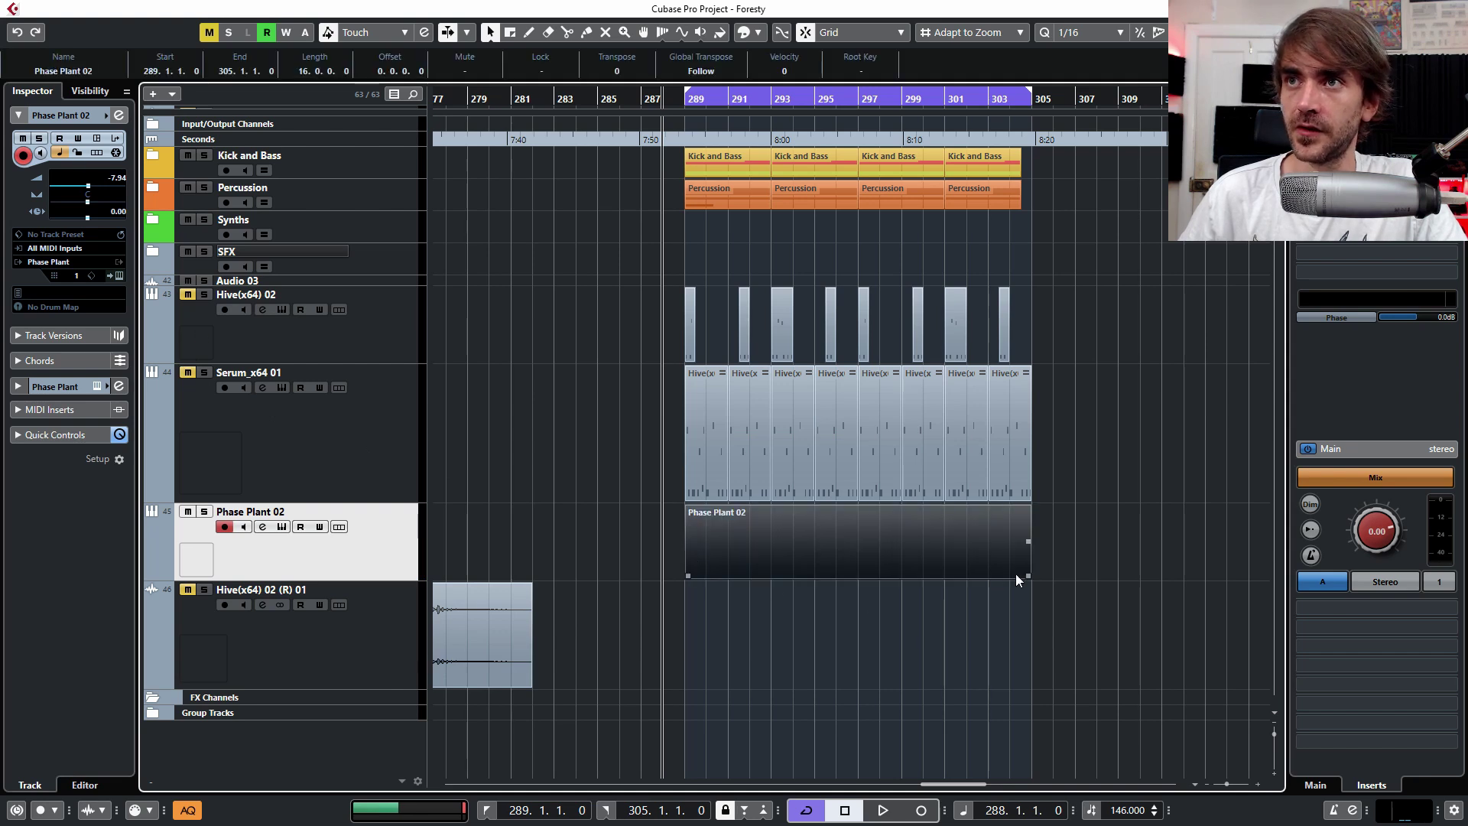
pyautogui.moveTo(1028, 575); pyautogui.dragTo(727, 575)
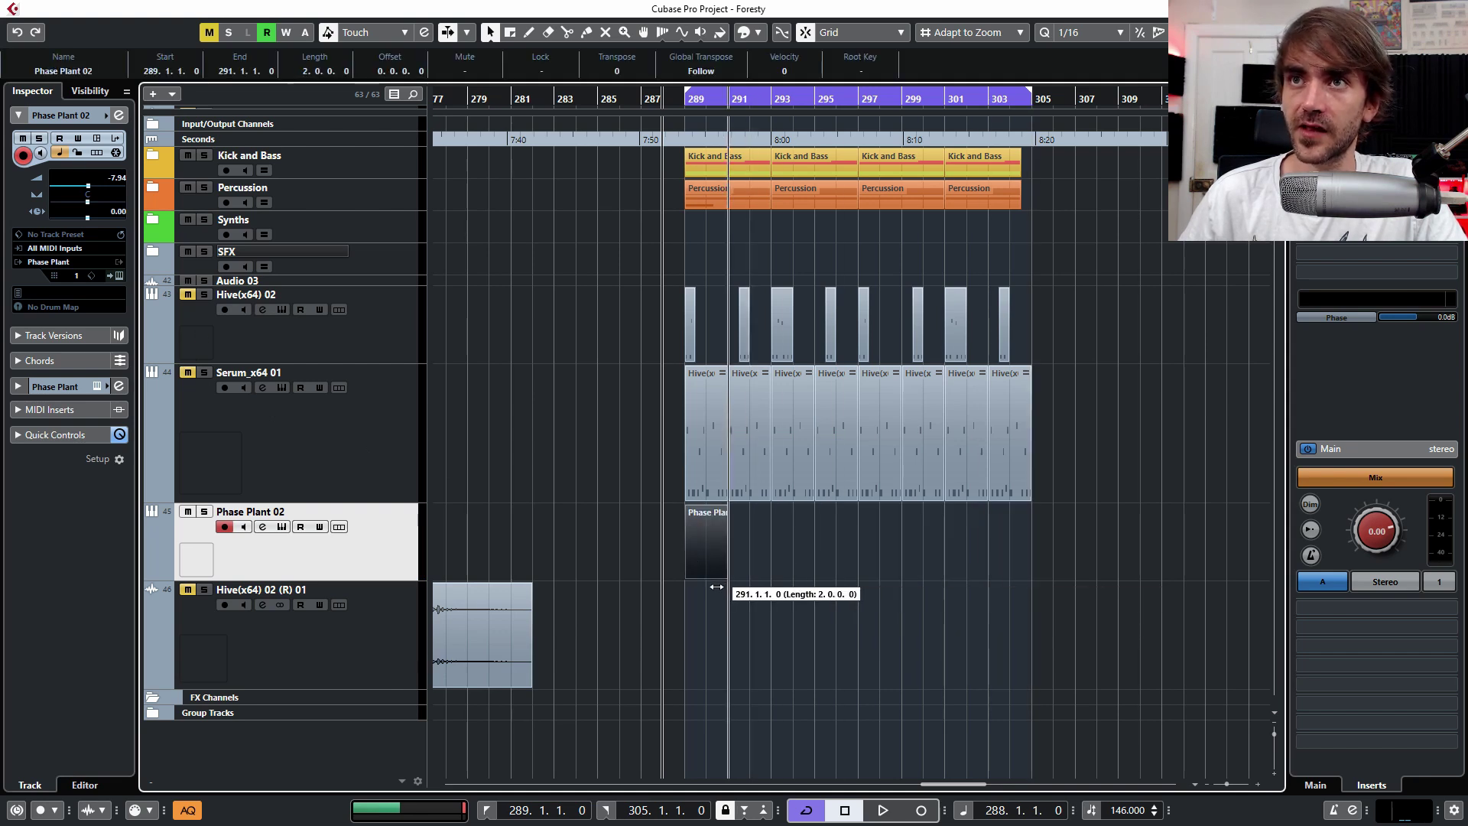
pyautogui.click(188, 187)
pyautogui.click(815, 578)
pyautogui.click(705, 539)
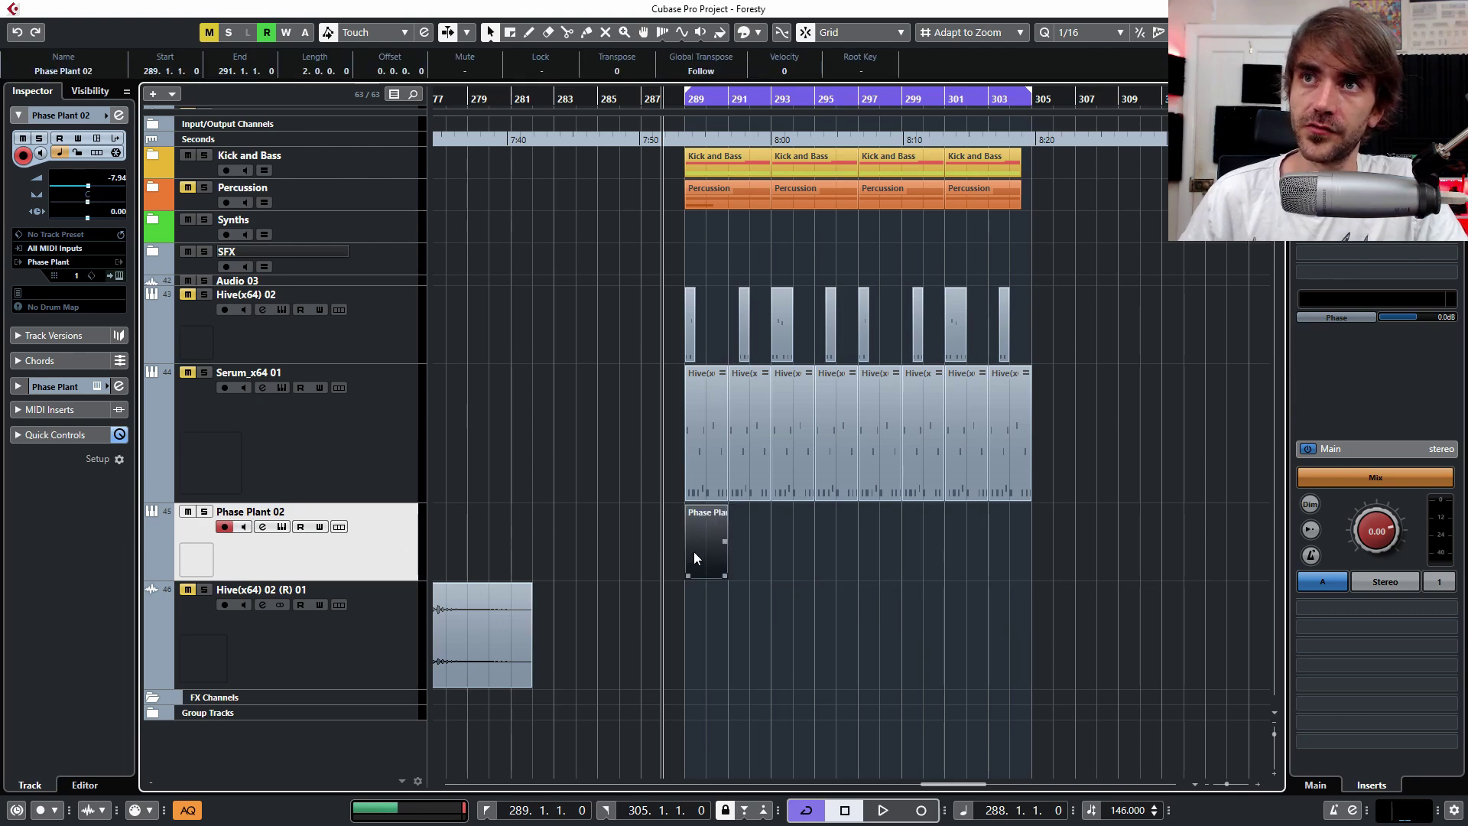
# Step: Open the new part for note editing and add a 1/16-long G#3 note at its start
pyautogui.doubleClick(699, 550)
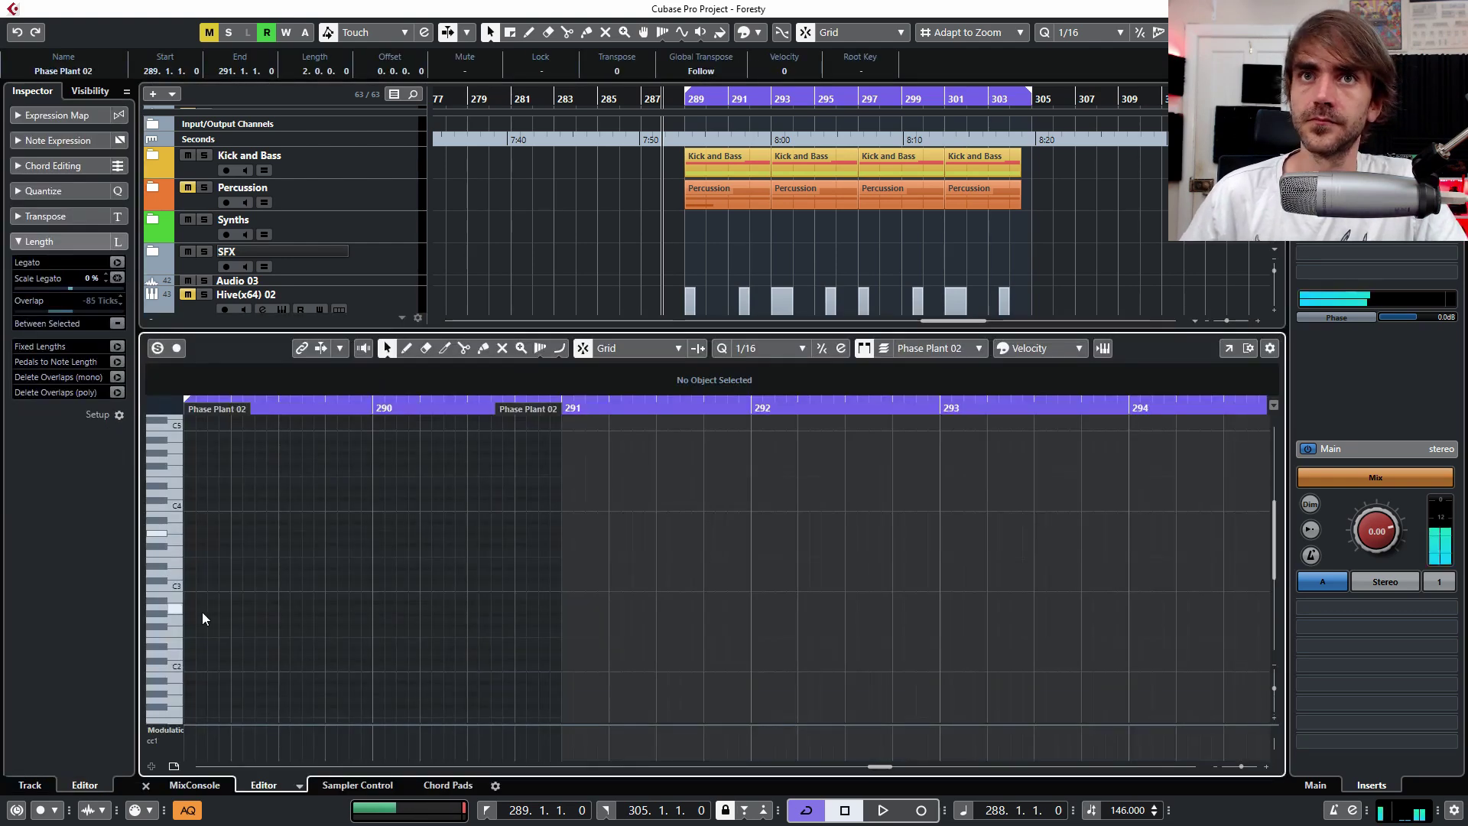
pyautogui.keyDown('alt'); pyautogui.click(186, 534); pyautogui.keyUp('alt')
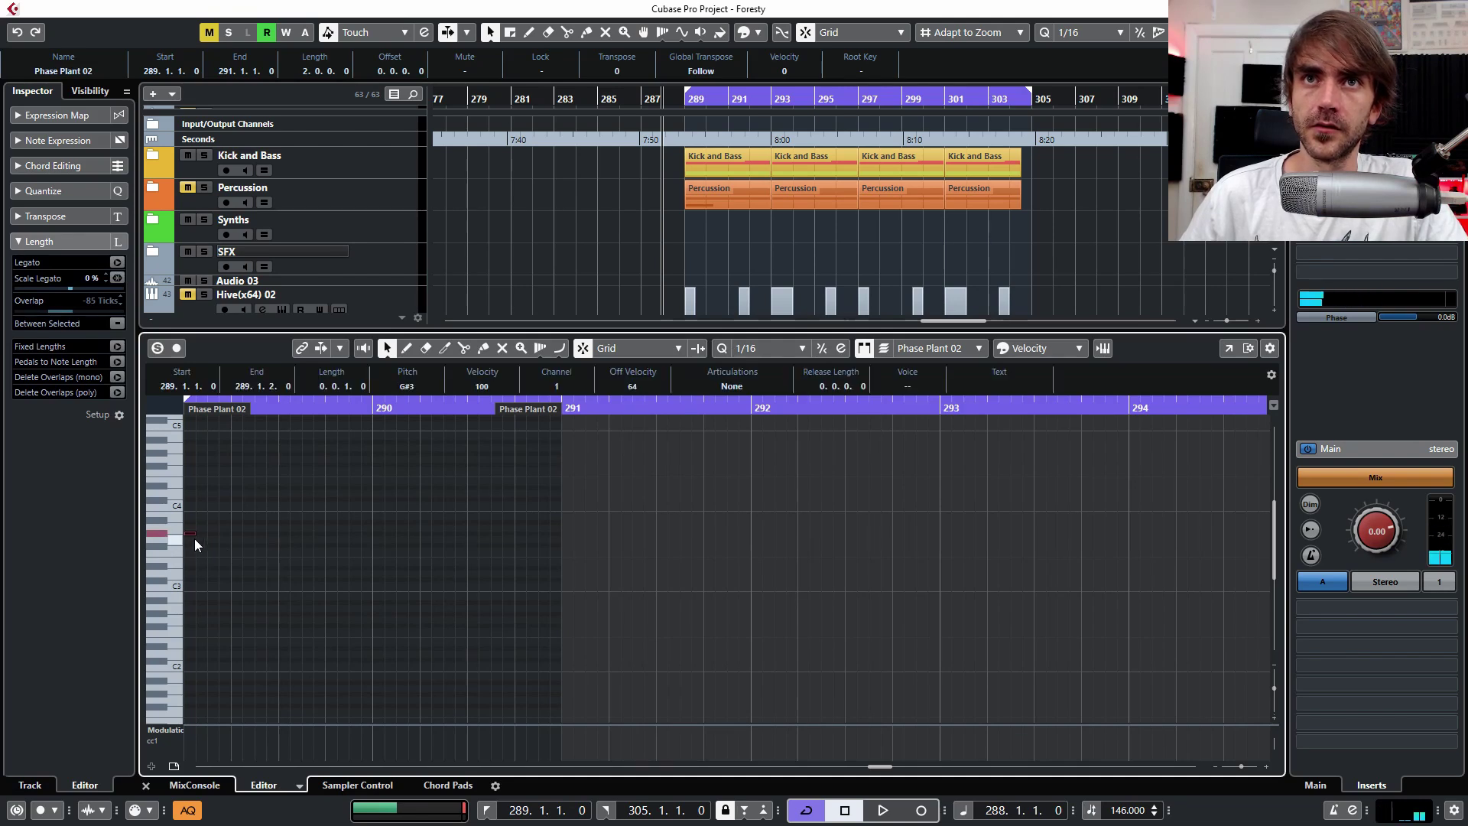
pyautogui.press('h')
pyautogui.press('h')
pyautogui.press('h')
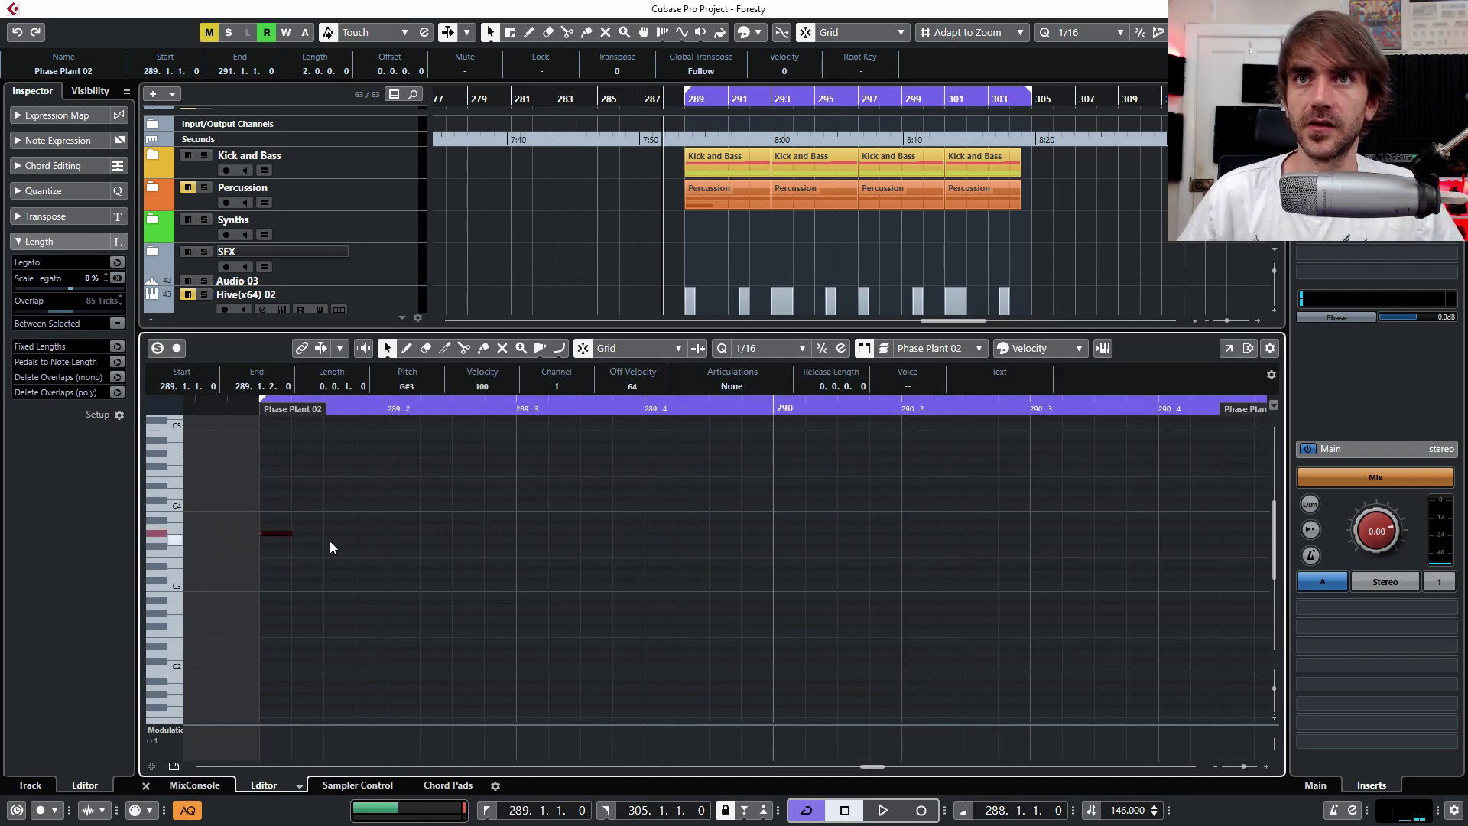
# Step: Copy the G#3 note onto every beat of the part and repeat the part up to bar 305, auditioning the result
pyautogui.scroll(-3, 328, 546)
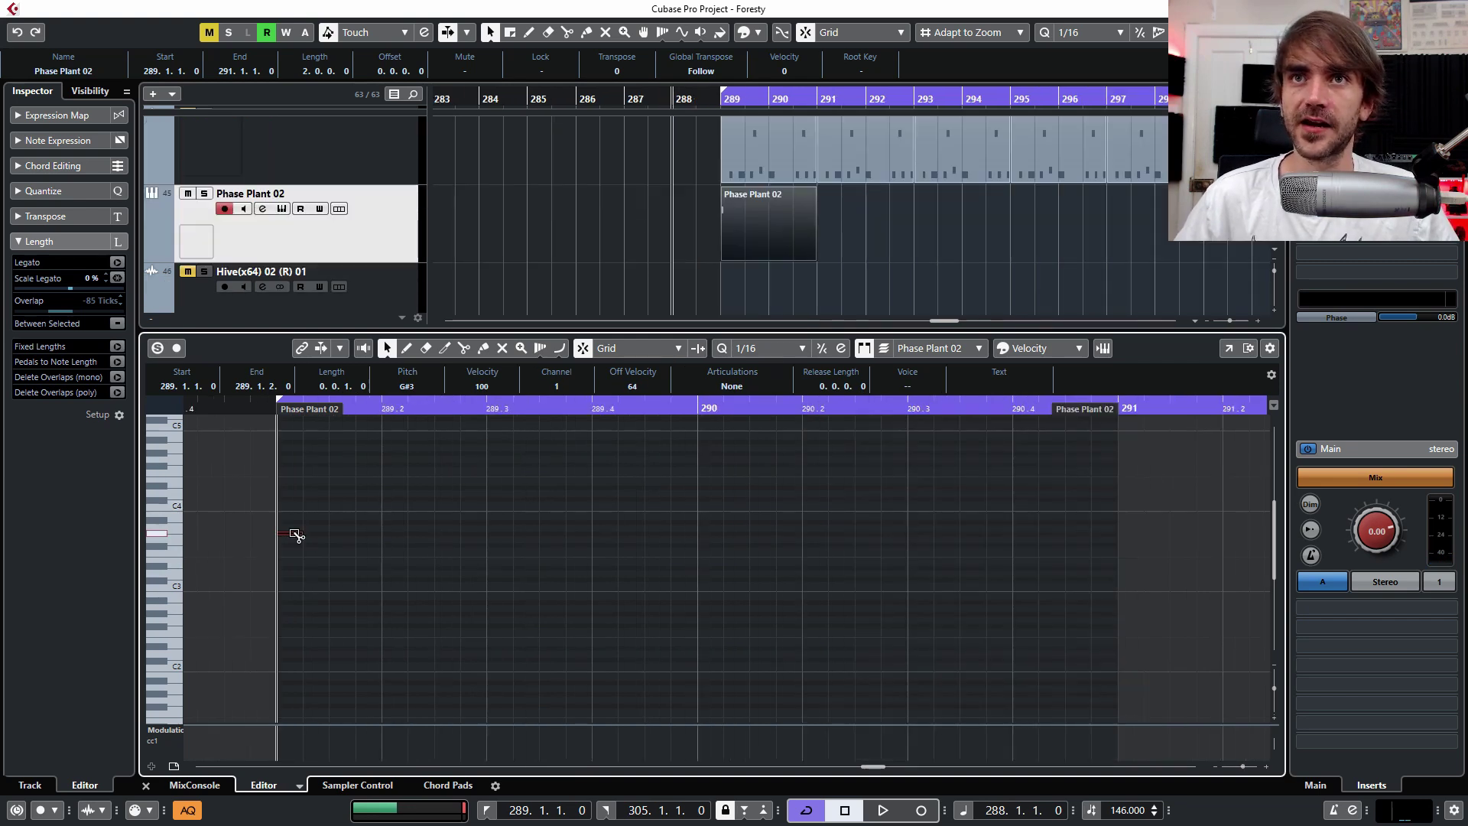
pyautogui.moveTo(295, 533); pyautogui.dragTo(401, 535)
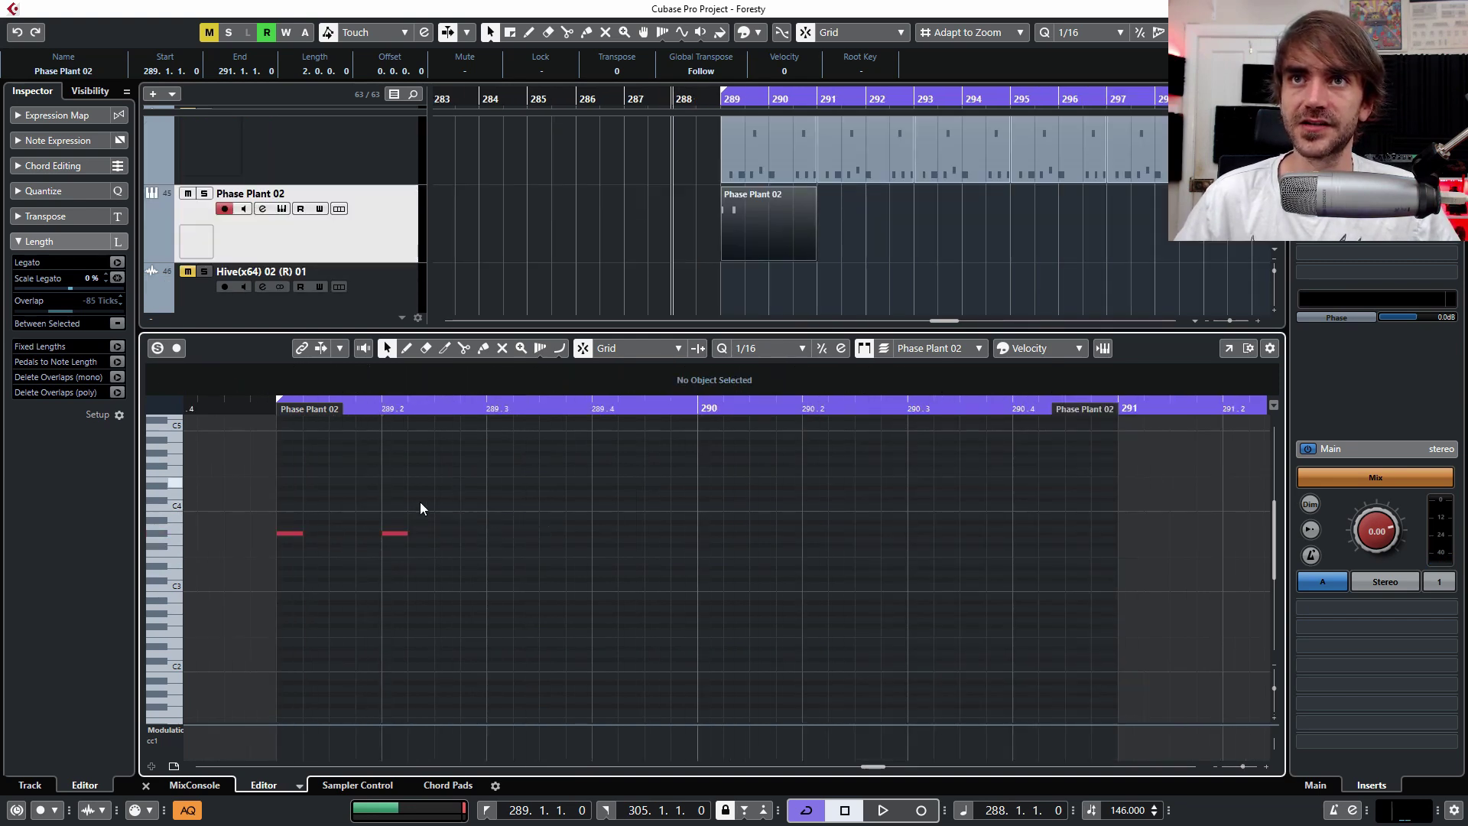
pyautogui.moveTo(295, 535); pyautogui.dragTo(507, 534)
pyautogui.press('space')
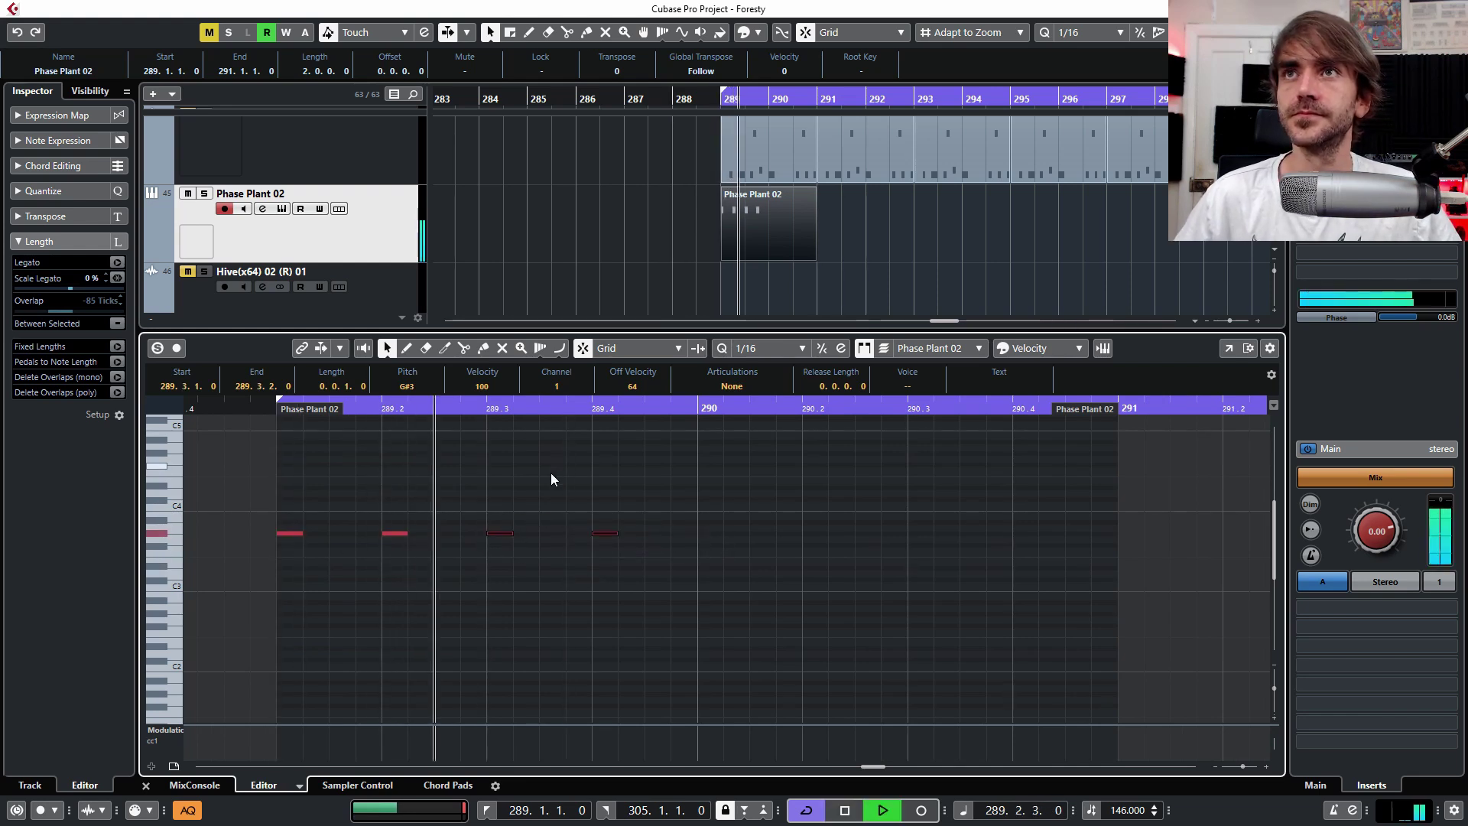
pyautogui.moveTo(735, 466); pyautogui.dragTo(487, 546)
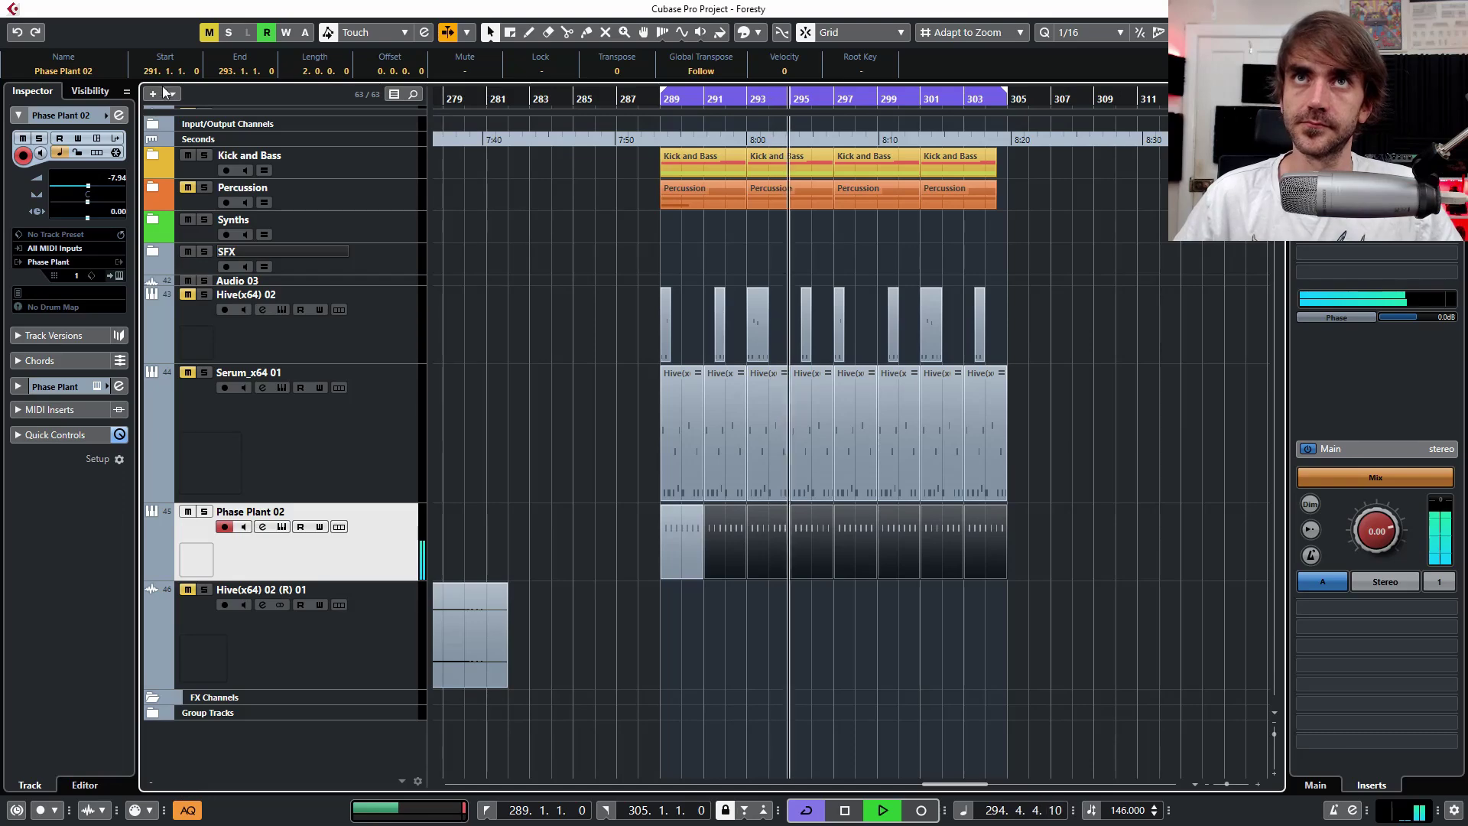
# Step: Enable the low cut on the Phase Plant 02 channel, raise its cutoff, set its slope to 36, and audition it
pyautogui.click(118, 115)
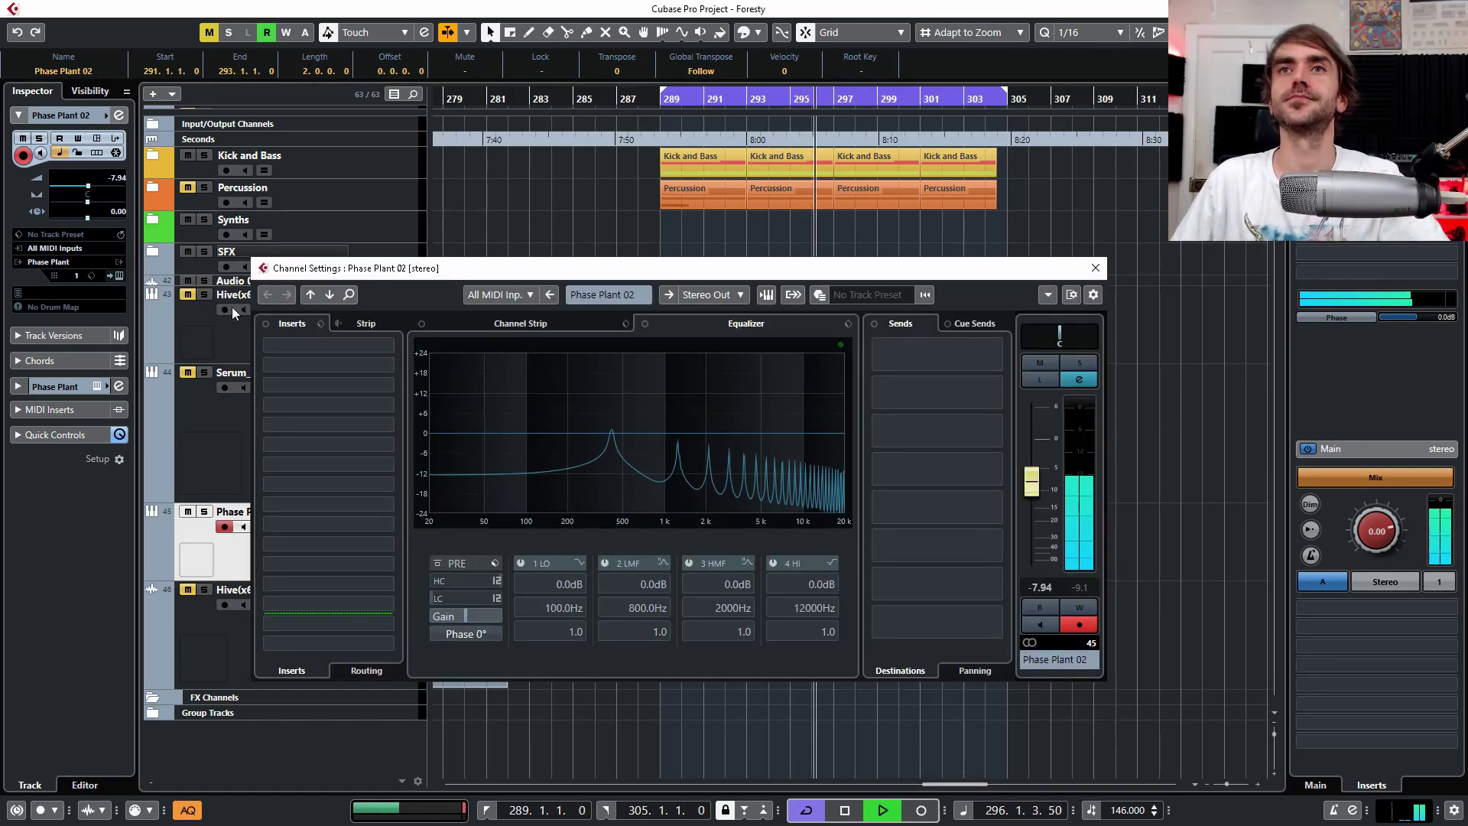
pyautogui.press('space')
pyautogui.click(438, 598)
pyautogui.moveTo(483, 501); pyautogui.dragTo(589, 432)
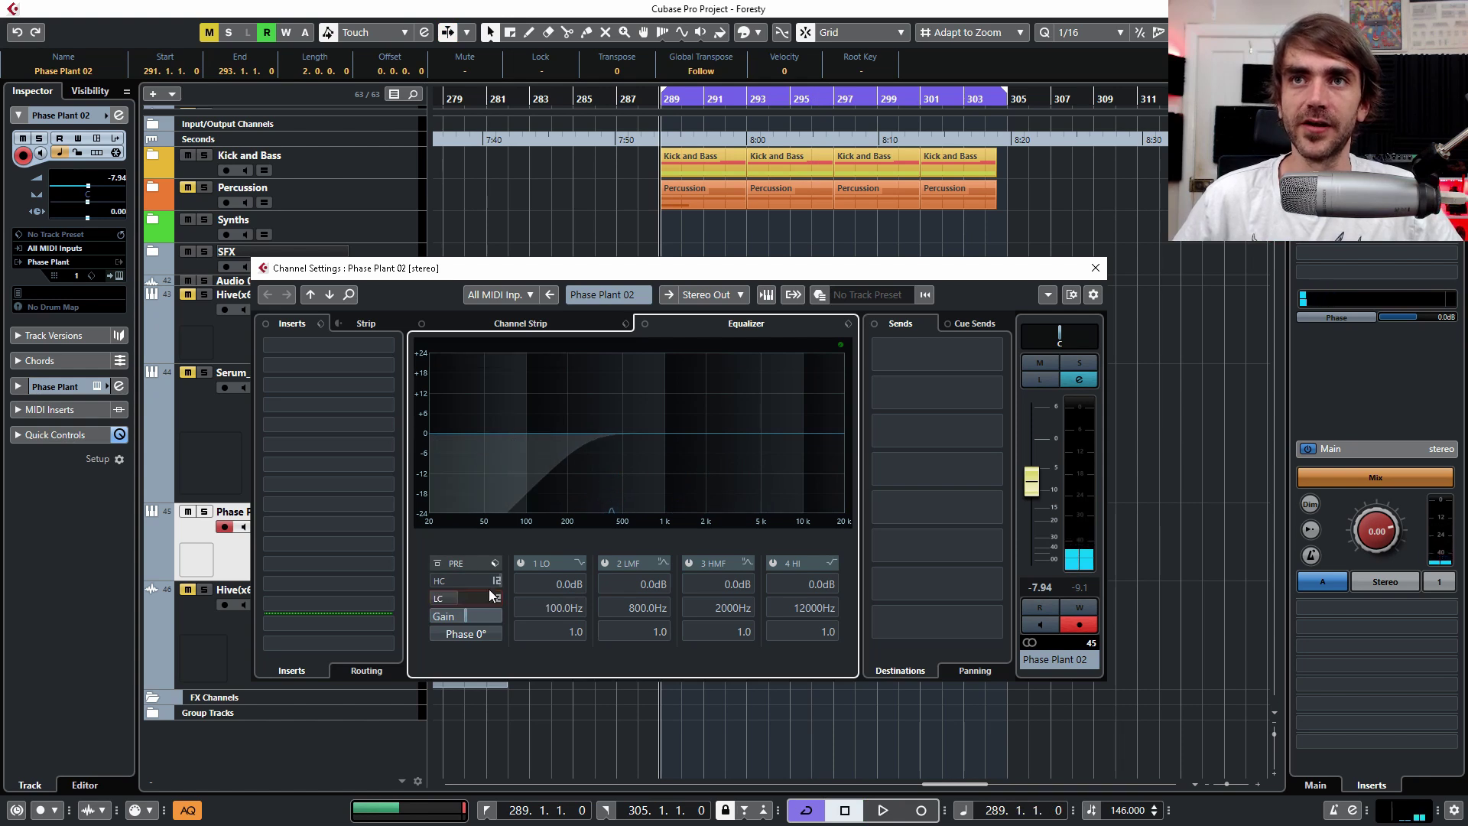
pyautogui.click(496, 598)
pyautogui.press('space')
pyautogui.press('space')
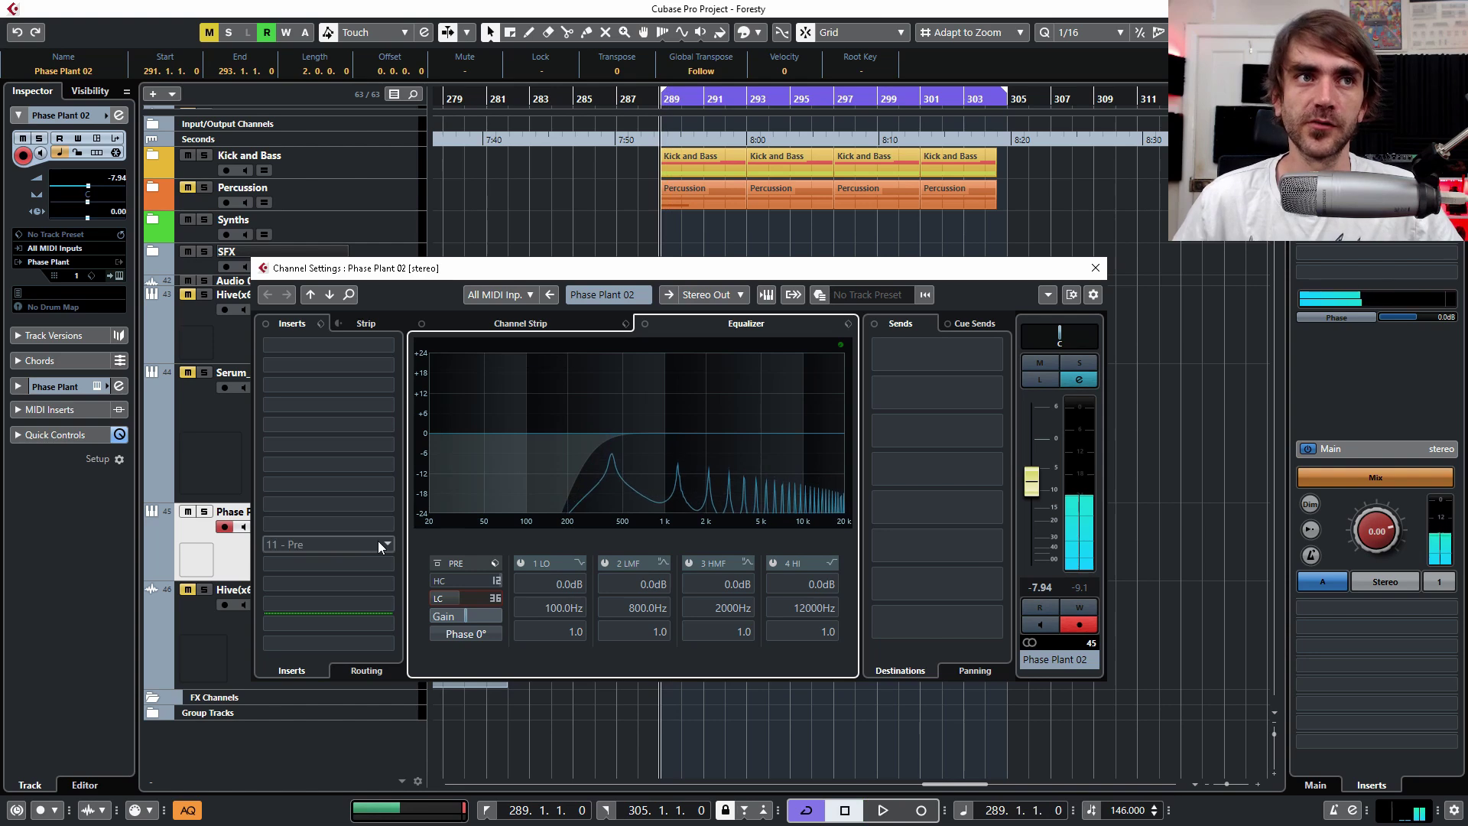
# Step: Insert the Rev INTENSITY reverb in the channel's second insert slot and expand its advanced filter and modulation section
pyautogui.click(295, 363)
pyautogui.write('rev')
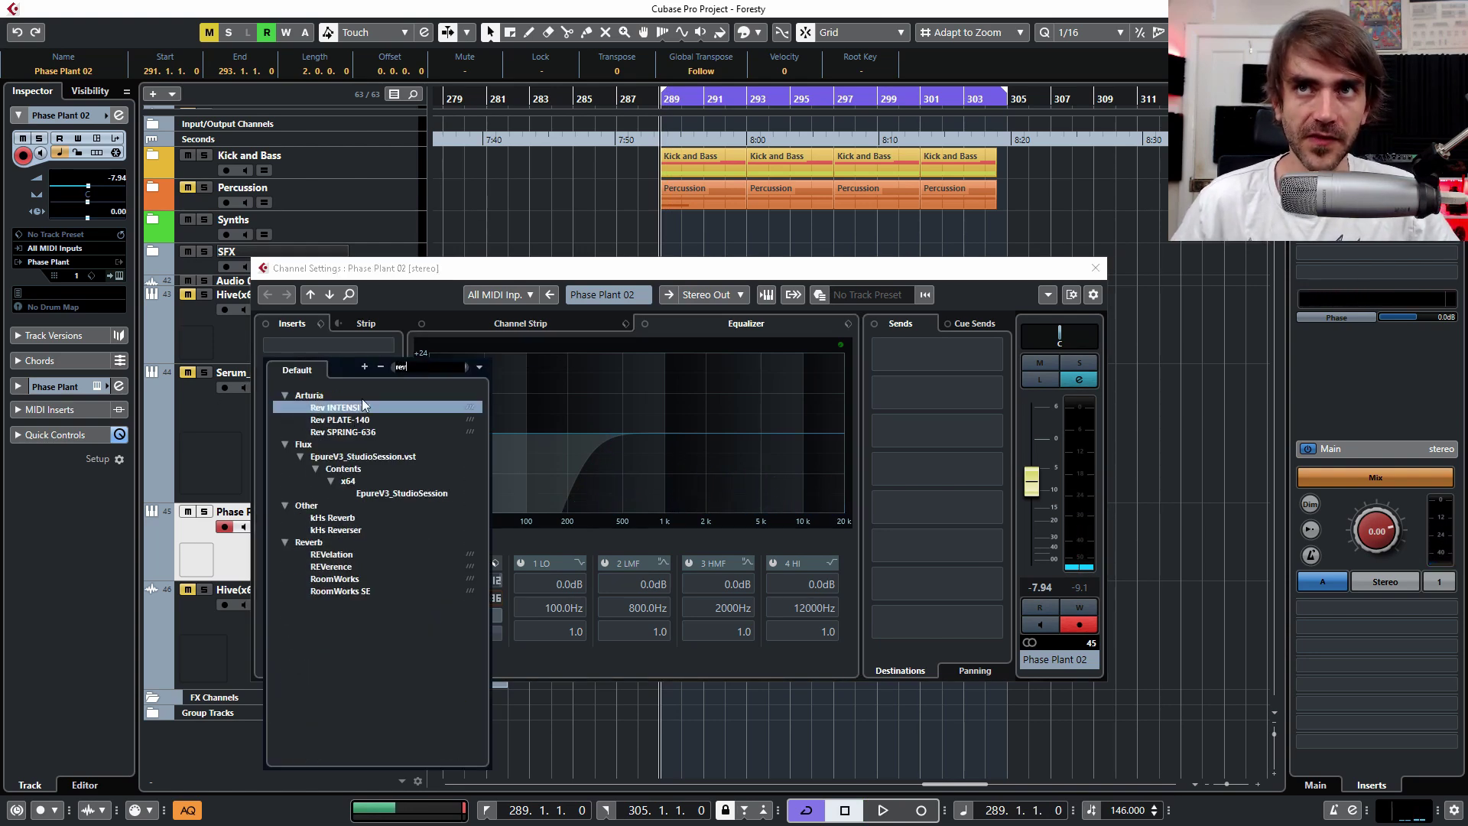
pyautogui.press('Escape')
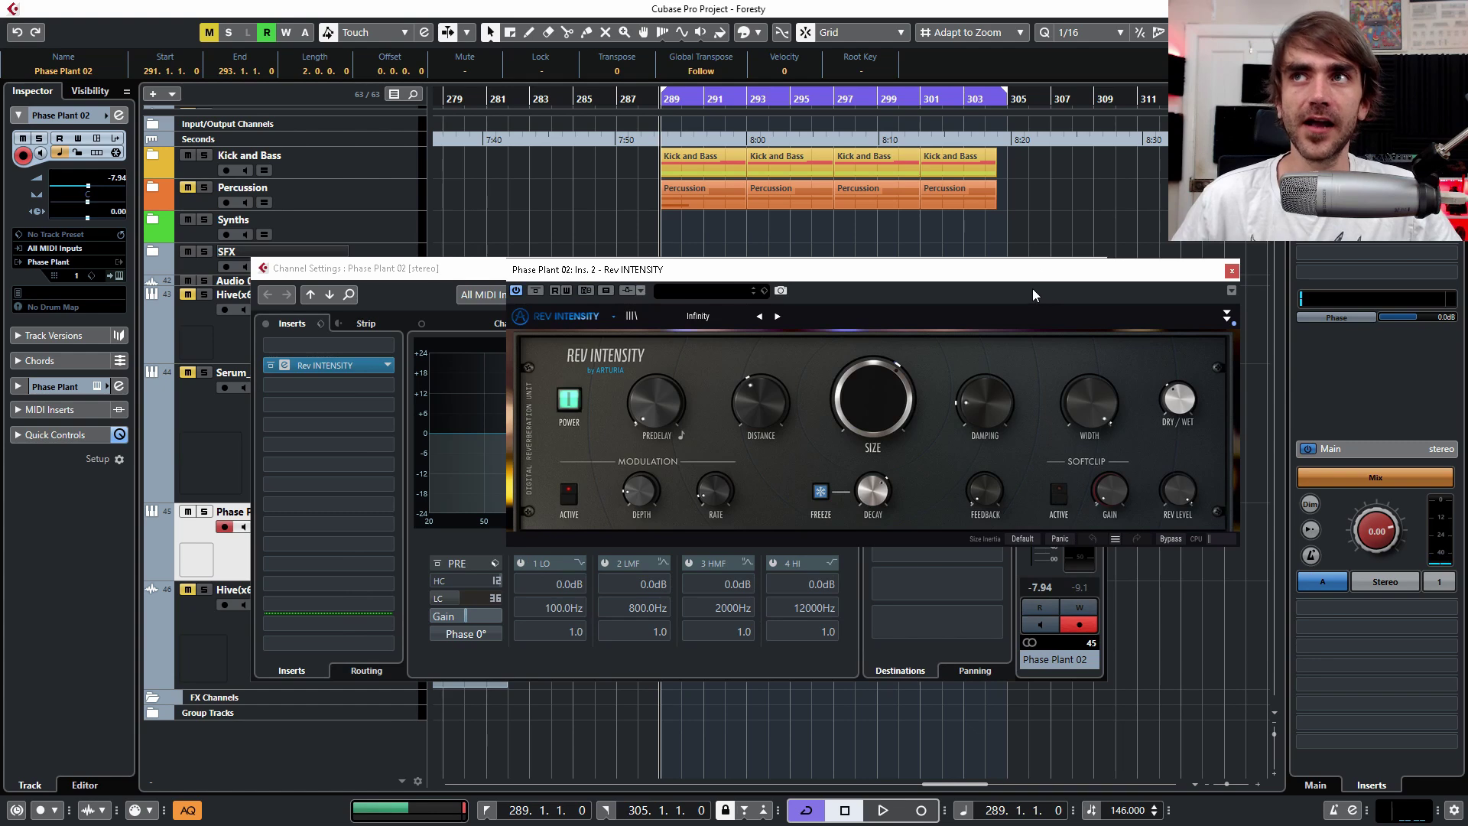
pyautogui.moveTo(1008, 276); pyautogui.dragTo(810, 204)
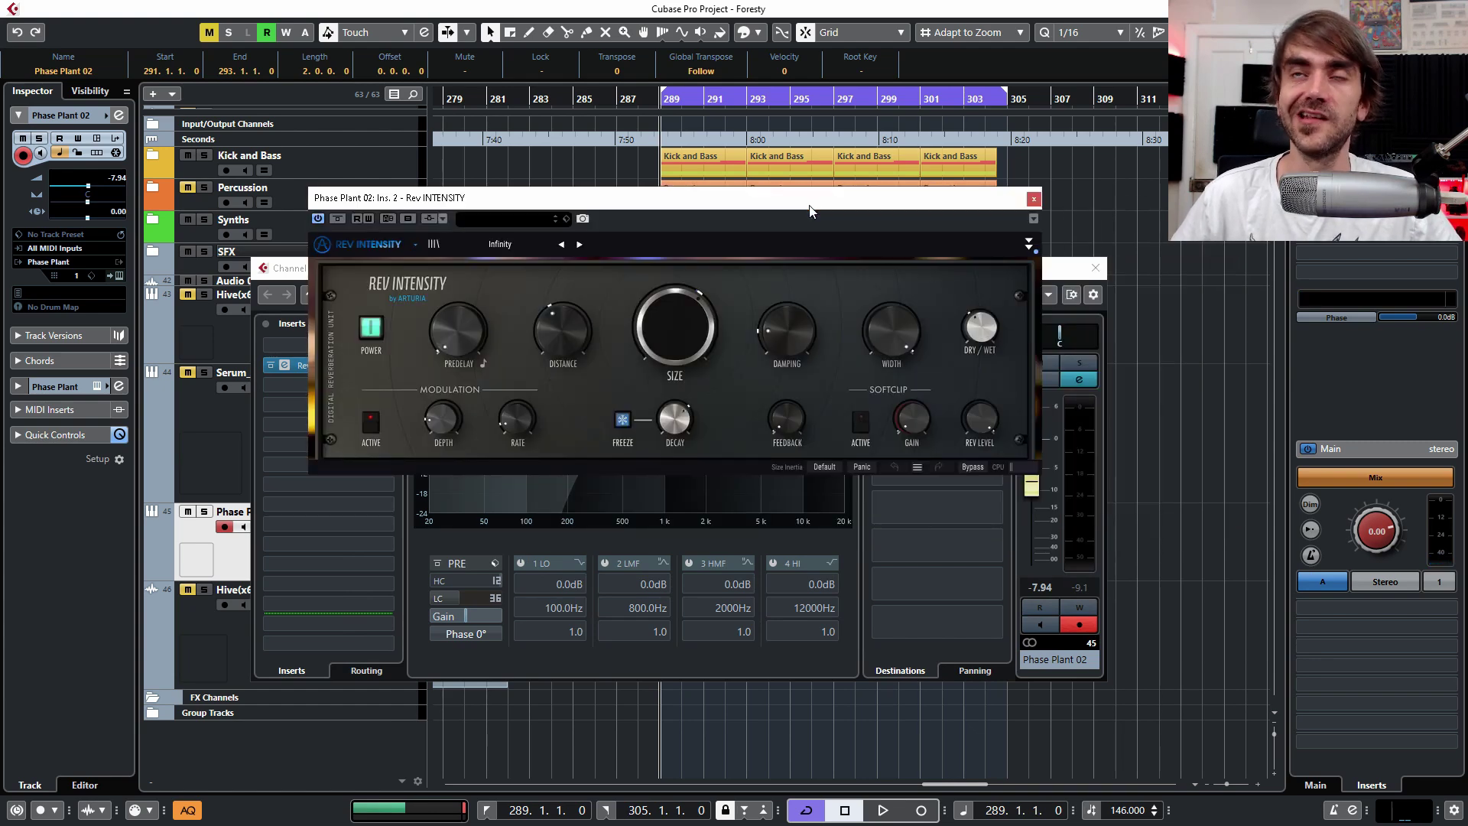
pyautogui.click(1029, 243)
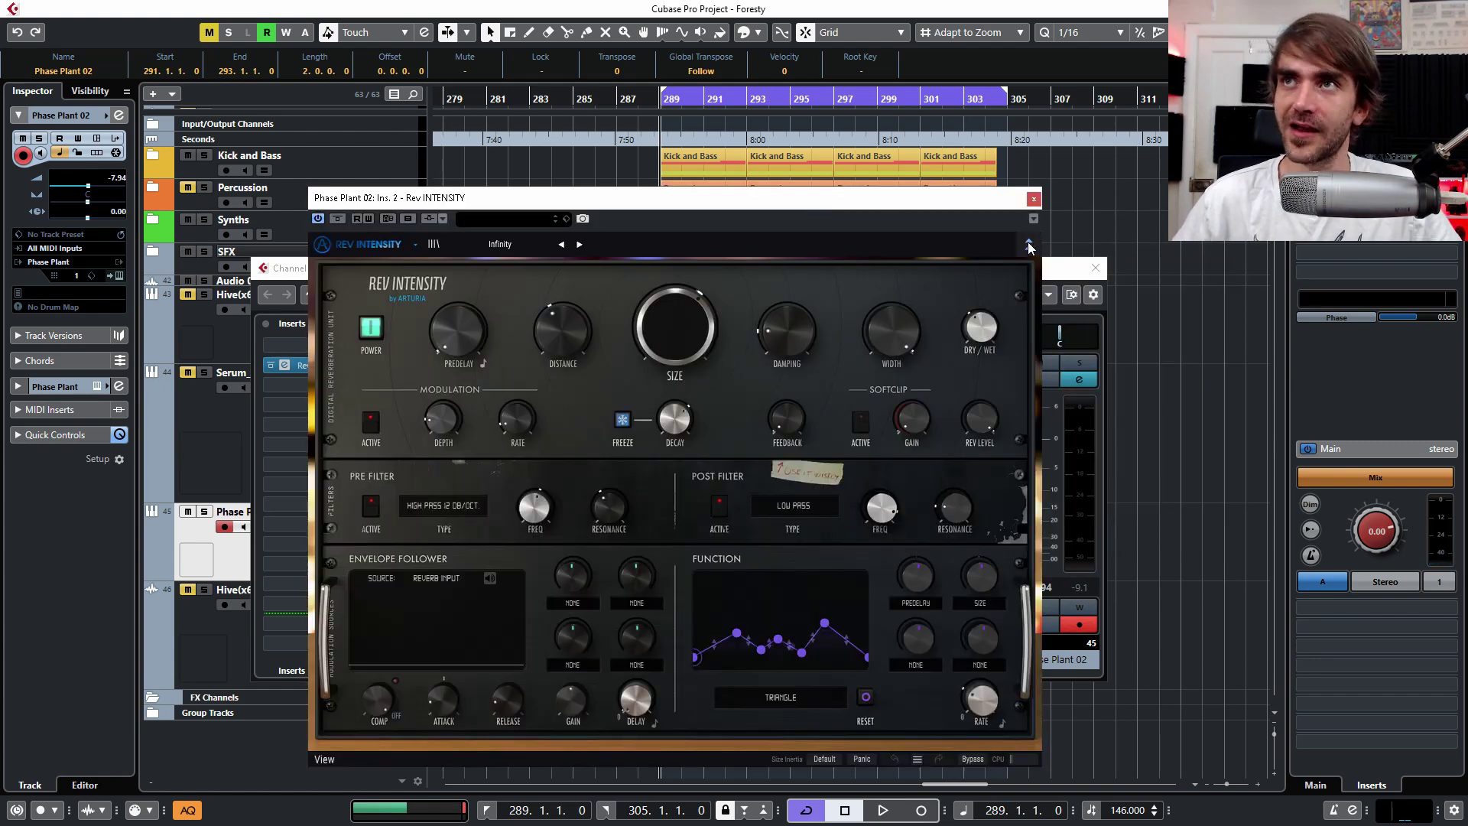
pyautogui.moveTo(965, 197); pyautogui.dragTo(939, 157)
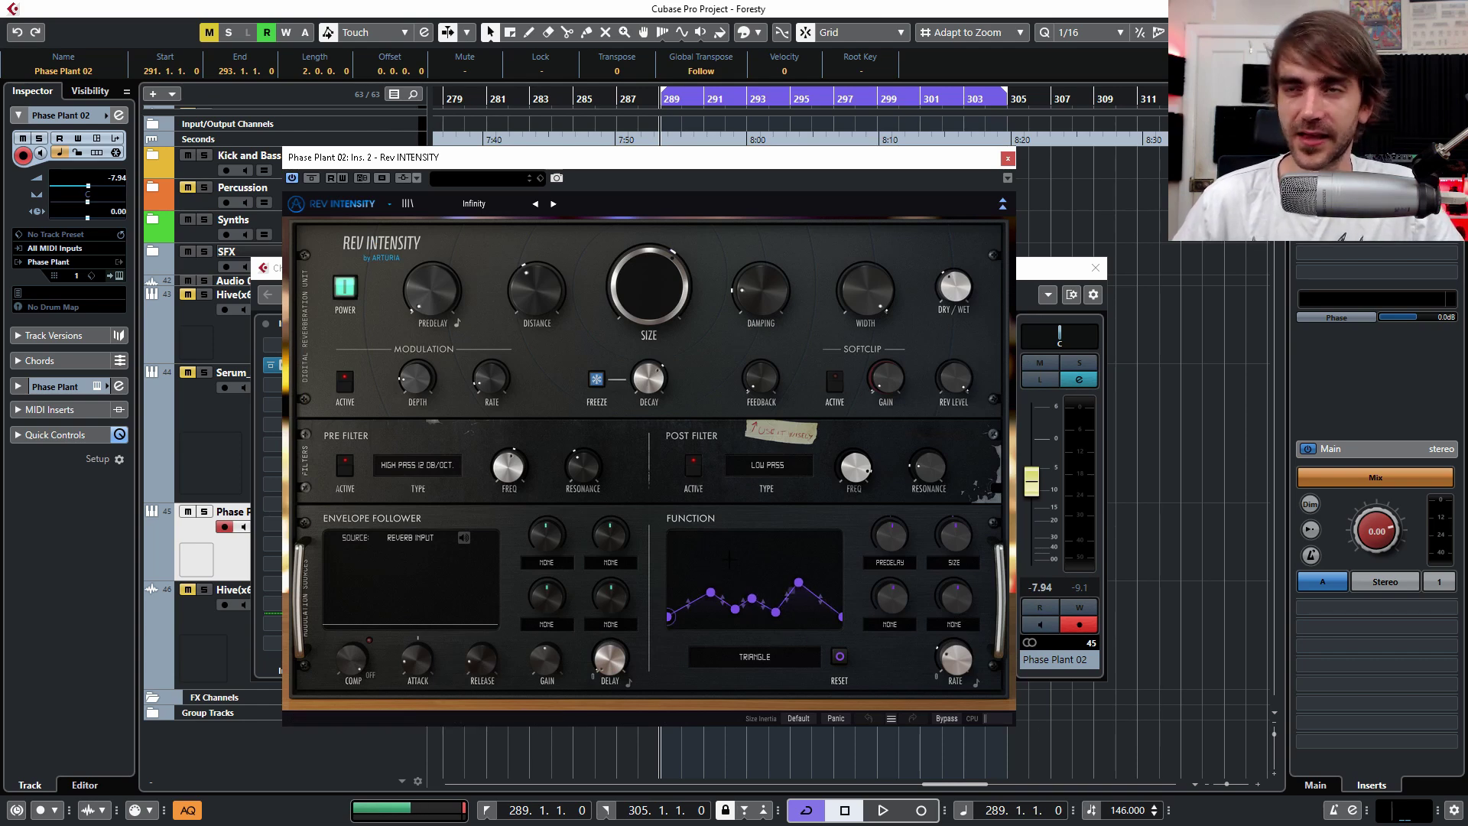
# Step: Reshape the reverb's Function modulation curve into three tall triangular peaks
pyautogui.moveTo(711, 593); pyautogui.dragTo(752, 558)
pyautogui.moveTo(776, 611); pyautogui.dragTo(809, 616)
pyautogui.moveTo(798, 583); pyautogui.dragTo(821, 563)
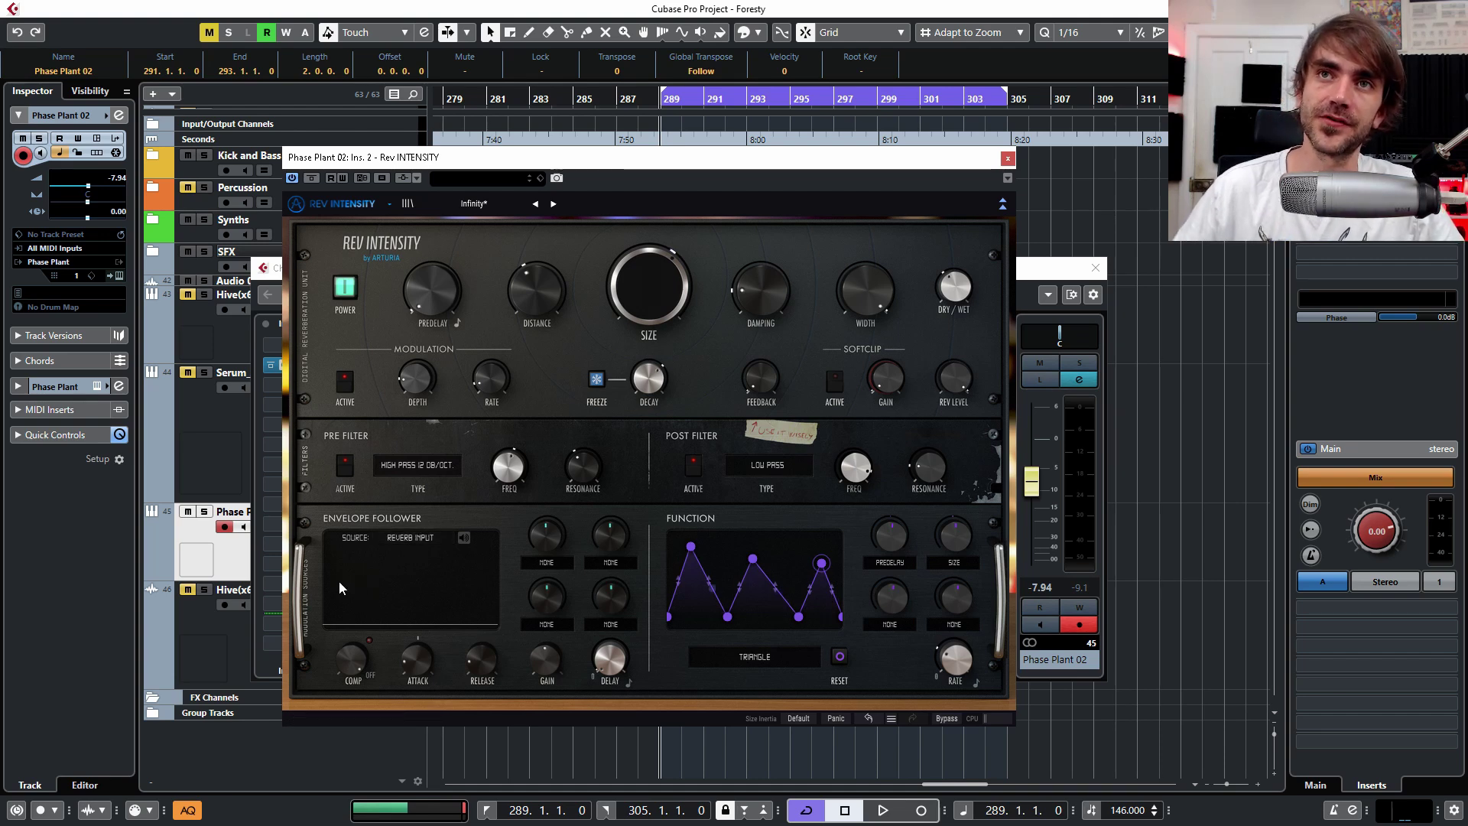
# Step: Review the source options of the Envelope Follower and play the loop to check how it tracks the reverb input
pyautogui.click(428, 537)
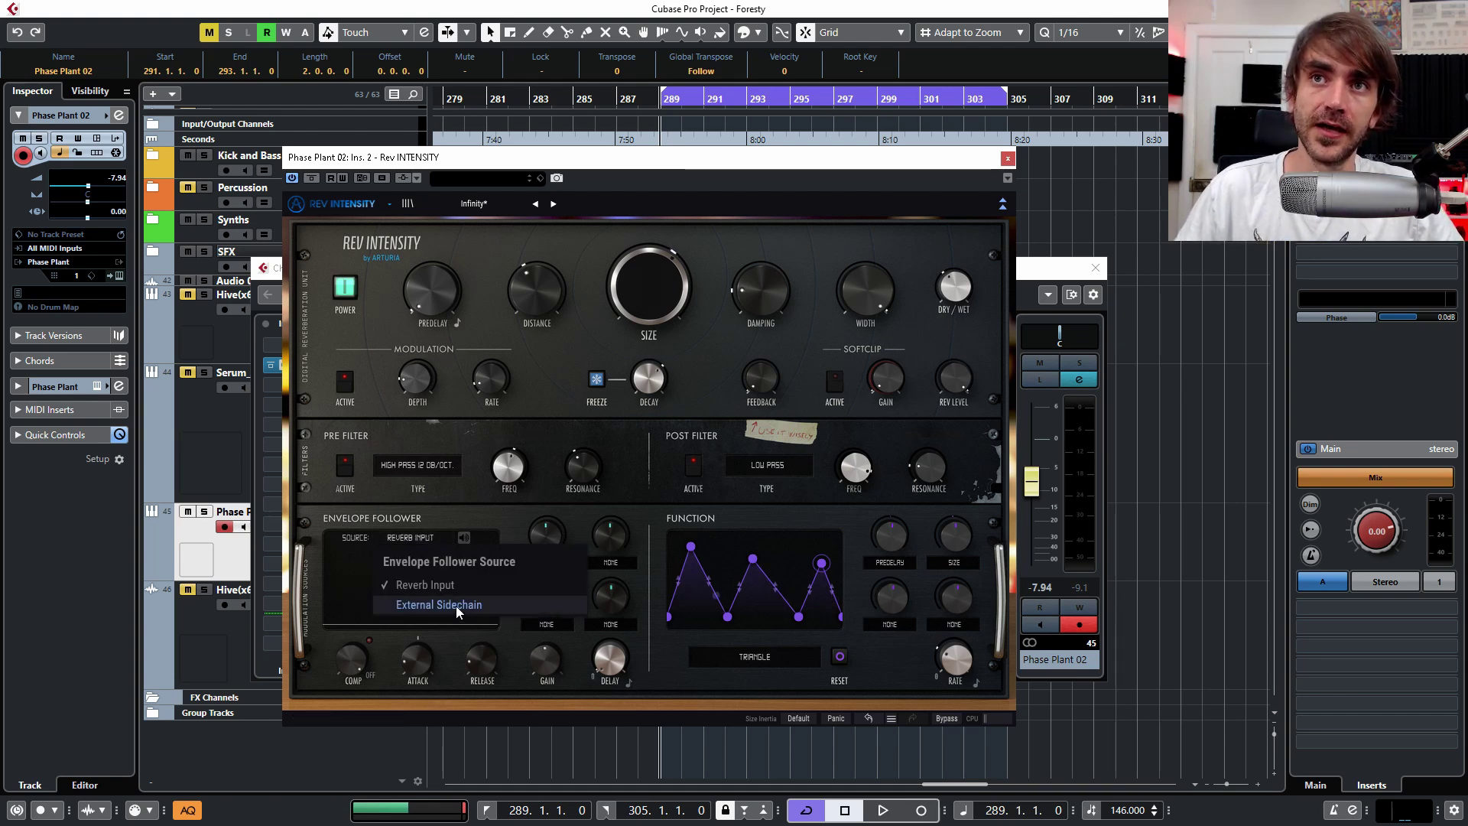
pyautogui.click(342, 525)
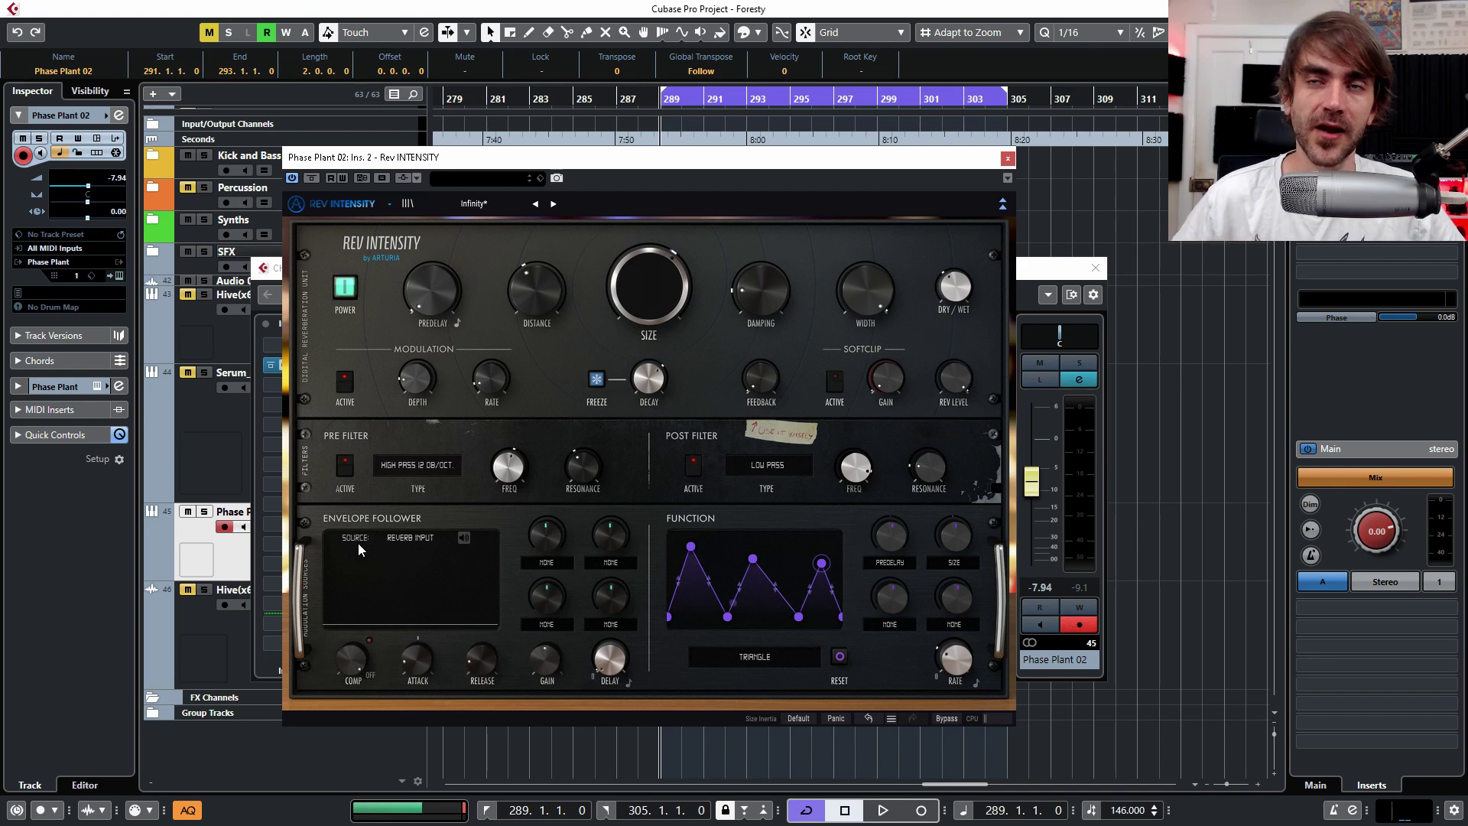
pyautogui.moveTo(410, 664)
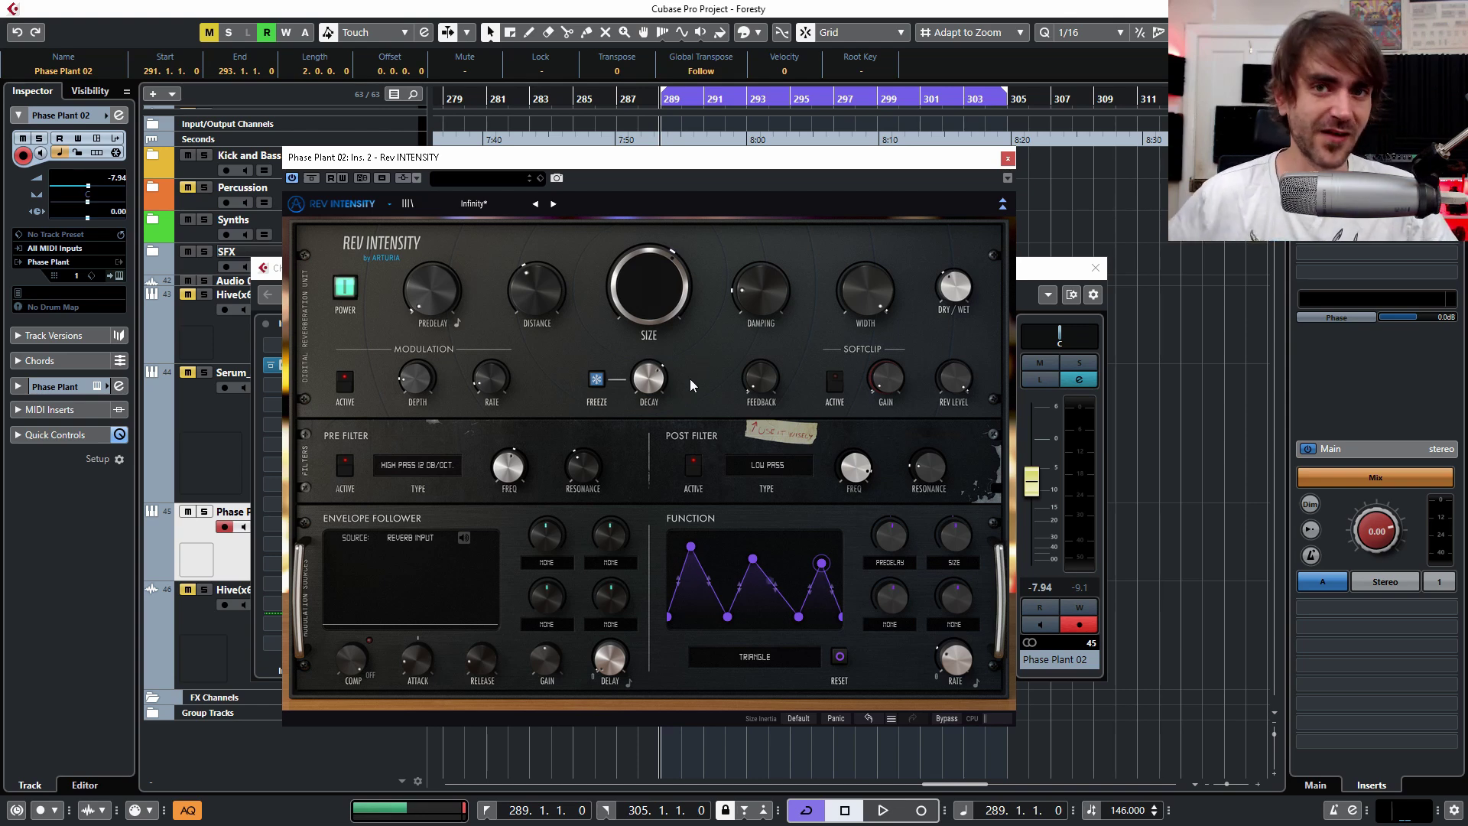
pyautogui.press('space')
pyautogui.moveTo(683, 278)
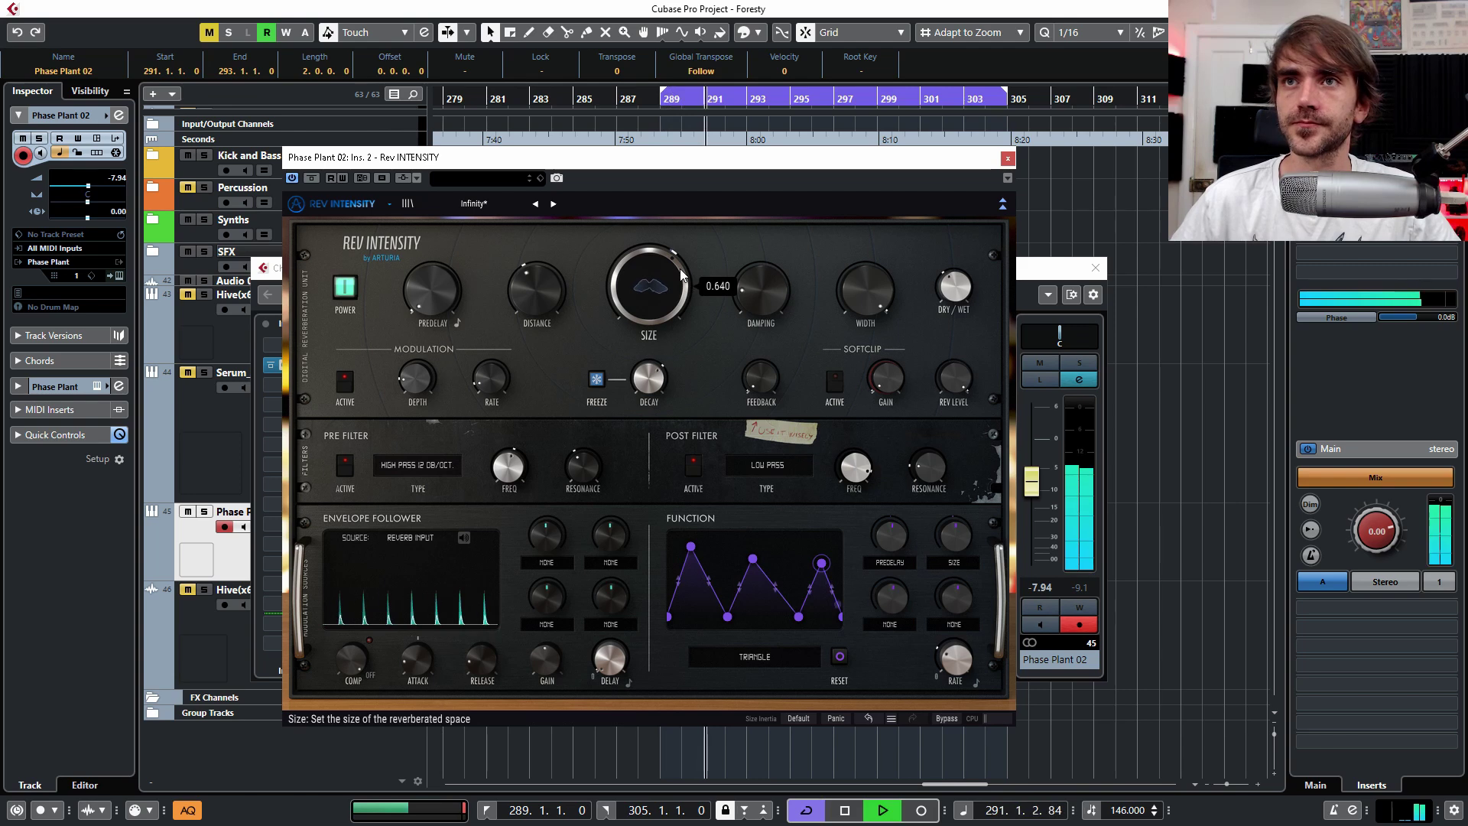
pyautogui.press('space')
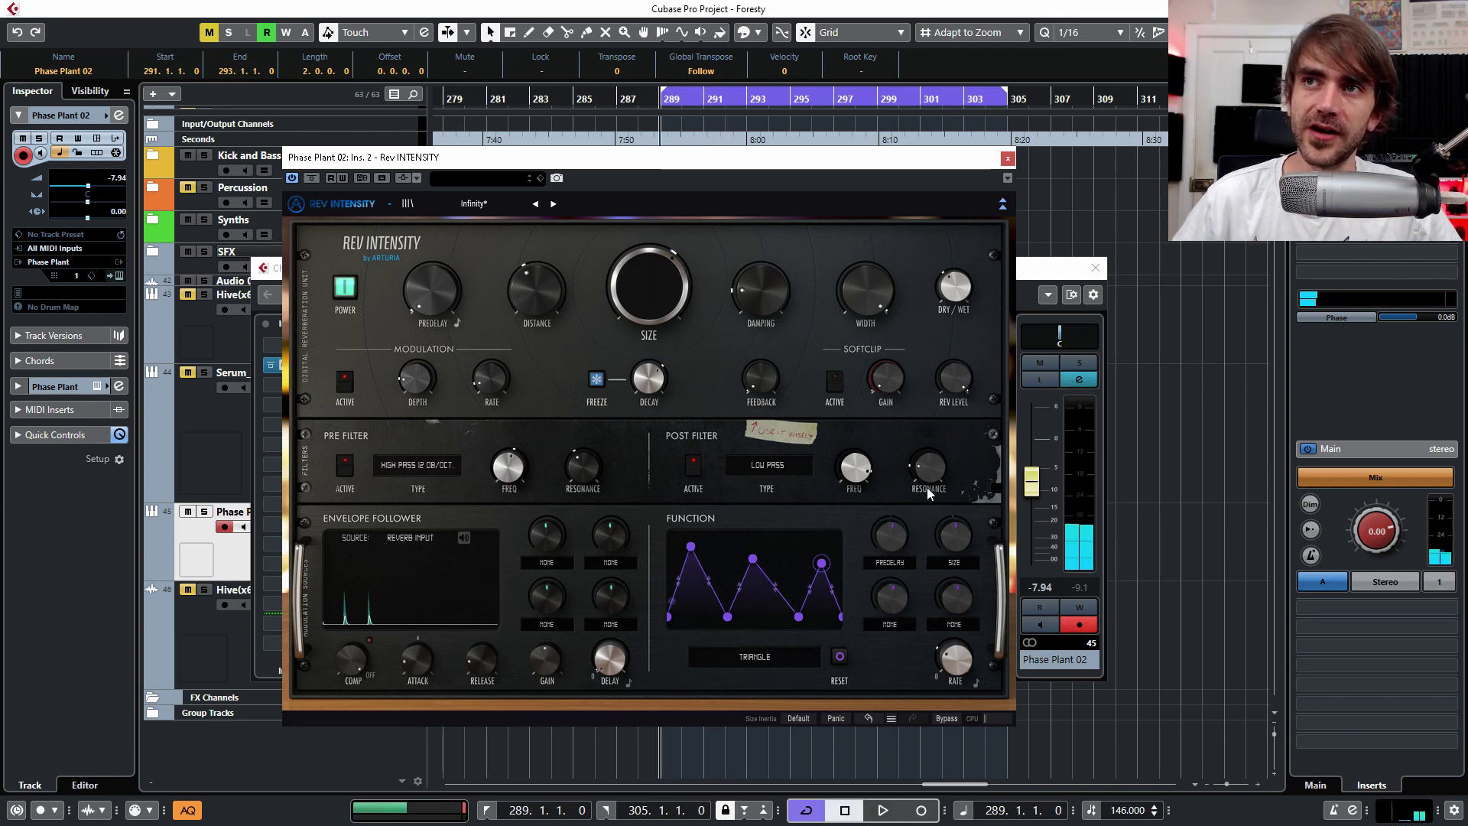
# Step: Lower the first peak of the Function curve and raise the reverb's Damping to 1.00 during playback
pyautogui.moveTo(691, 547); pyautogui.dragTo(697, 586)
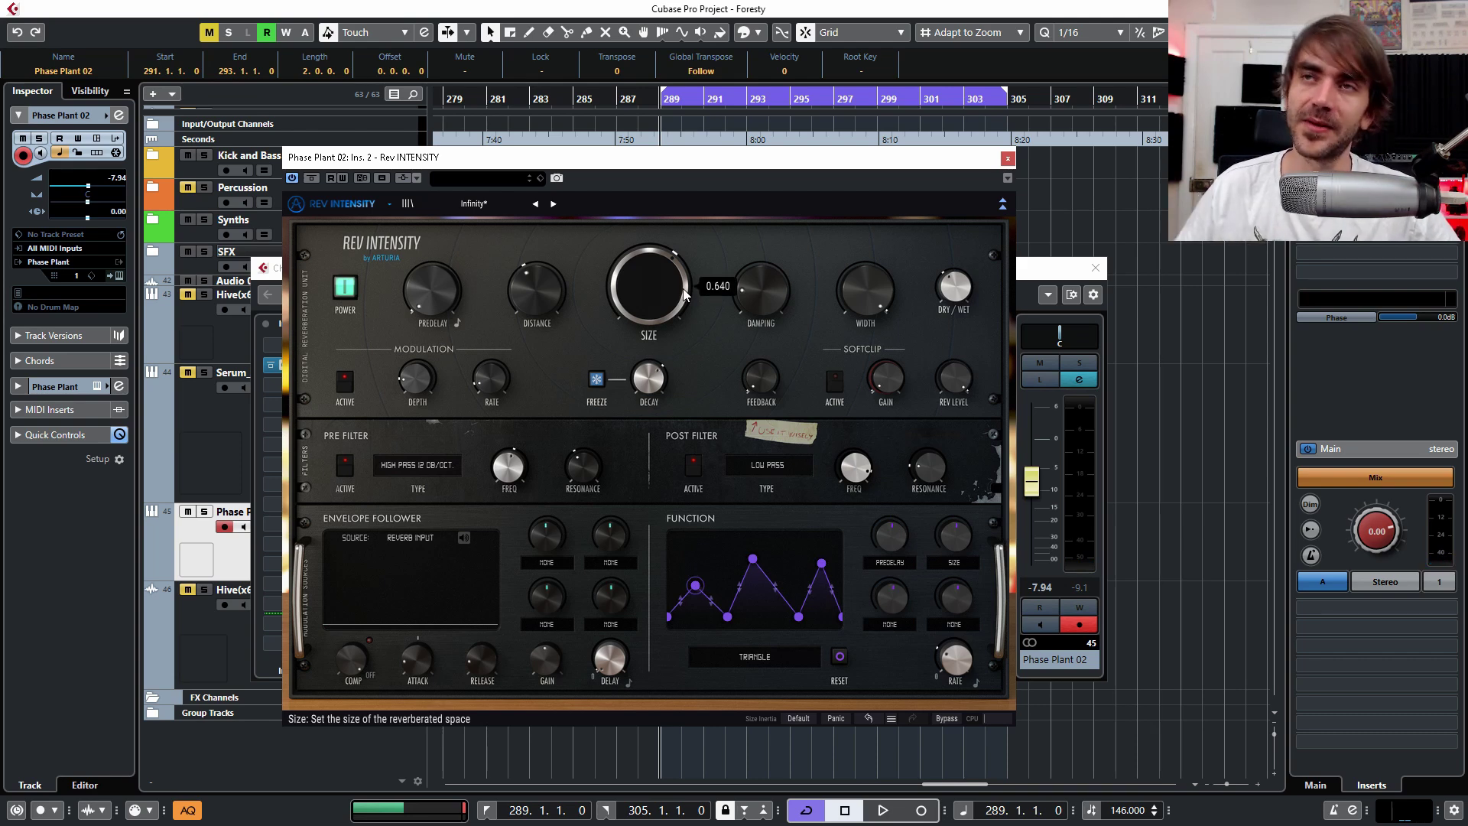
pyautogui.press('space')
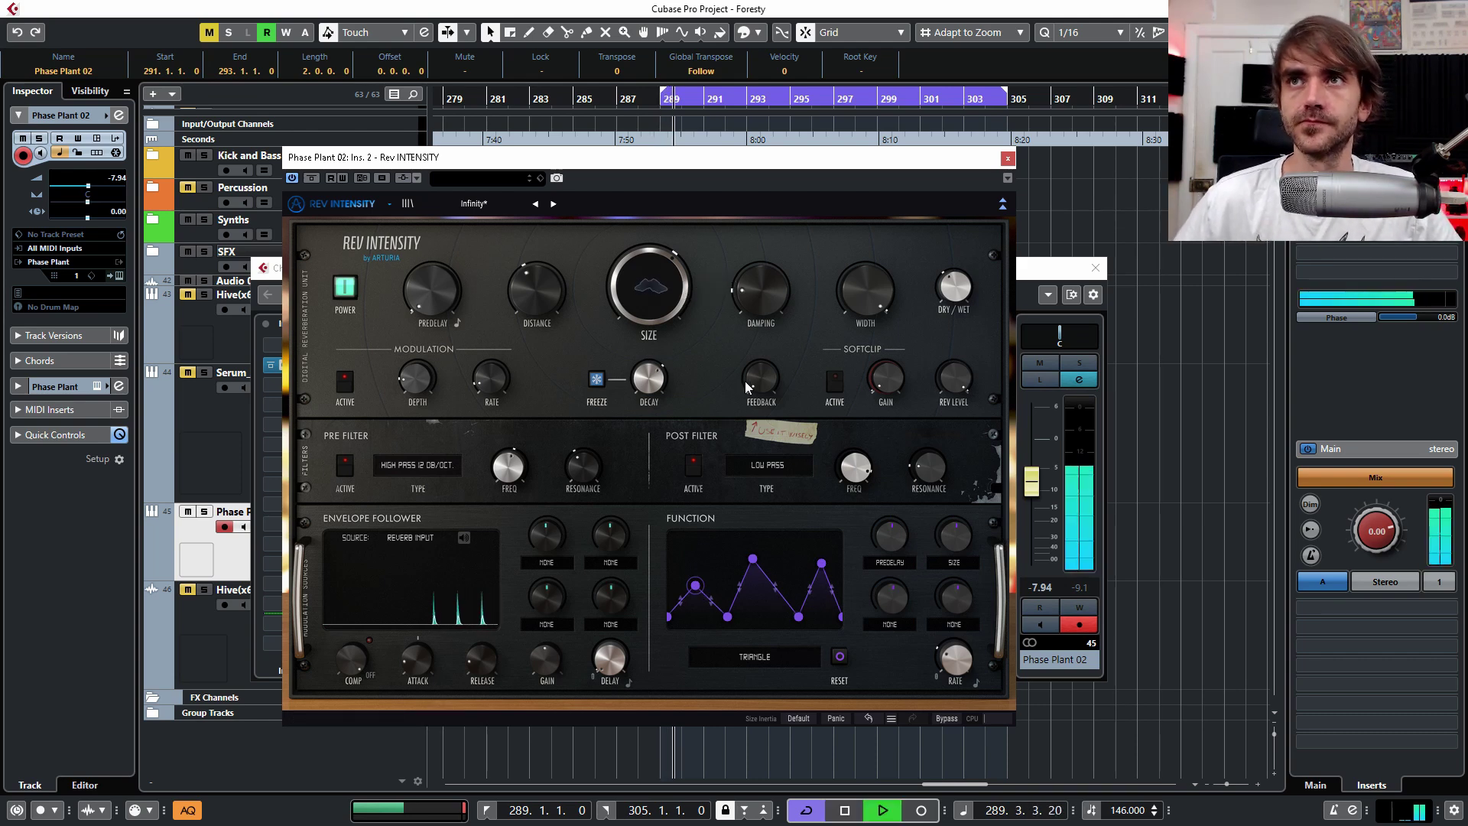
pyautogui.moveTo(781, 294); pyautogui.dragTo(781, 237)
pyautogui.scroll(-5, 761, 310)
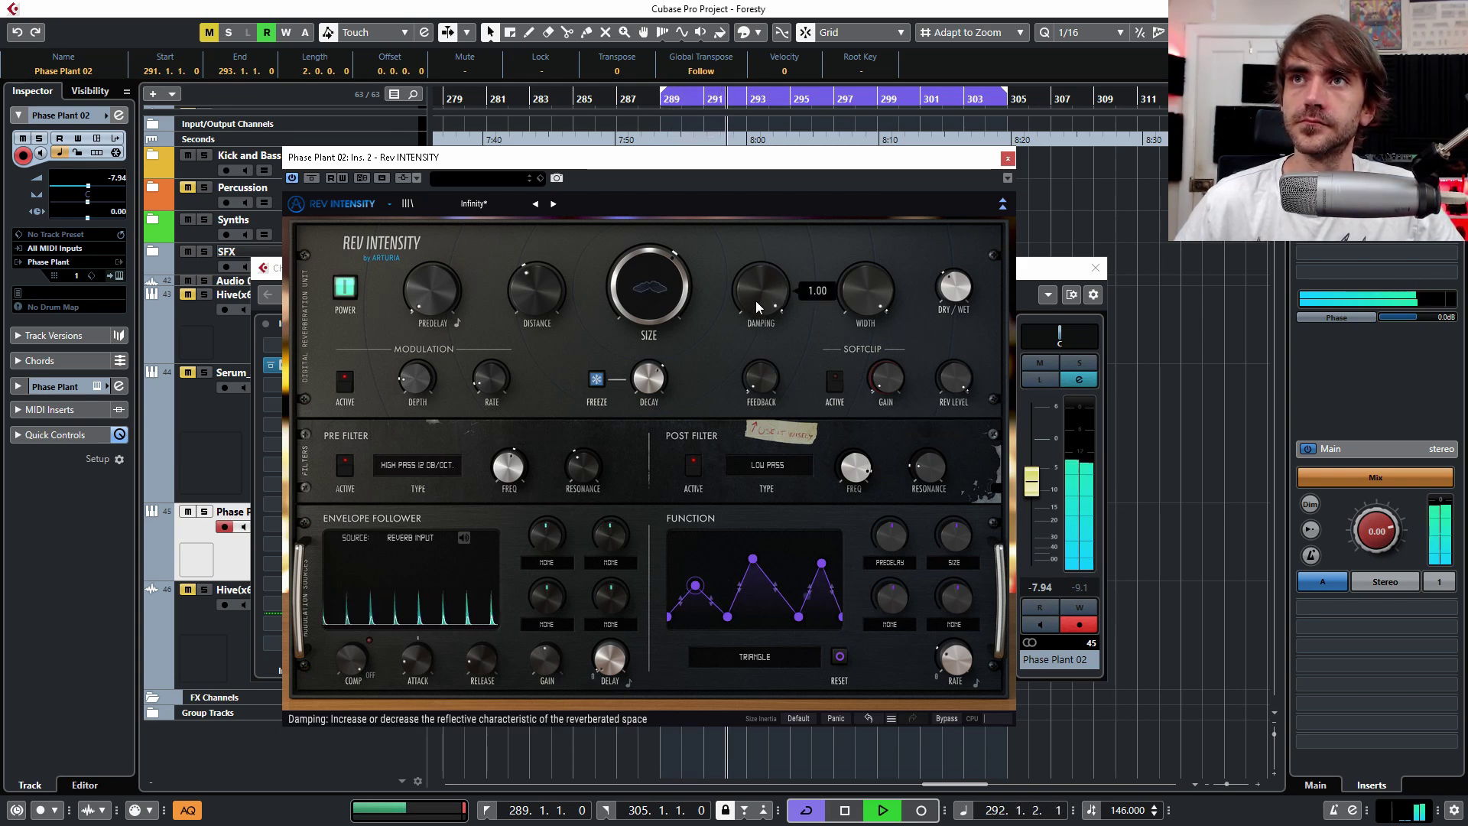
# Step: Compare the reverb's Distance at 1.00 and 0.00, settle it above the midpoint, and lower Dry/Wet before stopping playback
pyautogui.scroll(5, 566, 306)
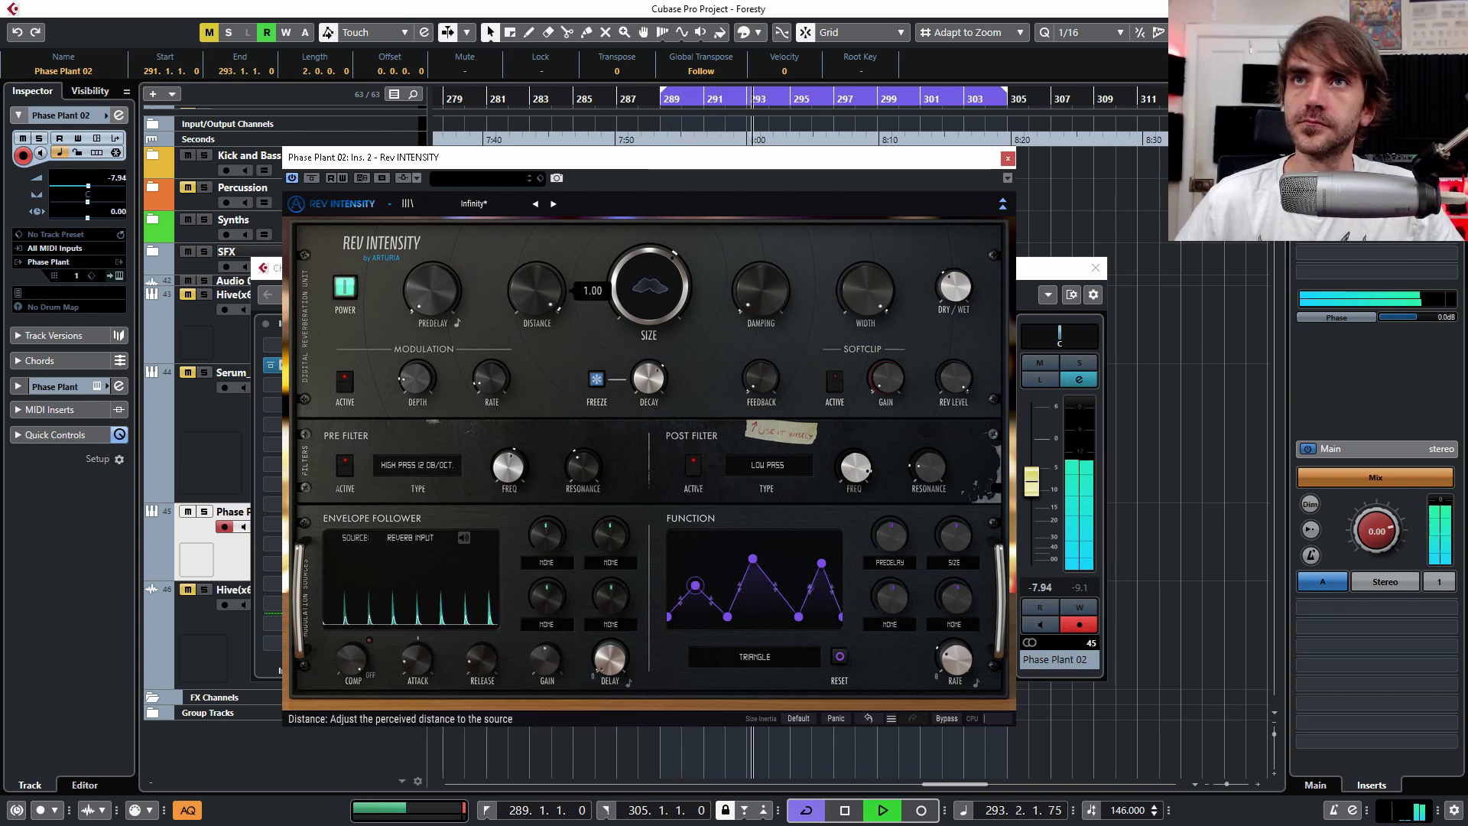
pyautogui.scroll(-3, 520, 301)
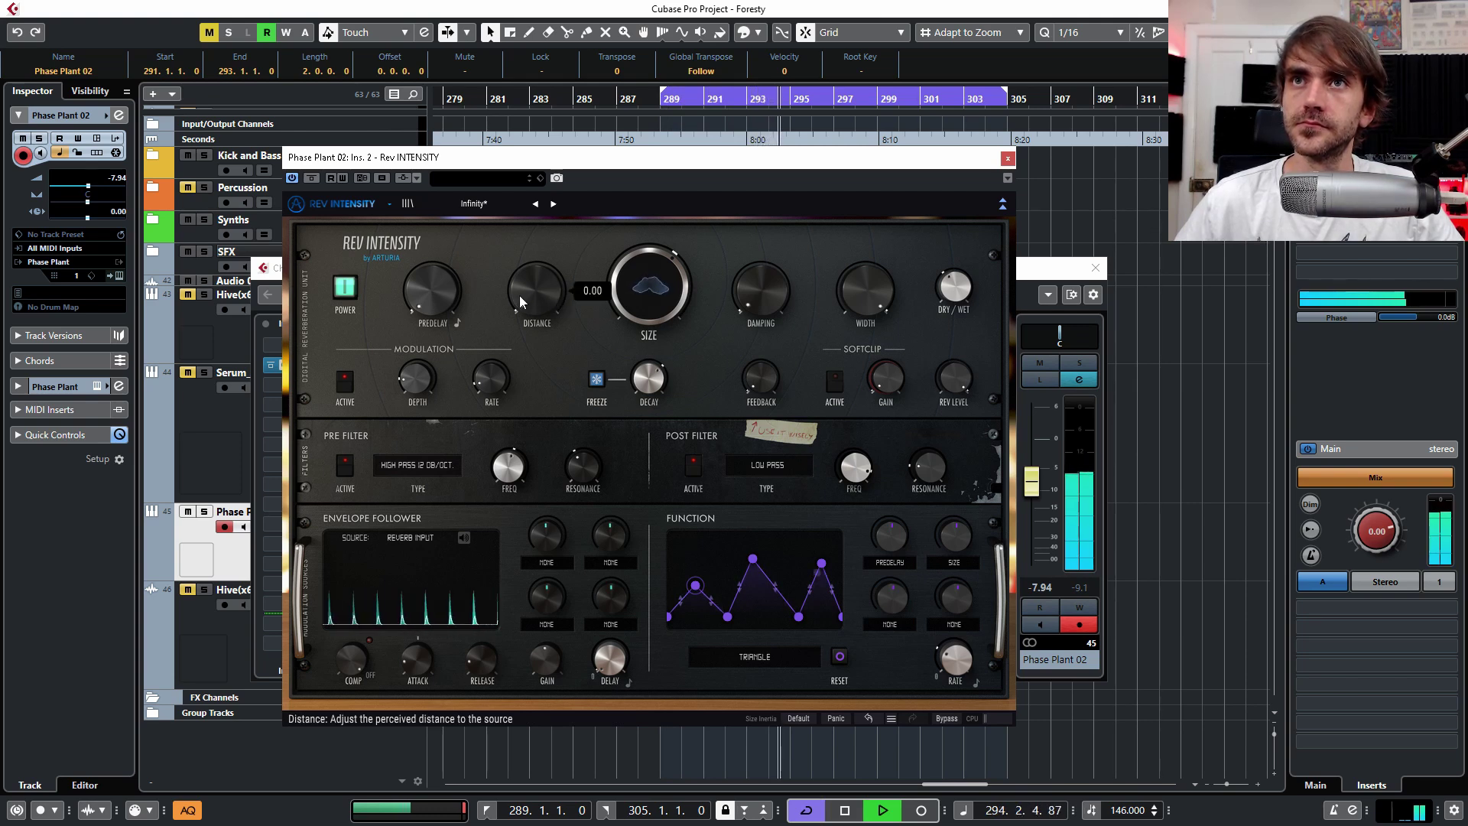
pyautogui.moveTo(537, 298); pyautogui.dragTo(537, 269)
pyautogui.moveTo(967, 289)
pyautogui.mouseDown()
pyautogui.moveTo(966, 260)
pyautogui.moveTo(954, 313)
pyautogui.mouseUp()
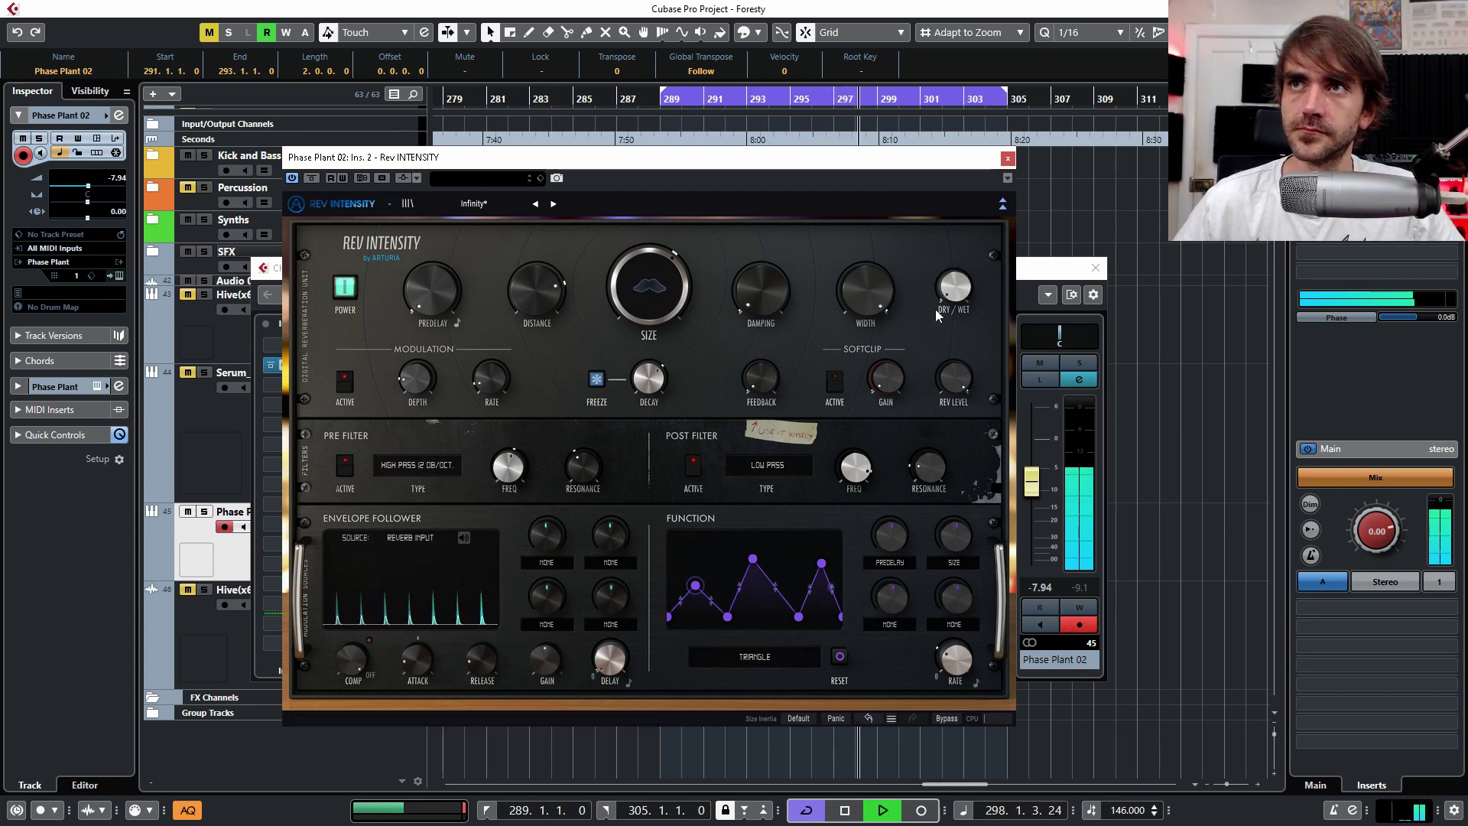
pyautogui.press('space')
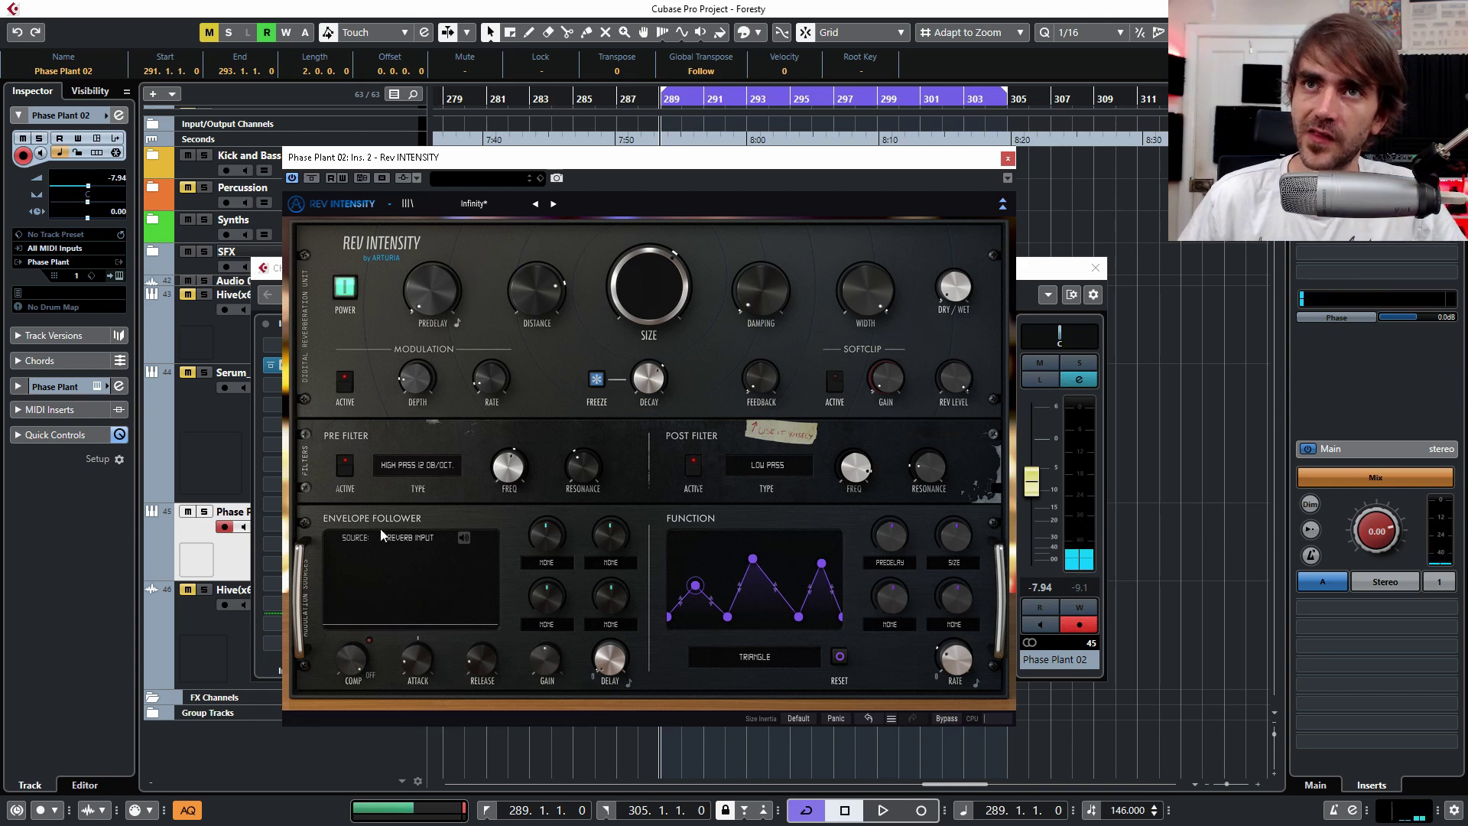
# Step: Route the Envelope Follower's first destination to Dry/Wet with a positive amount and lengthen its release while the loop plays
pyautogui.click(547, 563)
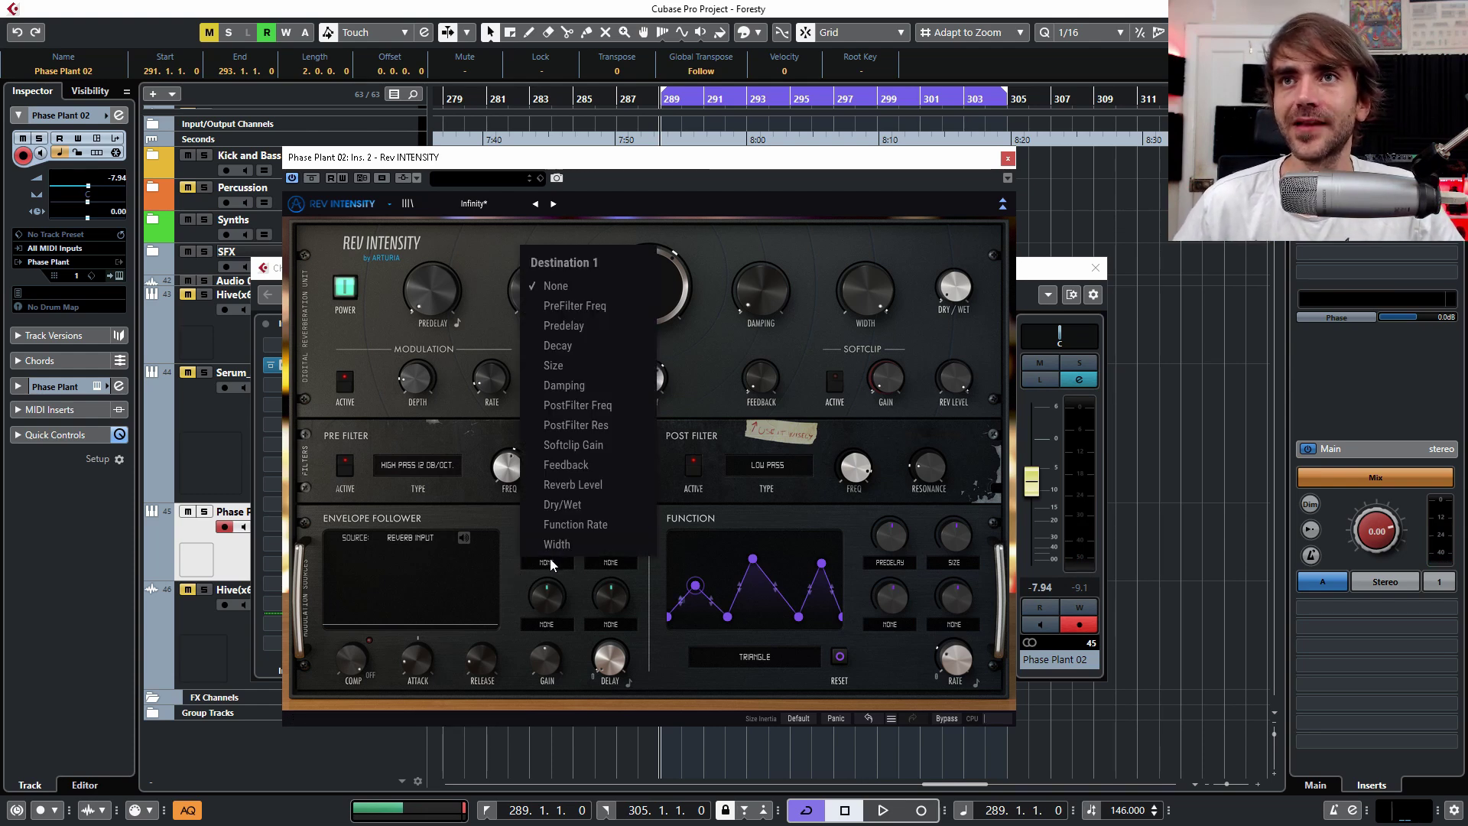
pyautogui.click(575, 510)
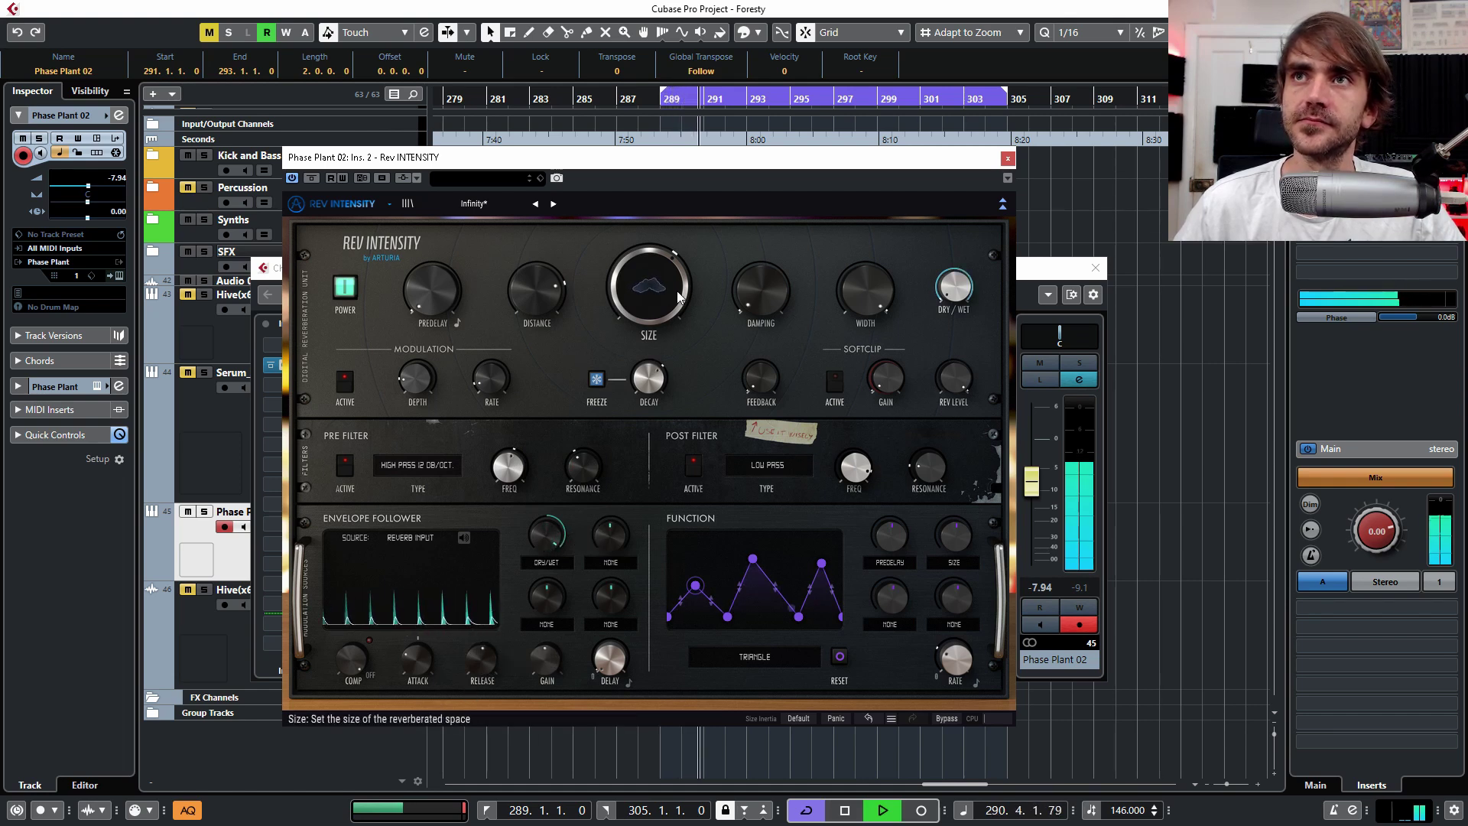
pyautogui.moveTo(418, 657); pyautogui.dragTo(488, 662)
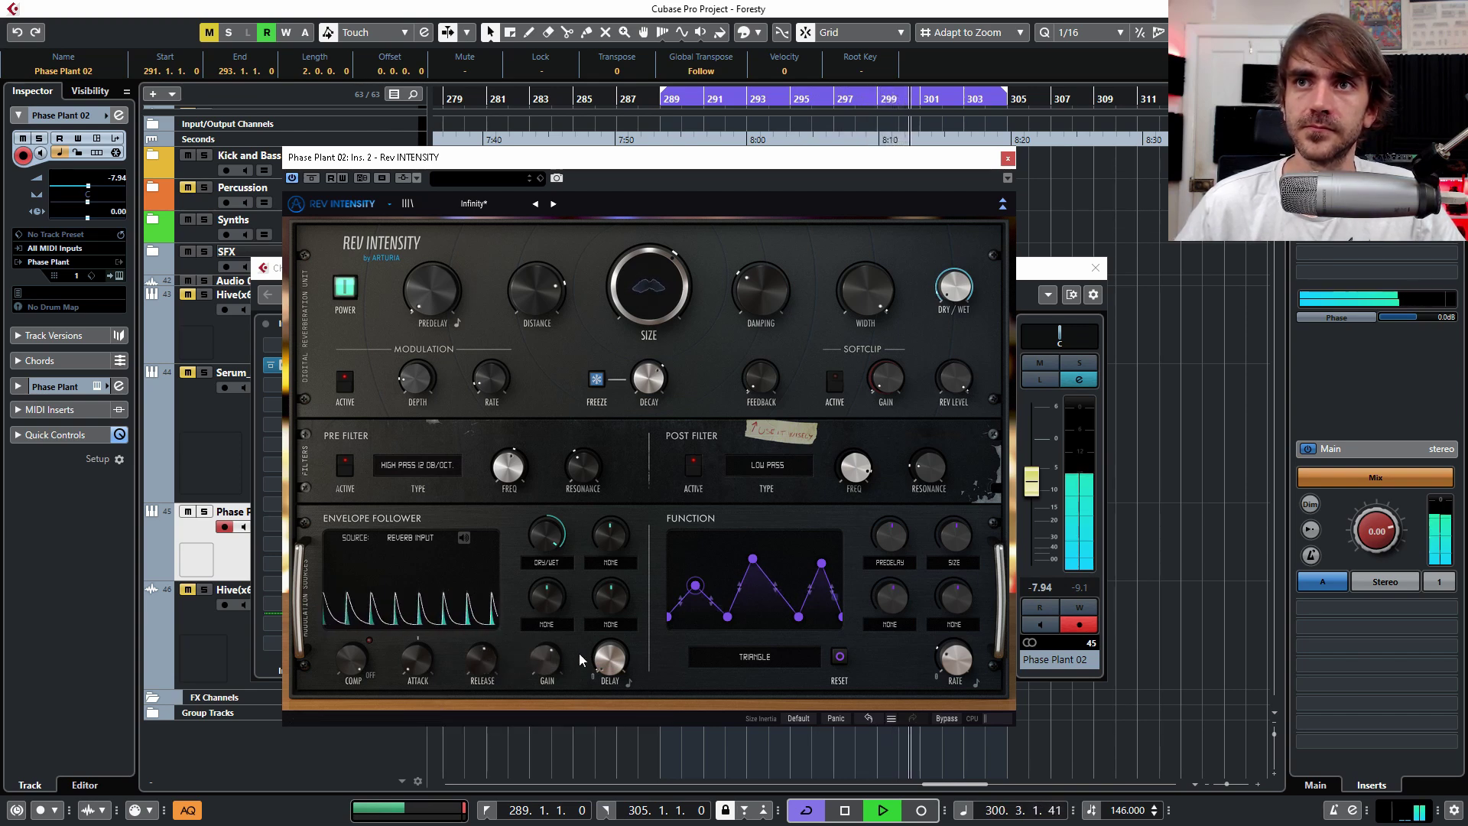
pyautogui.press('space')
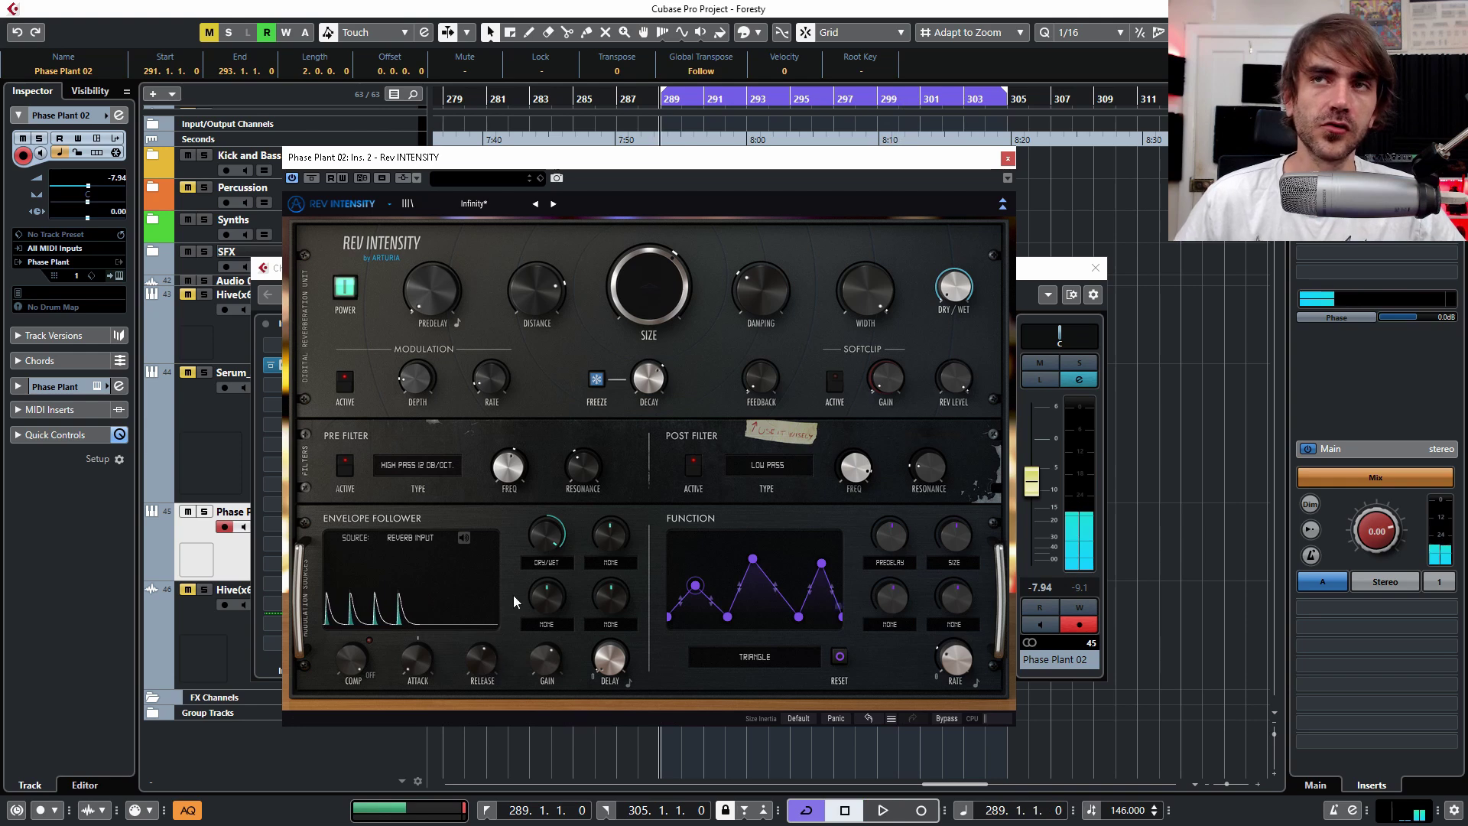
# Step: Adjust the Envelope Follower's compressor threshold and set its release to about 0.735 s while the loop plays
pyautogui.moveTo(686, 315)
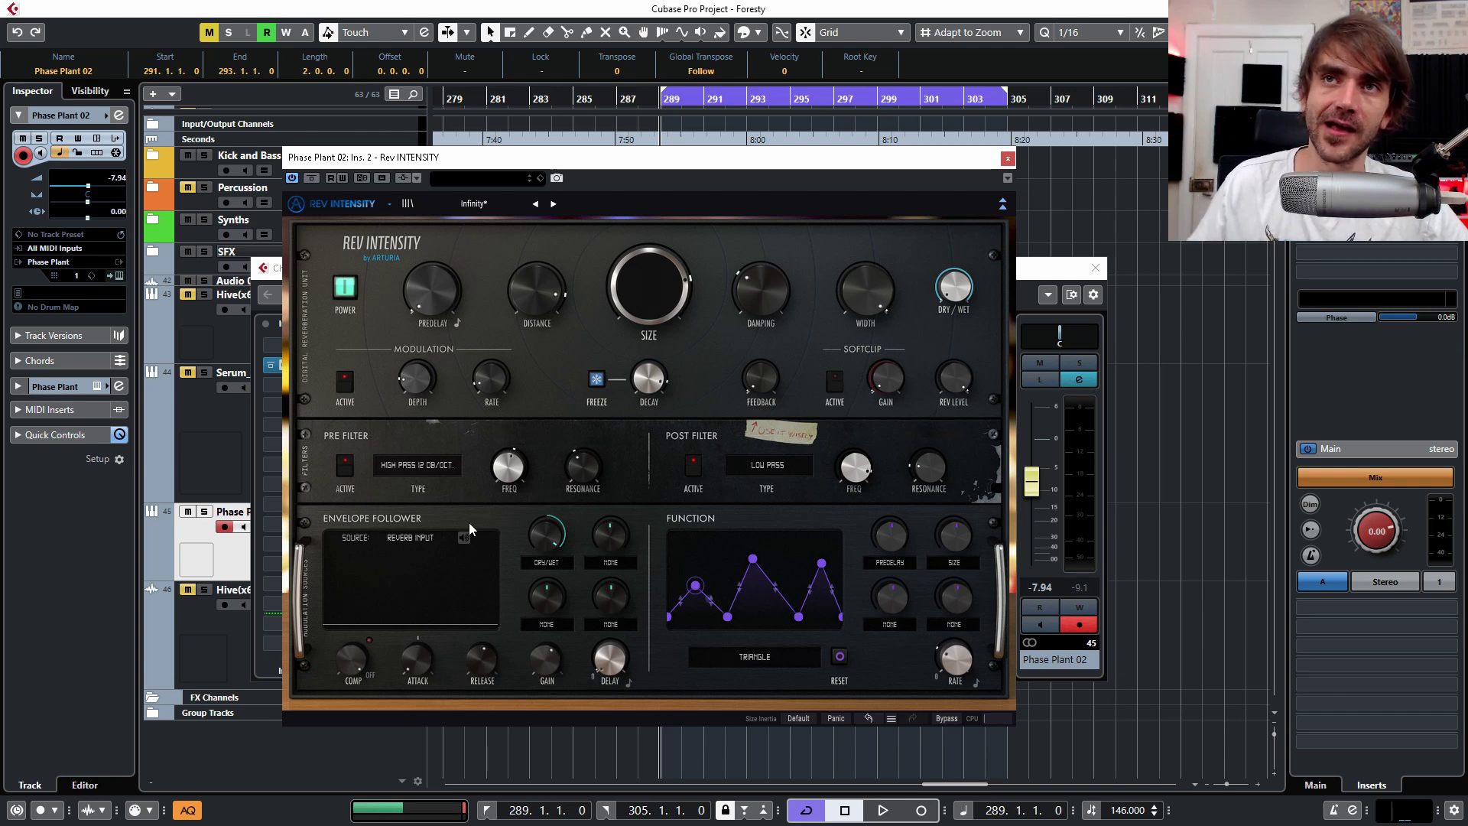
pyautogui.press('space')
pyautogui.moveTo(484, 655)
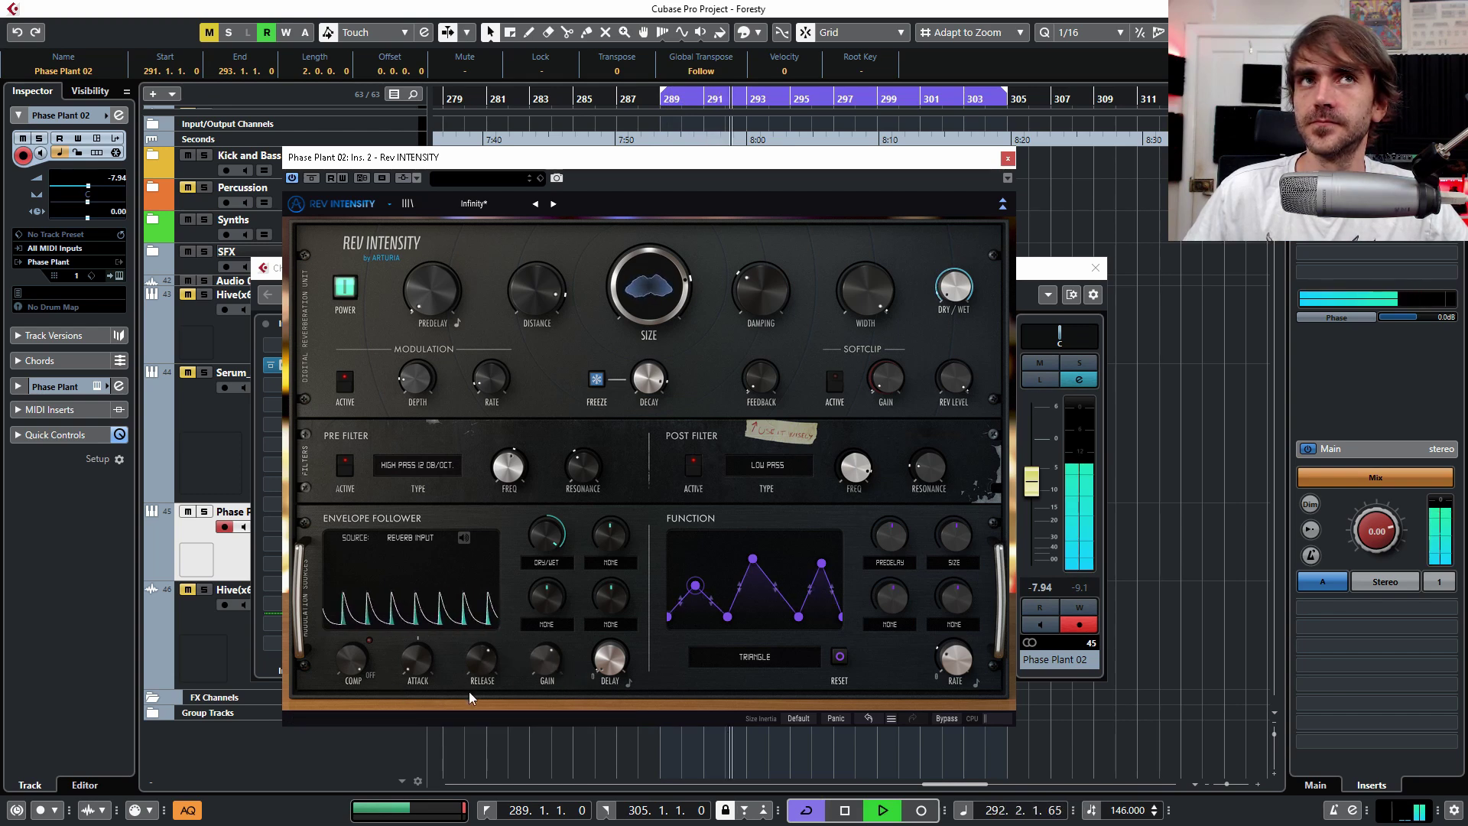
pyautogui.moveTo(356, 675)
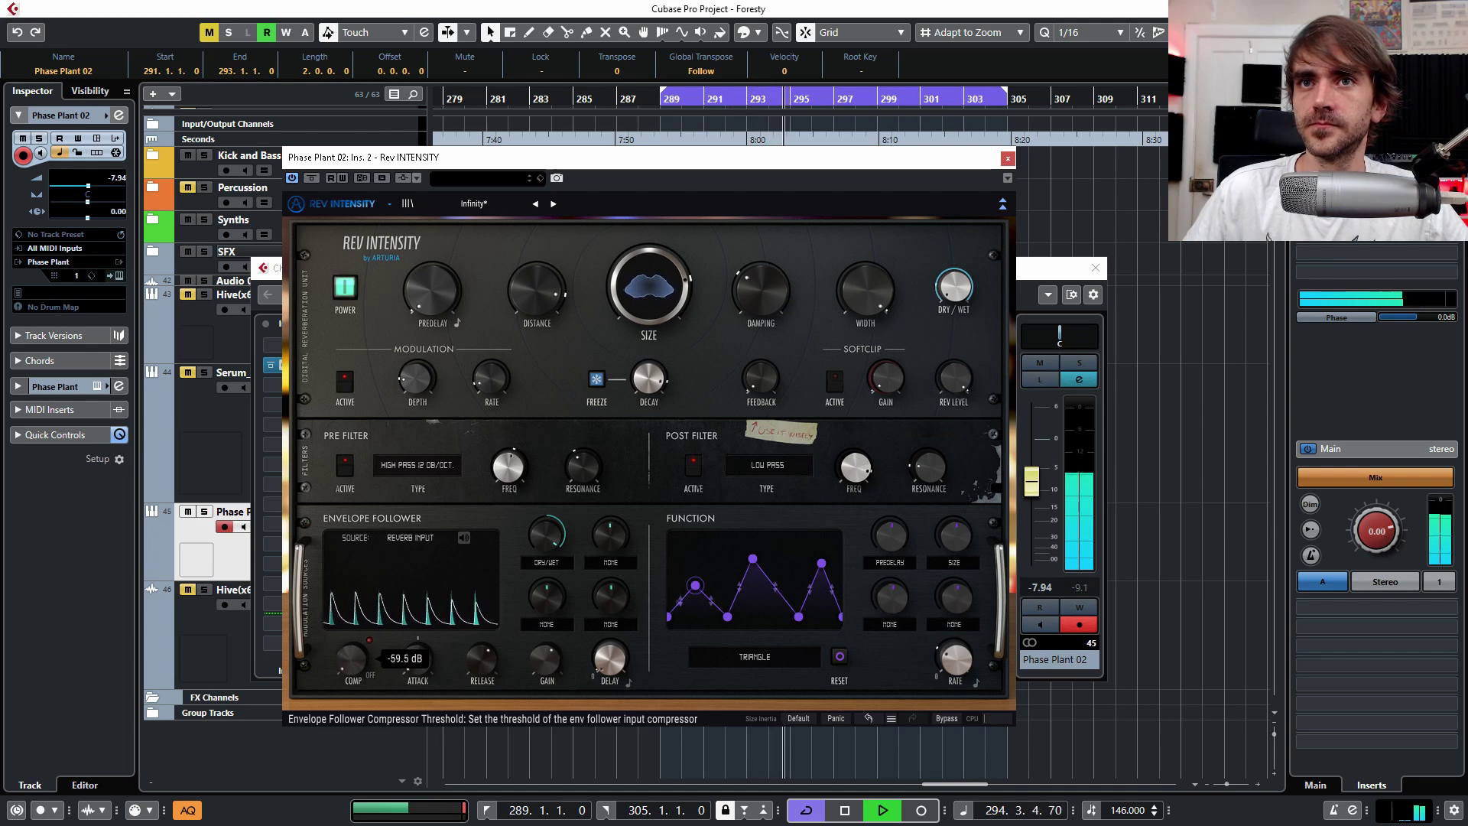
pyautogui.moveTo(355, 675); pyautogui.dragTo(356, 650)
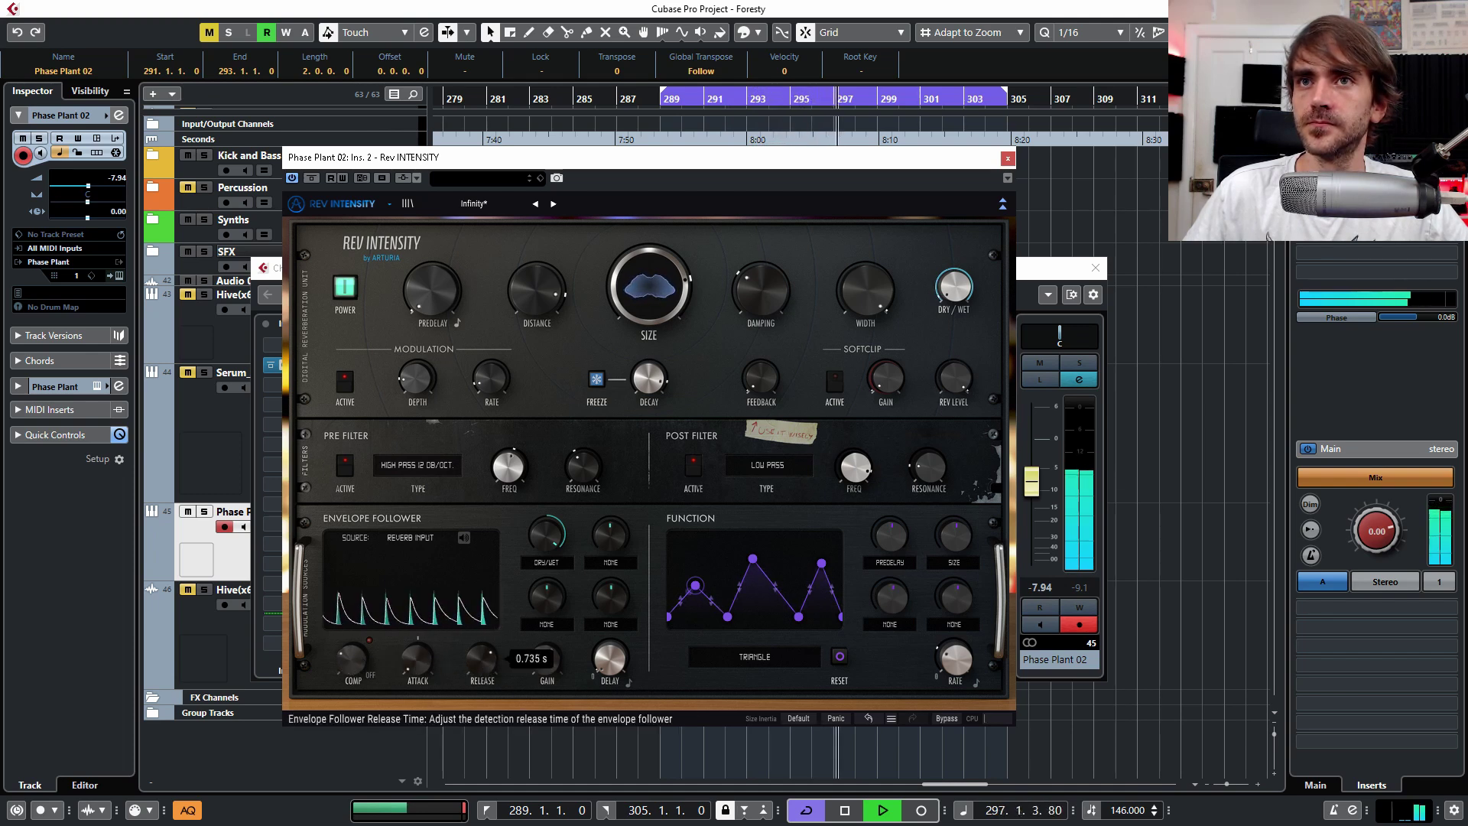
# Step: Readjust the reverb's Damping and Size and bring Dry/Wet to 0.220 during playback, finishing by stopping the loop
pyautogui.moveTo(730, 295); pyautogui.dragTo(726, 315)
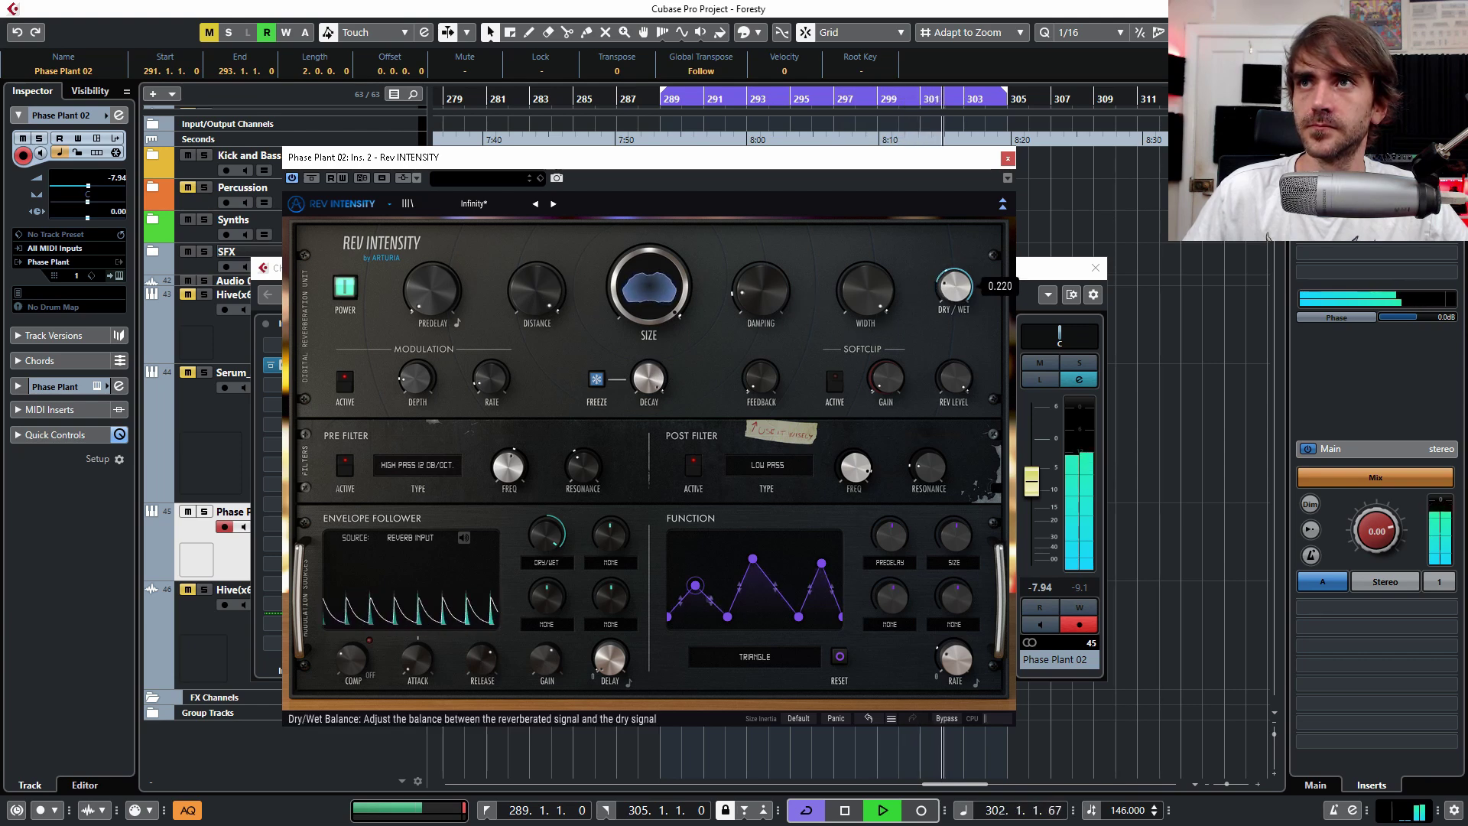
pyautogui.moveTo(548, 536)
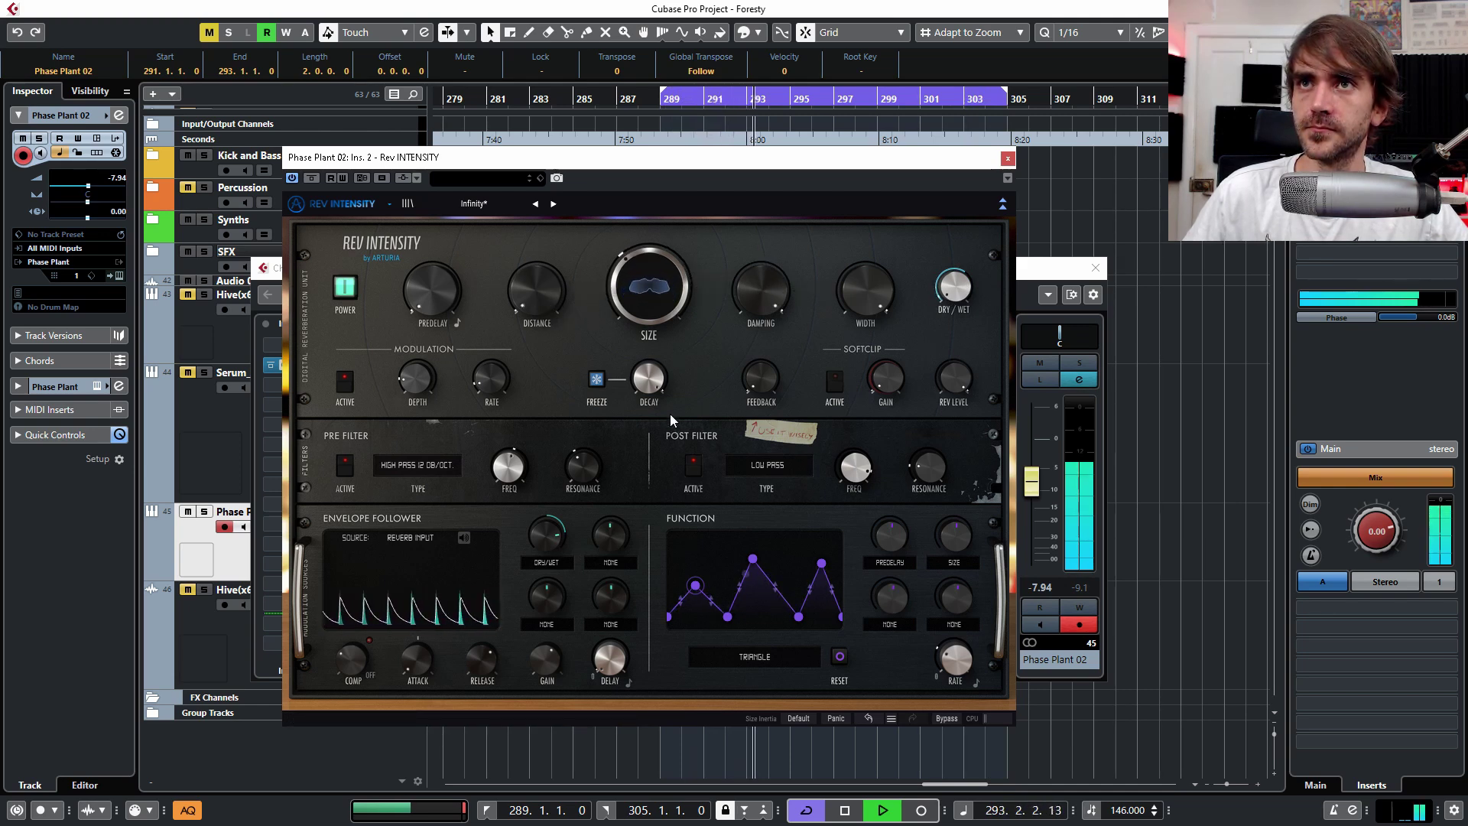
pyautogui.press('space')
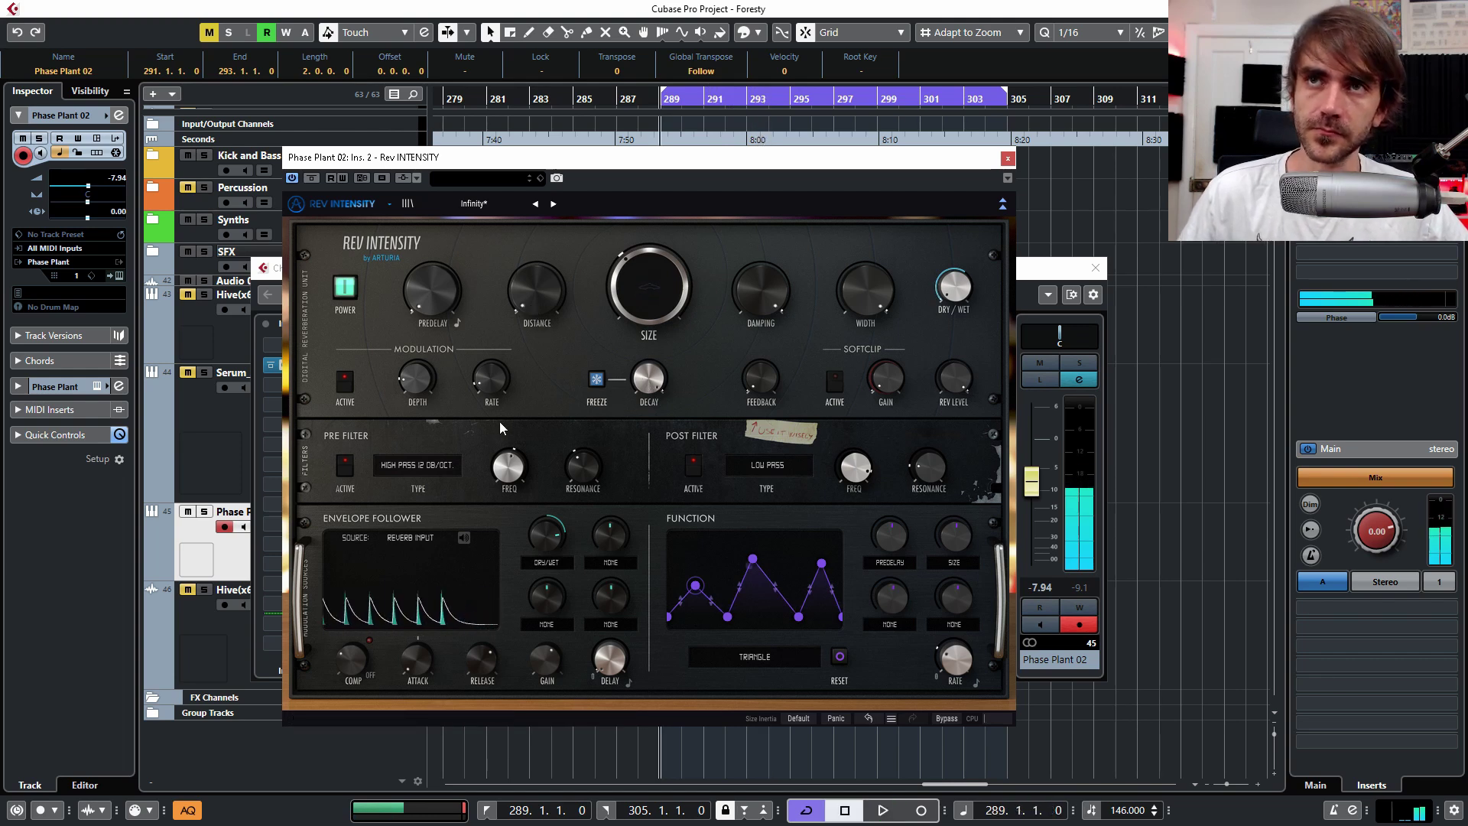
# Step: Reassign the Envelope Follower's first destination to Size and reset the reverb's Distance to its default while the loop plays
pyautogui.click(546, 563)
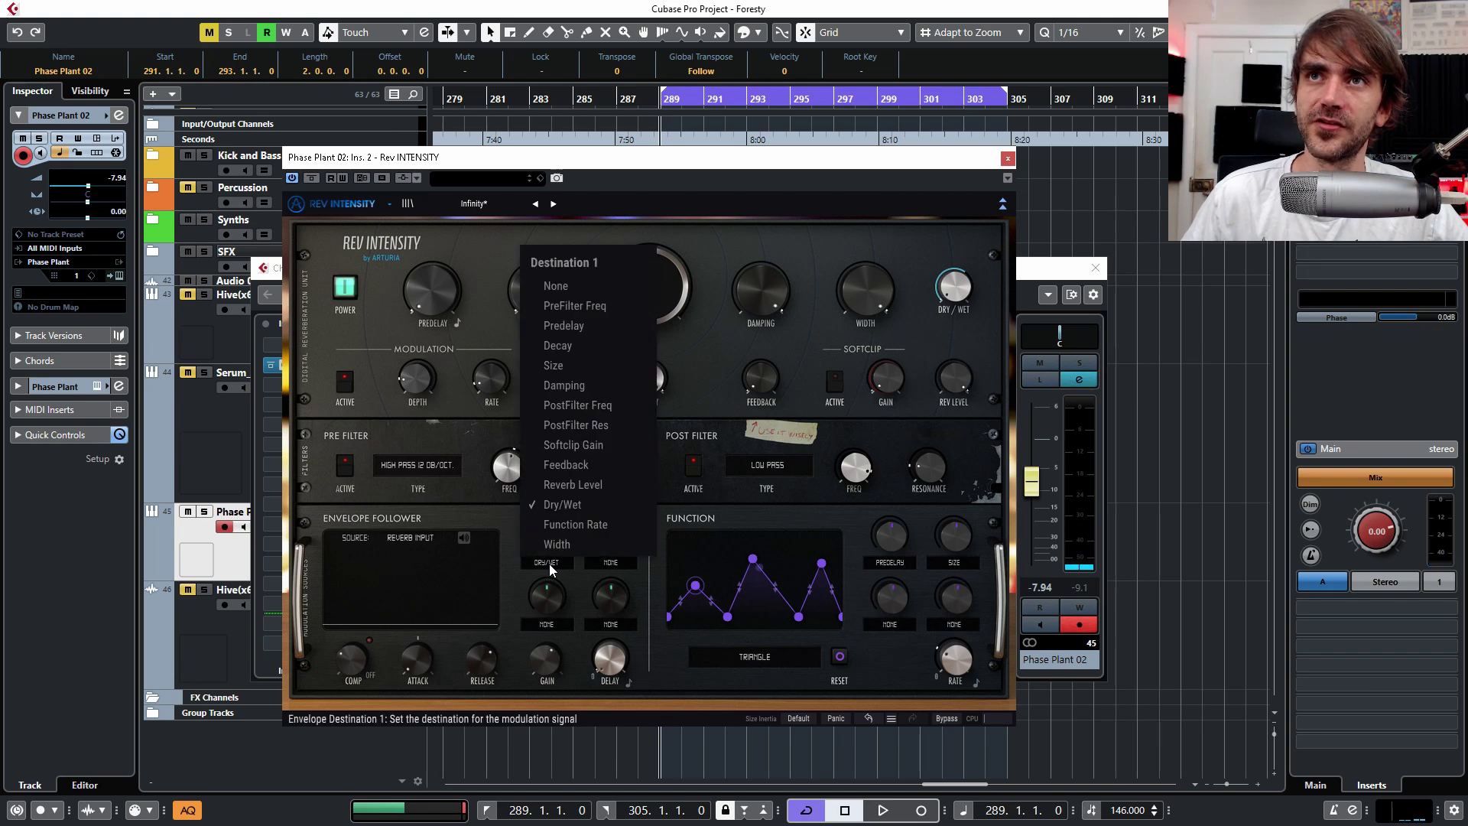
pyautogui.click(567, 370)
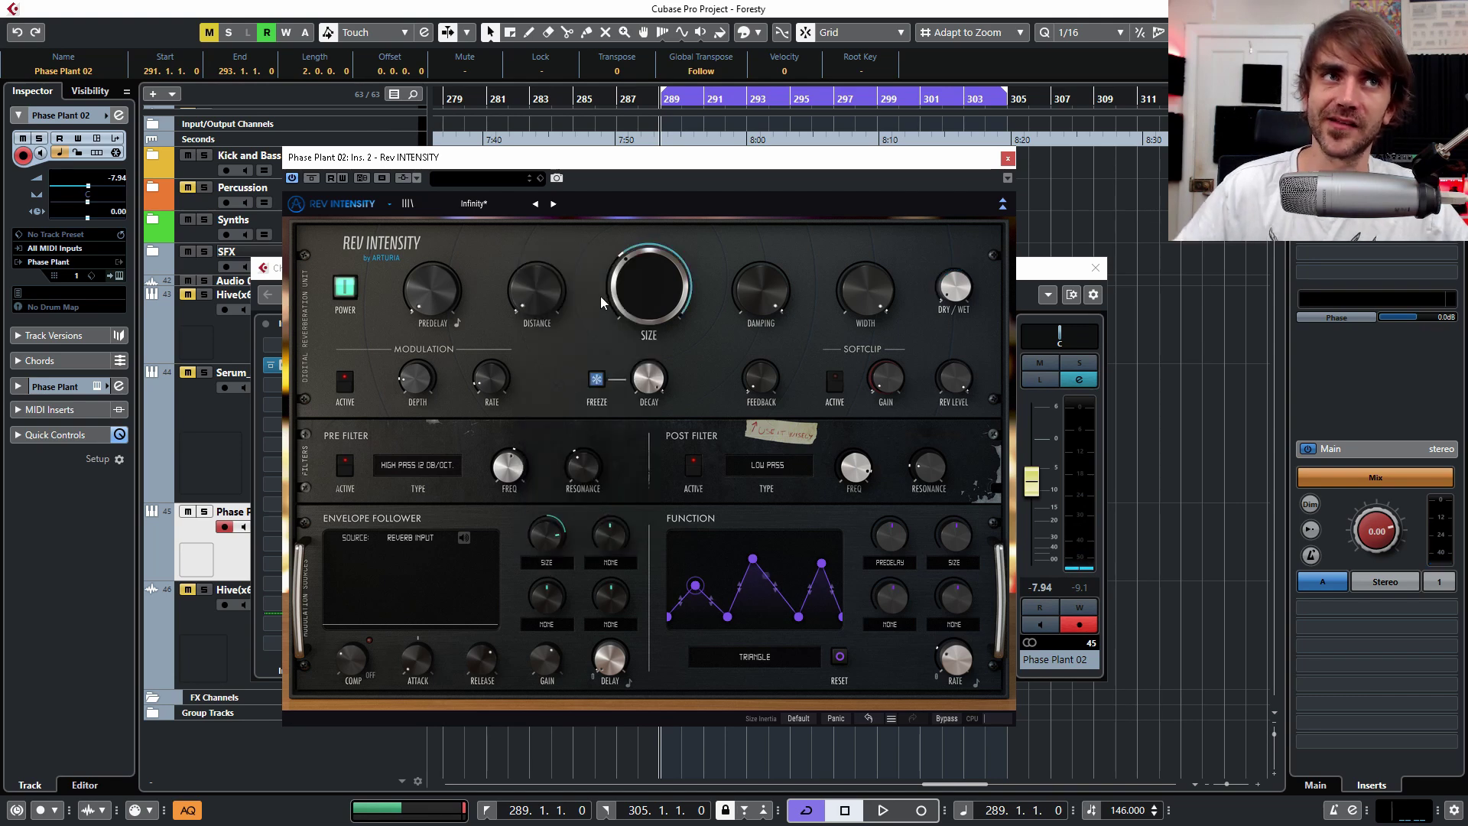
pyautogui.press('space')
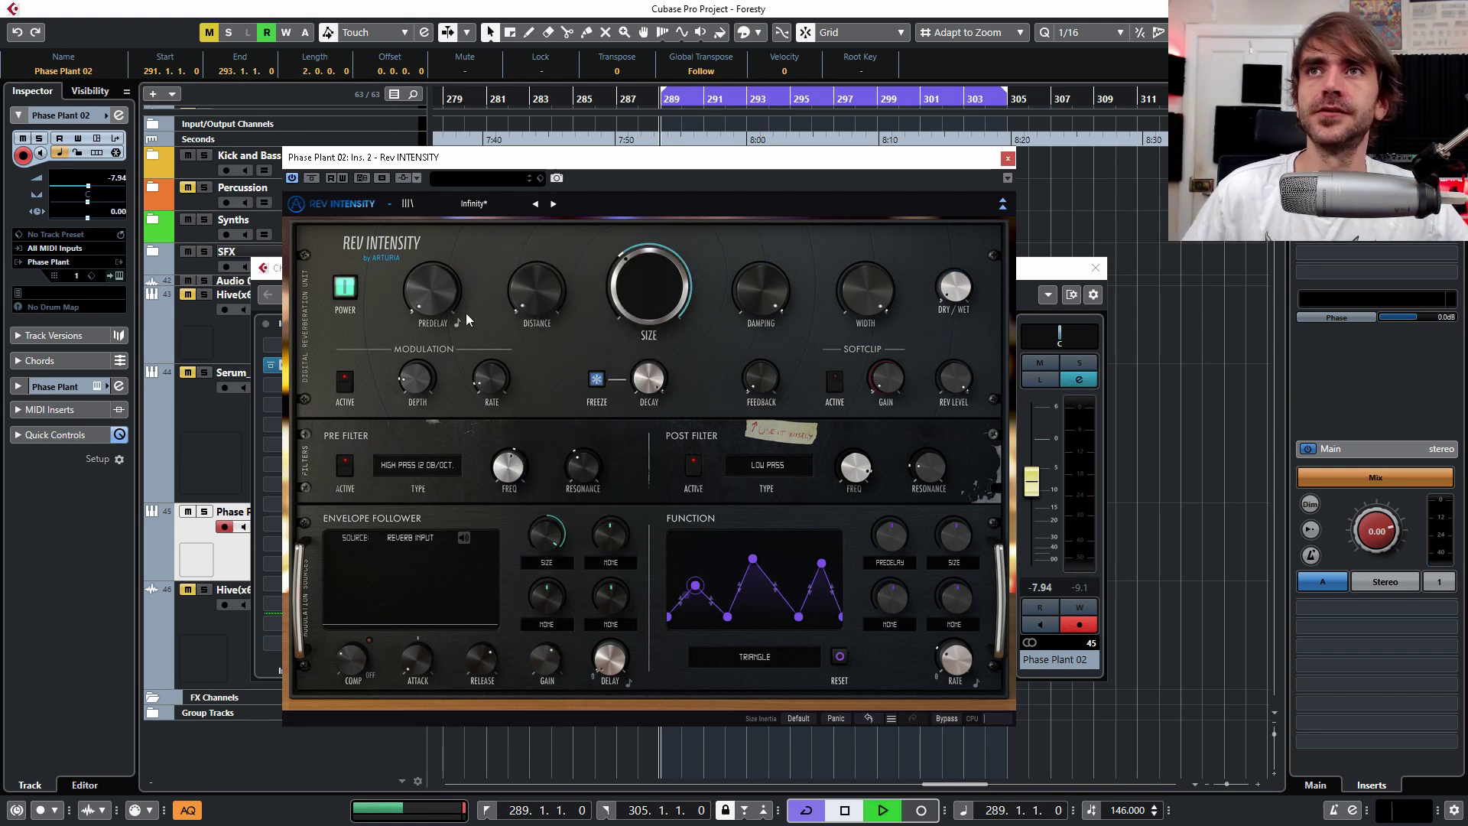
pyautogui.doubleClick(552, 294)
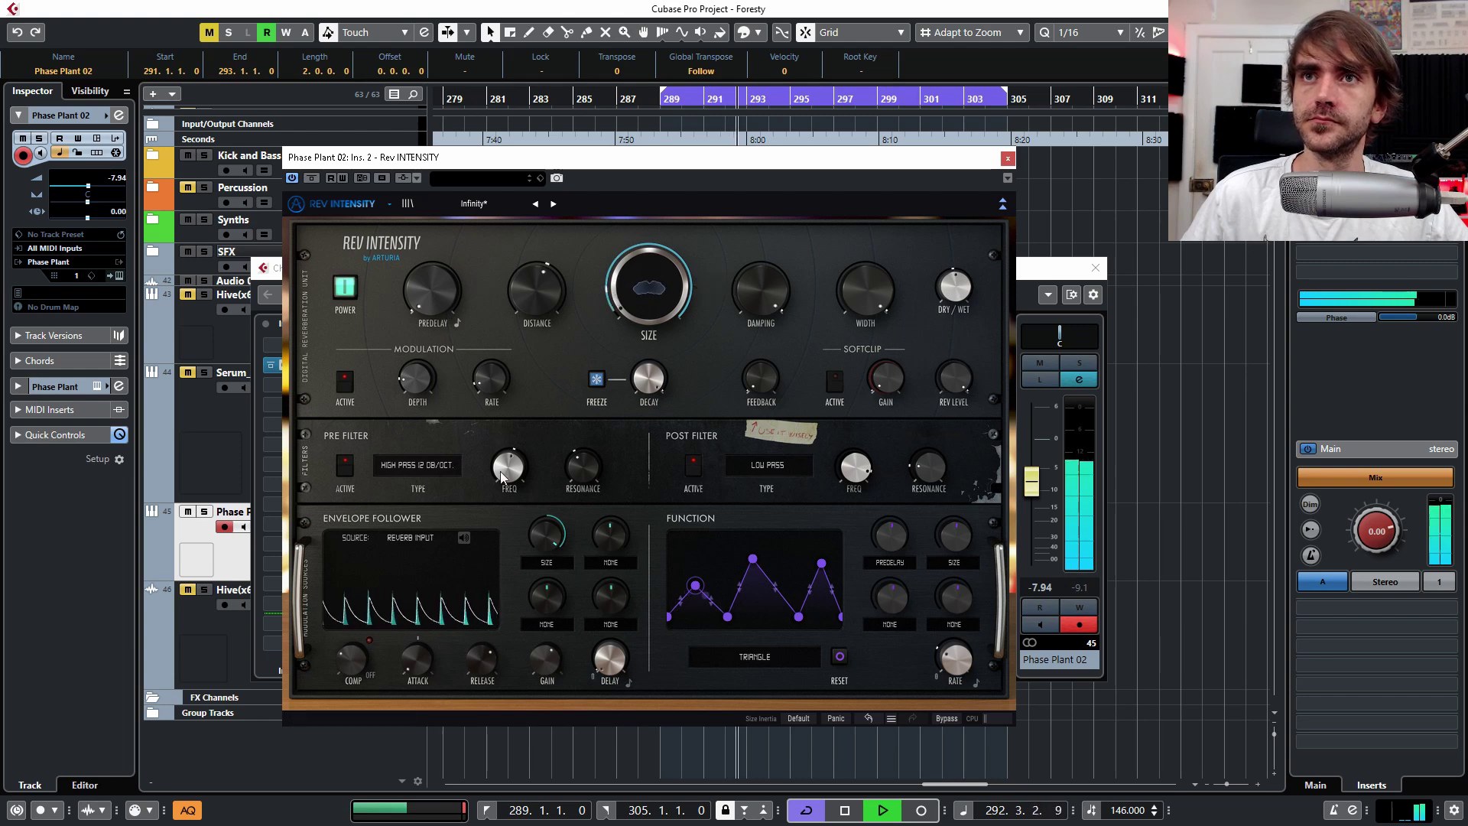
# Step: Try Envelope Follower release times between 0.024 s and 0.379 s while the loop plays, and finish with a long release
pyautogui.scroll(-10, 481, 656)
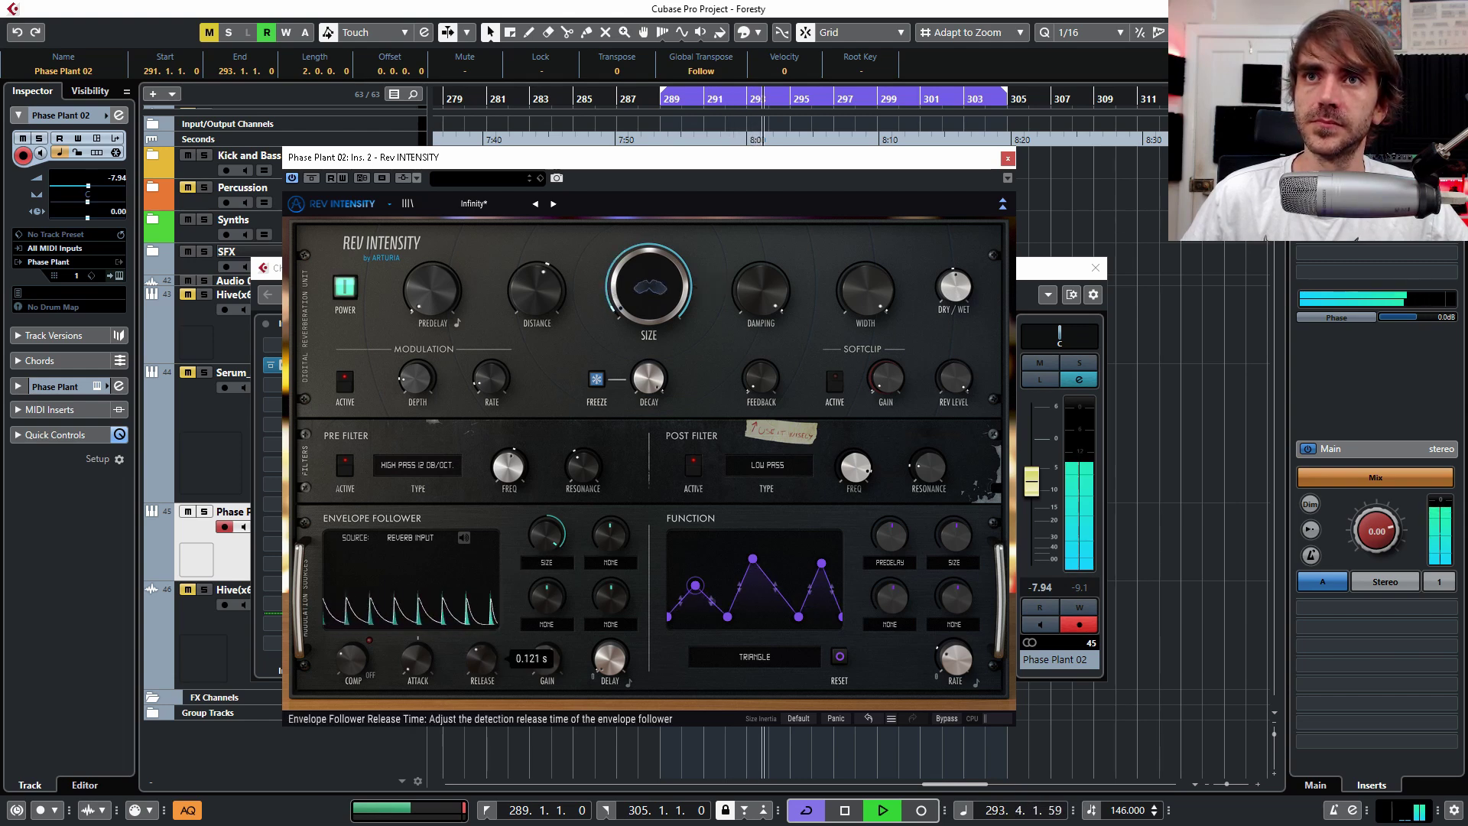
pyautogui.scroll(-3, 481, 656)
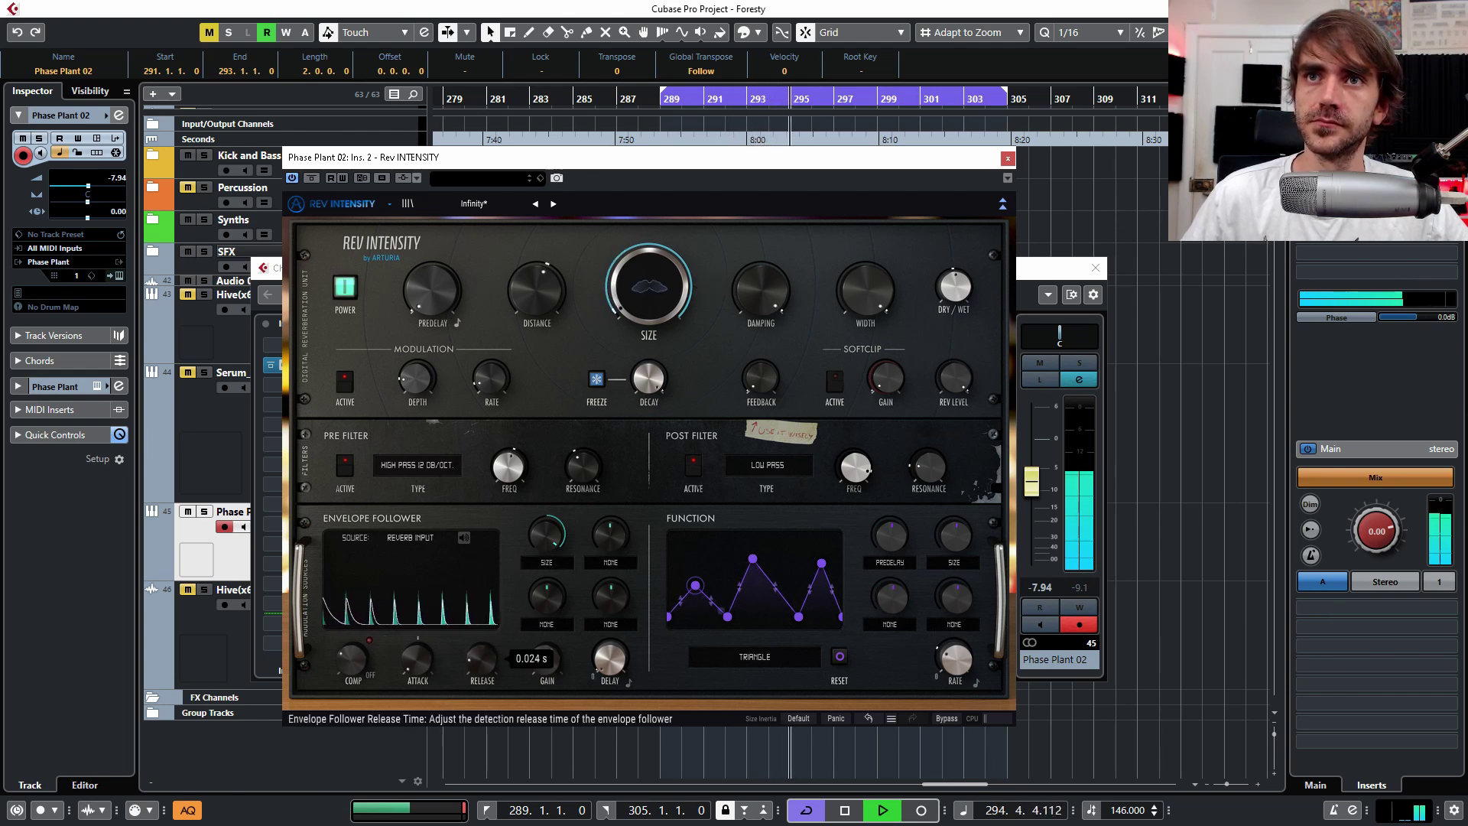
pyautogui.scroll(8, 481, 656)
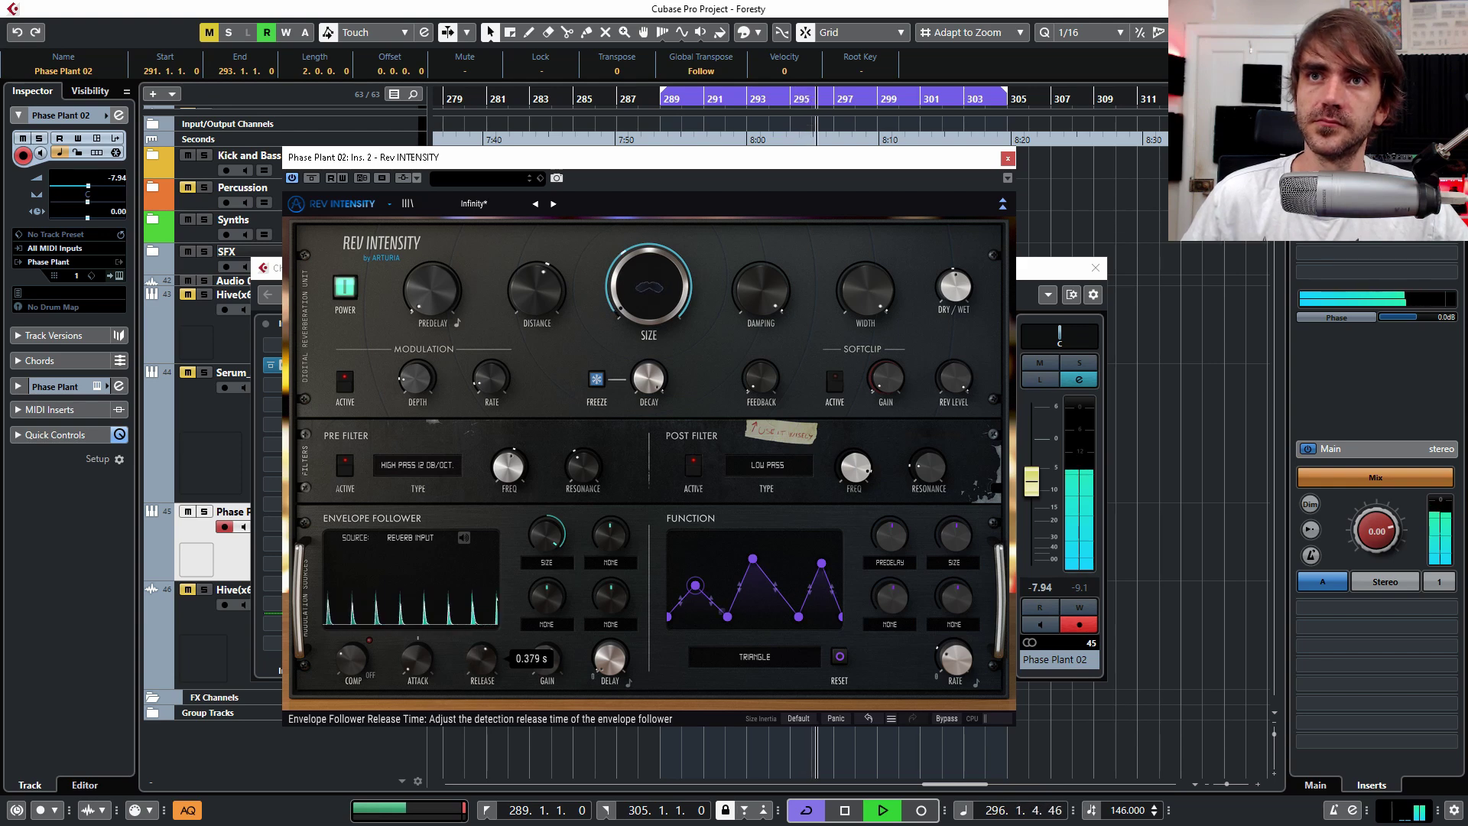
pyautogui.scroll(-8, 481, 656)
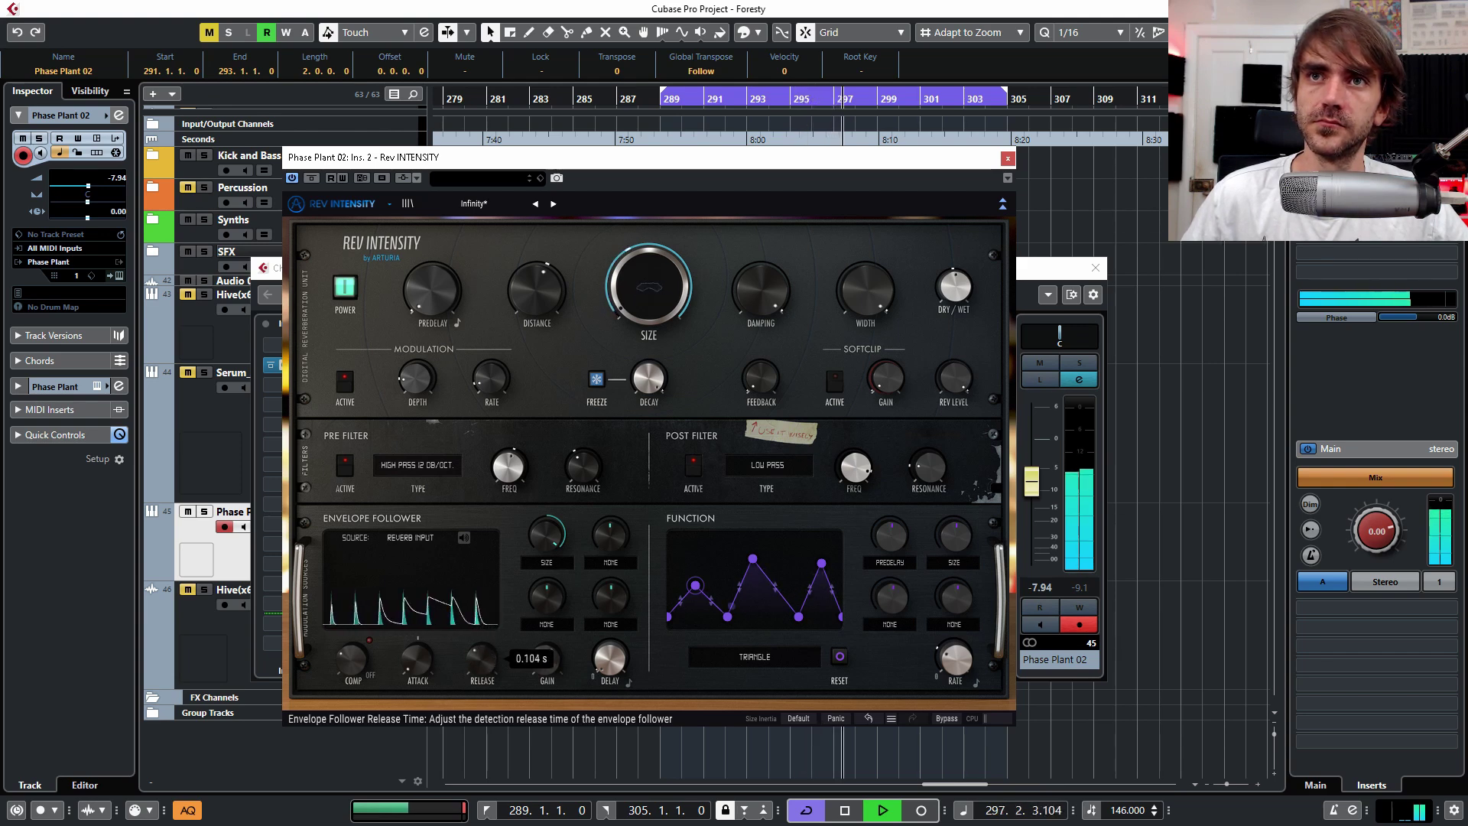
pyautogui.scroll(-5, 761, 300)
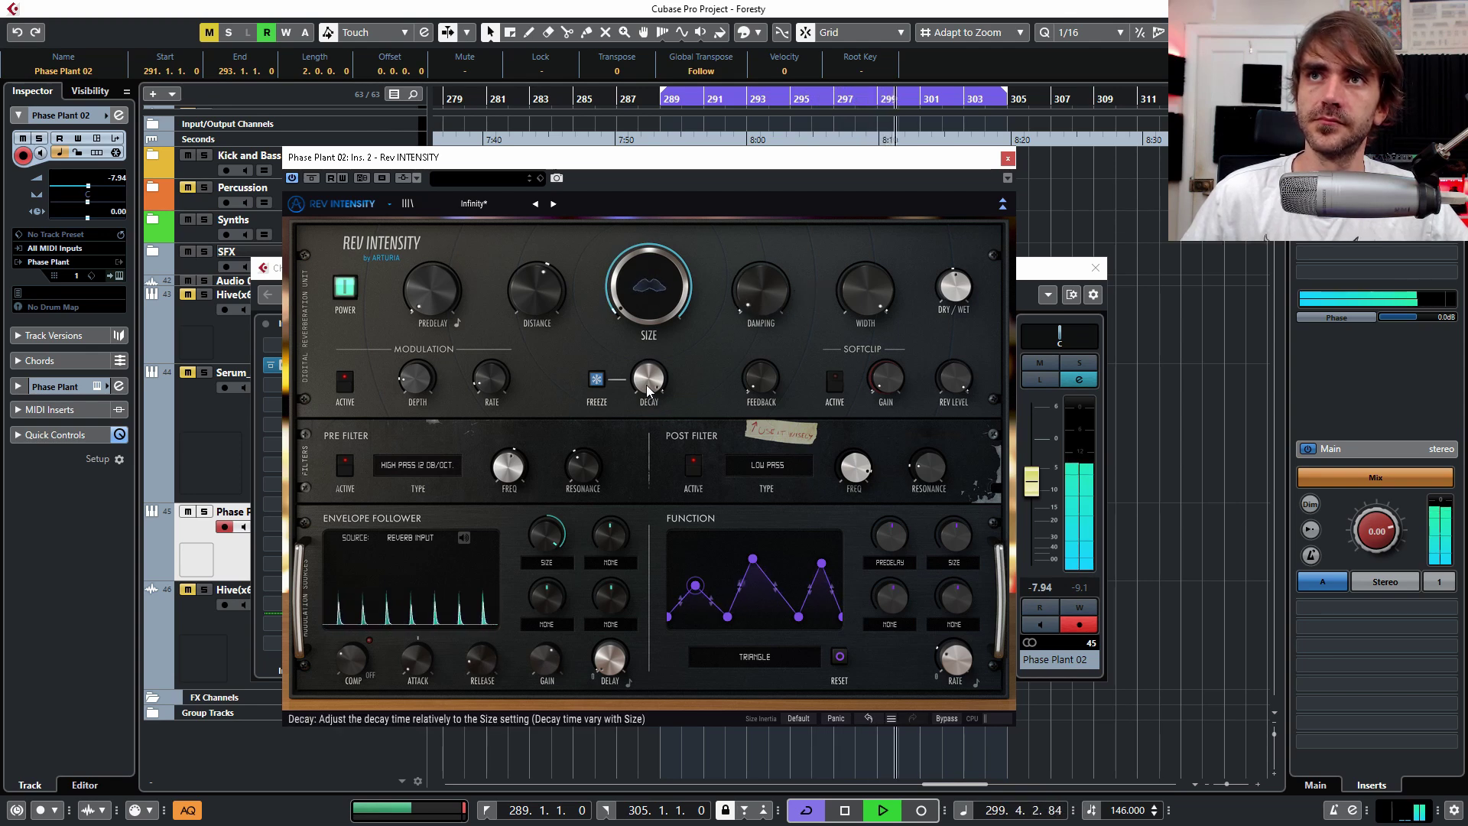
pyautogui.moveTo(476, 661)
pyautogui.scroll(8, 351, 657)
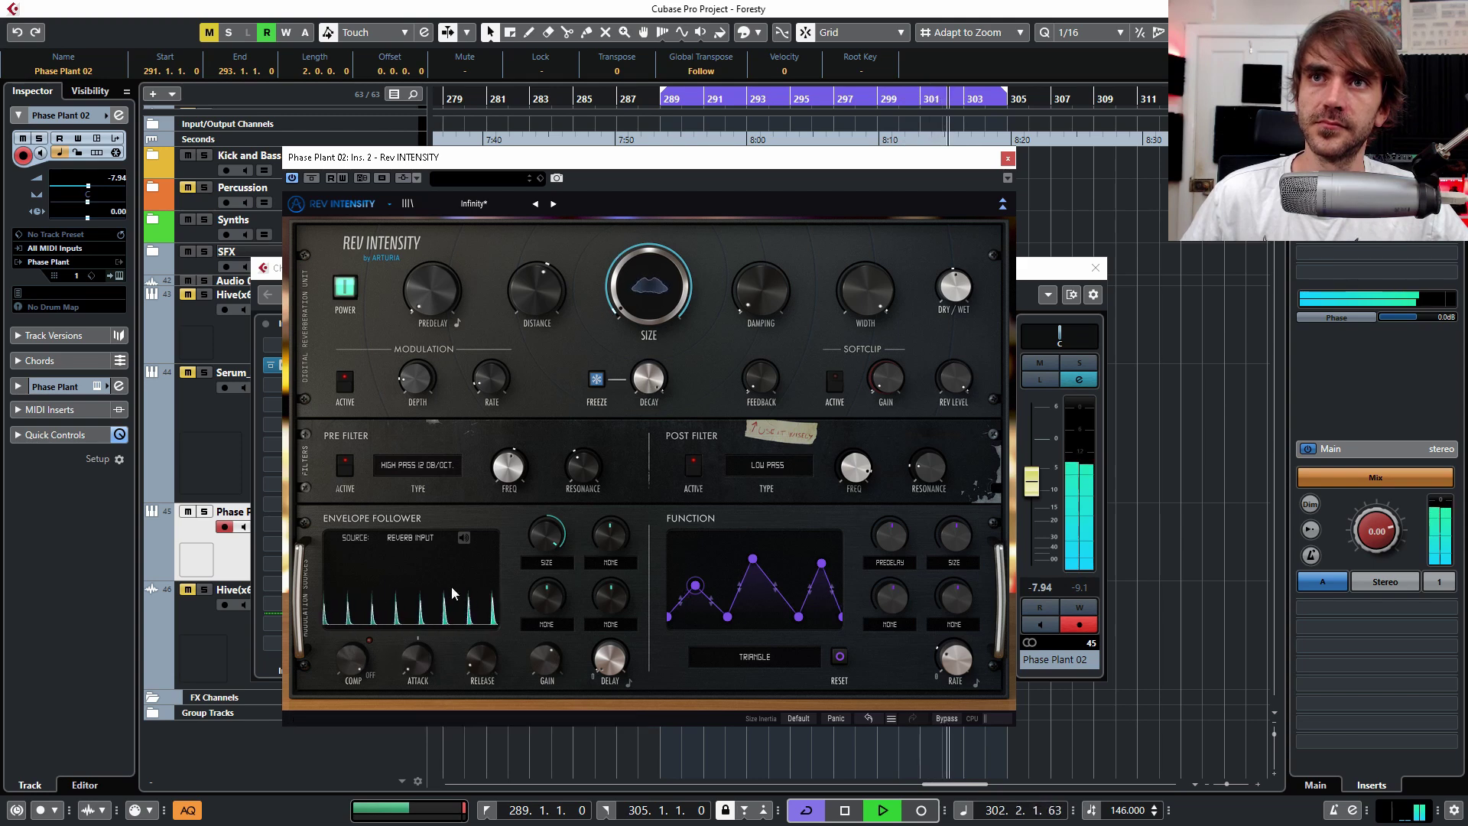
pyautogui.scroll(6, 481, 658)
pyautogui.scroll(6, 484, 663)
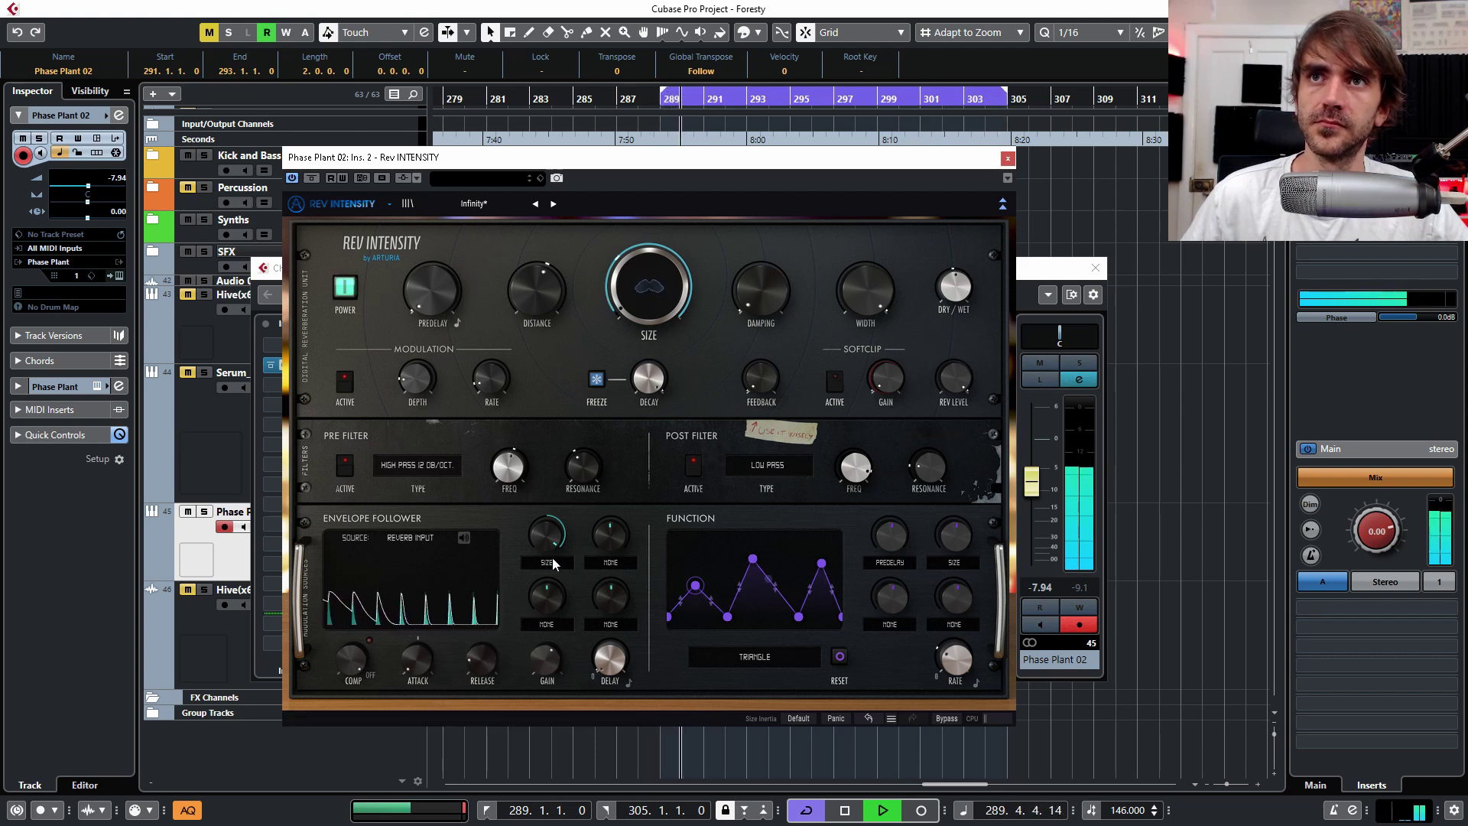
pyautogui.moveTo(484, 661); pyautogui.dragTo(481, 624)
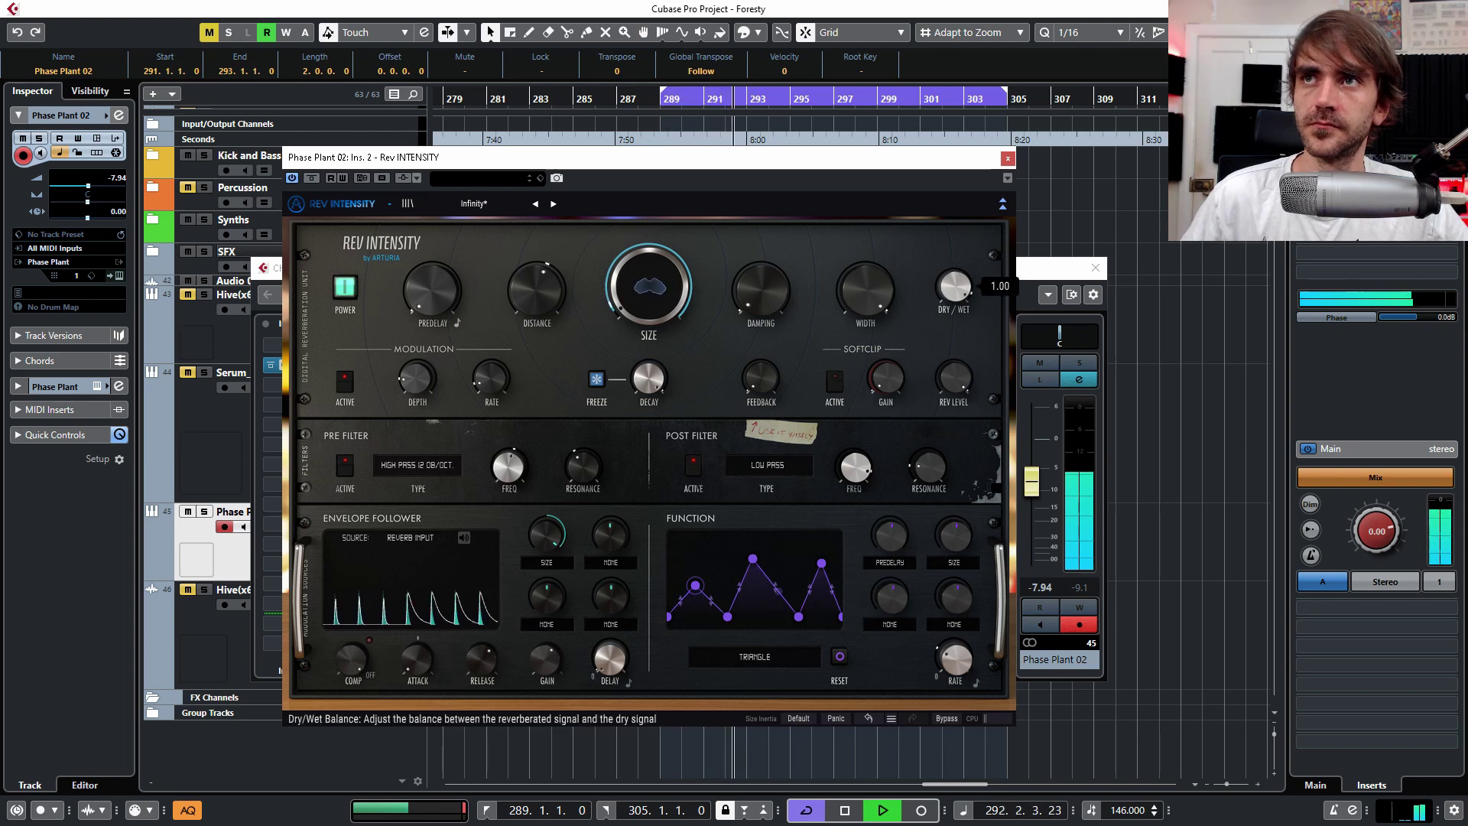
pyautogui.moveTo(480, 659)
pyautogui.mouseDown()
pyautogui.moveTo(490, 705)
pyautogui.moveTo(490, 677)
pyautogui.mouseUp()
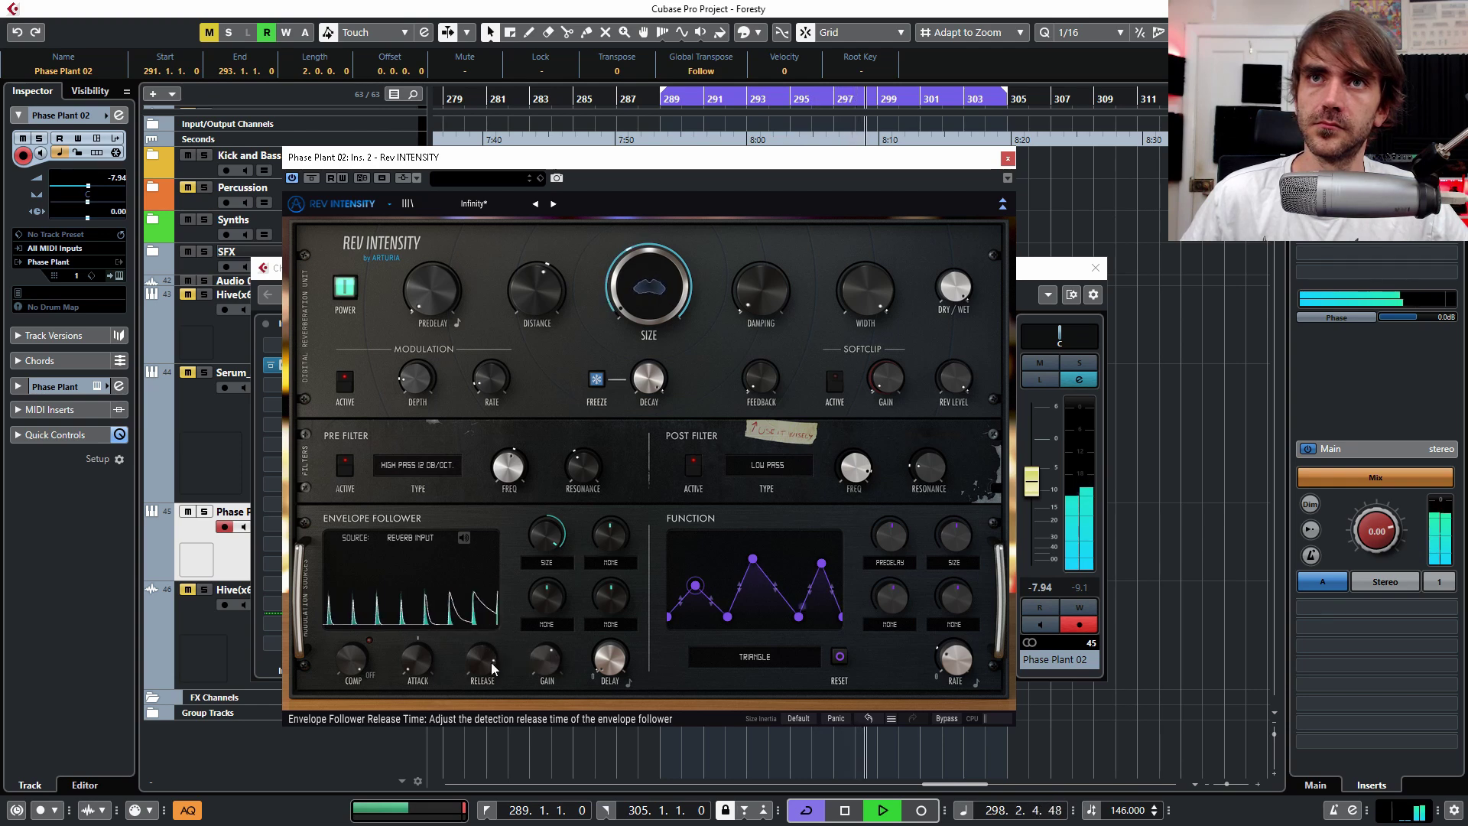
# Step: Stop playback, reroute the Envelope Follower's first destination to Decay with an amount of 0.632, and review the second destination's choices
pyautogui.moveTo(570, 537)
pyautogui.mouseDown()
pyautogui.moveTo(571, 558)
pyautogui.moveTo(571, 537)
pyautogui.mouseUp()
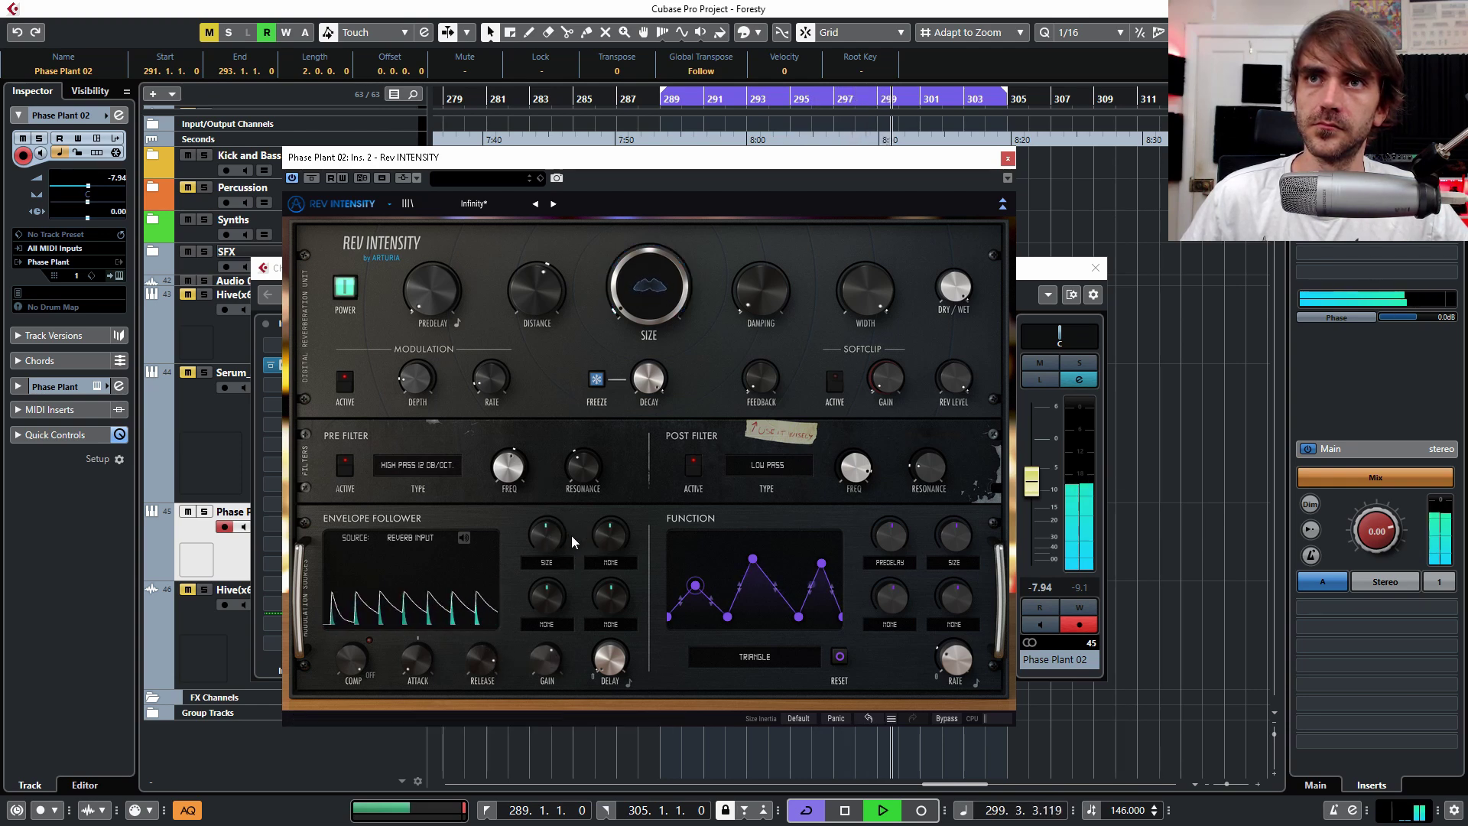
pyautogui.click(541, 560)
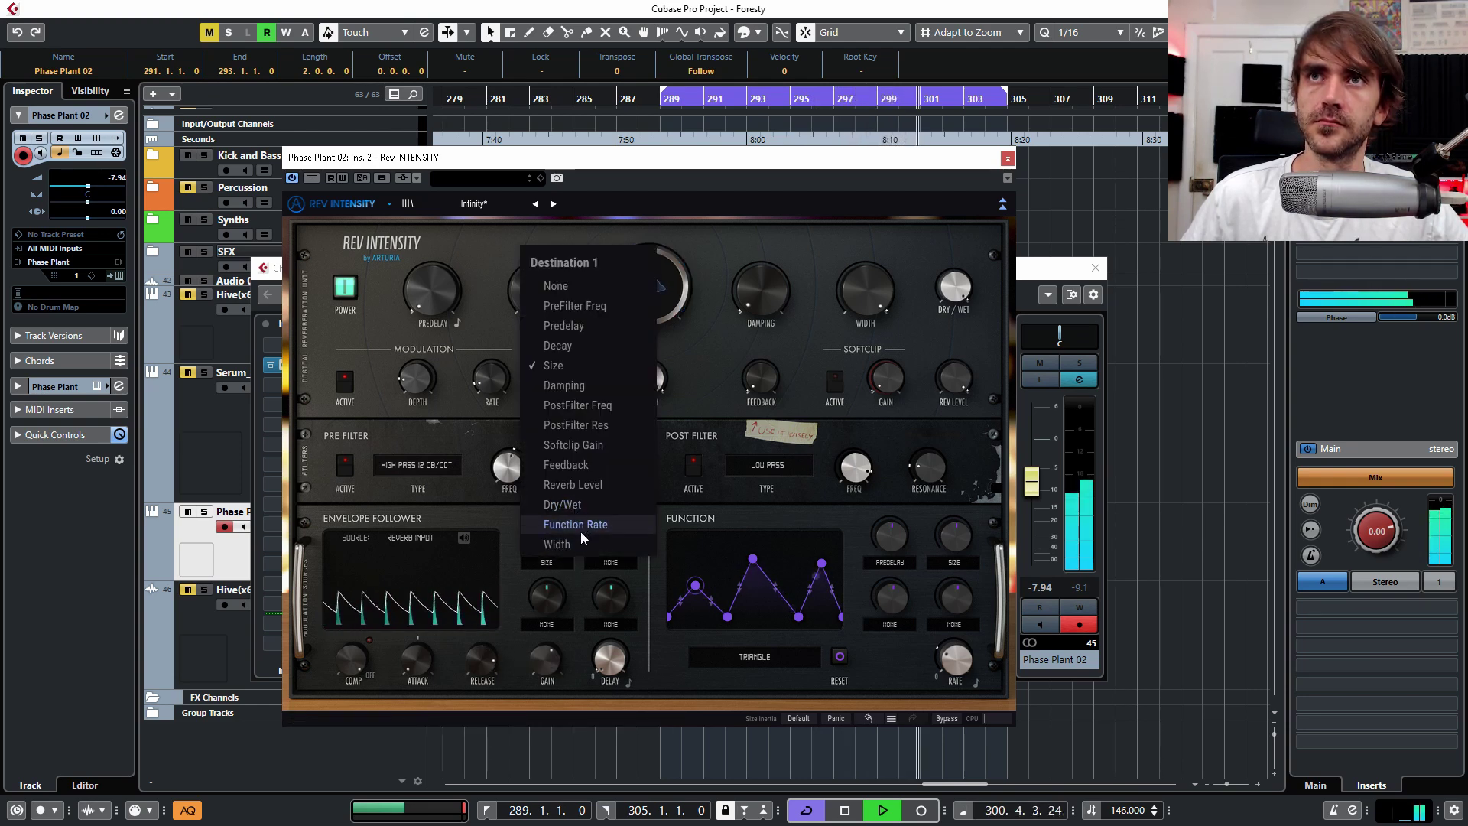
pyautogui.click(581, 567)
pyautogui.press('space')
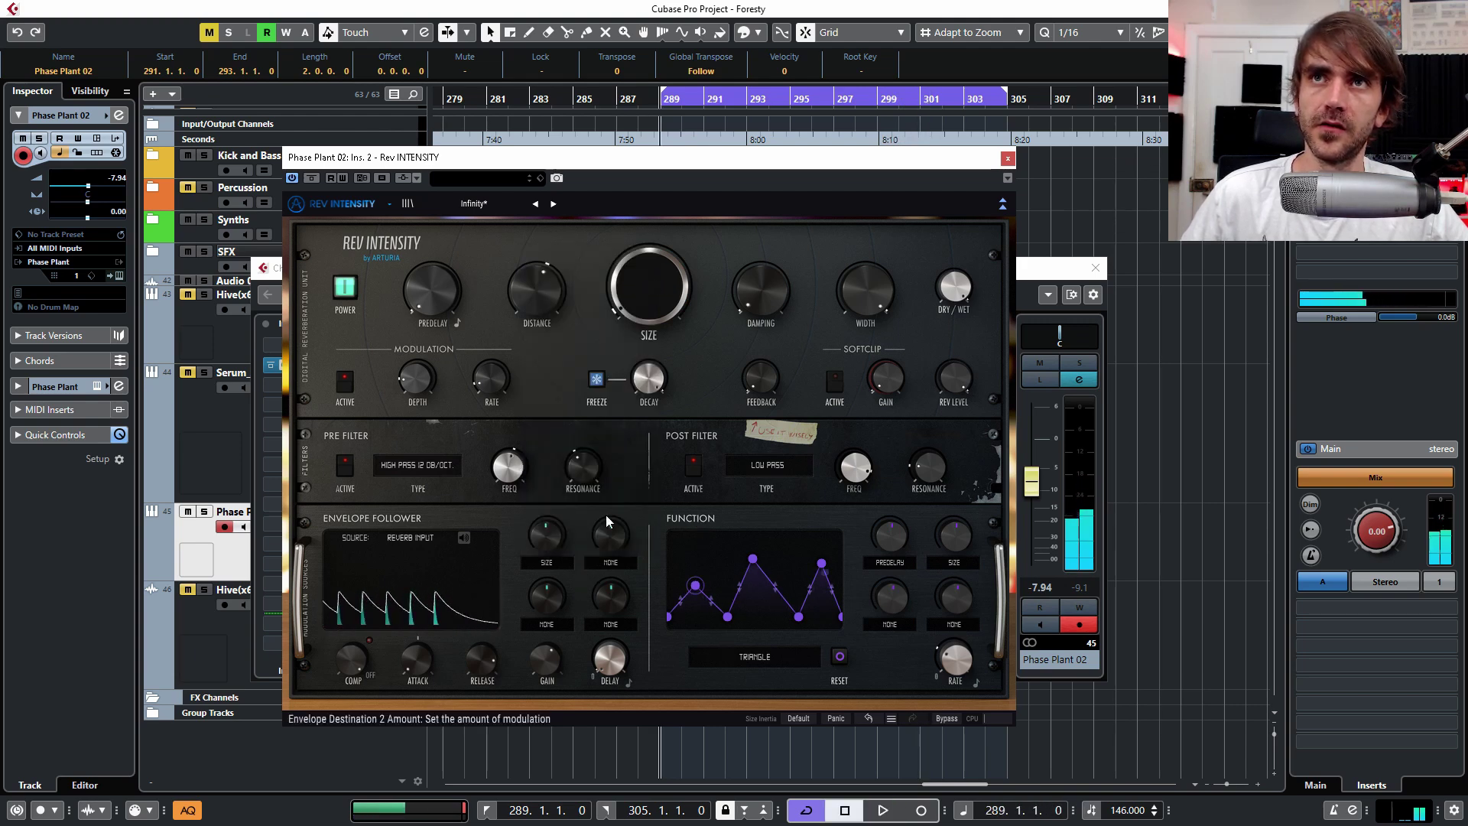
pyautogui.click(540, 563)
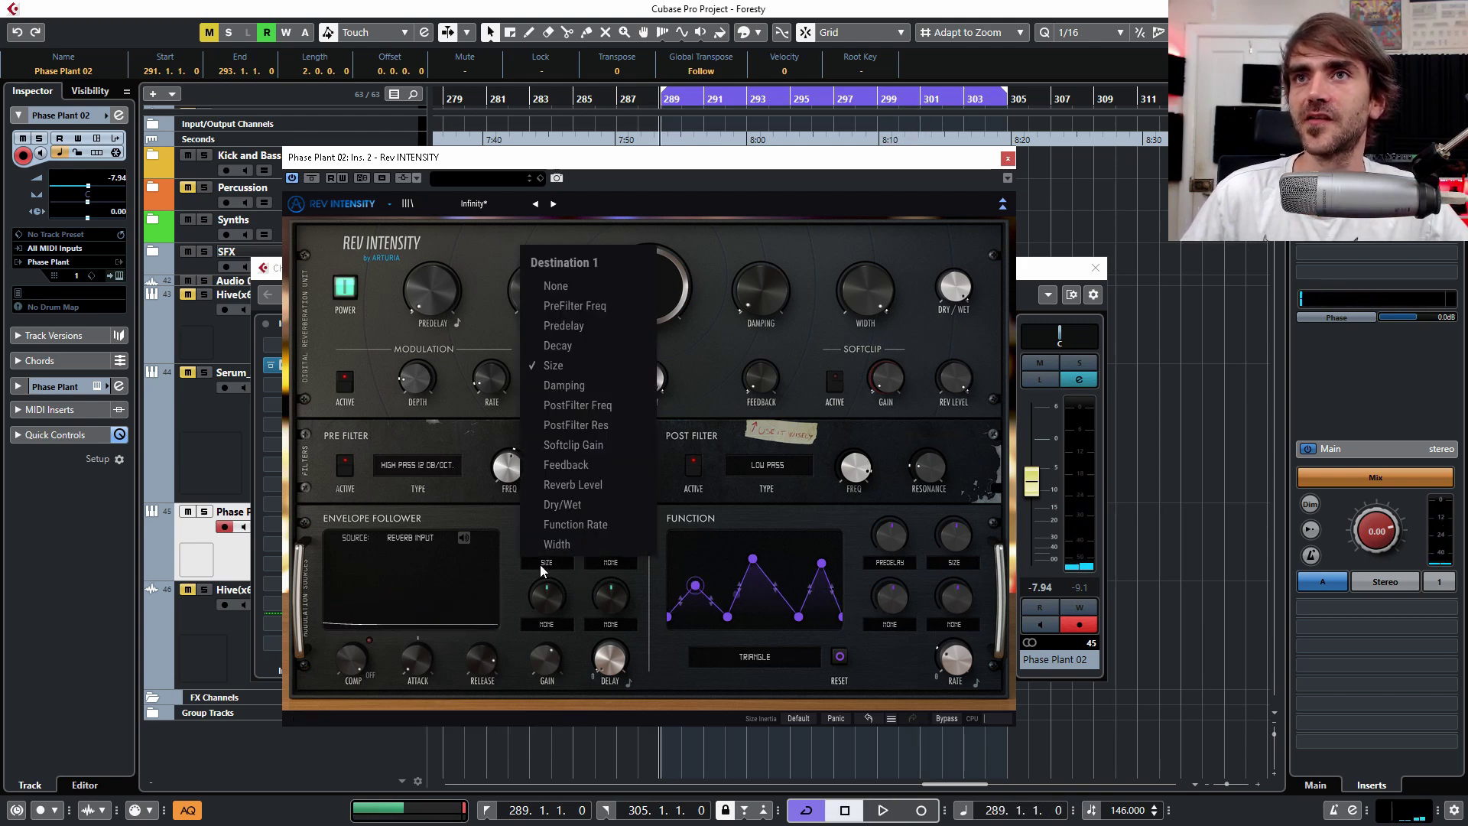
pyautogui.click(566, 348)
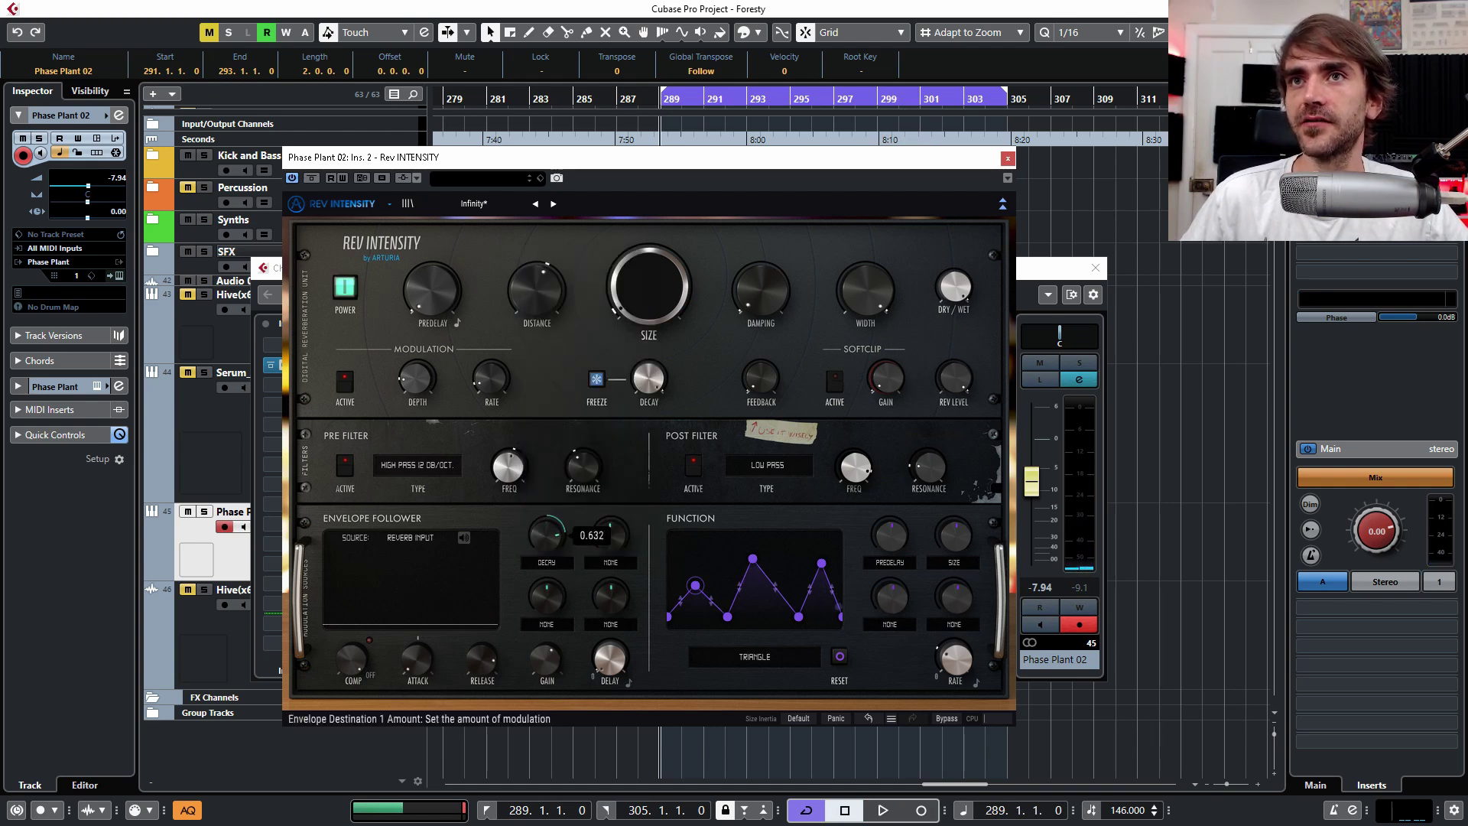
pyautogui.click(612, 563)
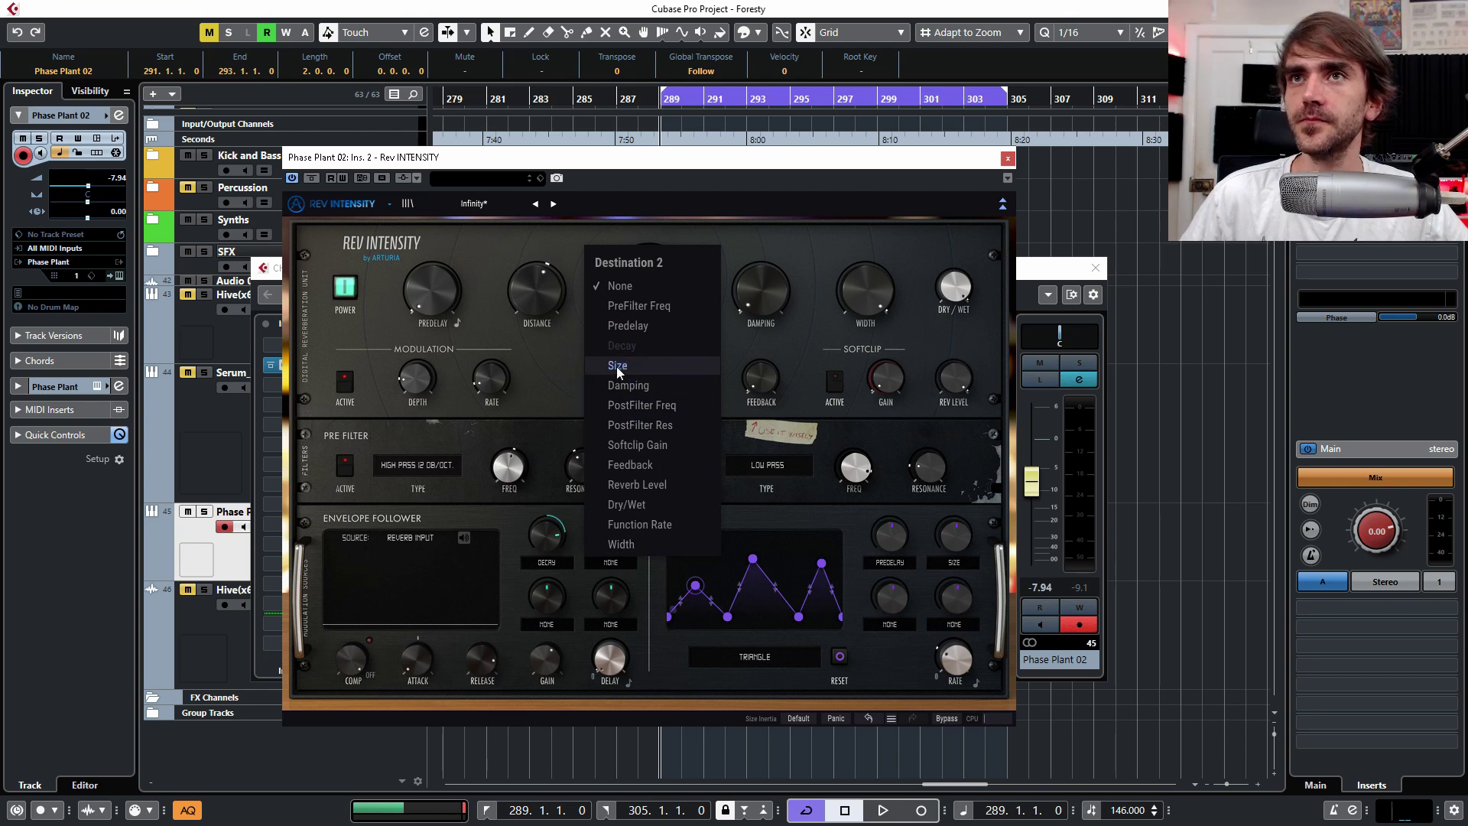
pyautogui.click(549, 387)
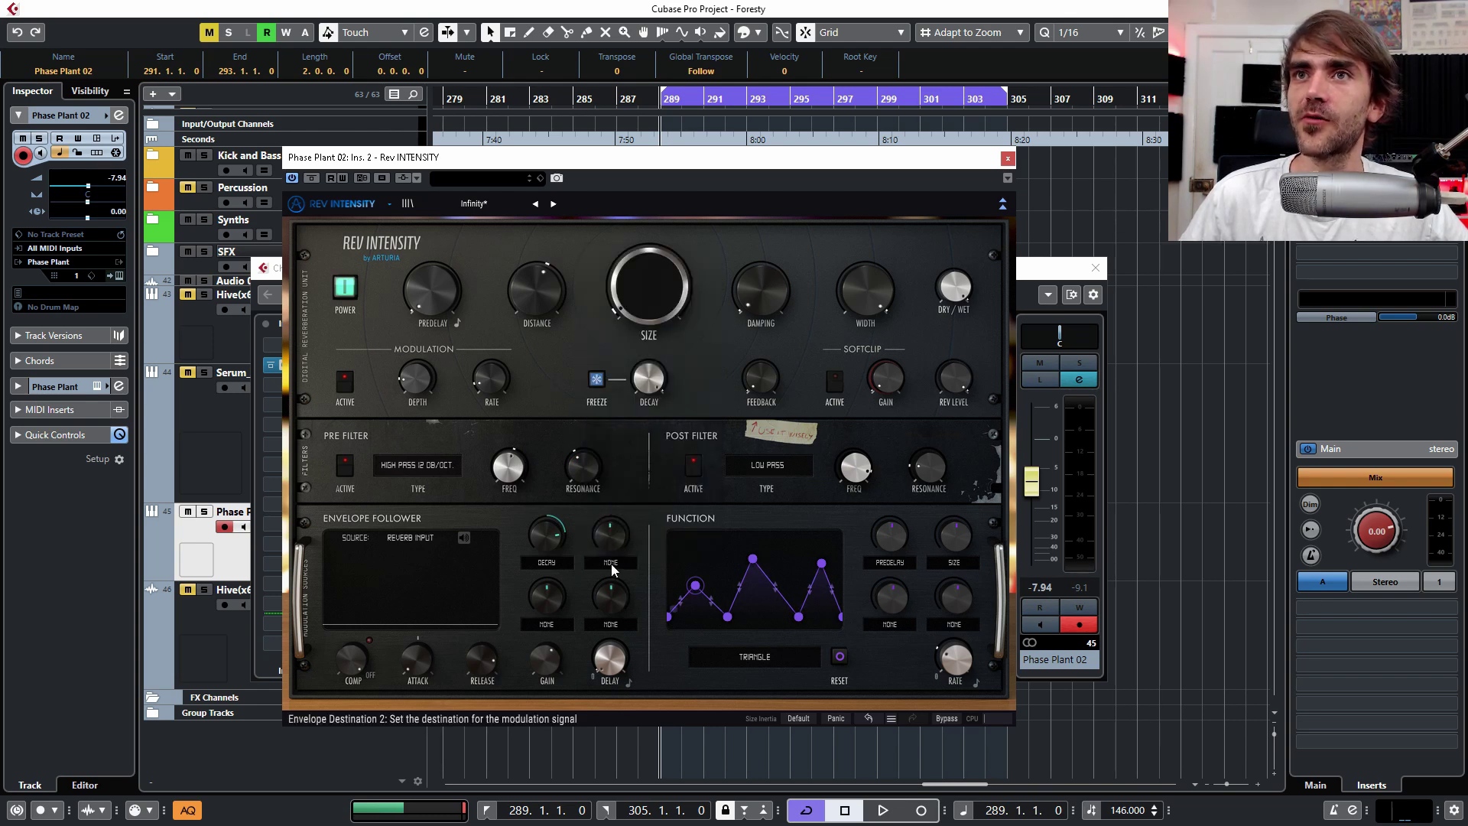
# Step: Route the Envelope Follower's second destination to Feedback and try modulation amounts up to 0.888 while the loop plays
pyautogui.click(612, 563)
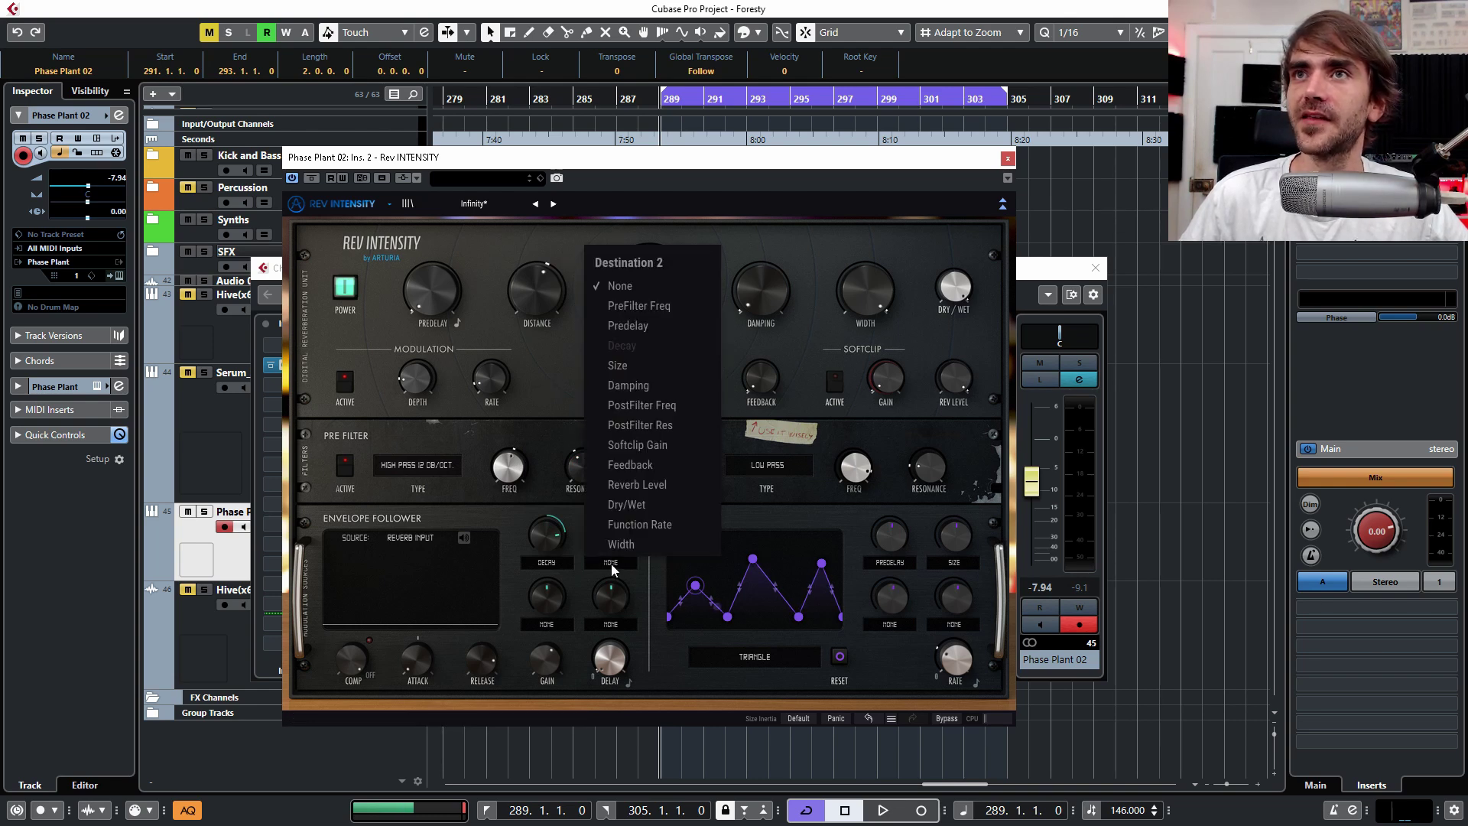
pyautogui.click(646, 464)
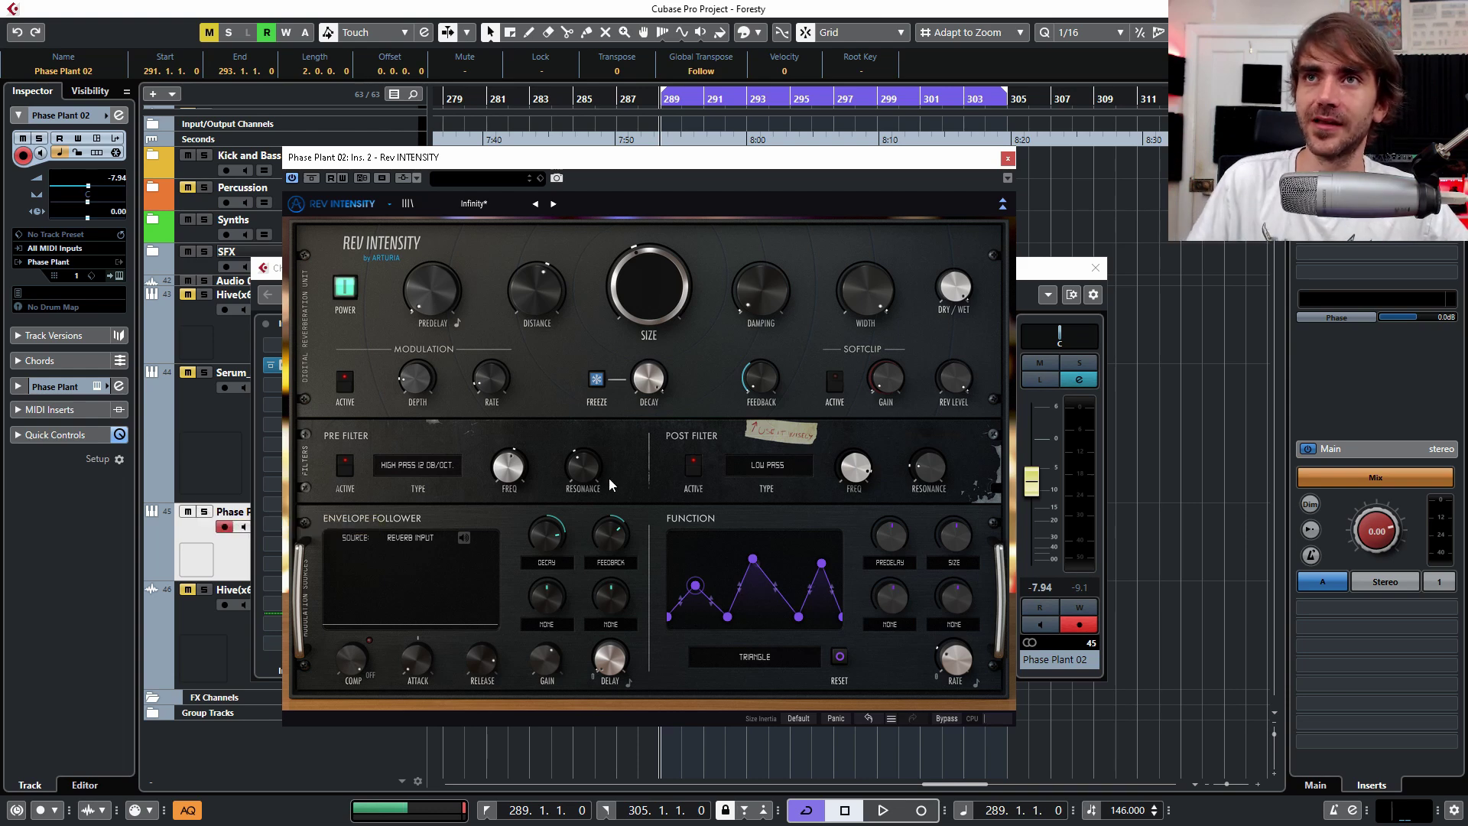
pyautogui.press('space')
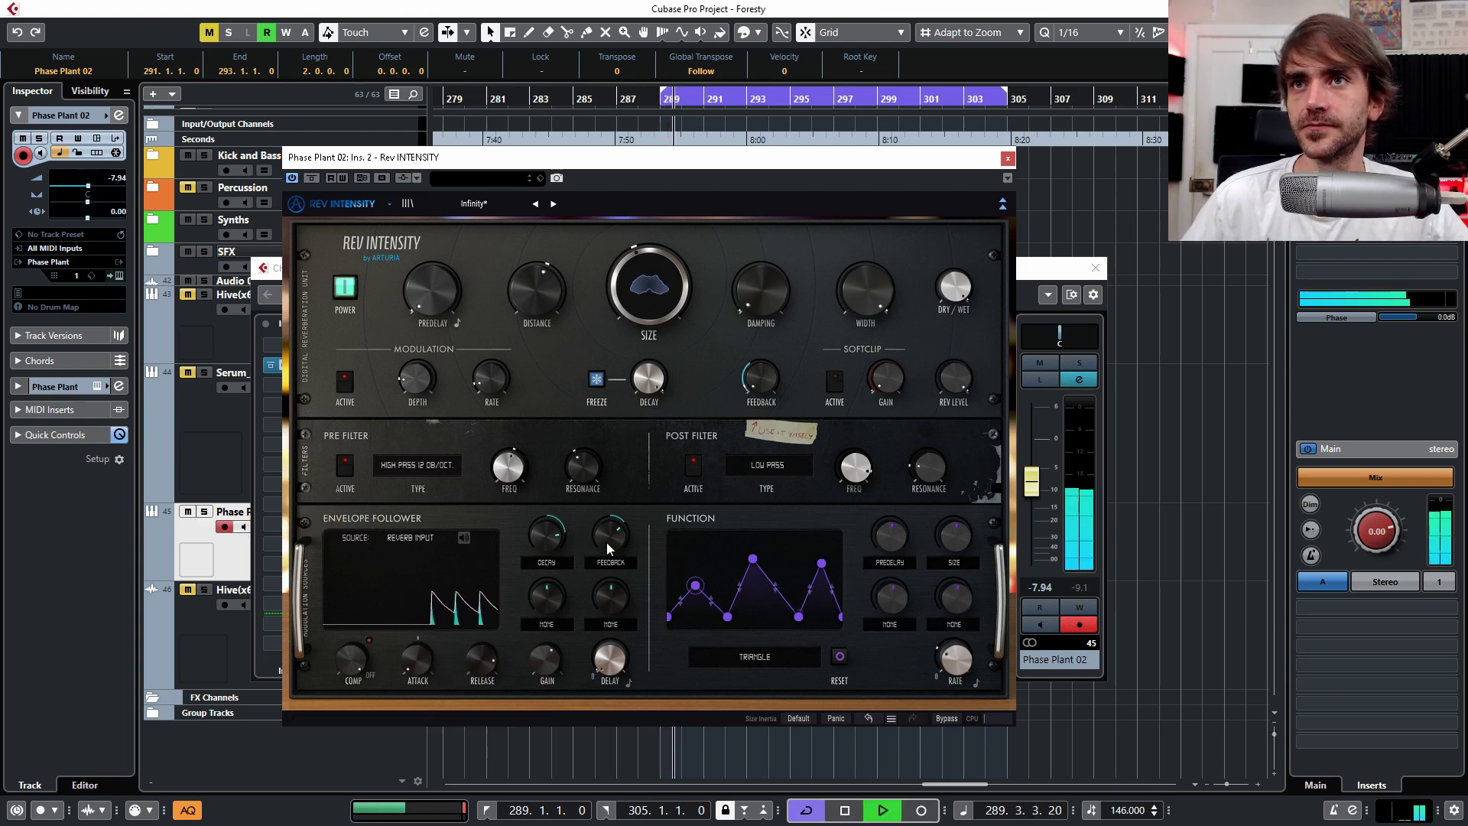
pyautogui.moveTo(610, 535); pyautogui.dragTo(609, 528)
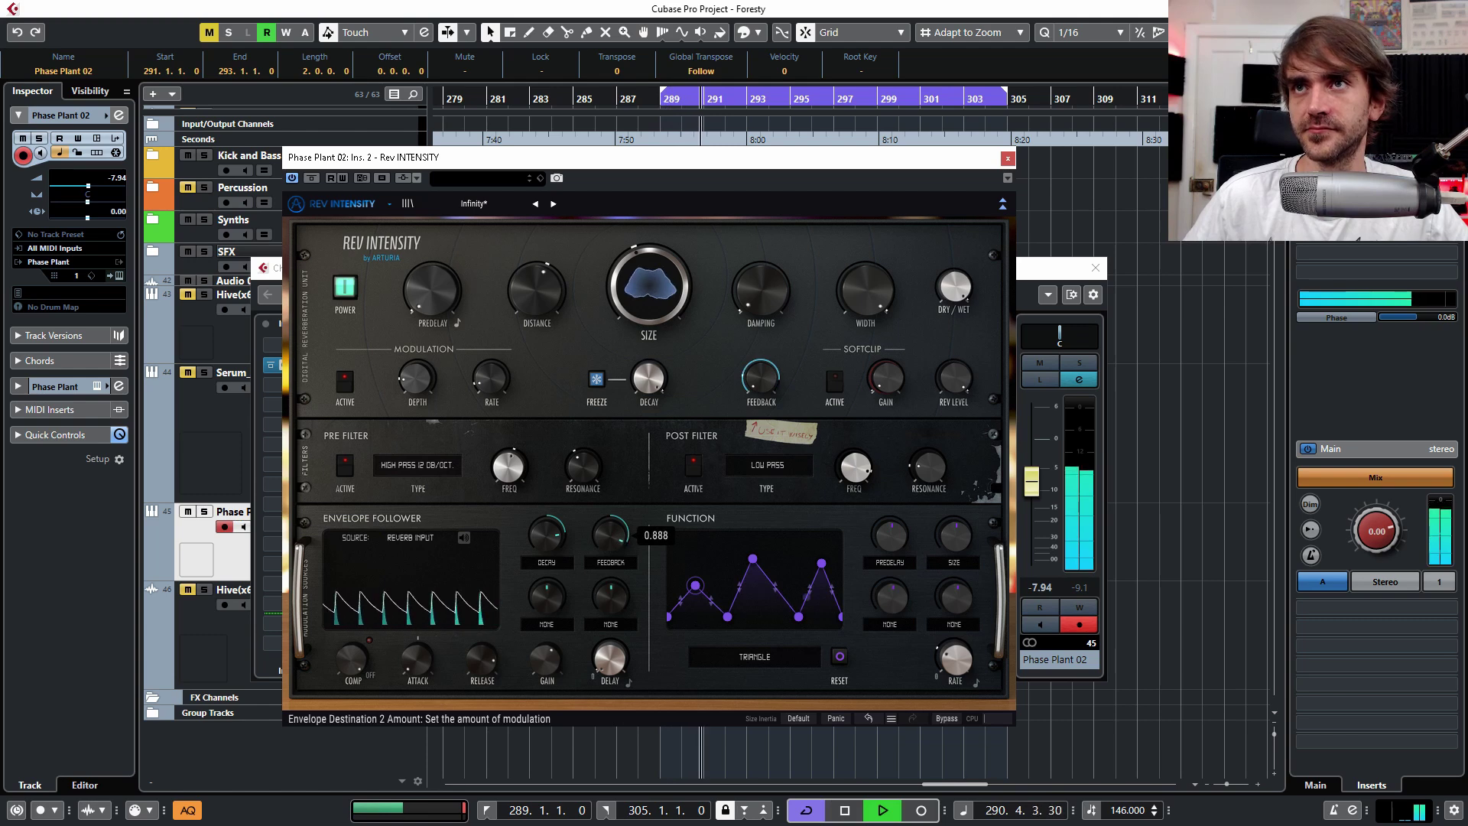
pyautogui.moveTo(617, 534); pyautogui.dragTo(621, 536)
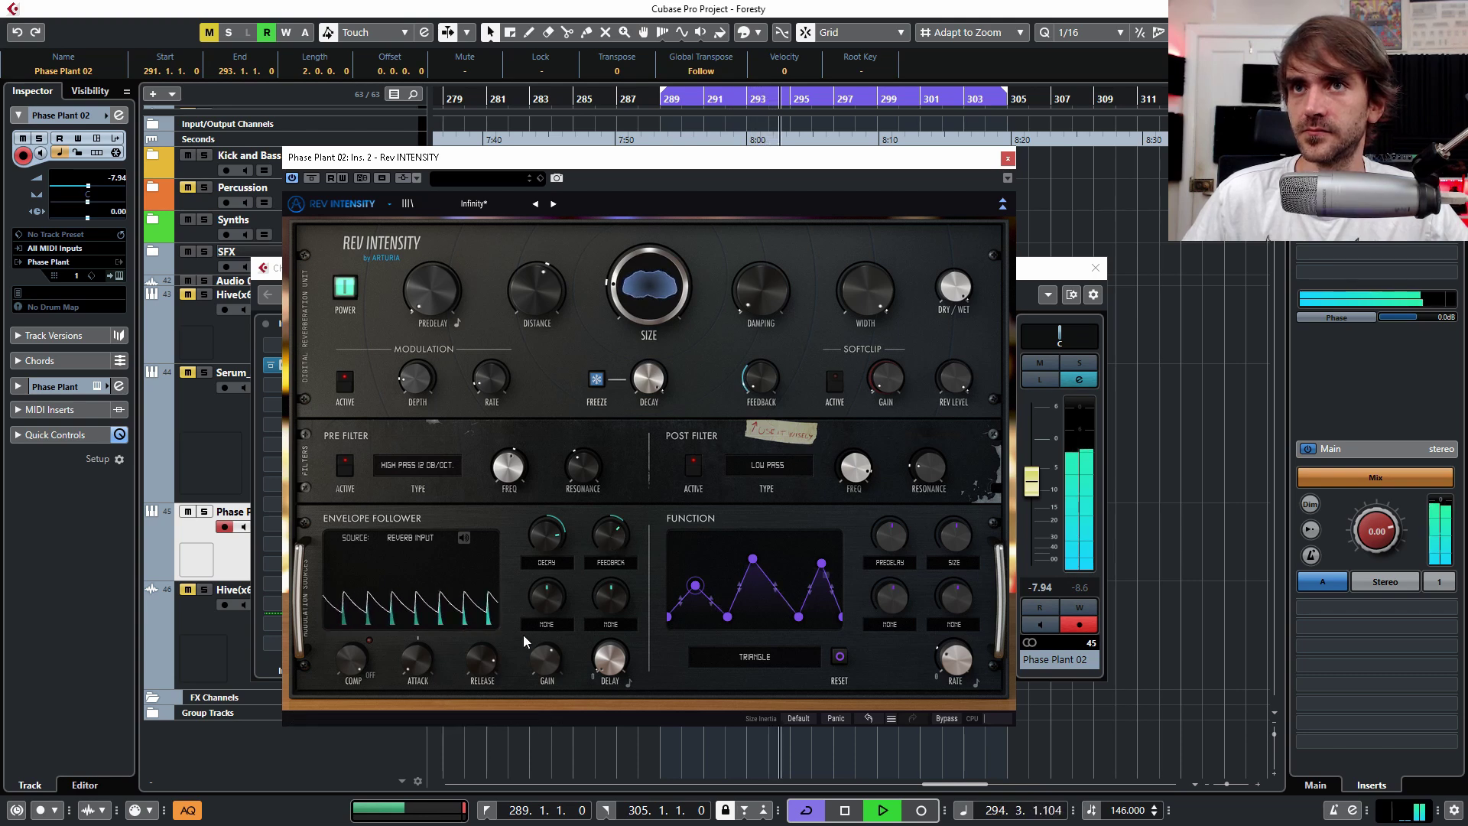
pyautogui.moveTo(610, 536); pyautogui.dragTo(610, 513)
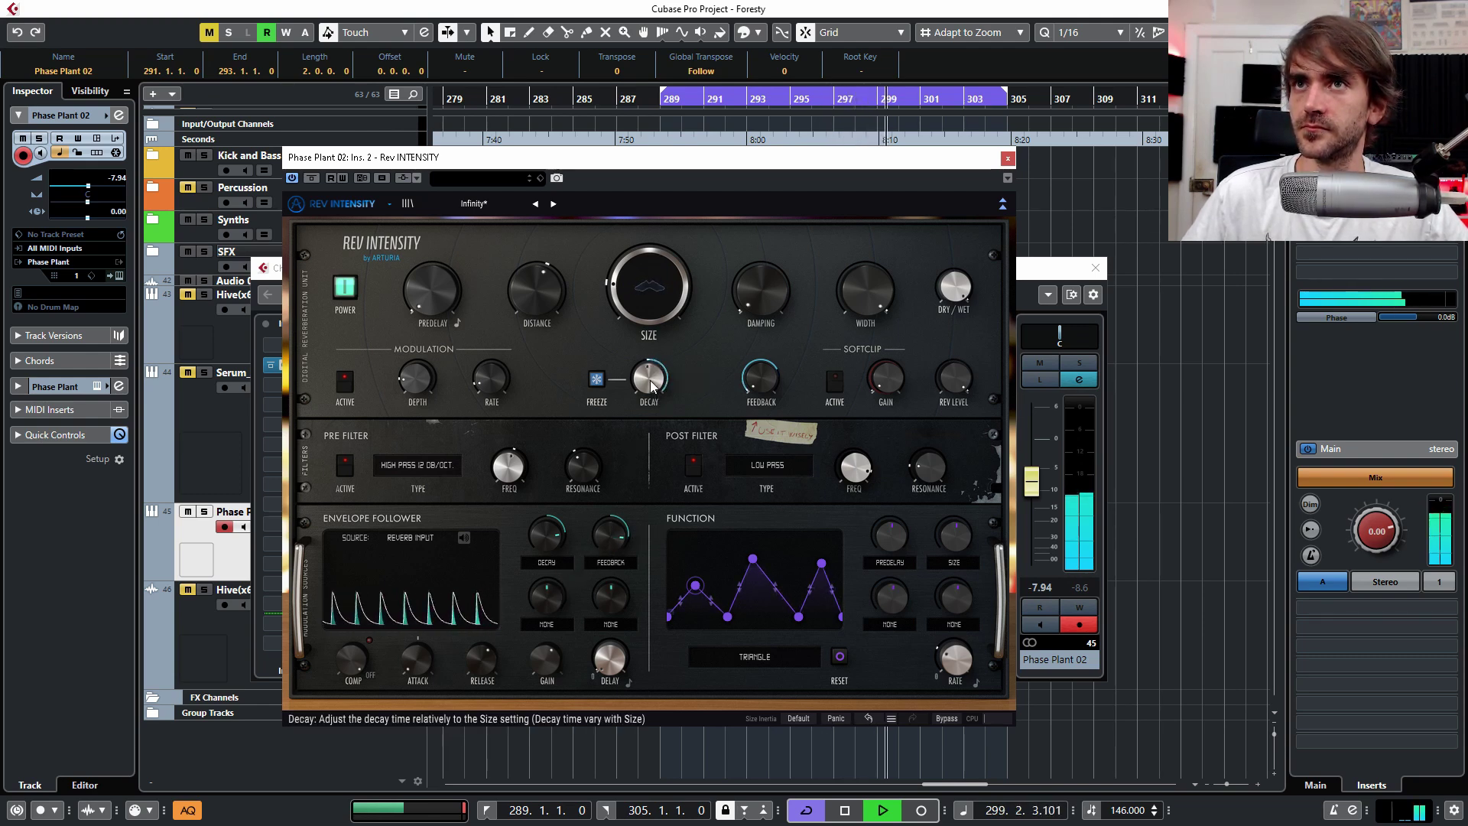
# Step: Readjust the reverb's Feedback, try a Size of 0.512 before lowering it again during playback, and stop the loop
pyautogui.moveTo(757, 377); pyautogui.dragTo(757, 375)
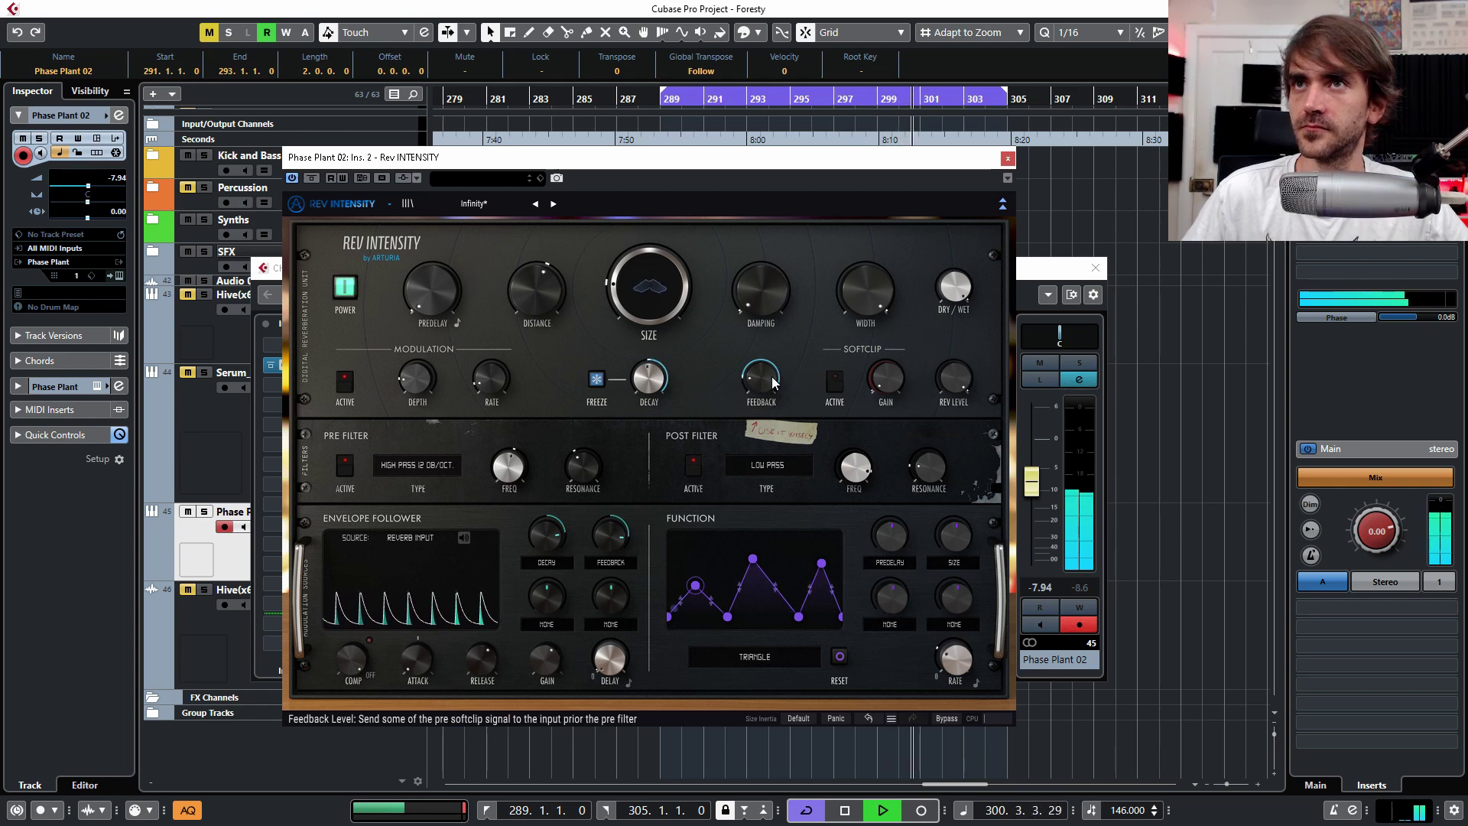
pyautogui.moveTo(649, 290); pyautogui.dragTo(649, 260)
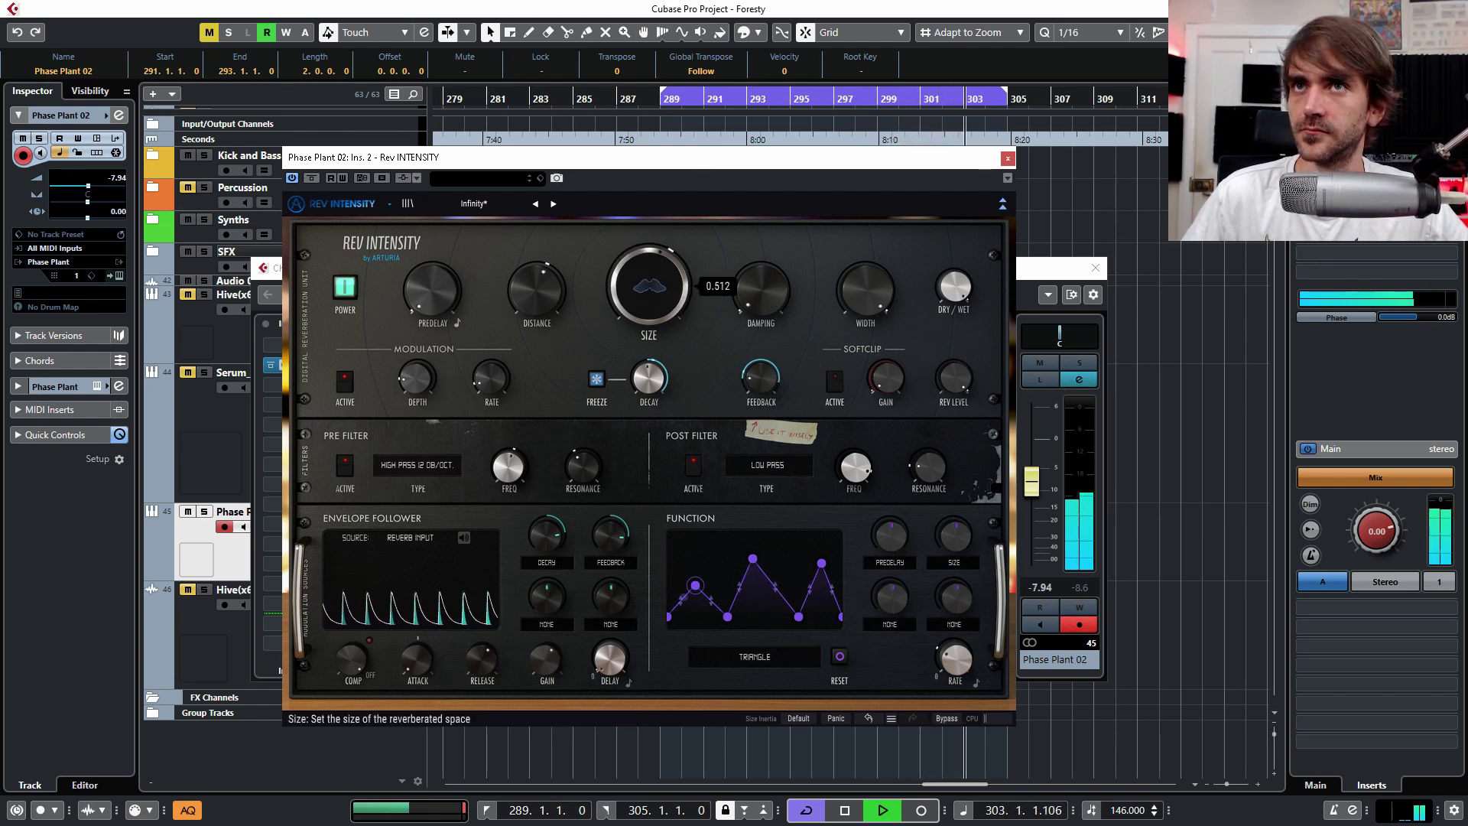
pyautogui.moveTo(649, 260)
pyautogui.mouseDown()
pyautogui.moveTo(649, 306)
pyautogui.moveTo(649, 286)
pyautogui.mouseUp()
pyautogui.press('space')
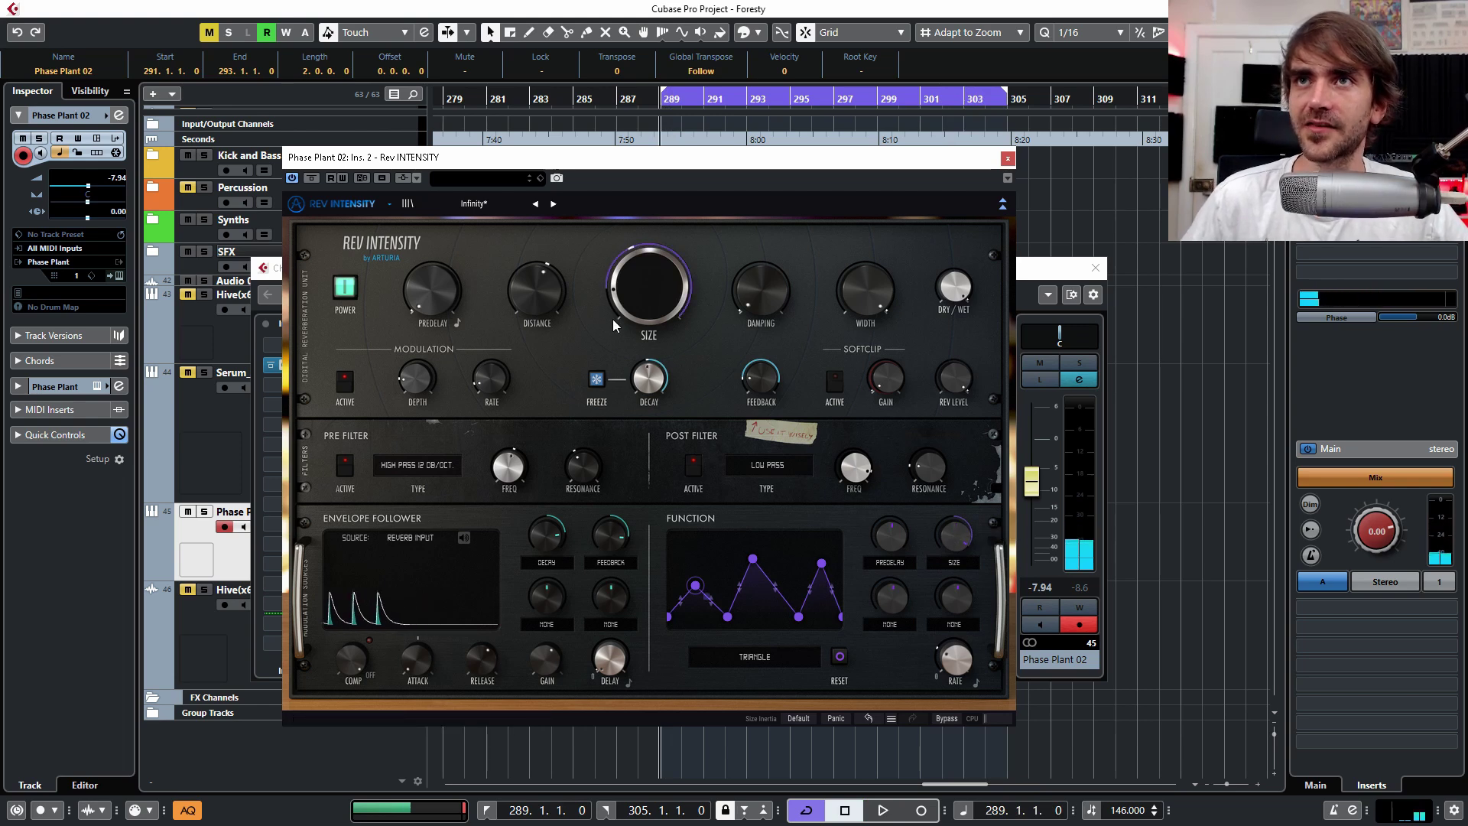
# Step: Modulate Size with a Step Sequencer shape in the Function section, curve its rising segment, and readjust the modulation during playback
pyautogui.moveTo(953, 539)
pyautogui.press('space')
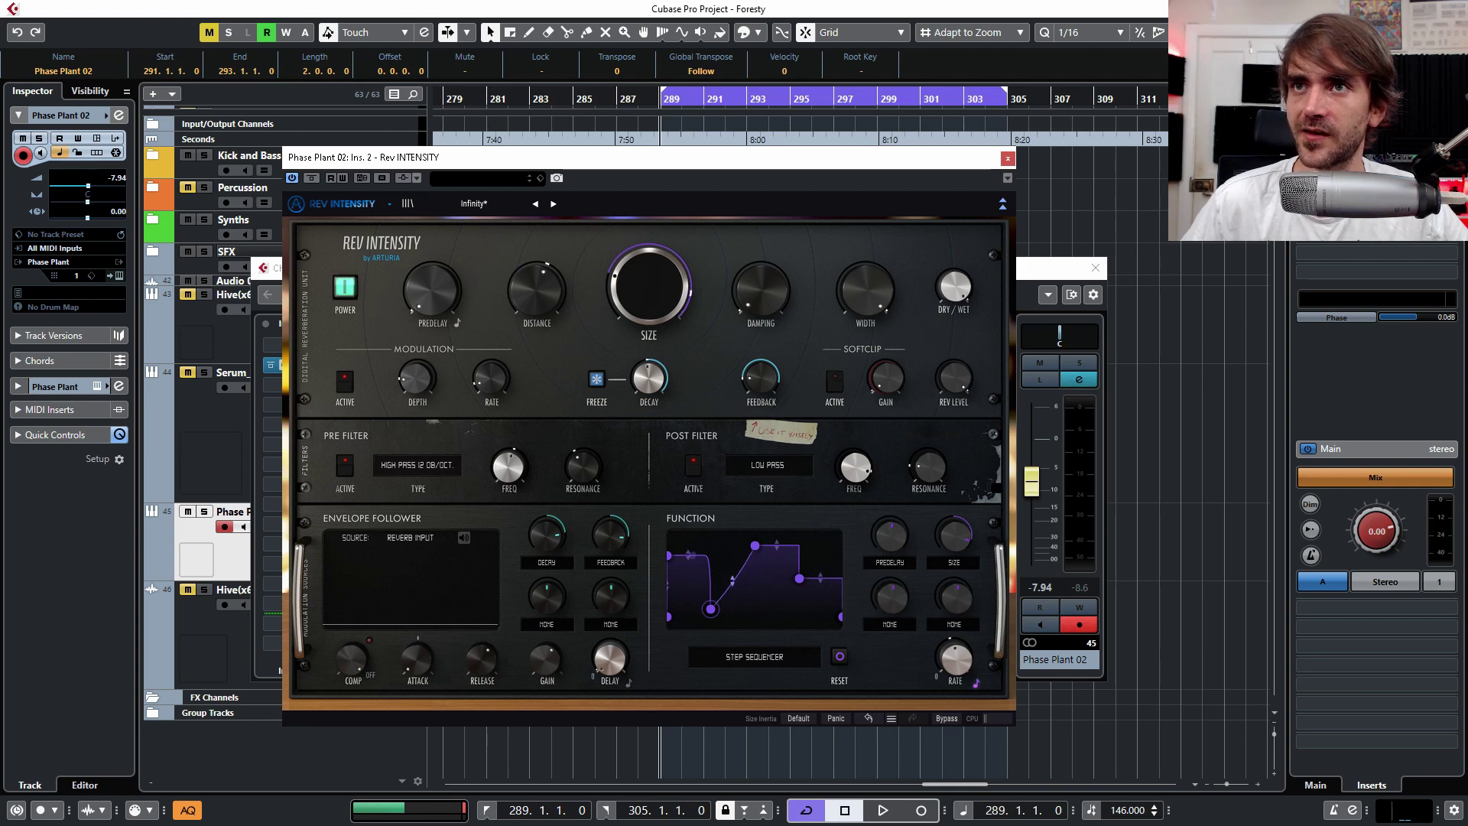
pyautogui.press('space')
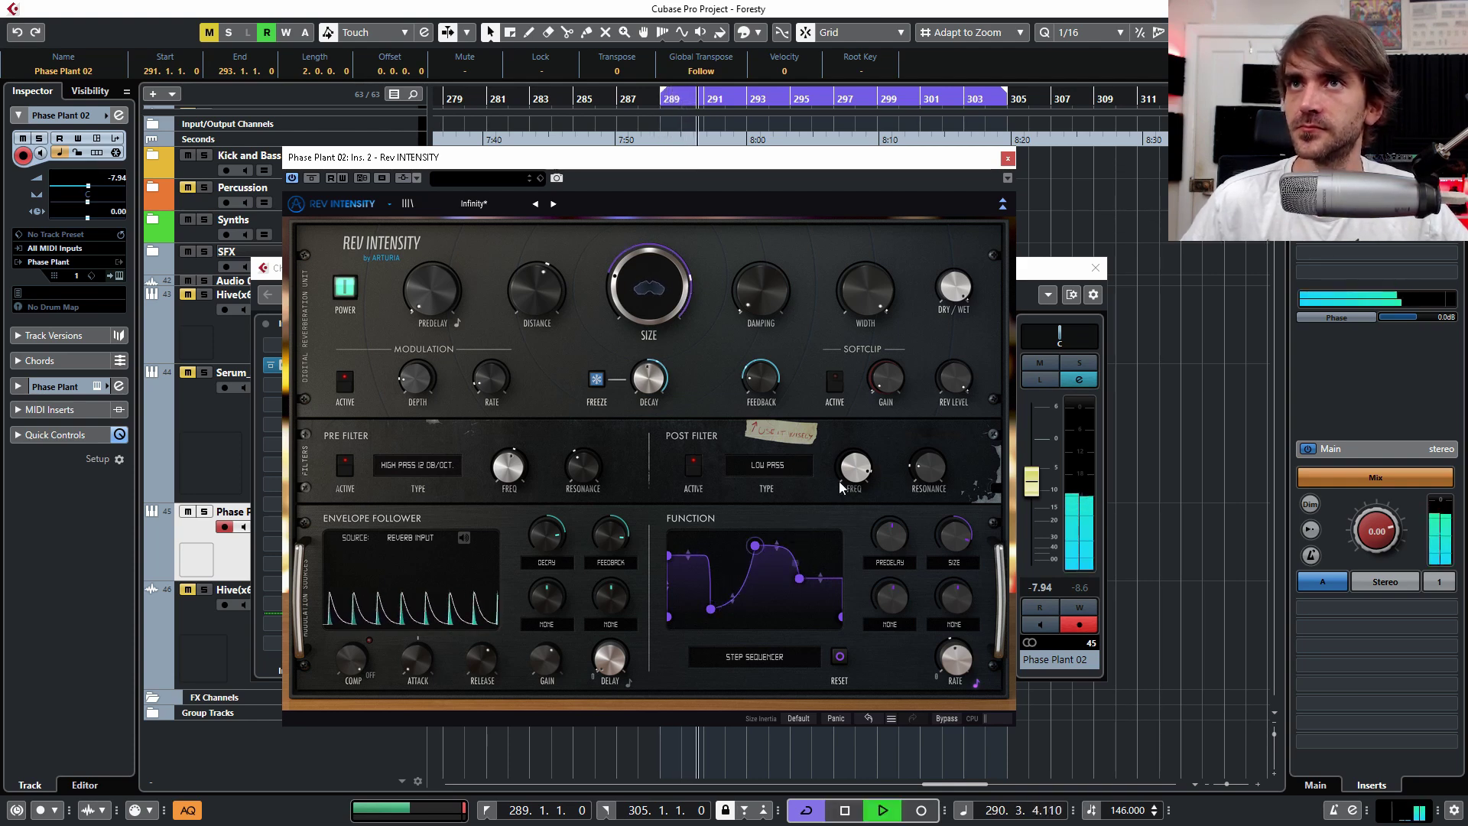
pyautogui.moveTo(954, 662)
pyautogui.scroll(-1, 955, 659)
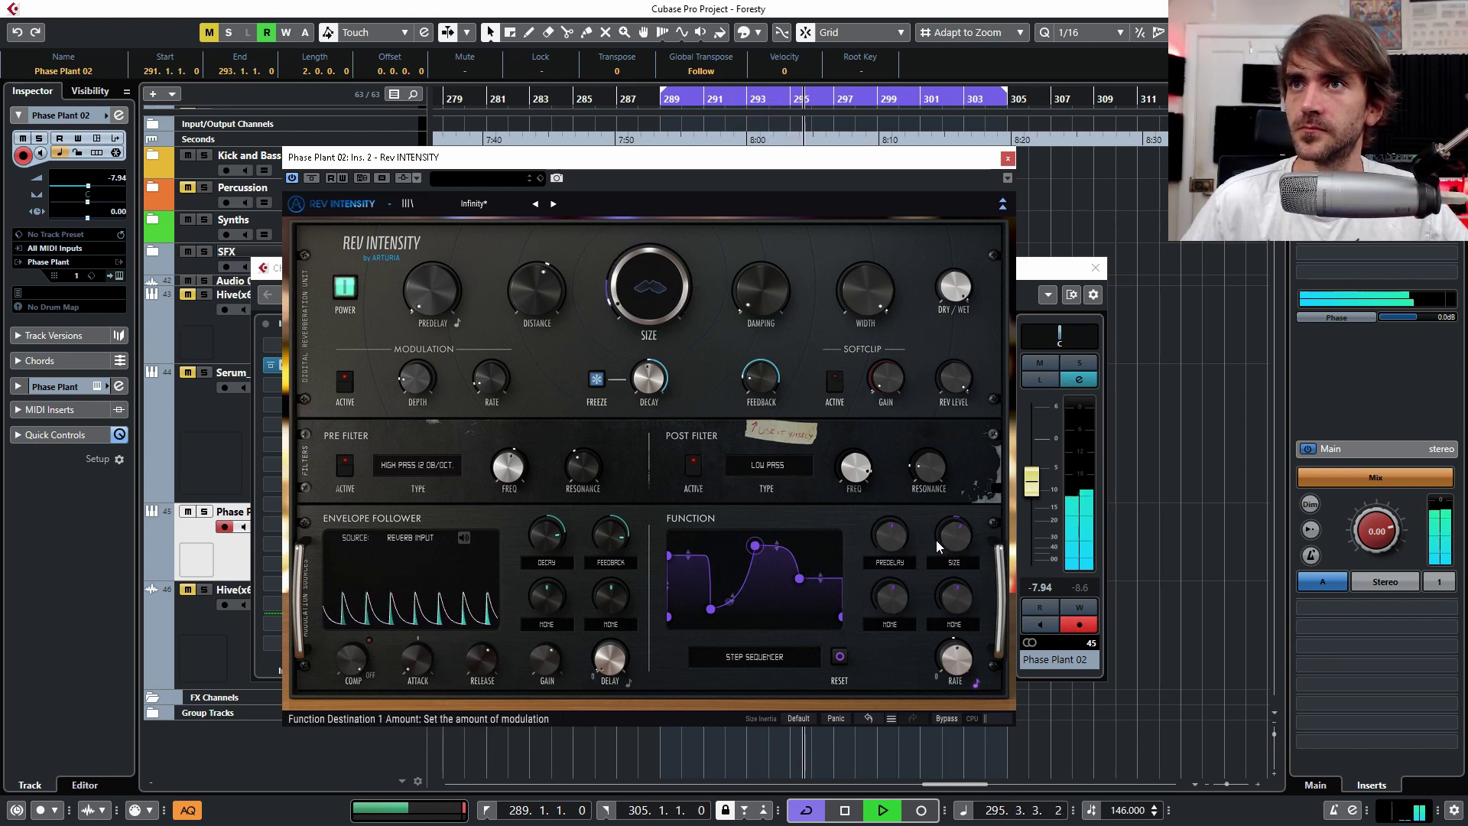
# Step: Sweep the reverb's Size up to 0.804 and down to 0.240 while the loop plays, finishing by stopping playback
pyautogui.moveTo(663, 293)
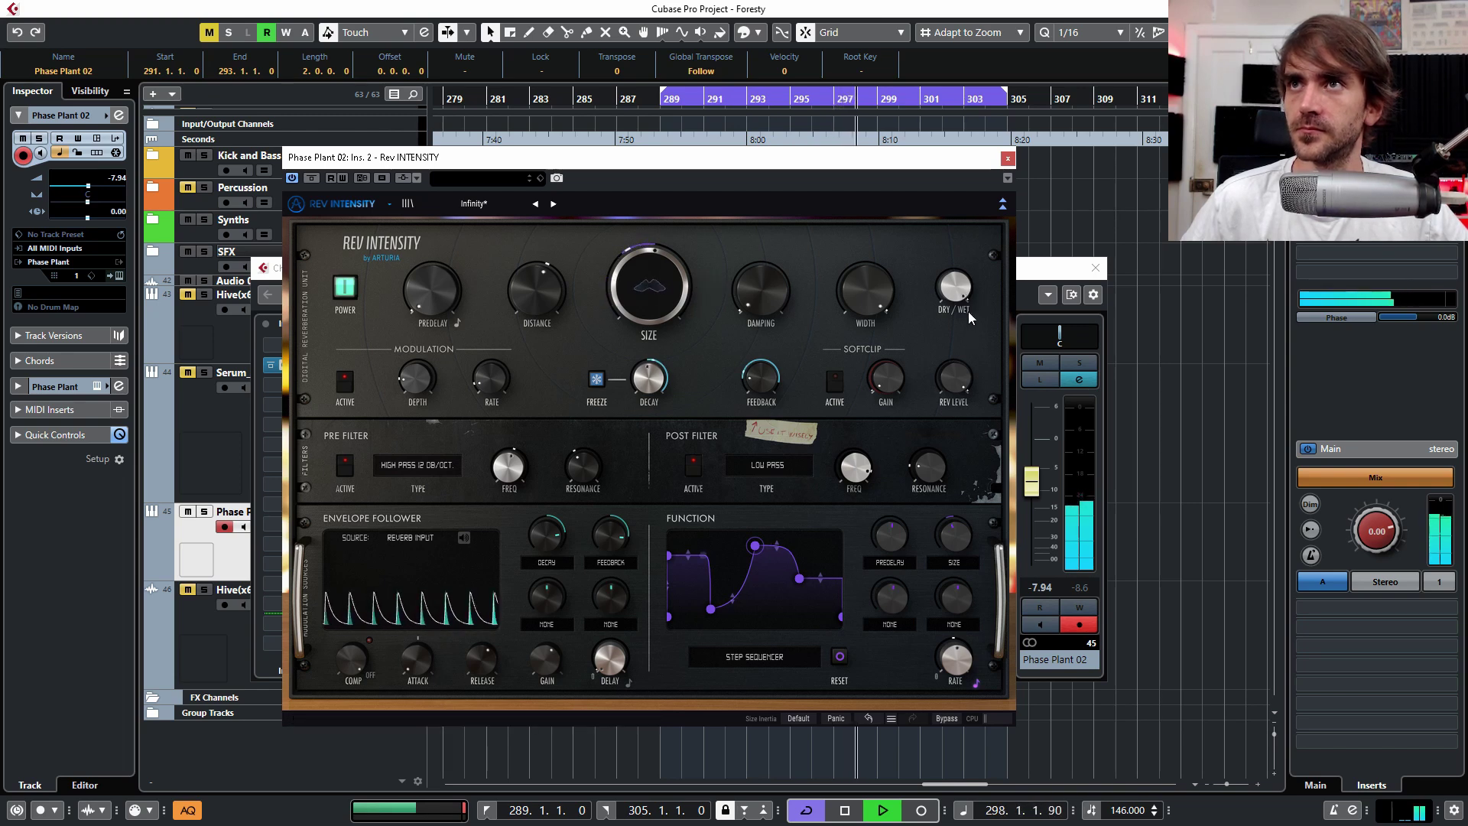
pyautogui.moveTo(970, 305)
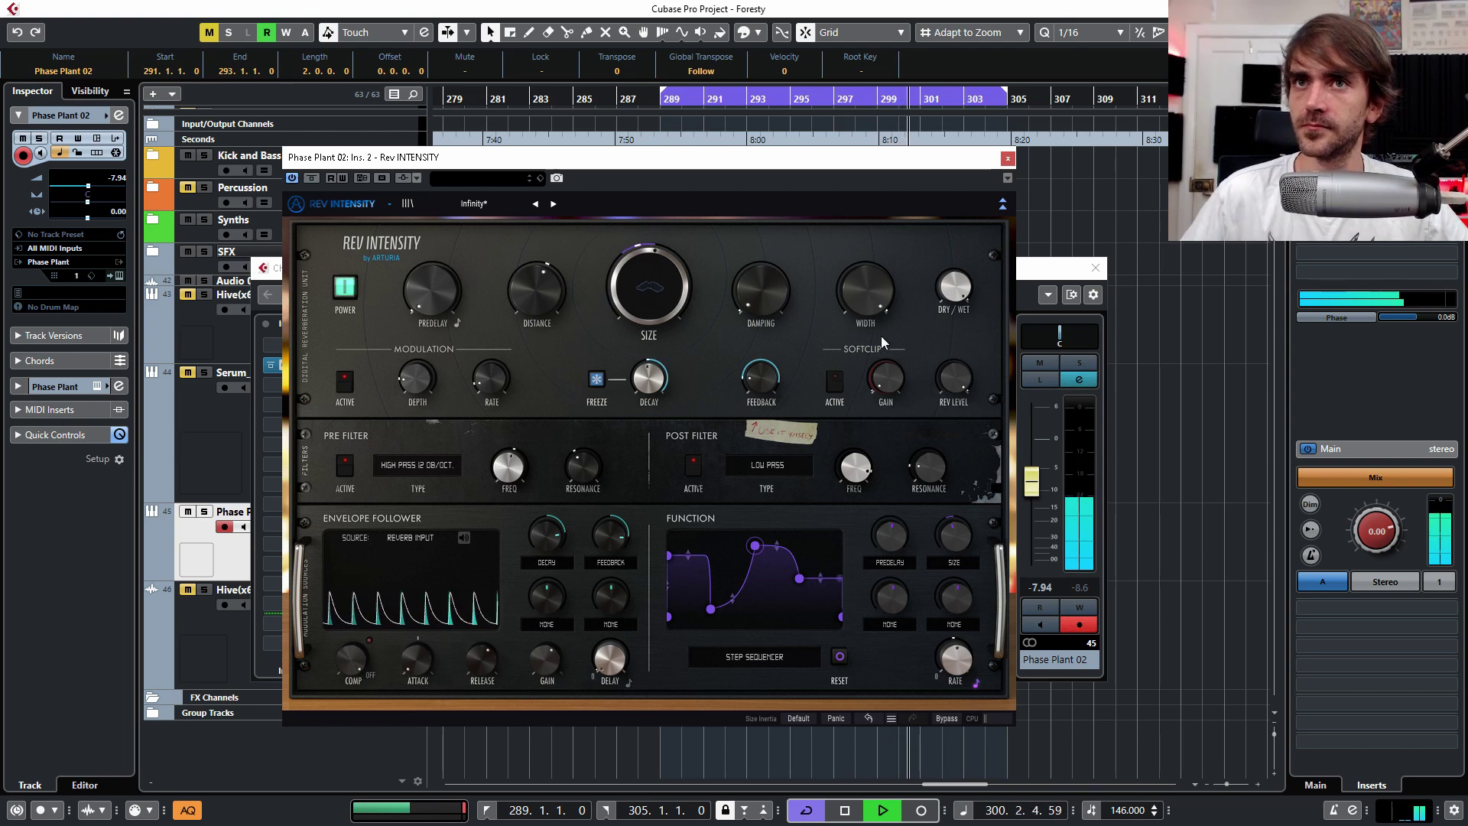
pyautogui.moveTo(761, 376)
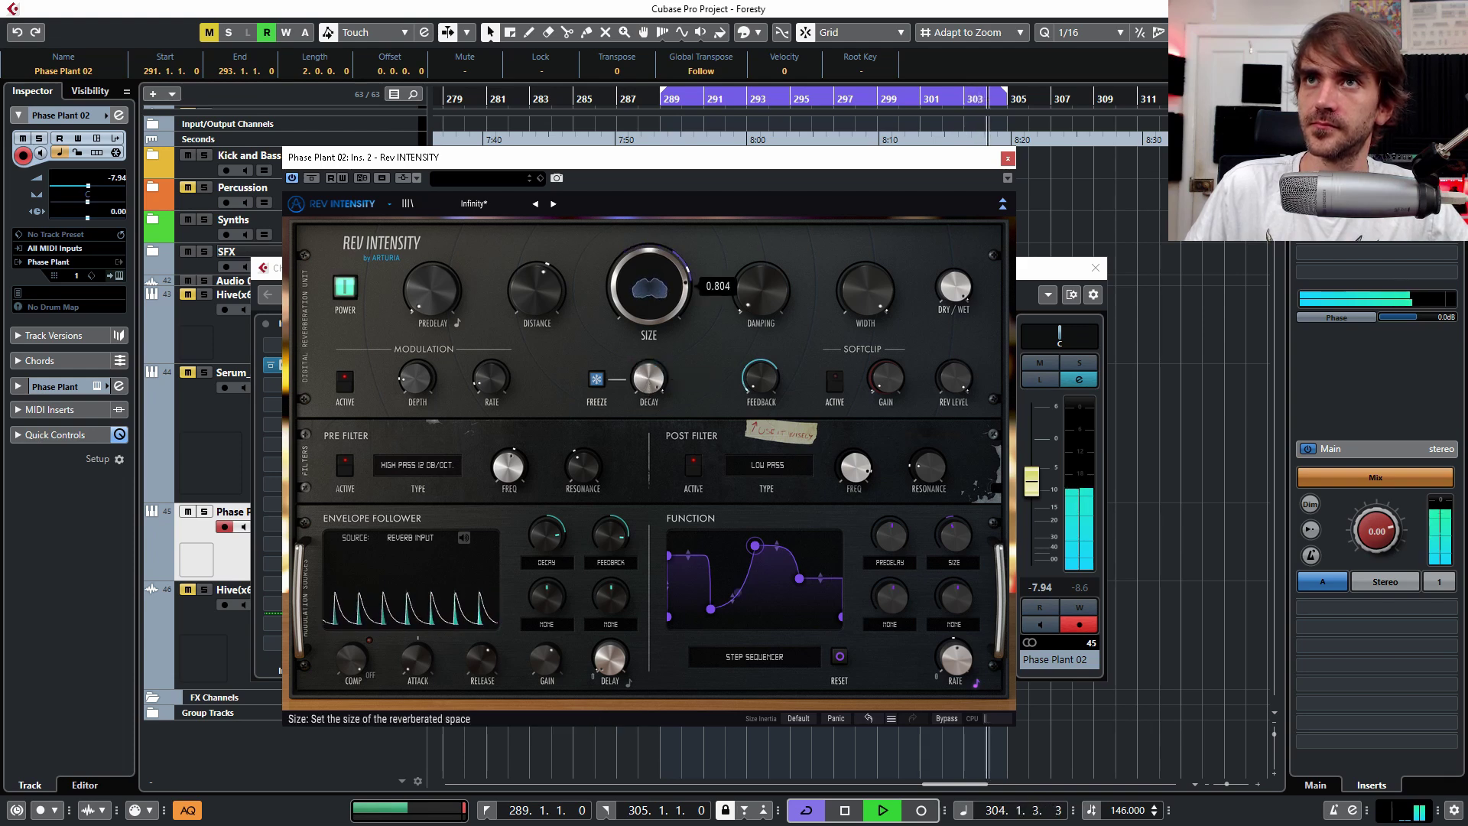
pyautogui.moveTo(648, 287)
pyautogui.mouseDown()
pyautogui.moveTo(648, 322)
pyautogui.moveTo(649, 275)
pyautogui.mouseUp()
pyautogui.moveTo(761, 289)
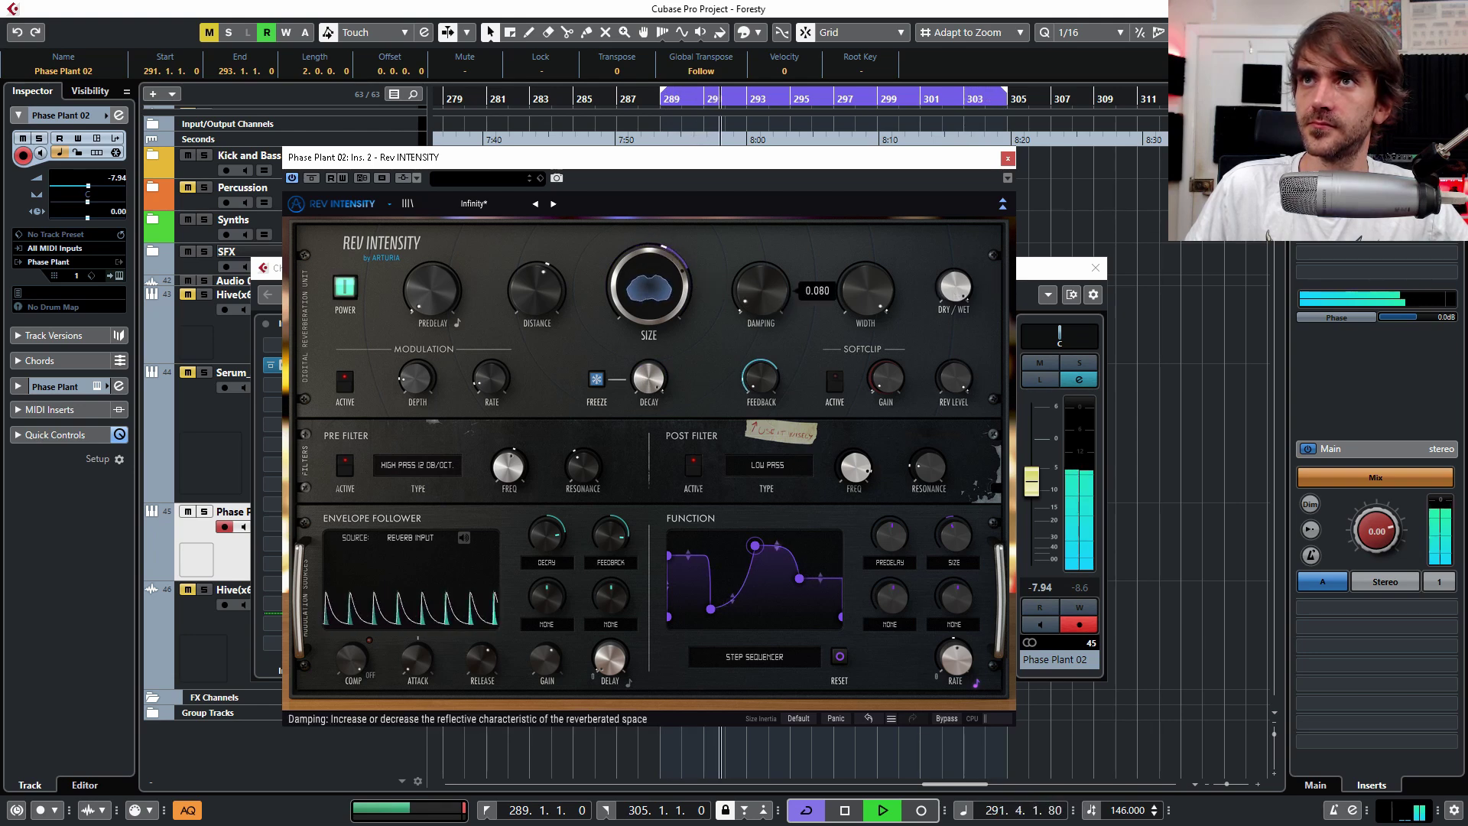
pyautogui.moveTo(648, 294)
pyautogui.mouseDown()
pyautogui.moveTo(648, 256)
pyautogui.moveTo(649, 333)
pyautogui.moveTo(648, 295)
pyautogui.moveTo(649, 311)
pyautogui.moveTo(621, 304)
pyautogui.mouseUp()
pyautogui.press('space')
pyautogui.moveTo(621, 307)
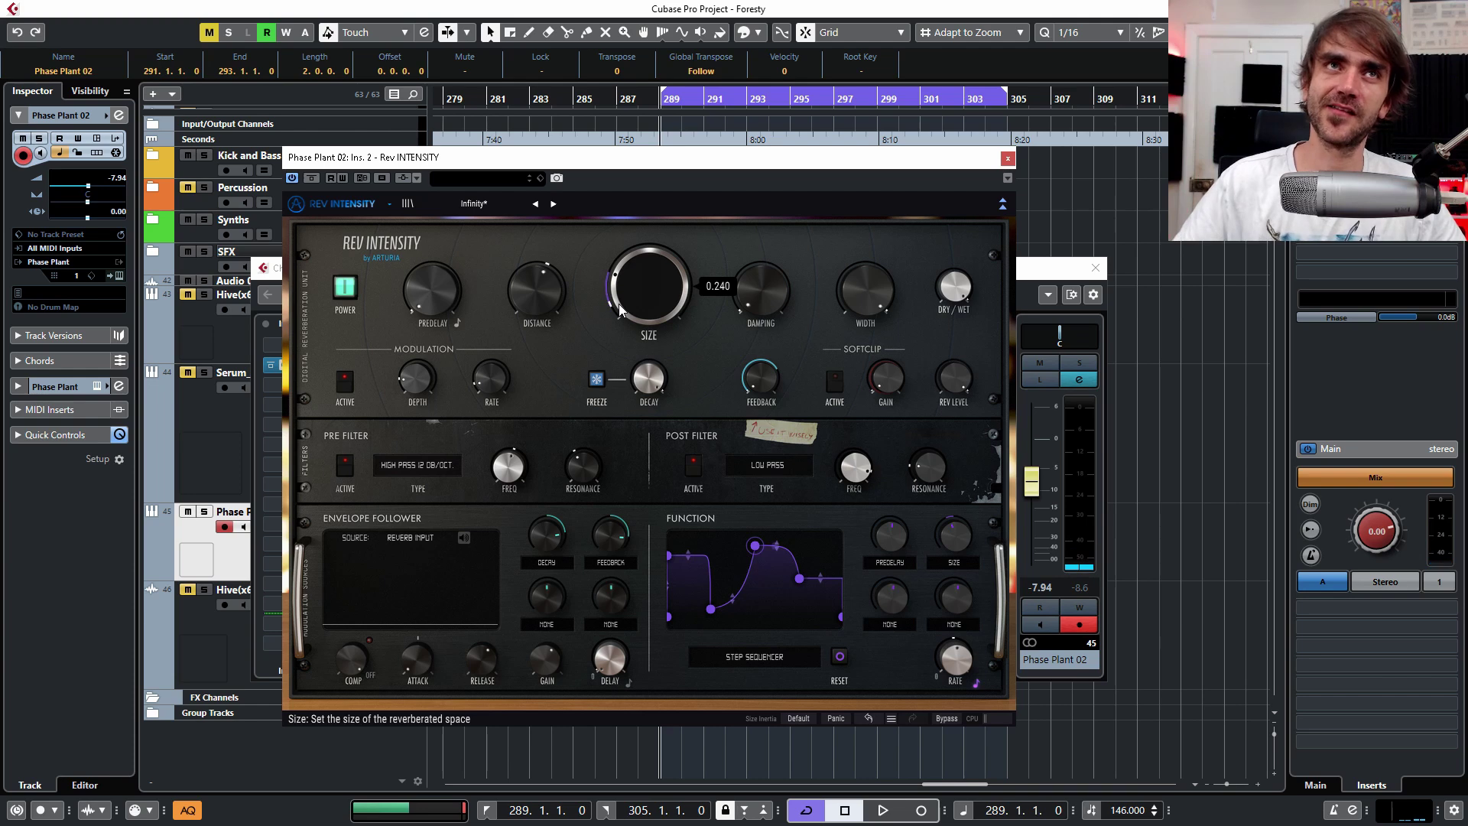
# Step: Reopen Rev INTENSITY, start a new default preset, and try Freeze during playback before switching it off
pyautogui.click(1006, 159)
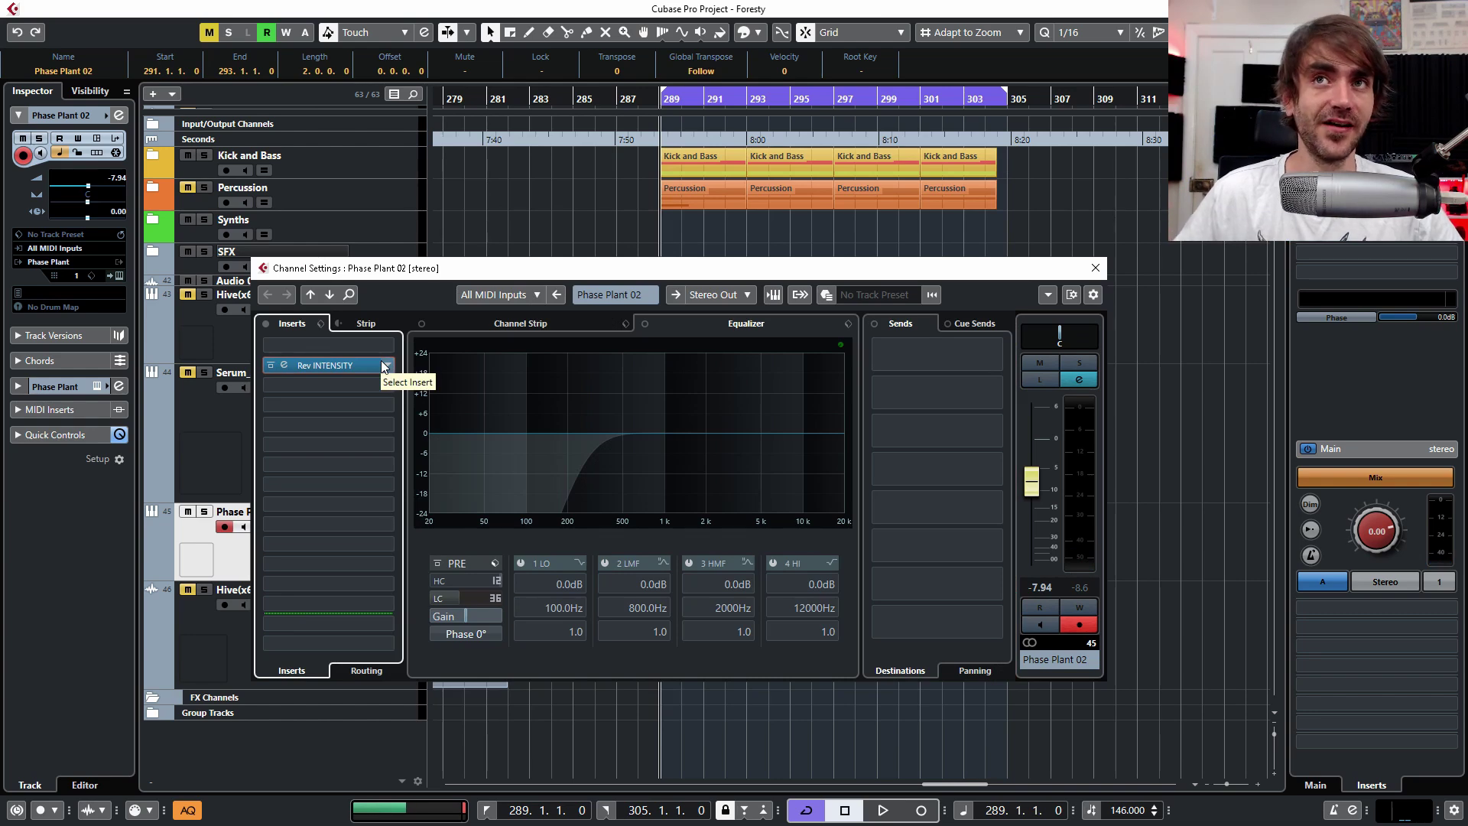
pyautogui.click(285, 365)
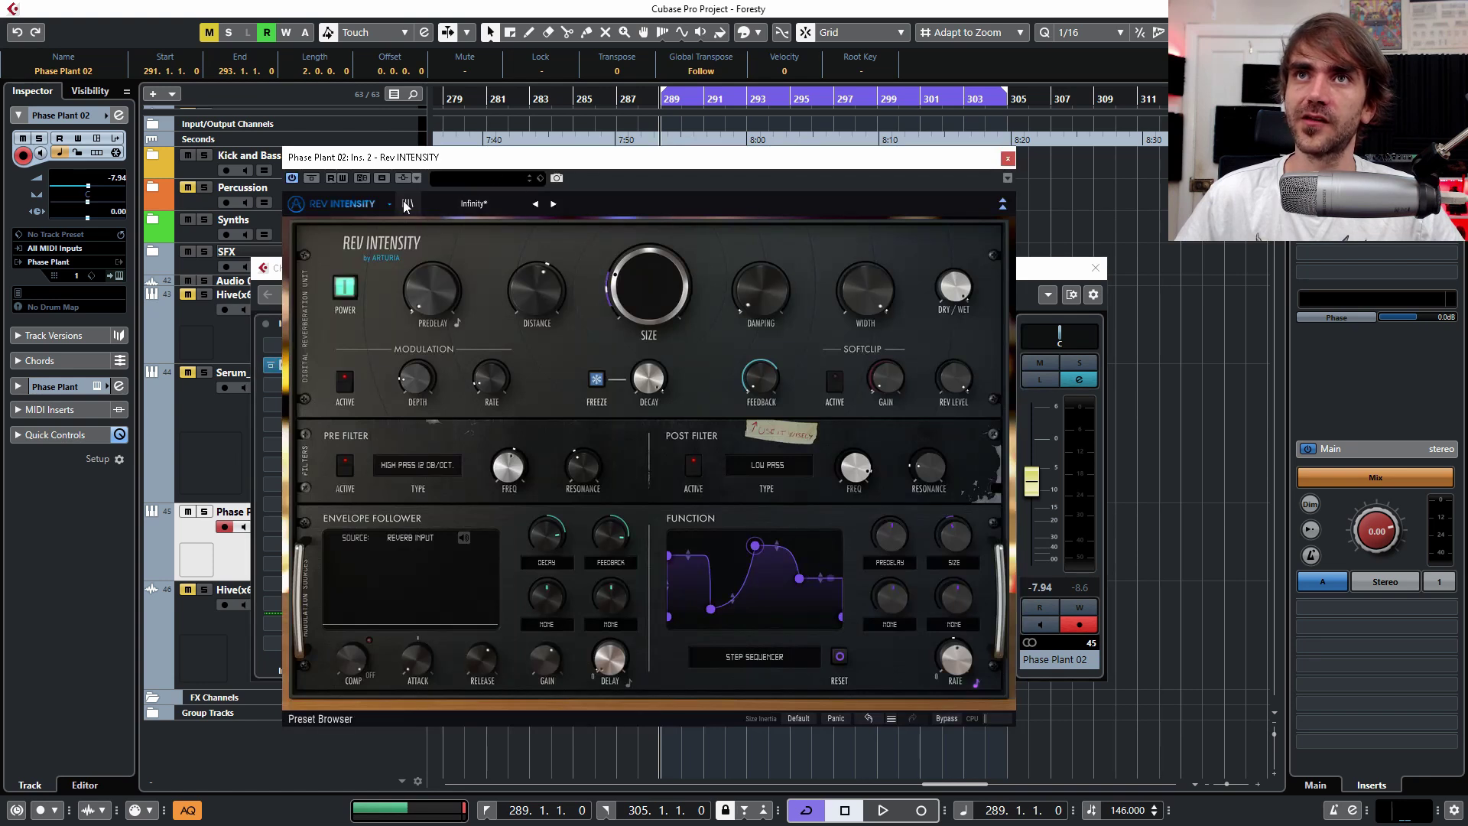
pyautogui.click(389, 204)
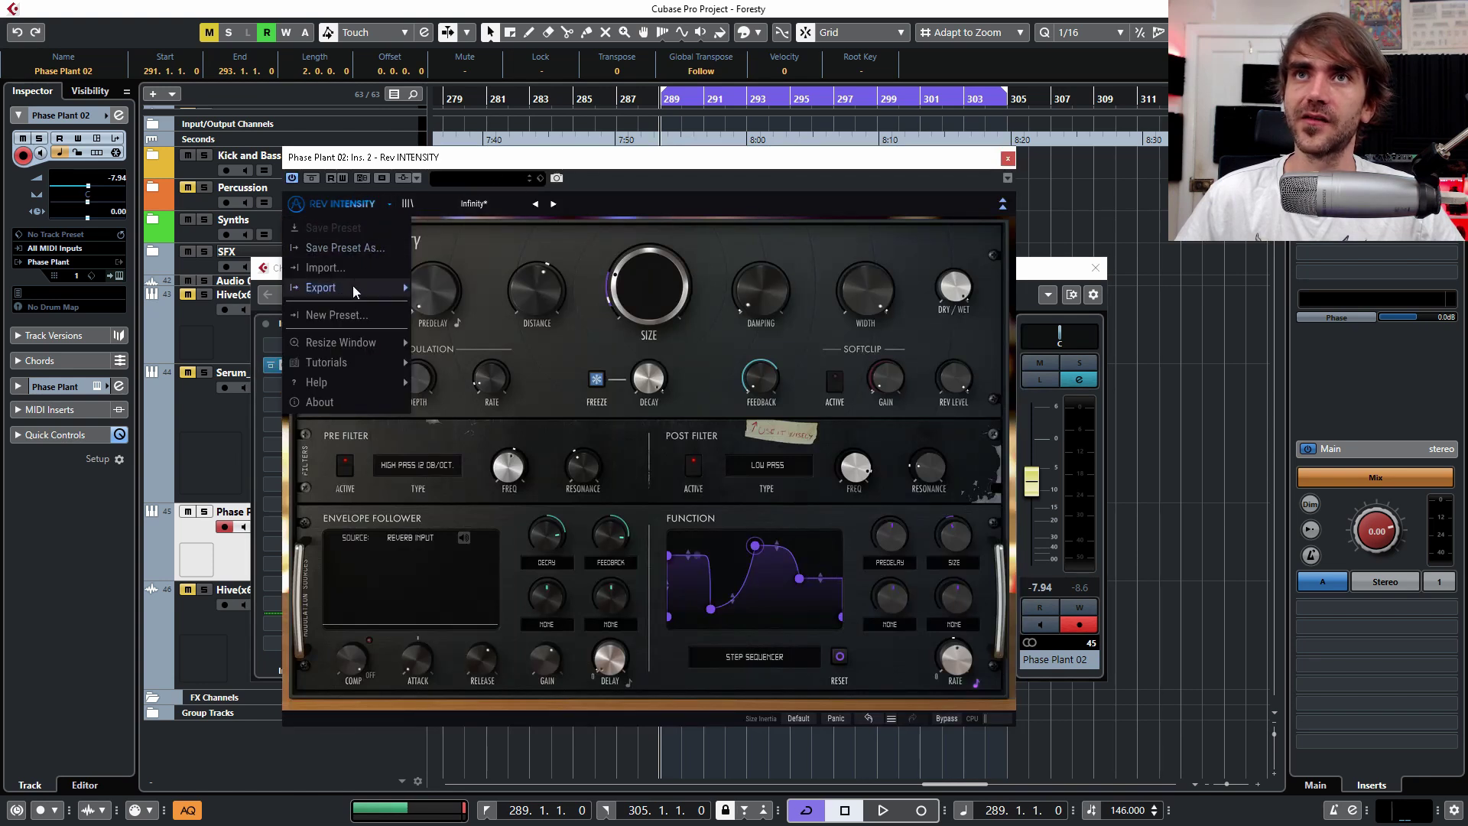
pyautogui.click(337, 315)
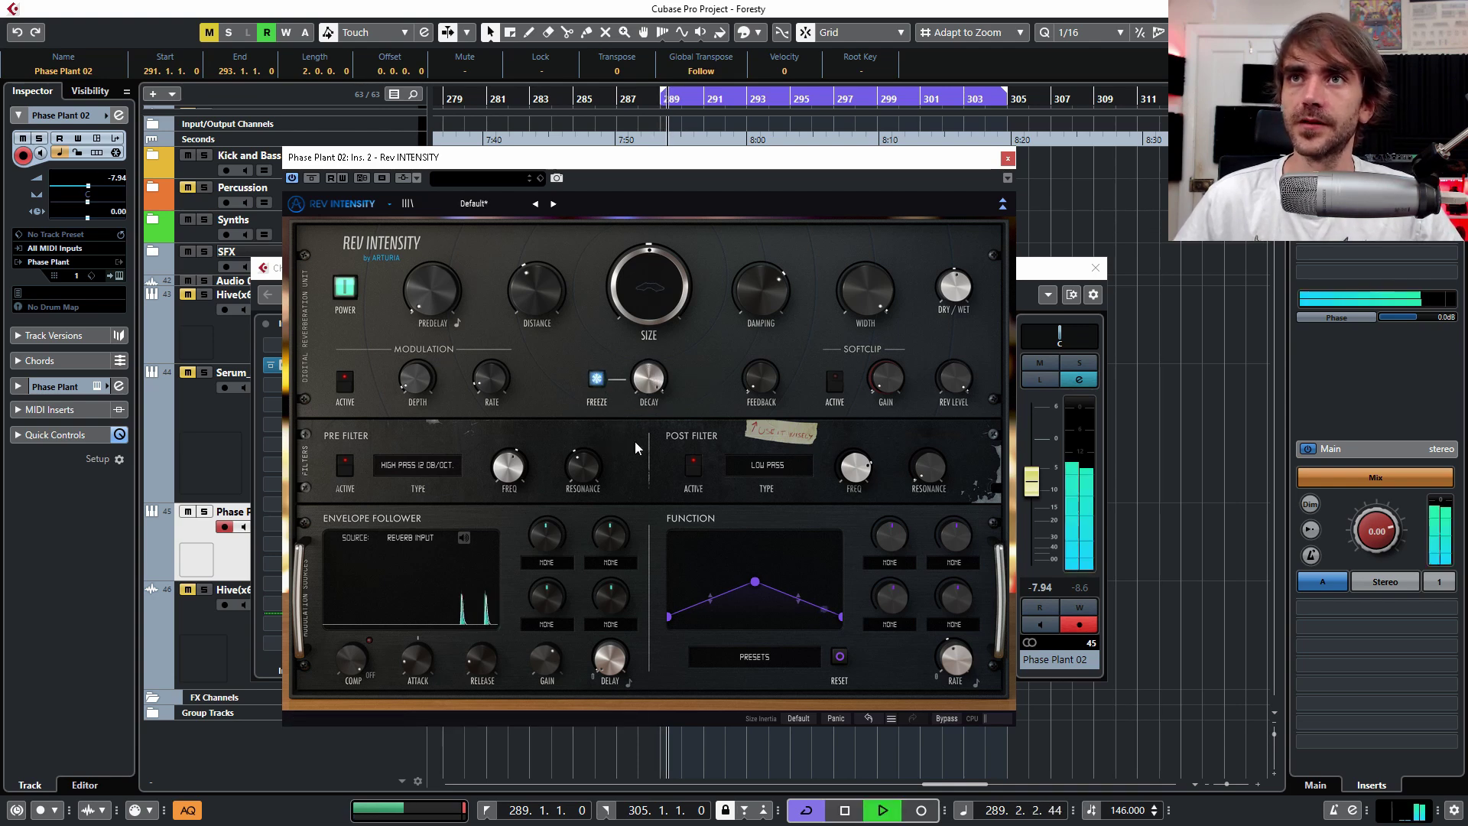
pyautogui.click(598, 381)
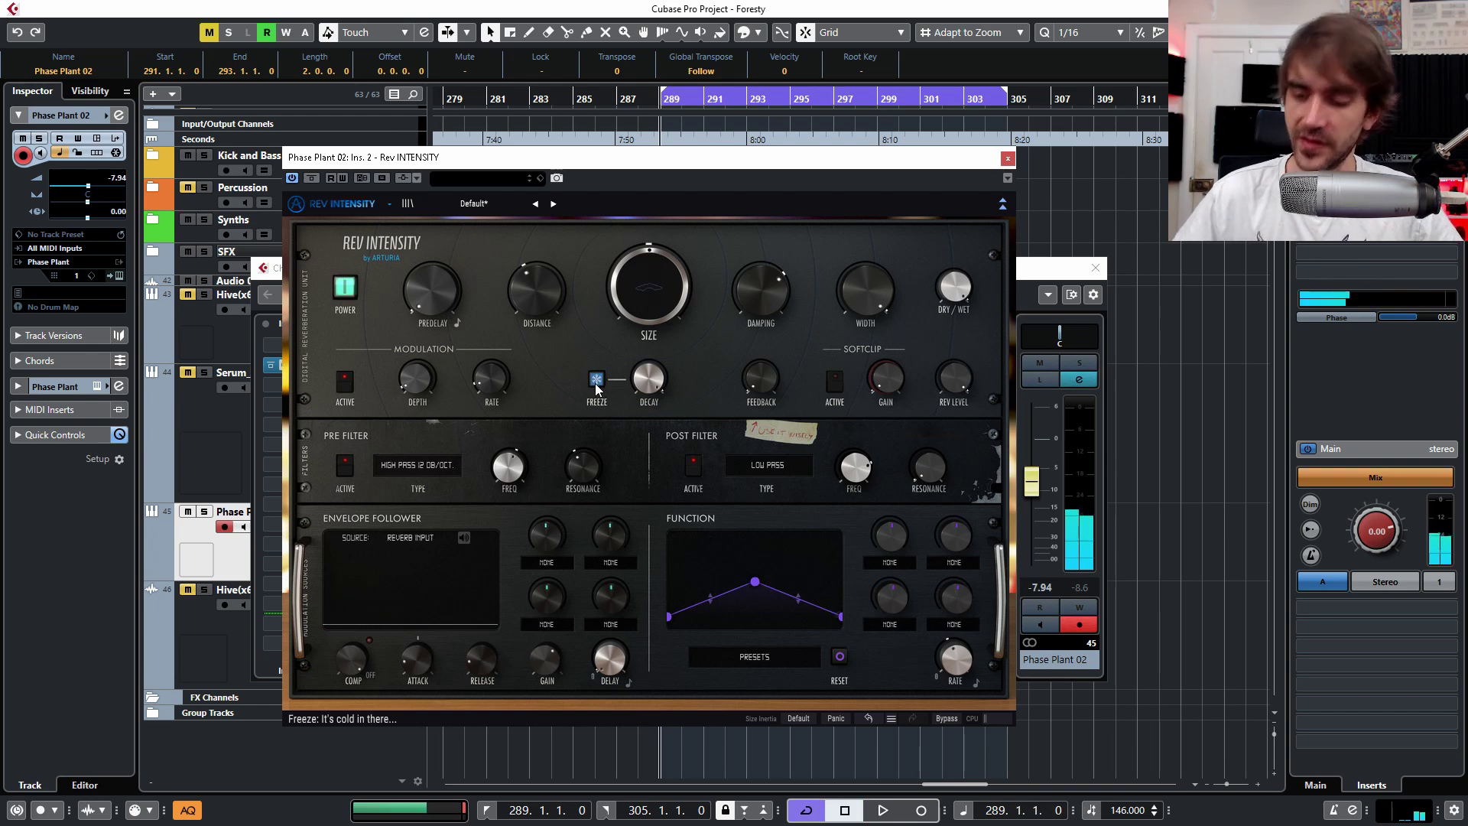
# Step: Record automation of the reverb's Freeze switching on during playback, disable automation writing, and close the plug-in and channel settings
pyautogui.click(341, 179)
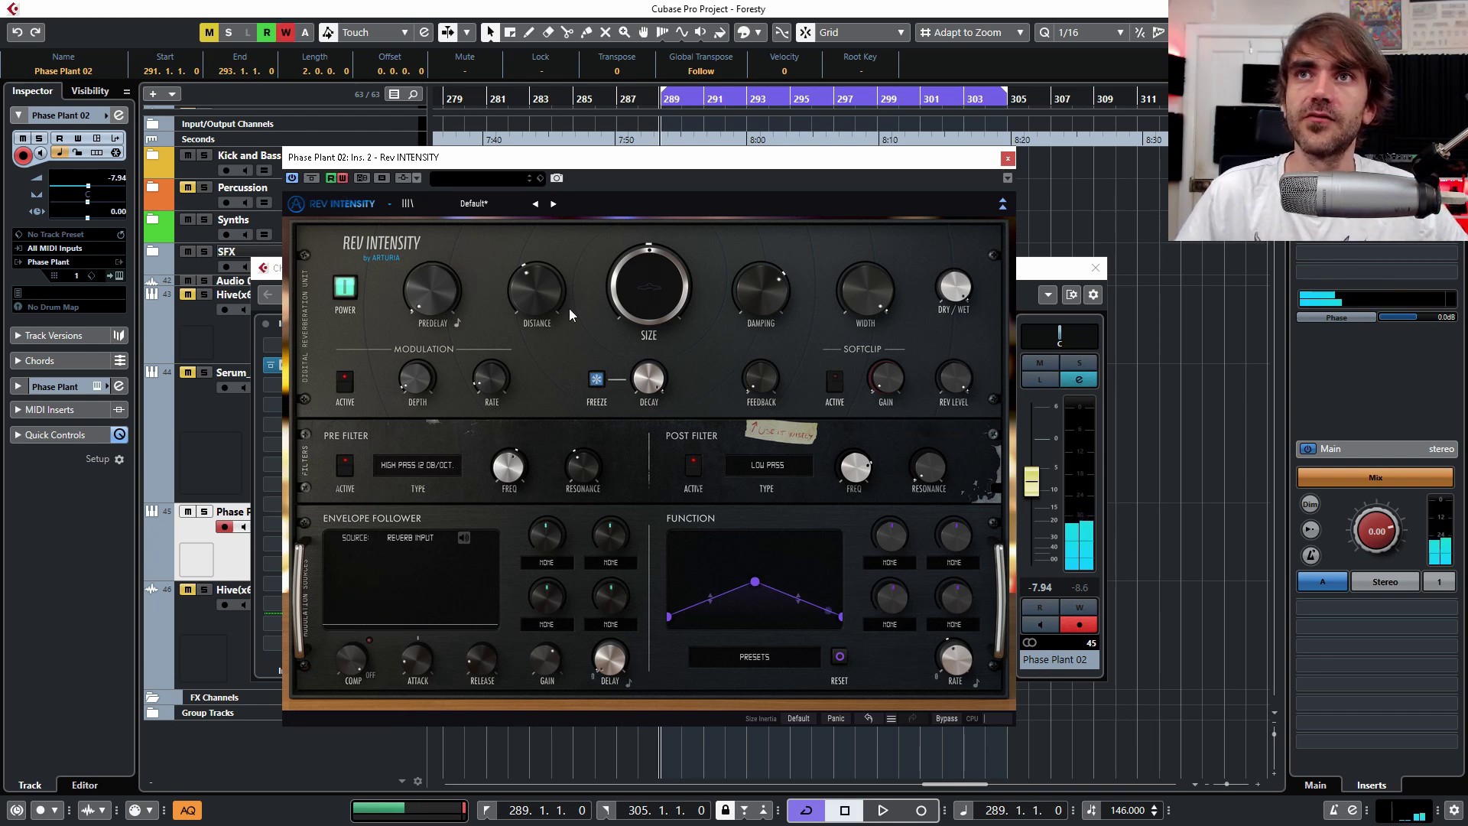
pyautogui.press('space')
pyautogui.click(597, 379)
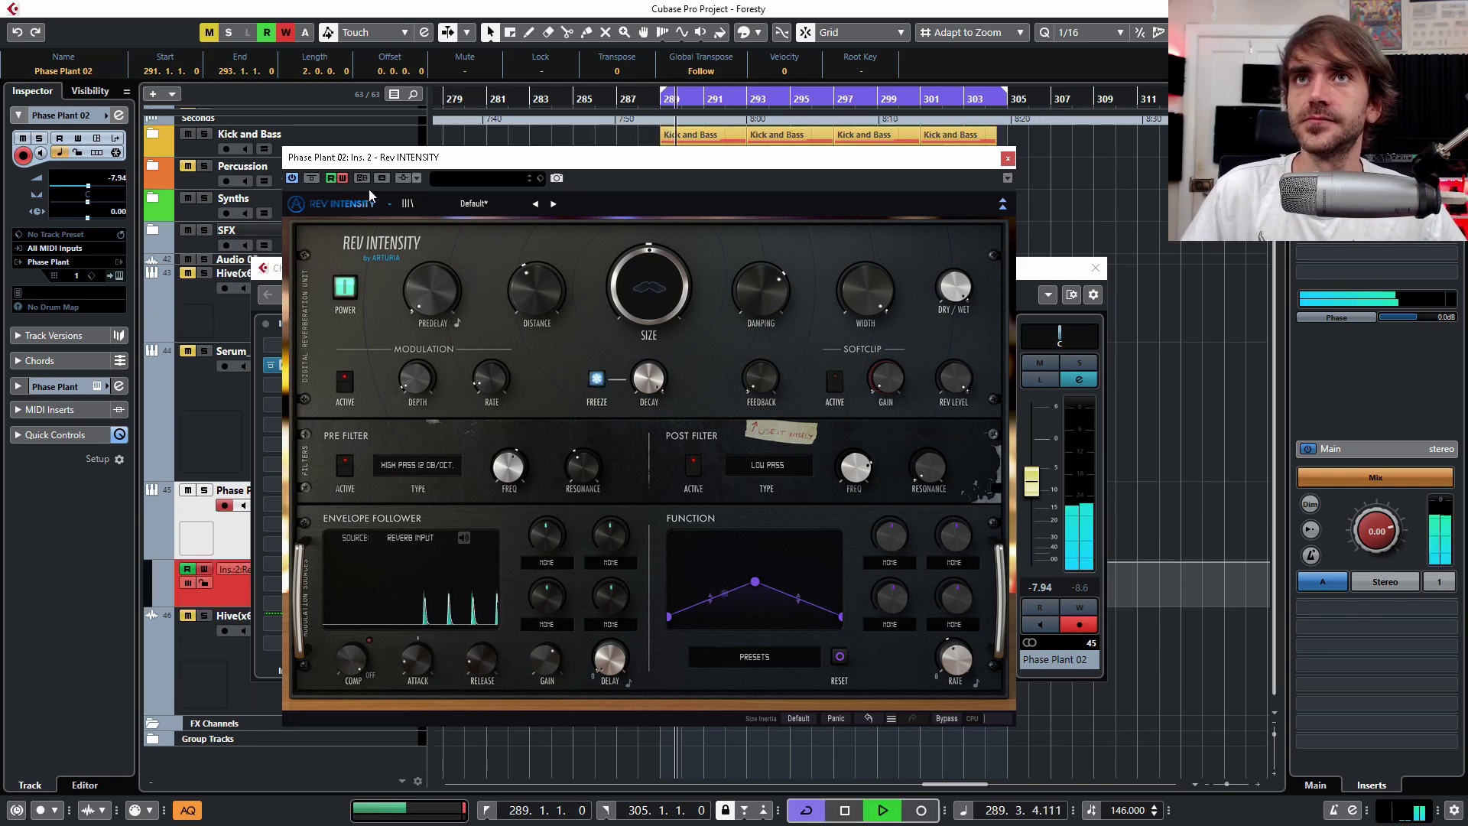
pyautogui.click(342, 178)
pyautogui.click(1008, 158)
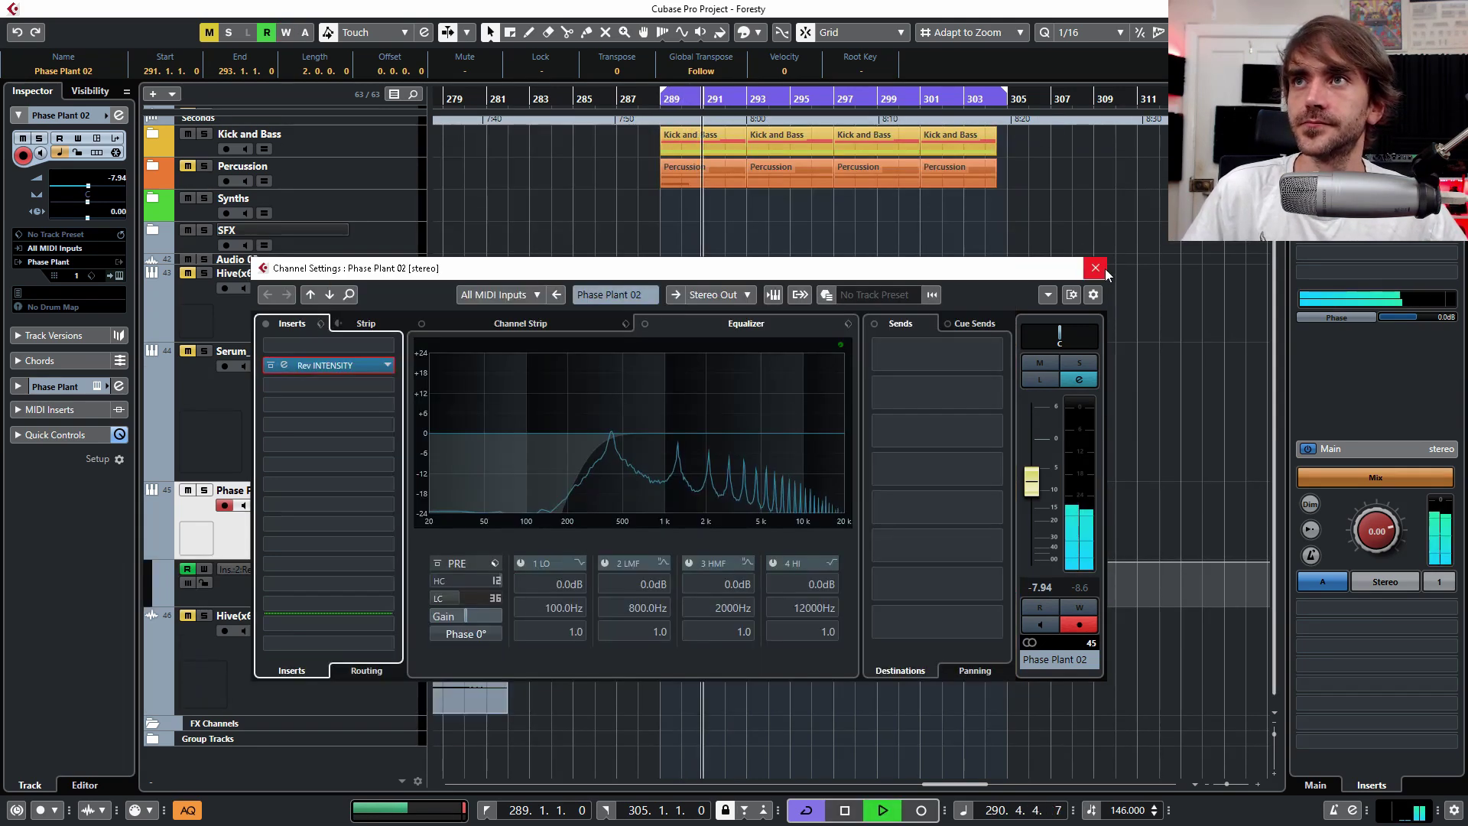
pyautogui.click(1096, 267)
# Step: Stop playback and move the Freeze automation's On point slightly after the loop start, to 289.1.1.30
pyautogui.scroll(5, 638, 637)
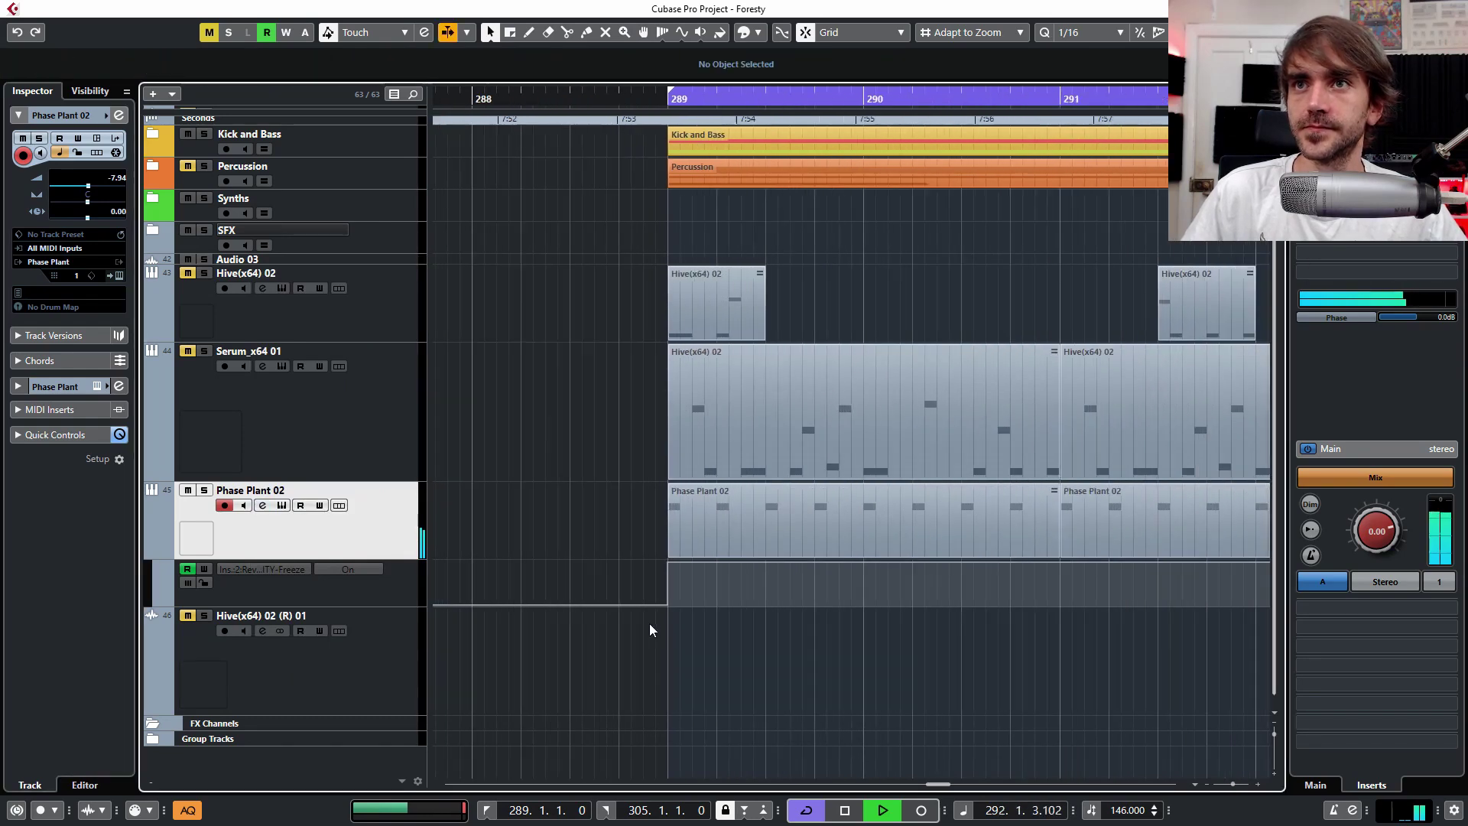
pyautogui.scroll(5, 669, 621)
pyautogui.press('space')
pyautogui.moveTo(680, 563); pyautogui.dragTo(704, 570)
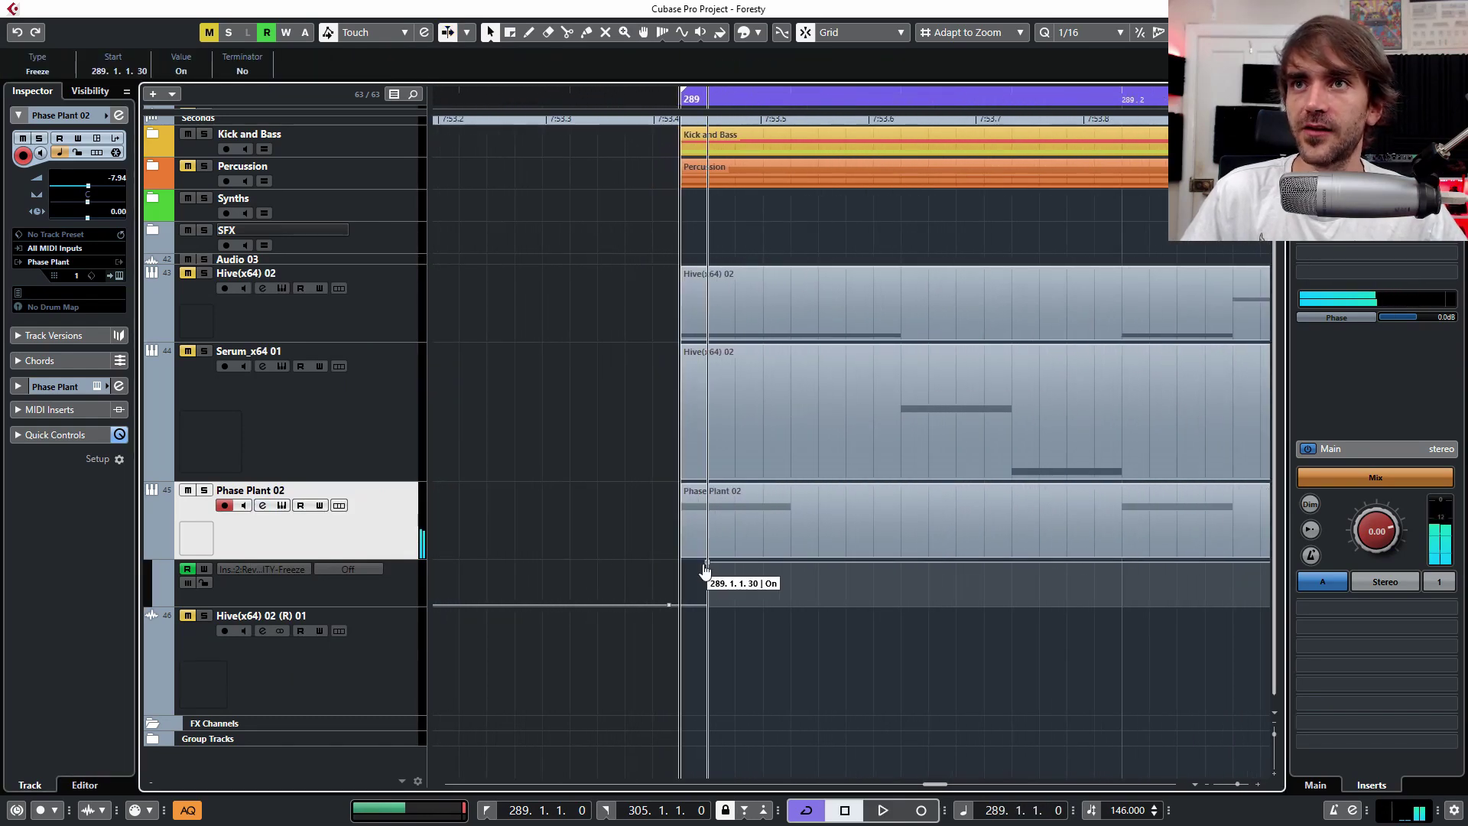
pyautogui.scroll(-10, 742, 599)
pyautogui.click(773, 636)
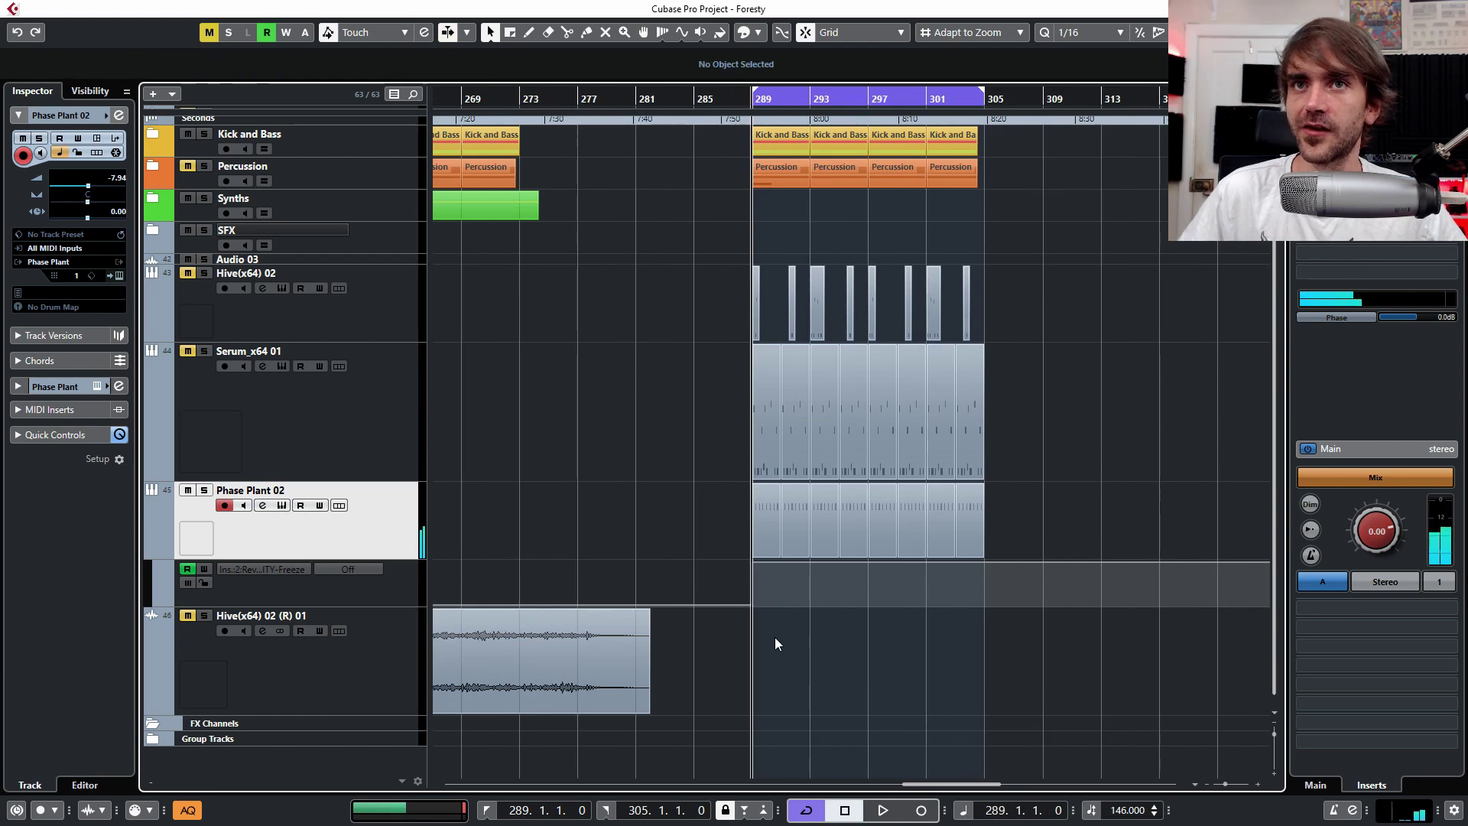
# Step: Play the loop with the shifted Freeze automation and hide the automation lane of the Phase Plant 02 track
pyautogui.press('space')
pyautogui.press('f')
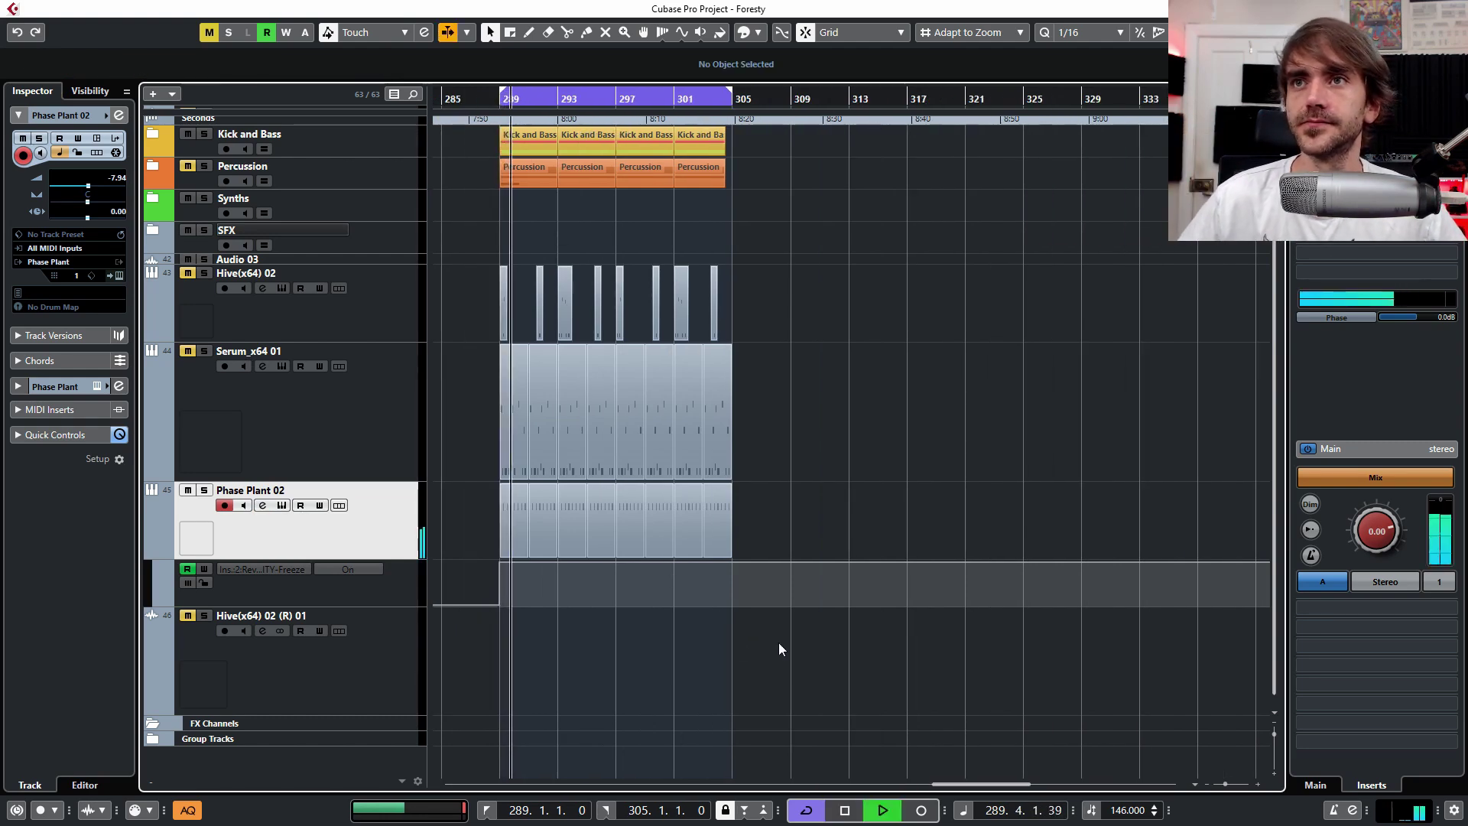
pyautogui.scroll(4, 787, 645)
pyautogui.click(151, 550)
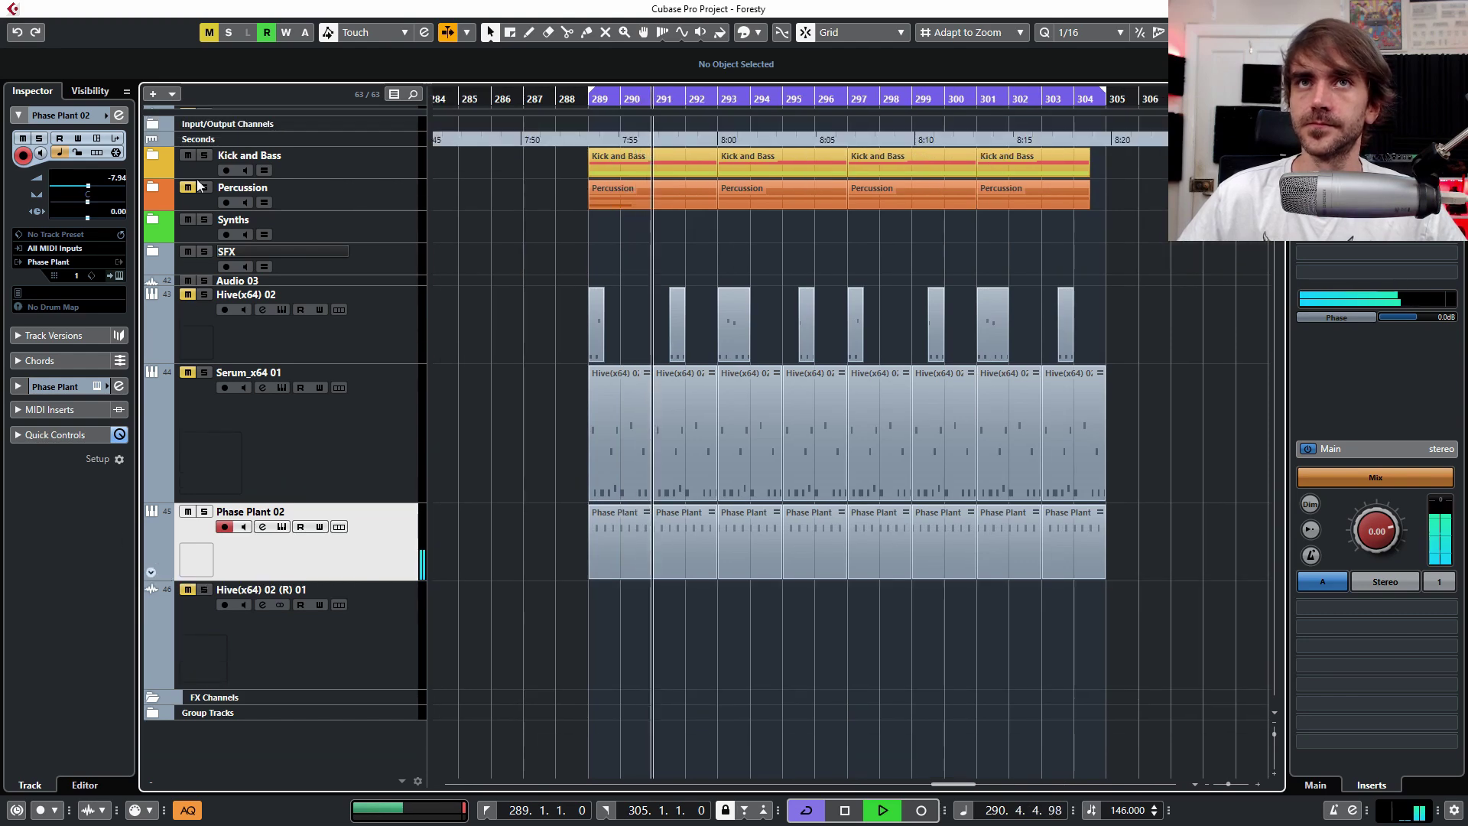
# Step: In Phase Plant 02's channel equalizer, cut band 2 by 4.3 dB at 407.8 Hz and raise the low-cut frequency
pyautogui.click(119, 115)
pyautogui.moveTo(629, 464); pyautogui.dragTo(610, 447)
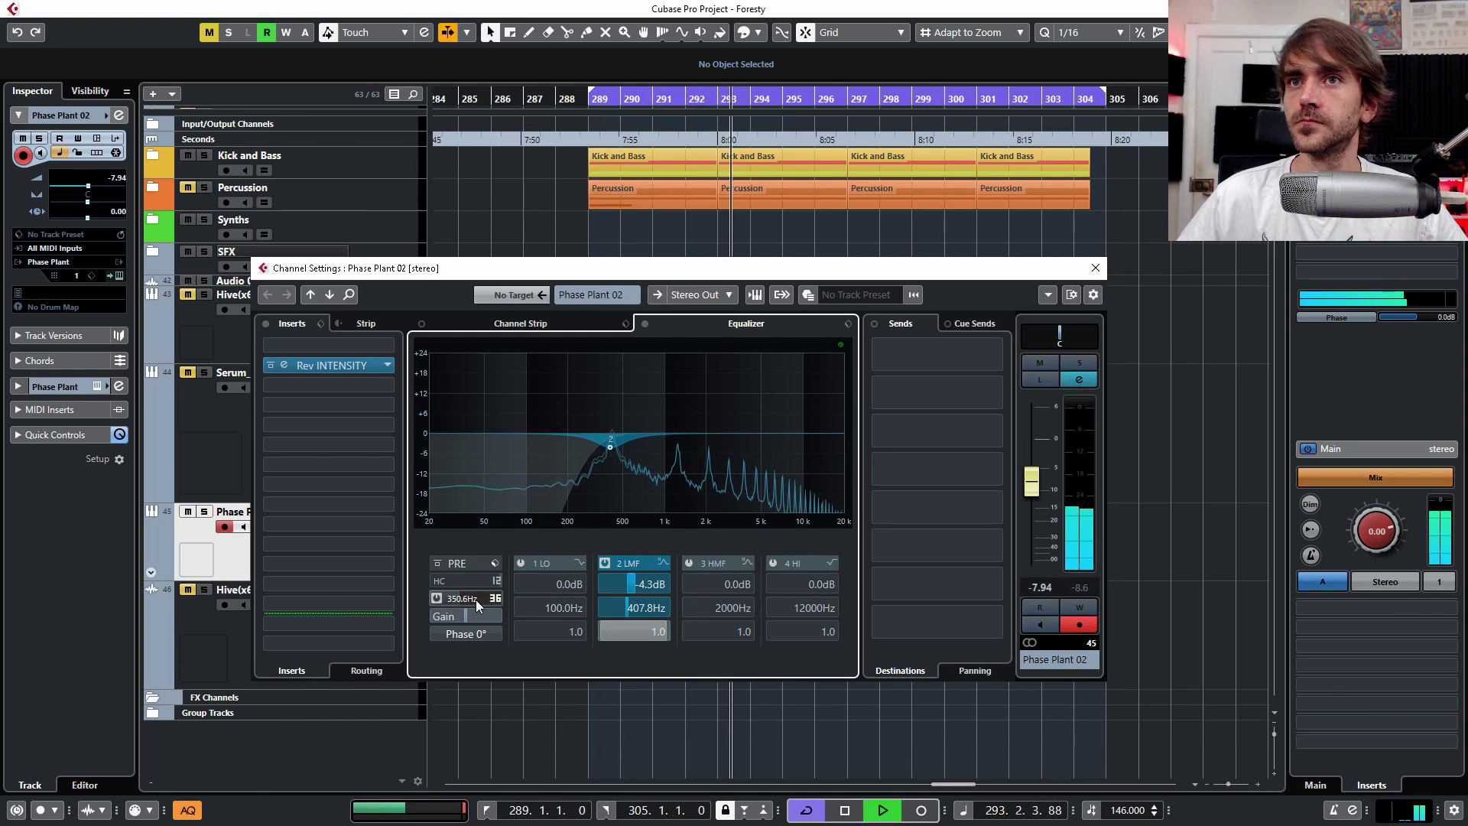
pyautogui.moveTo(453, 595); pyautogui.dragTo(462, 596)
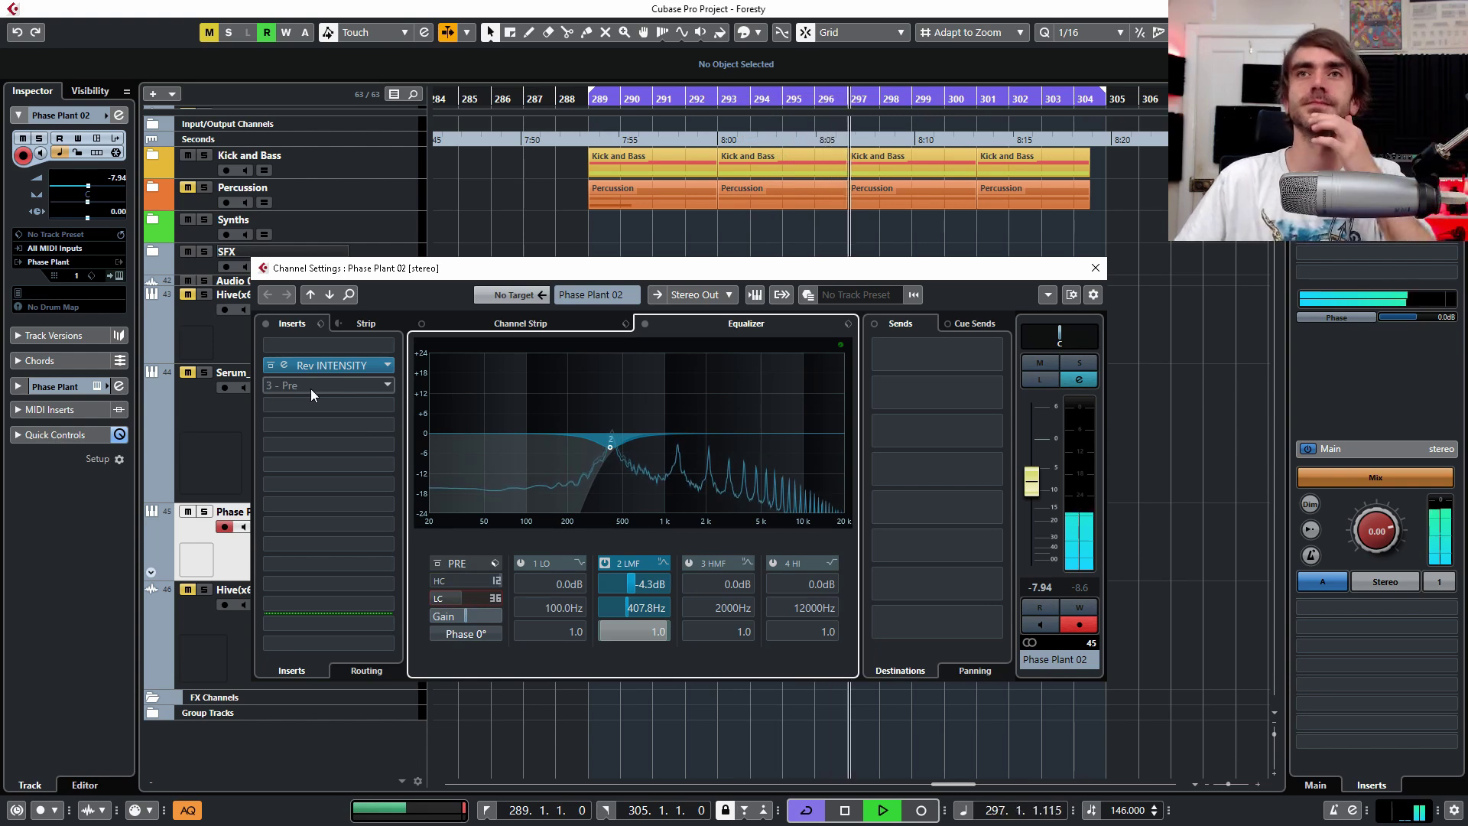
# Step: Stop playback, open the Rev INTENSITY insert to review its settings, and close its window
pyautogui.press('space')
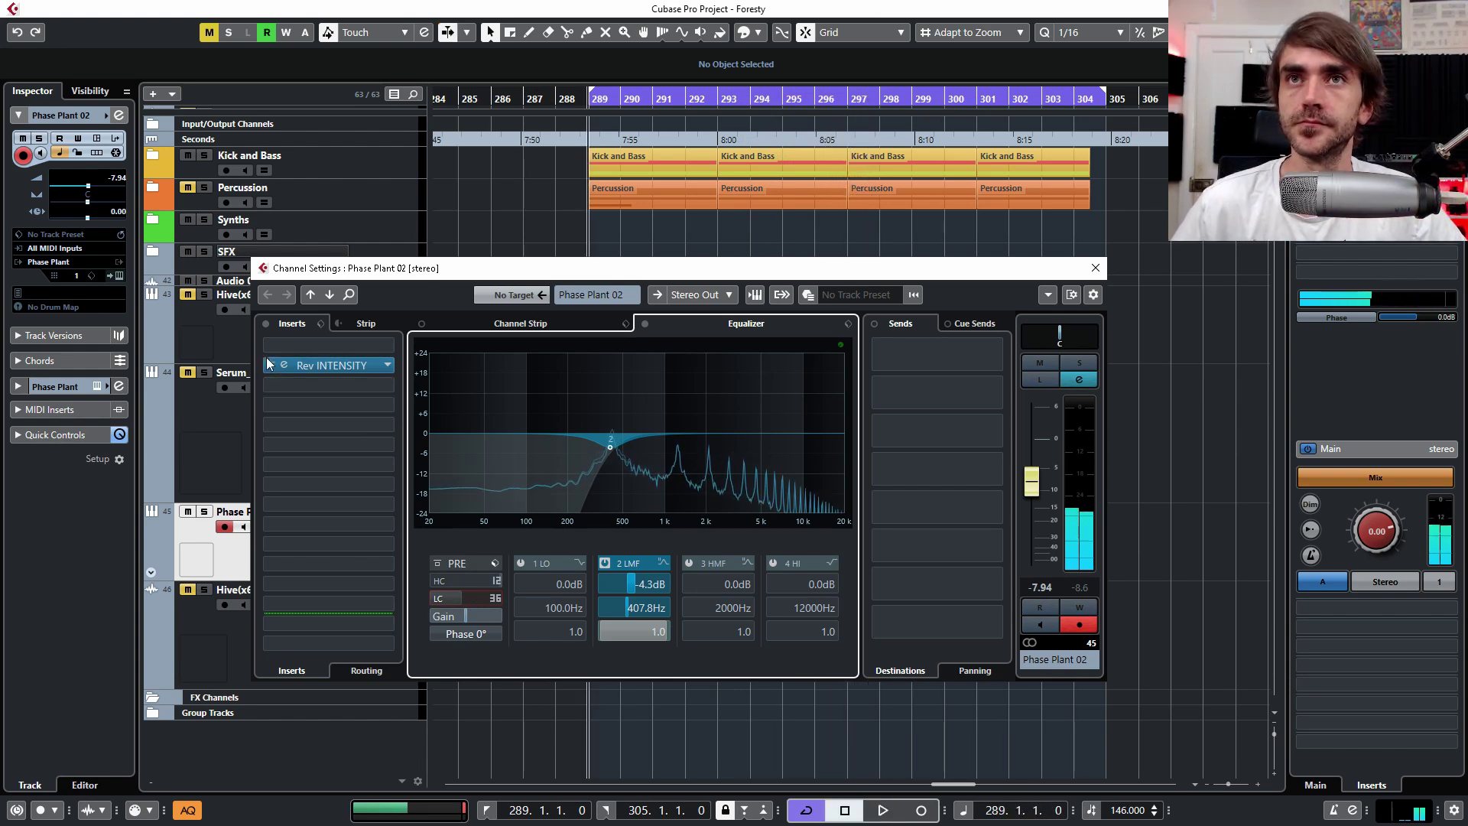
pyautogui.click(282, 365)
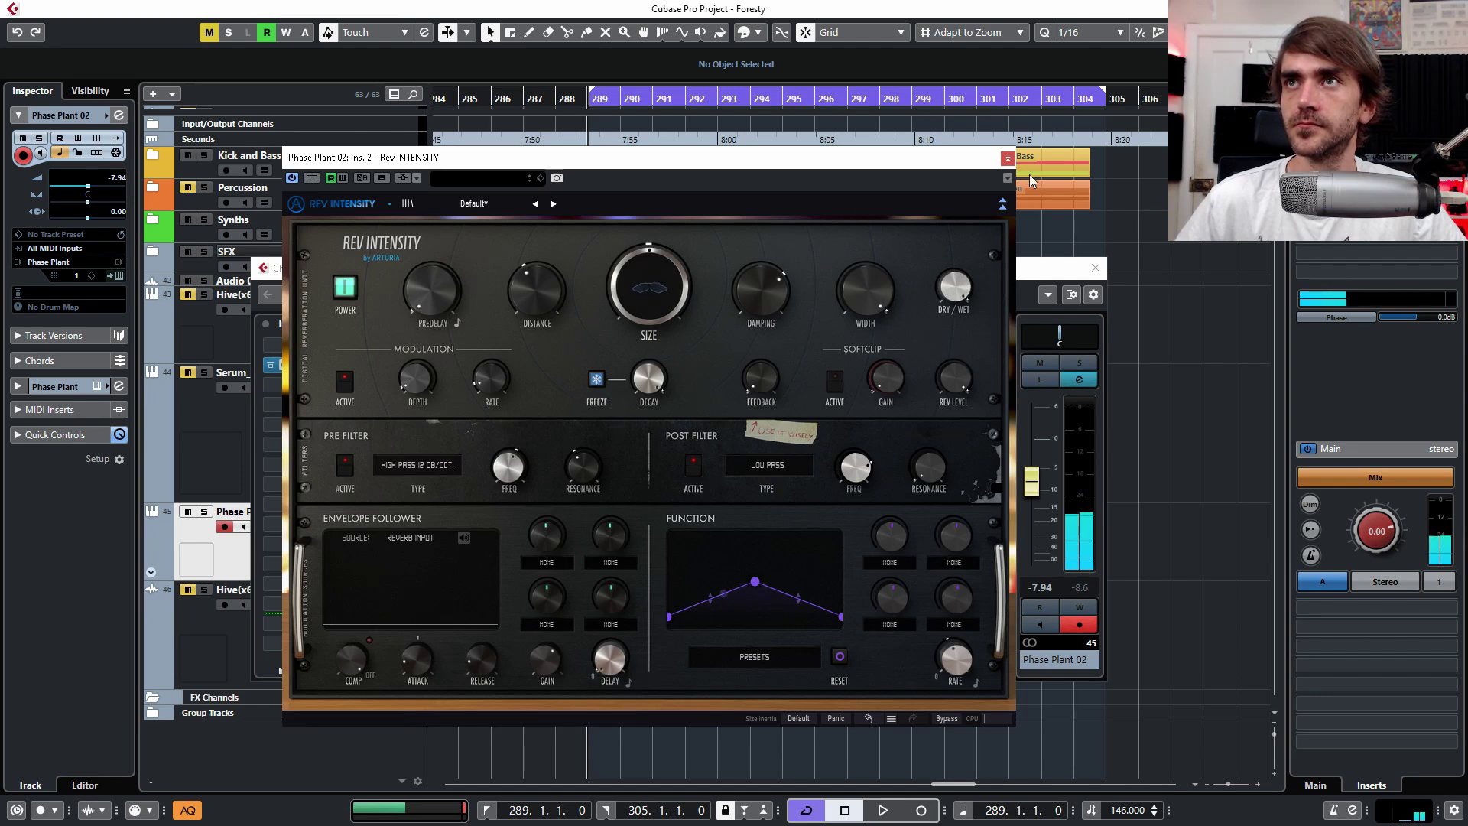
pyautogui.click(1008, 158)
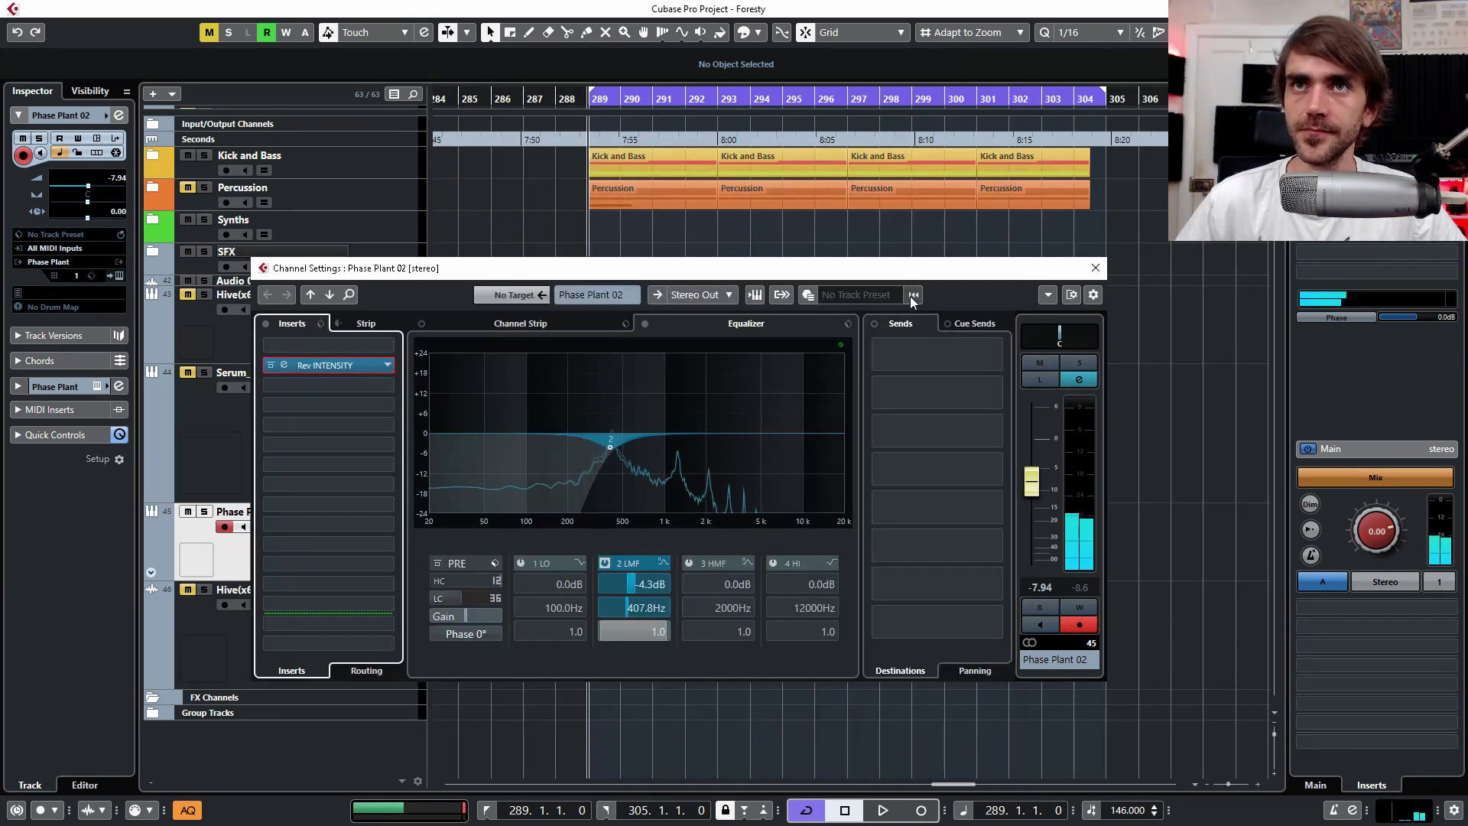
# Step: Insert the Arturia Filter M12 in the third insert slot of Phase Plant 02 and reposition its window
pyautogui.click(307, 387)
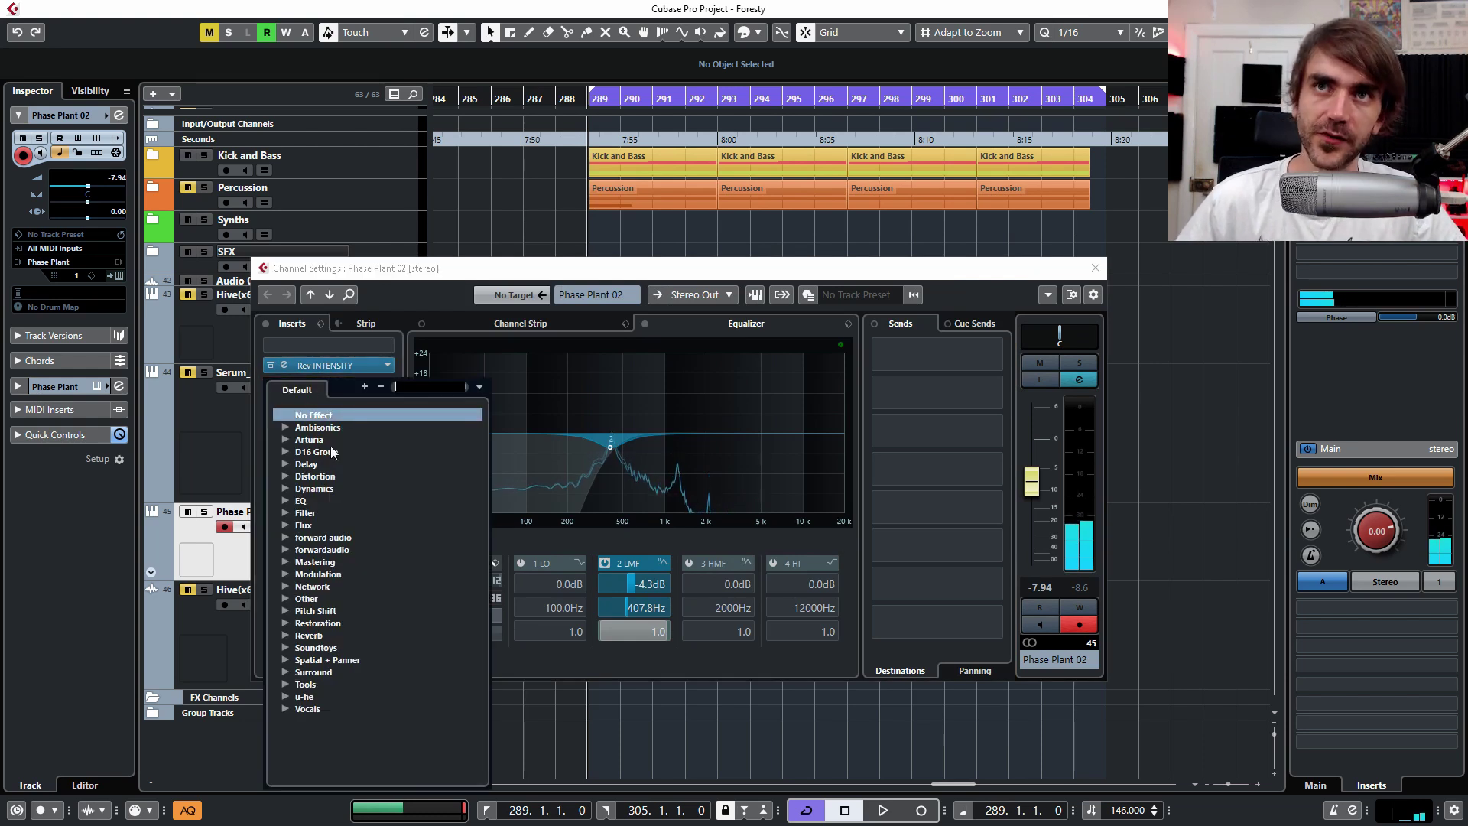
pyautogui.click(283, 439)
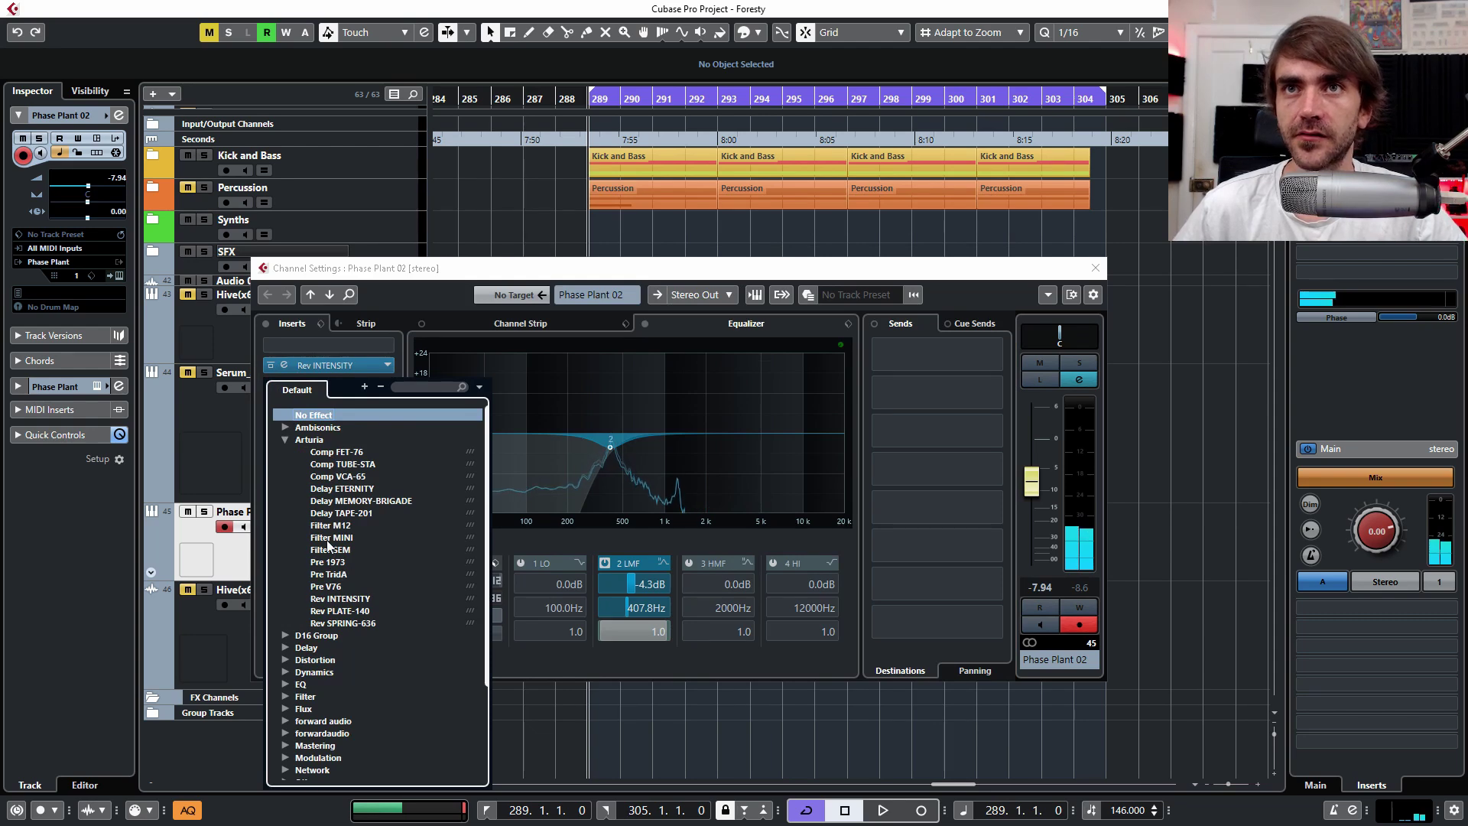
pyautogui.press('Escape')
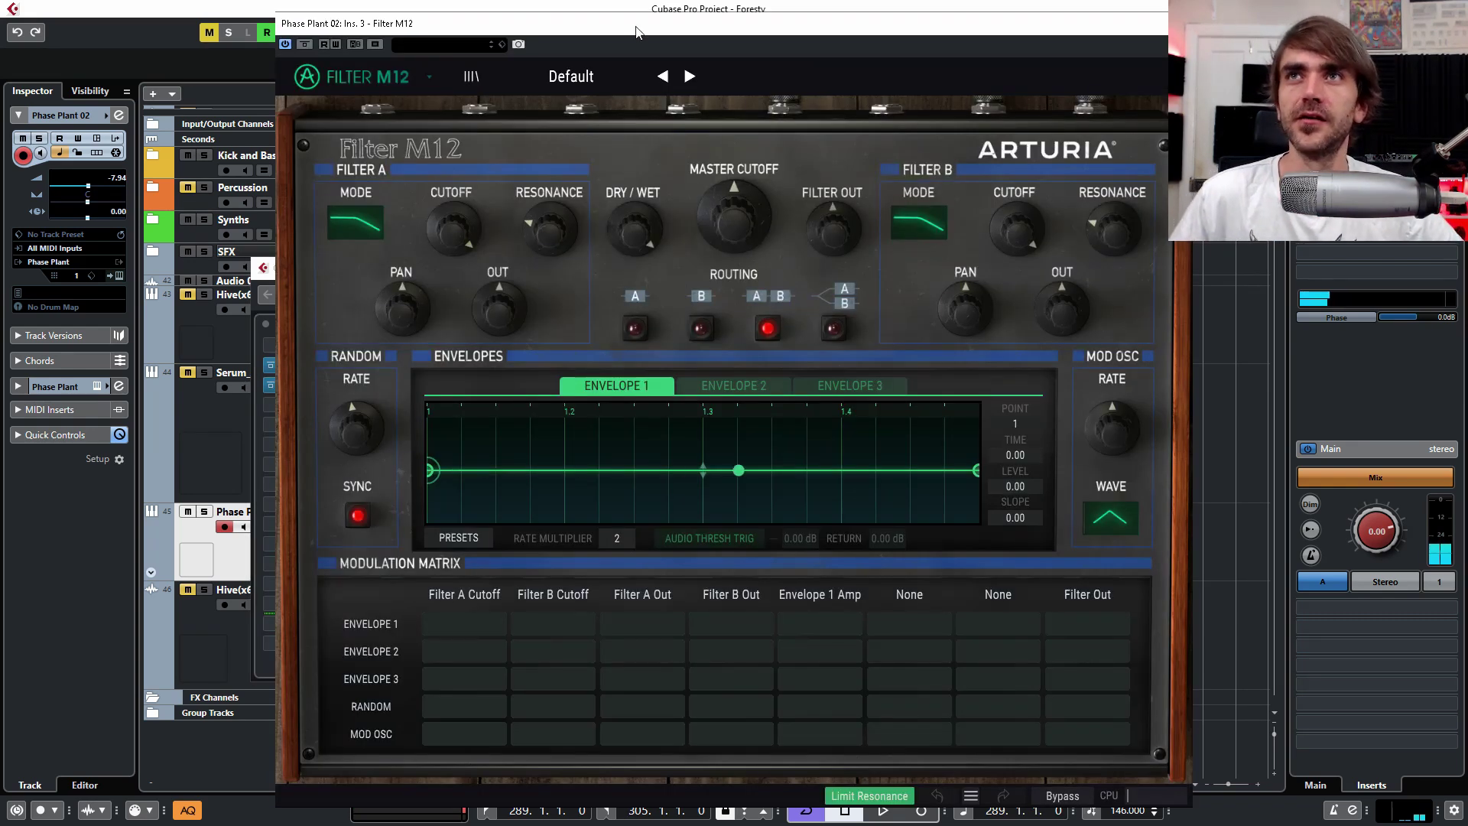
pyautogui.moveTo(619, 21); pyautogui.dragTo(481, 35)
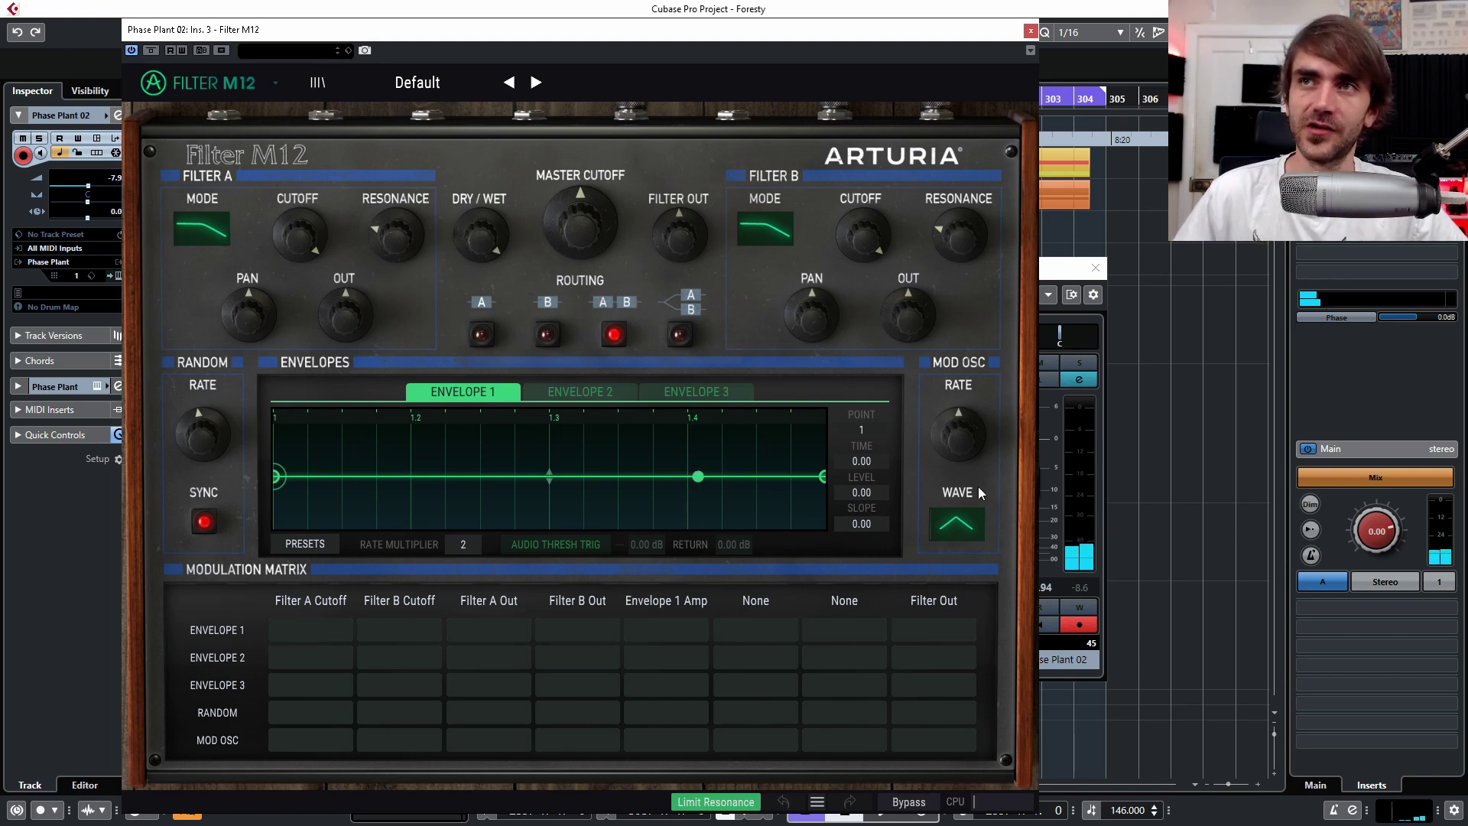
# Step: In Filter M12, raise the Mod Osc rate and lower Filter A's cutoff to midrange, modulated by Random at 1.00
pyautogui.moveTo(958, 434); pyautogui.dragTo(959, 438)
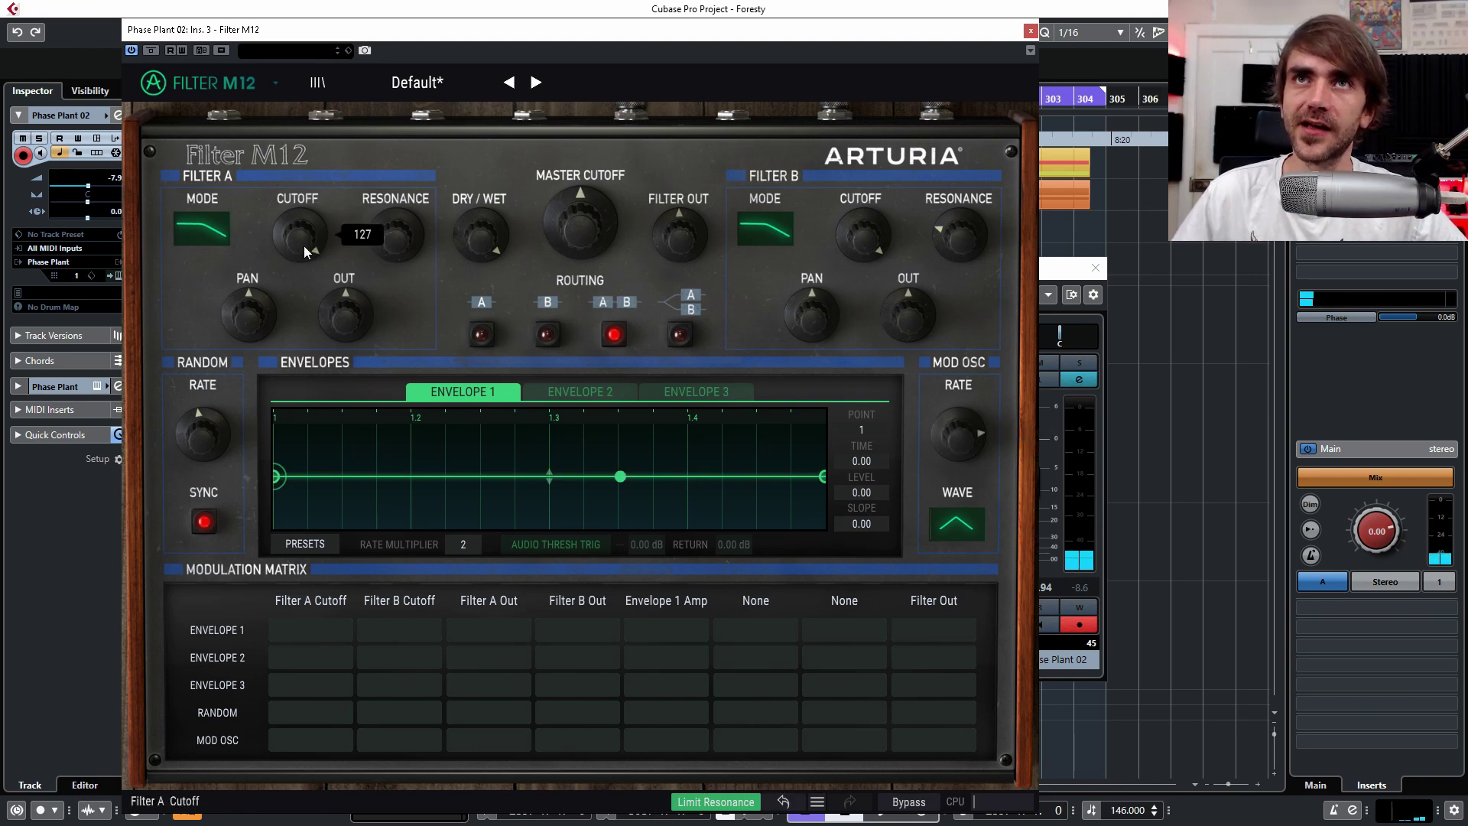
pyautogui.moveTo(297, 234); pyautogui.dragTo(297, 246)
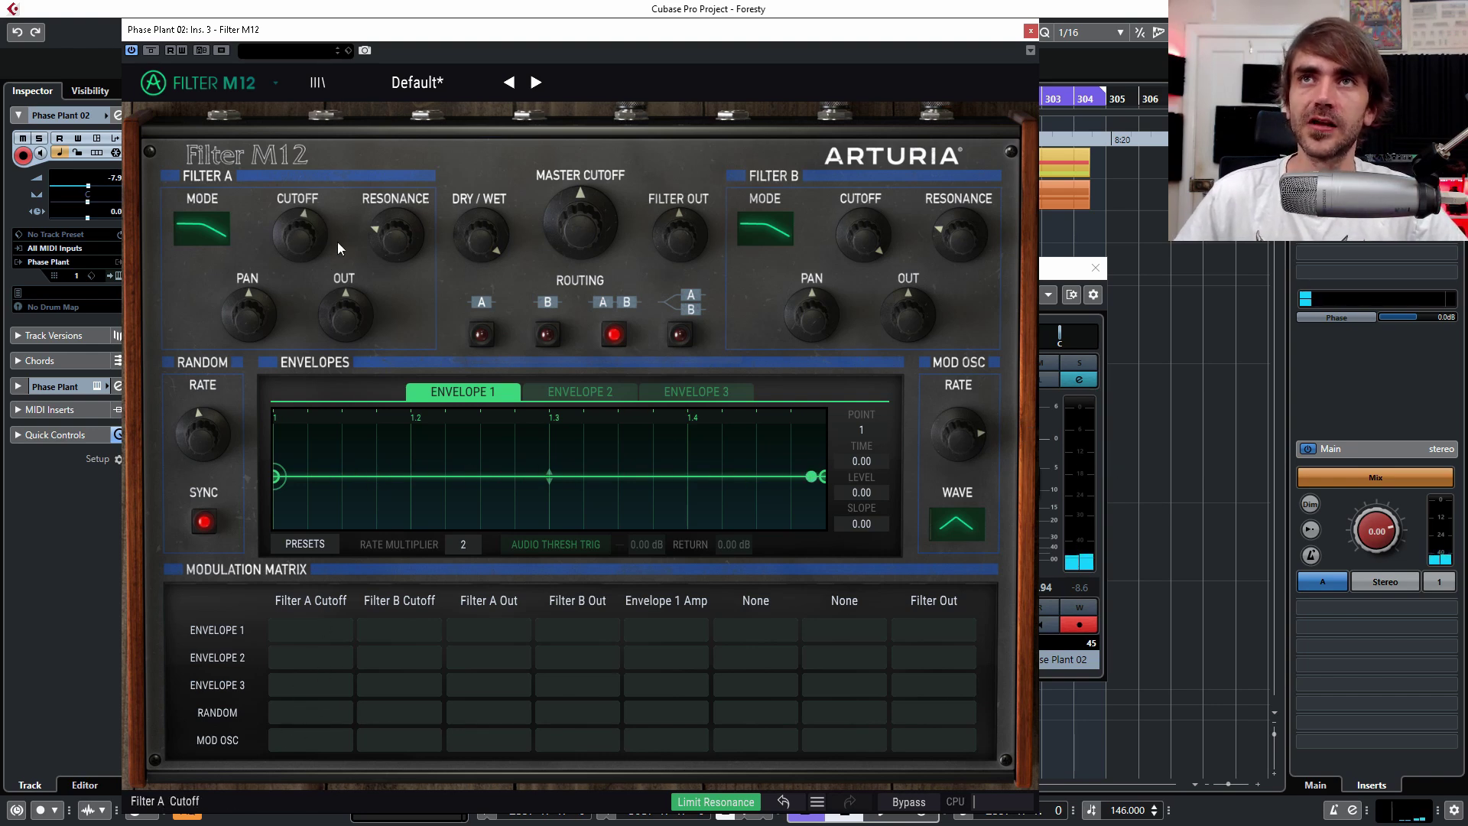
pyautogui.moveTo(311, 709); pyautogui.dragTo(310, 650)
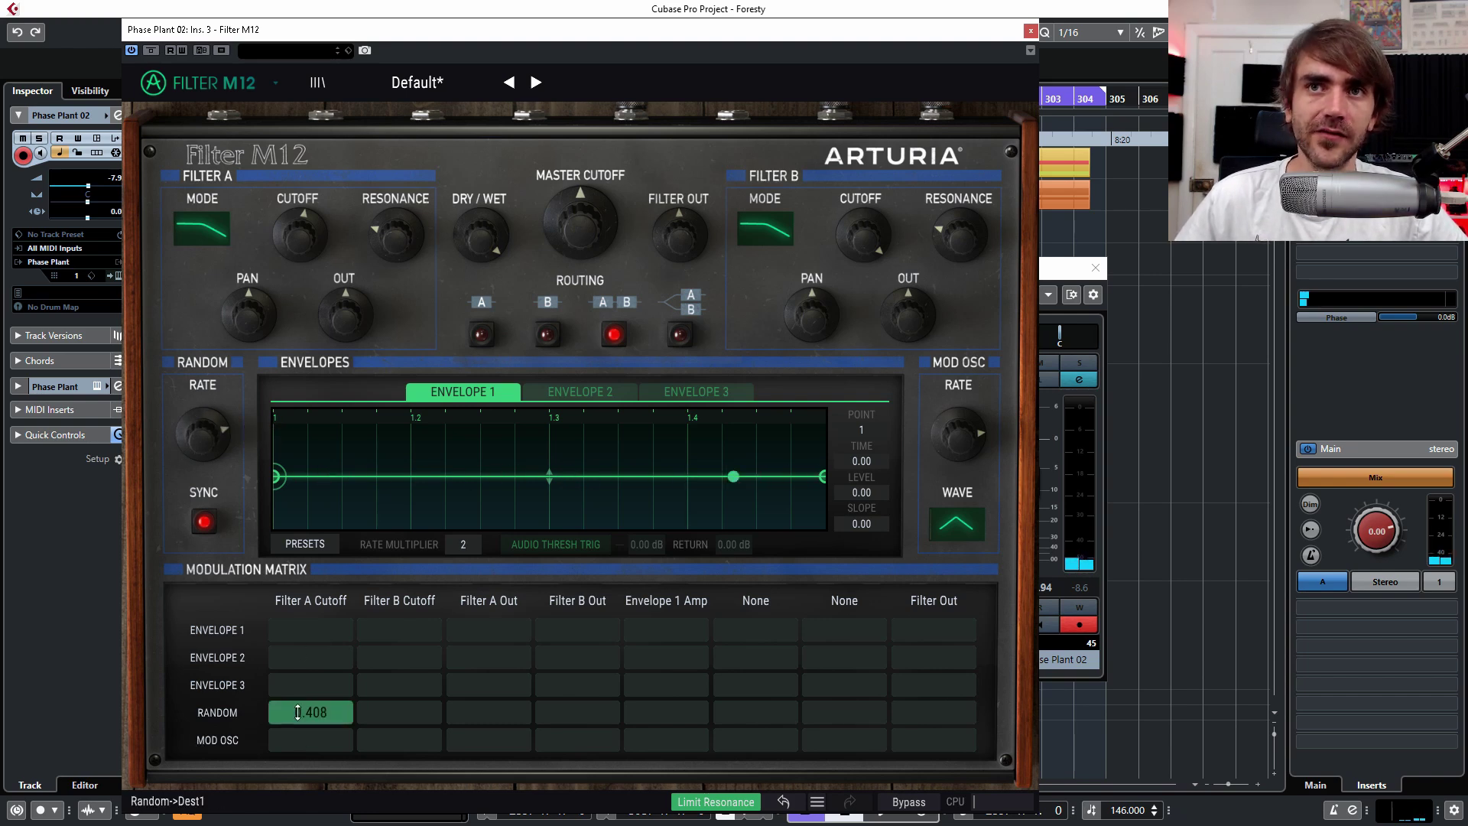
pyautogui.moveTo(310, 712); pyautogui.dragTo(310, 673)
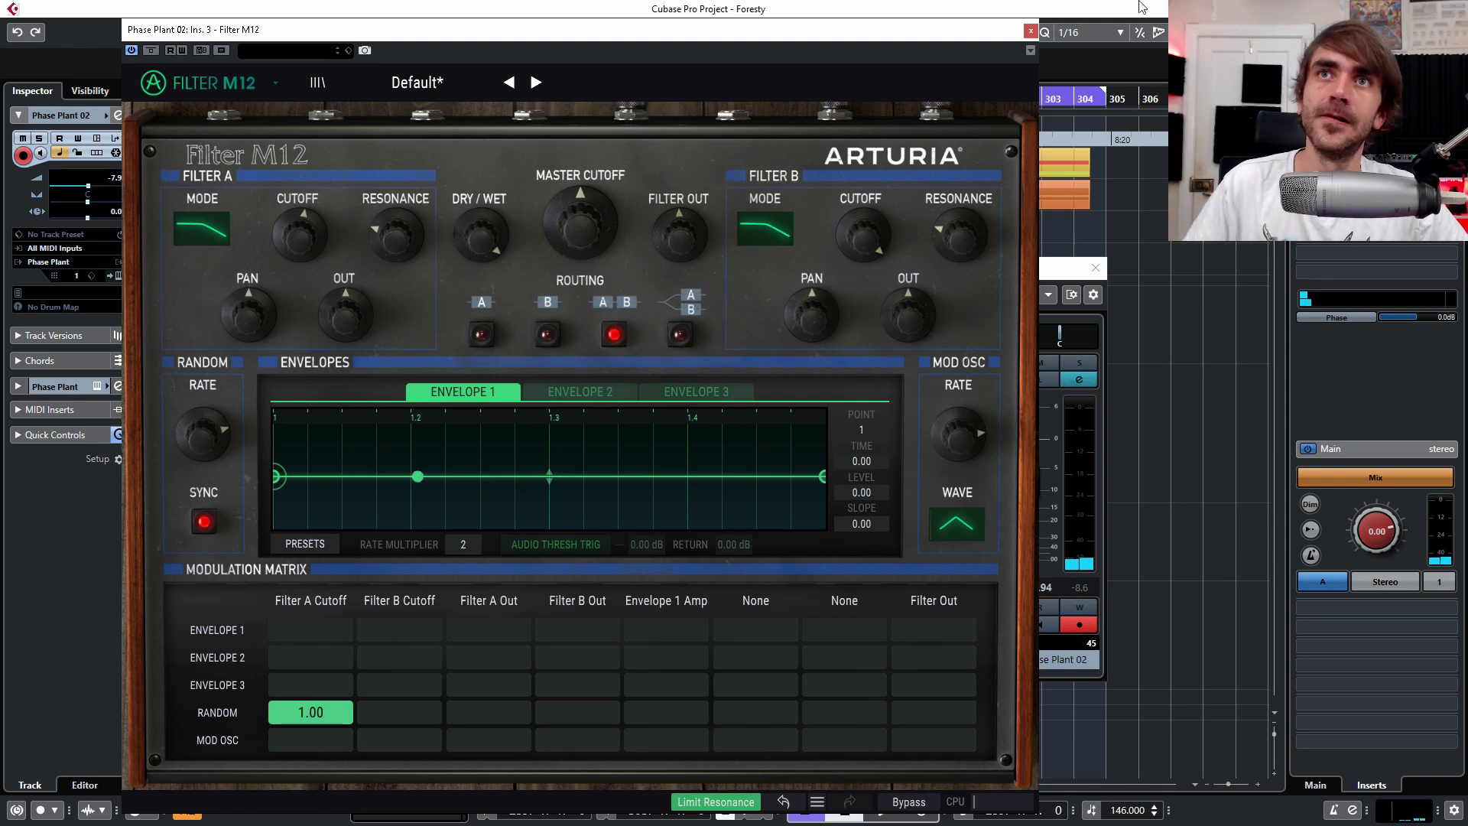
# Step: Switch Filter A to band-pass mode and turn its resonance up to maximum
pyautogui.click(217, 240)
pyautogui.click(739, 403)
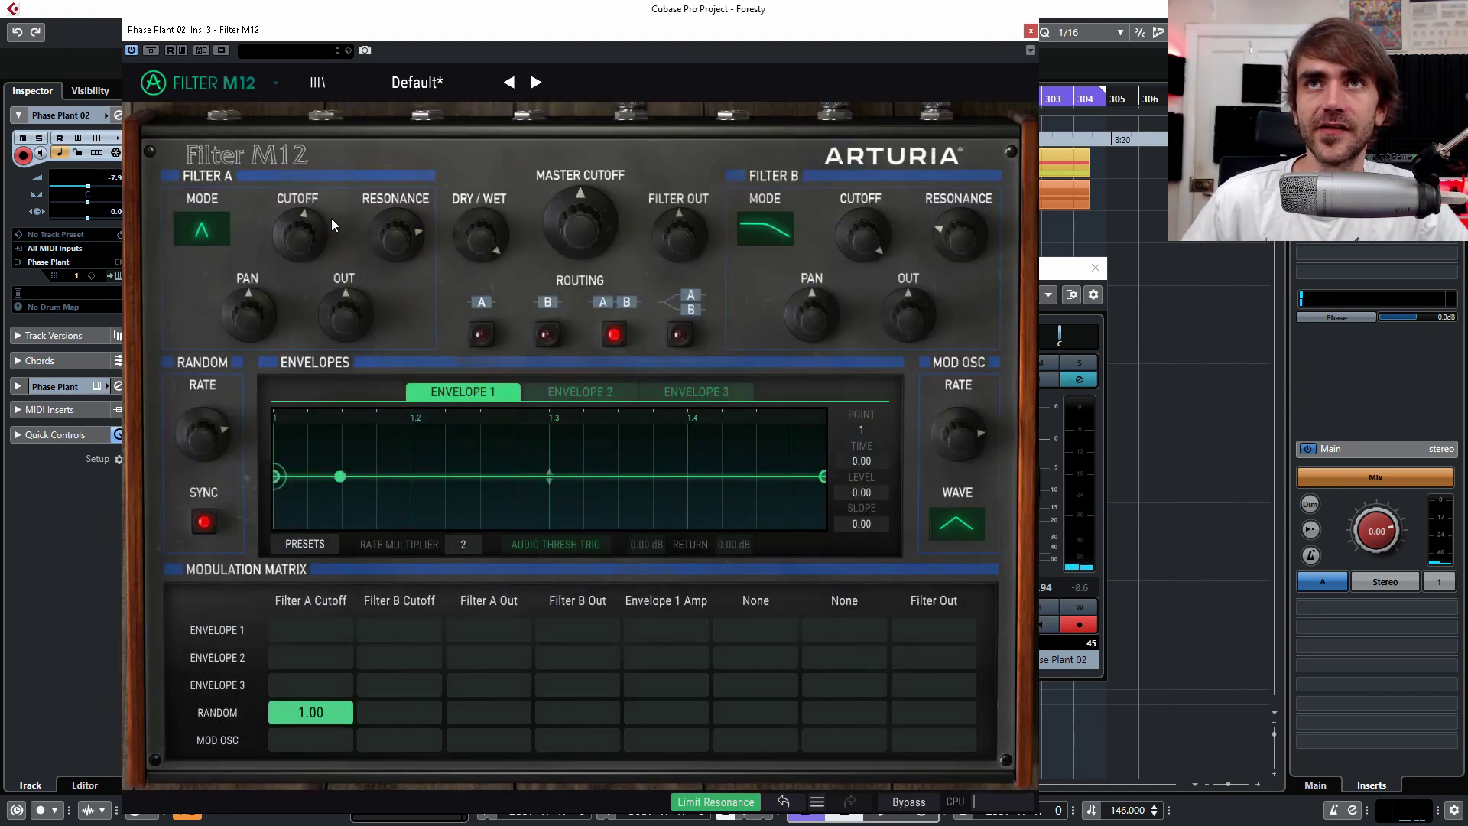
pyautogui.moveTo(328, 241)
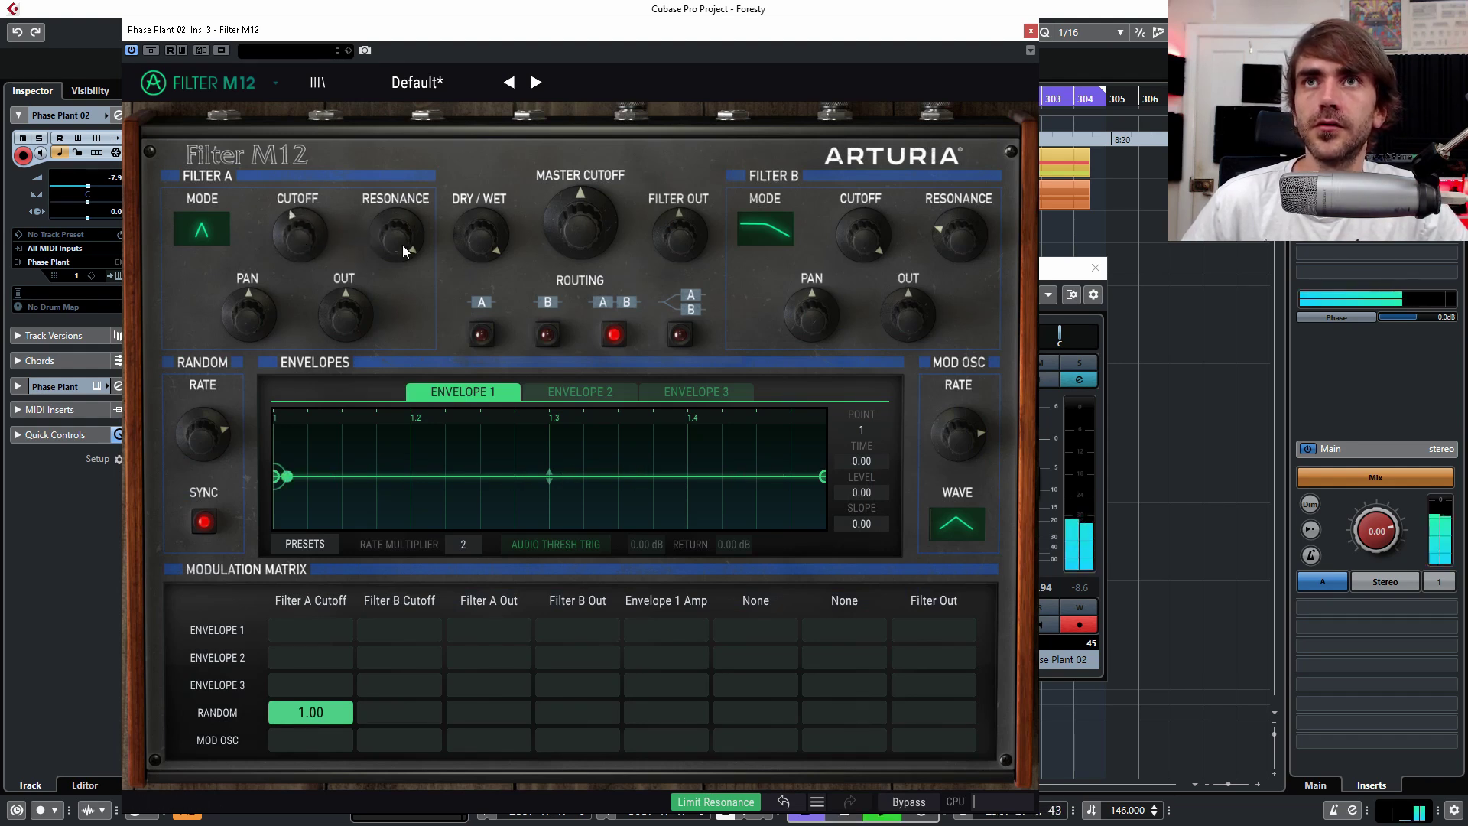
# Step: Lower Filter A's cutoff to 31 and set its Random modulation amount to 0.792
pyautogui.moveTo(310, 712)
pyautogui.mouseDown()
pyautogui.moveTo(310, 757)
pyautogui.moveTo(310, 734)
pyautogui.mouseUp()
pyautogui.moveTo(289, 243); pyautogui.dragTo(288, 268)
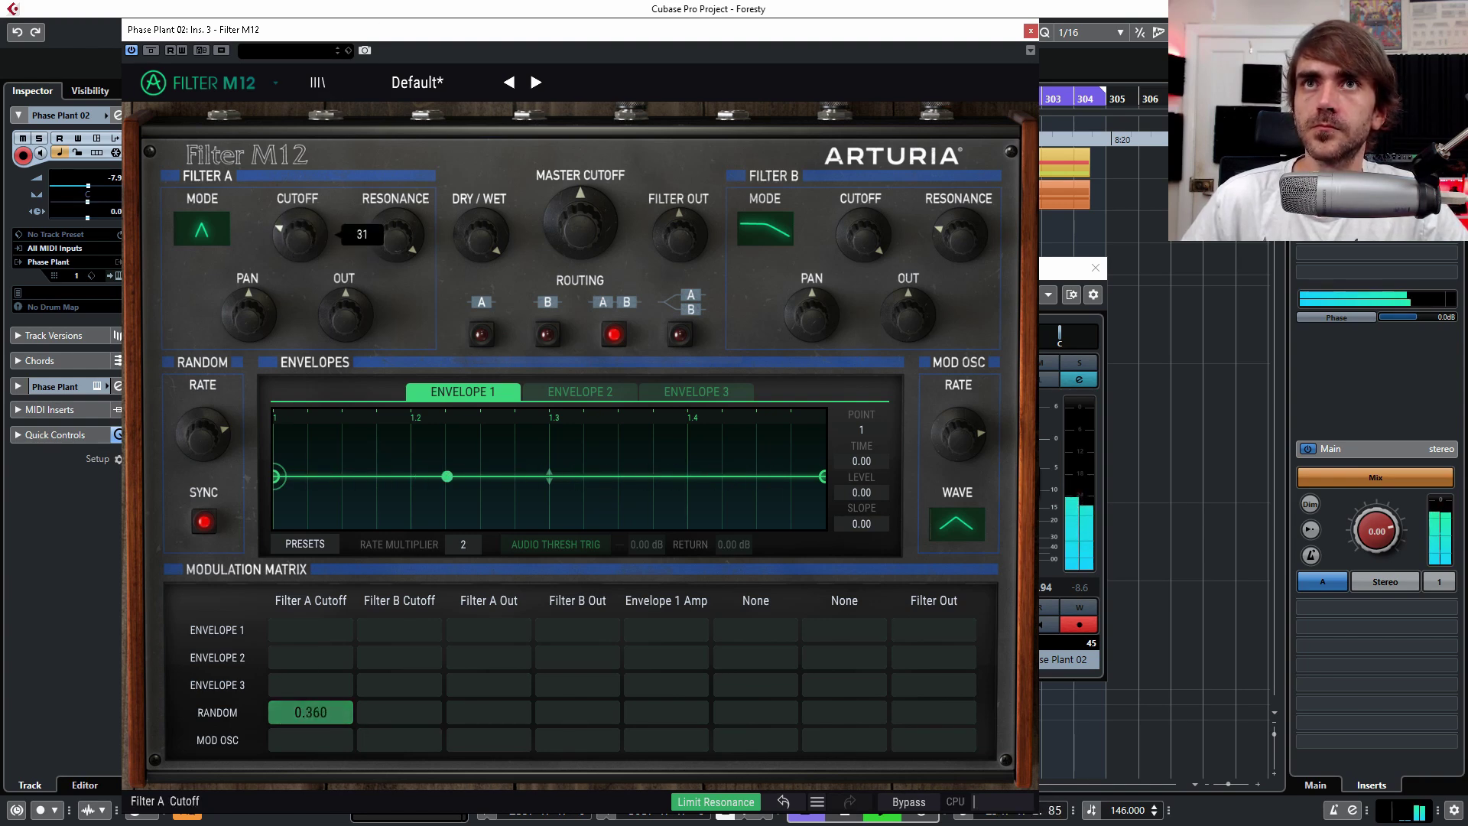
pyautogui.moveTo(310, 712); pyautogui.dragTo(310, 653)
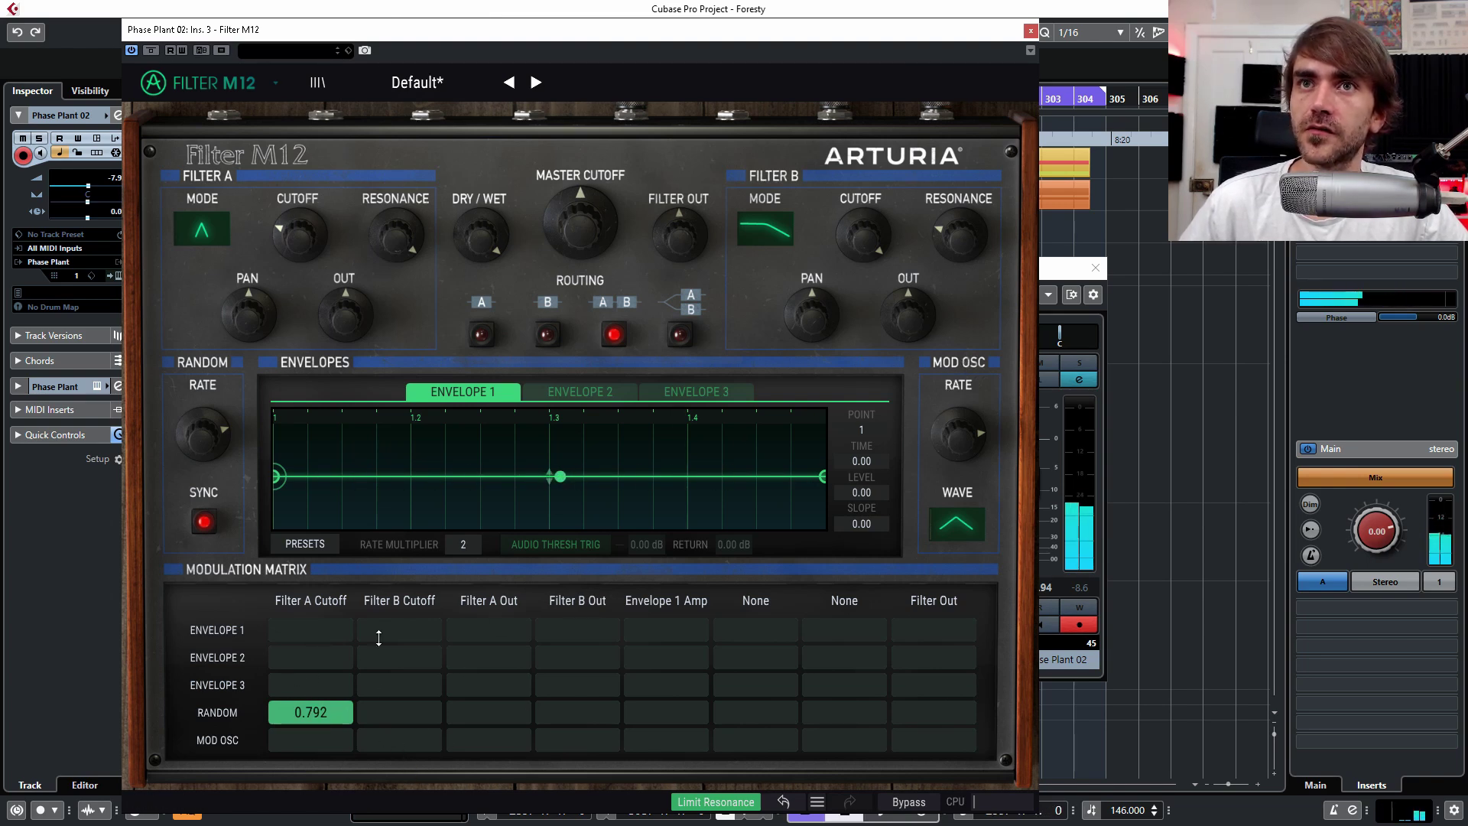
# Step: Modulate Filter B's cutoff with the Mod Osc and route the signal through Filter B only, with its cutoff at minimum
pyautogui.click(399, 739)
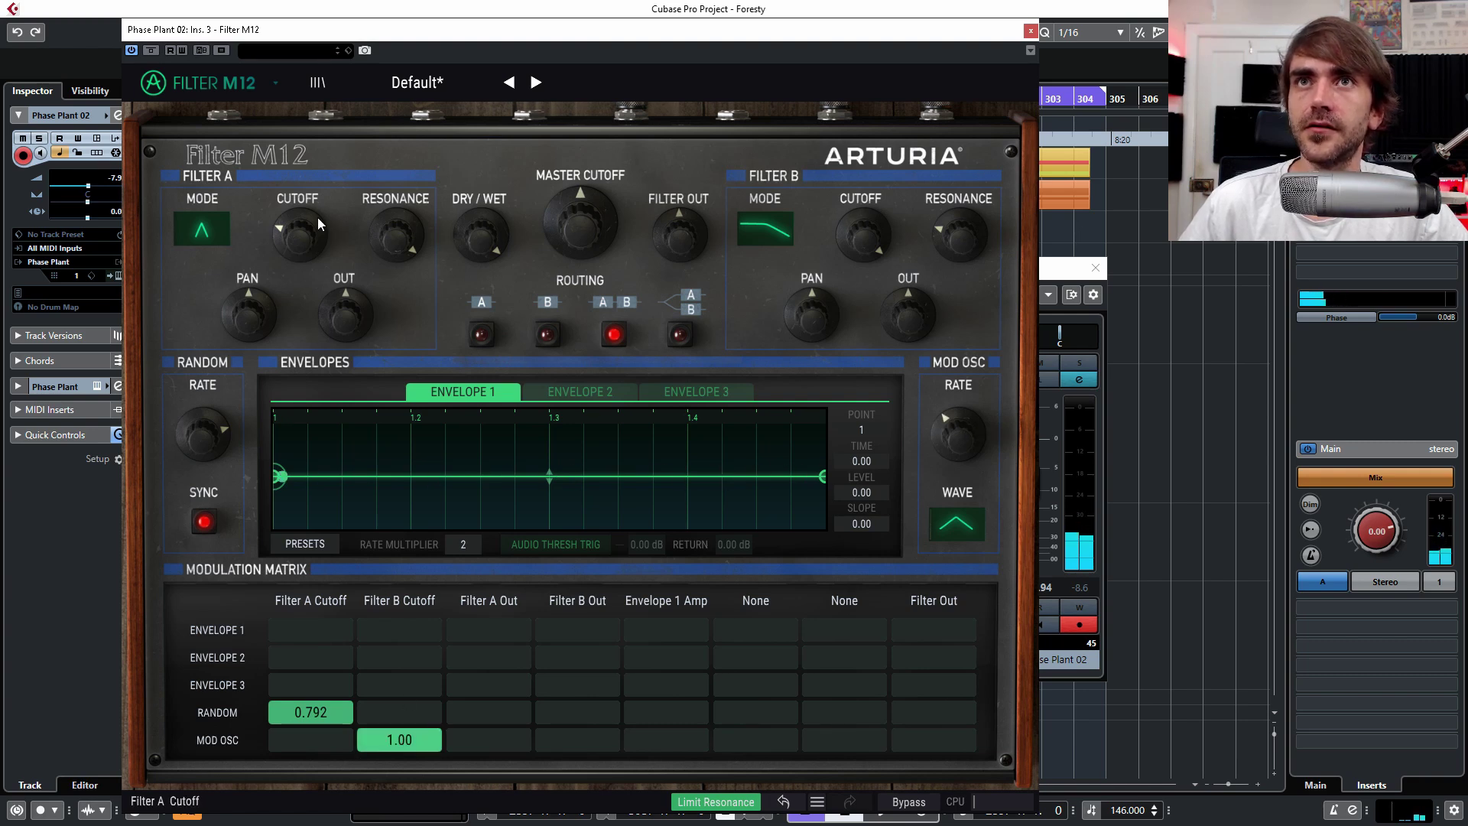
pyautogui.click(551, 333)
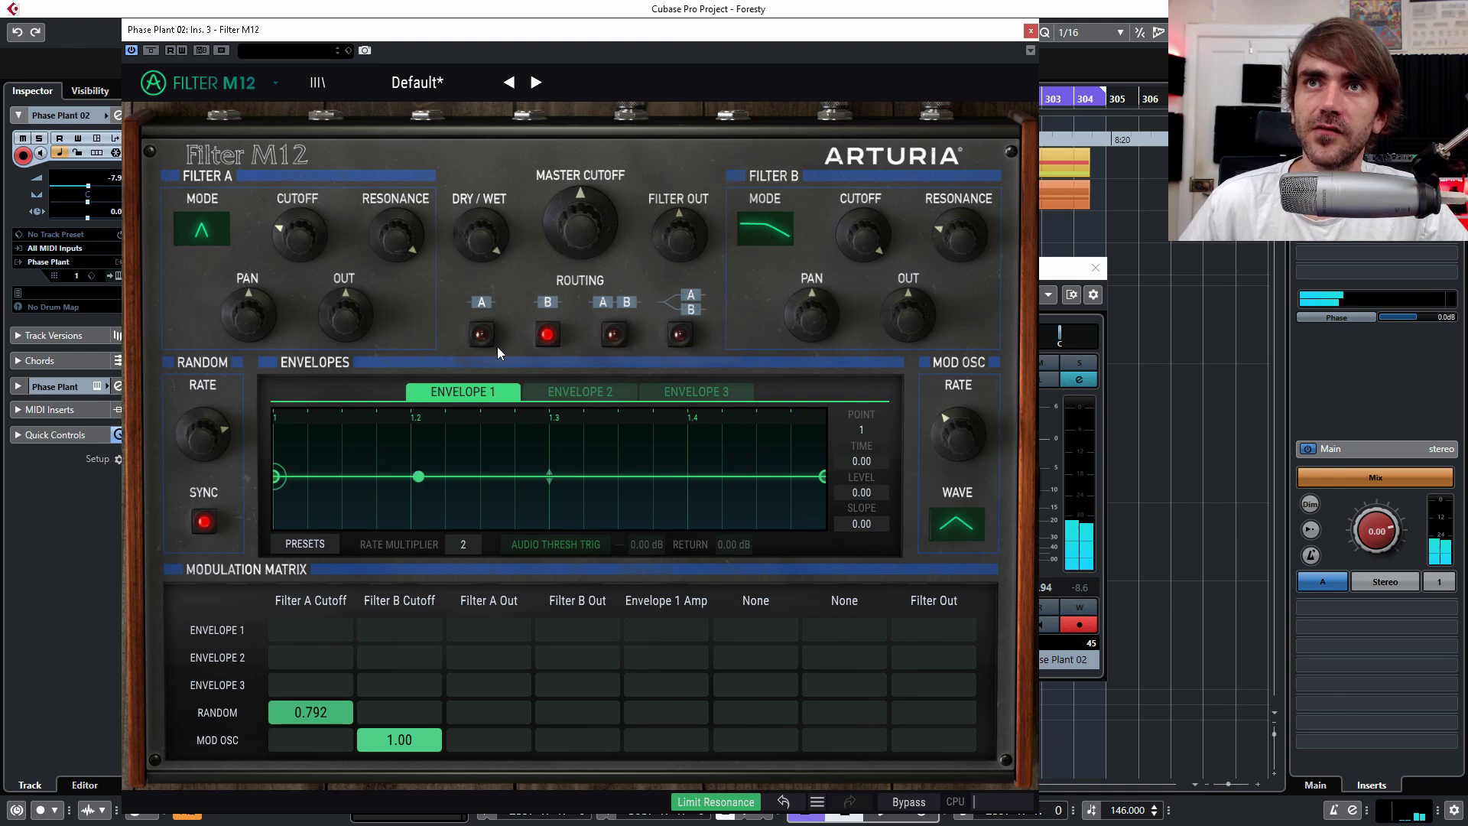
pyautogui.click(614, 334)
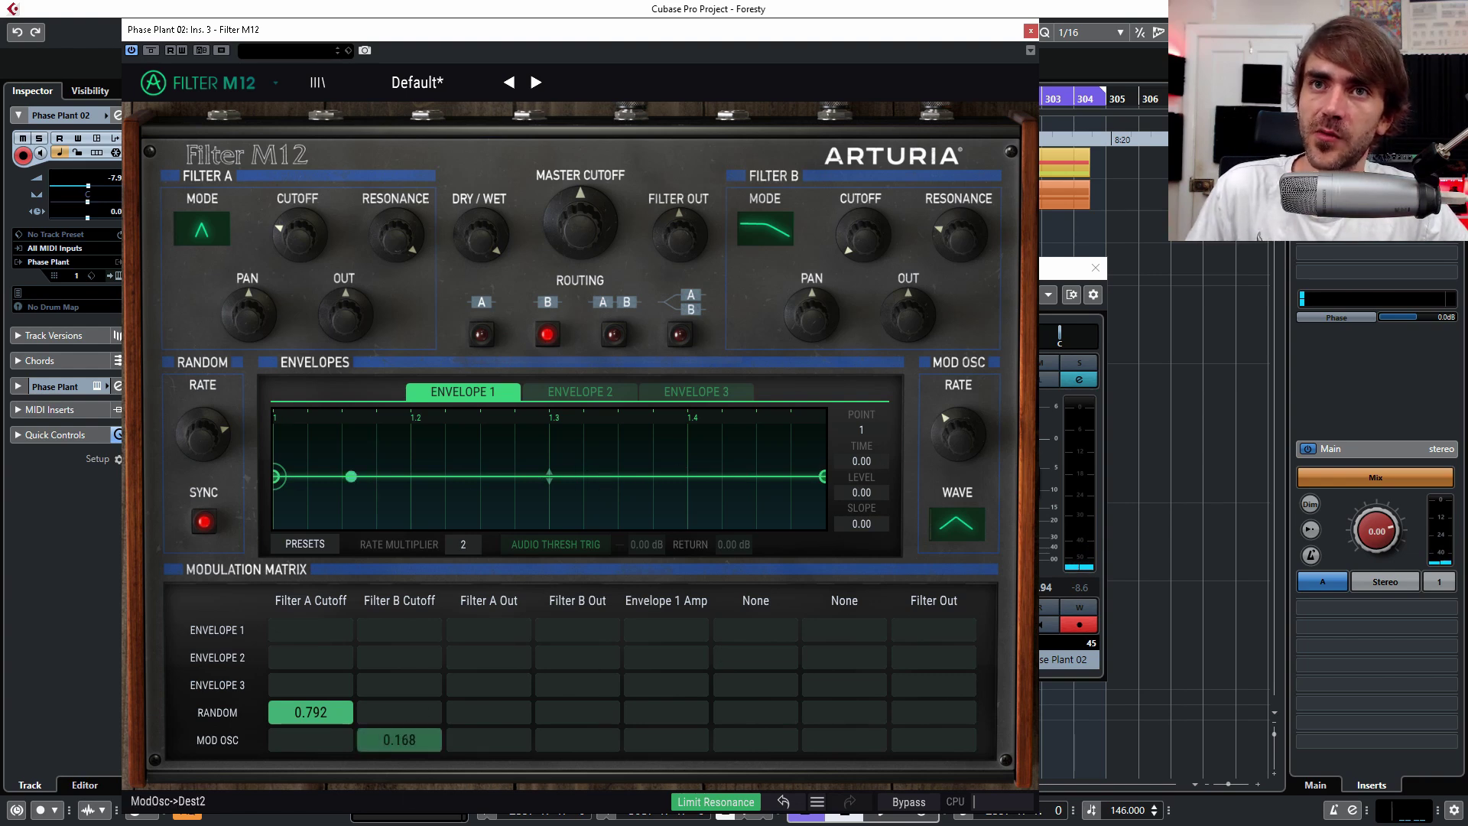
# Step: Try Mod Osc rates up to 262 Hz, bring the rate down to minimum, and remove its modulation from Filter B's cutoff
pyautogui.moveTo(957, 433)
pyautogui.mouseDown()
pyautogui.moveTo(958, 413)
pyautogui.moveTo(963, 455)
pyautogui.moveTo(958, 427)
pyautogui.mouseUp()
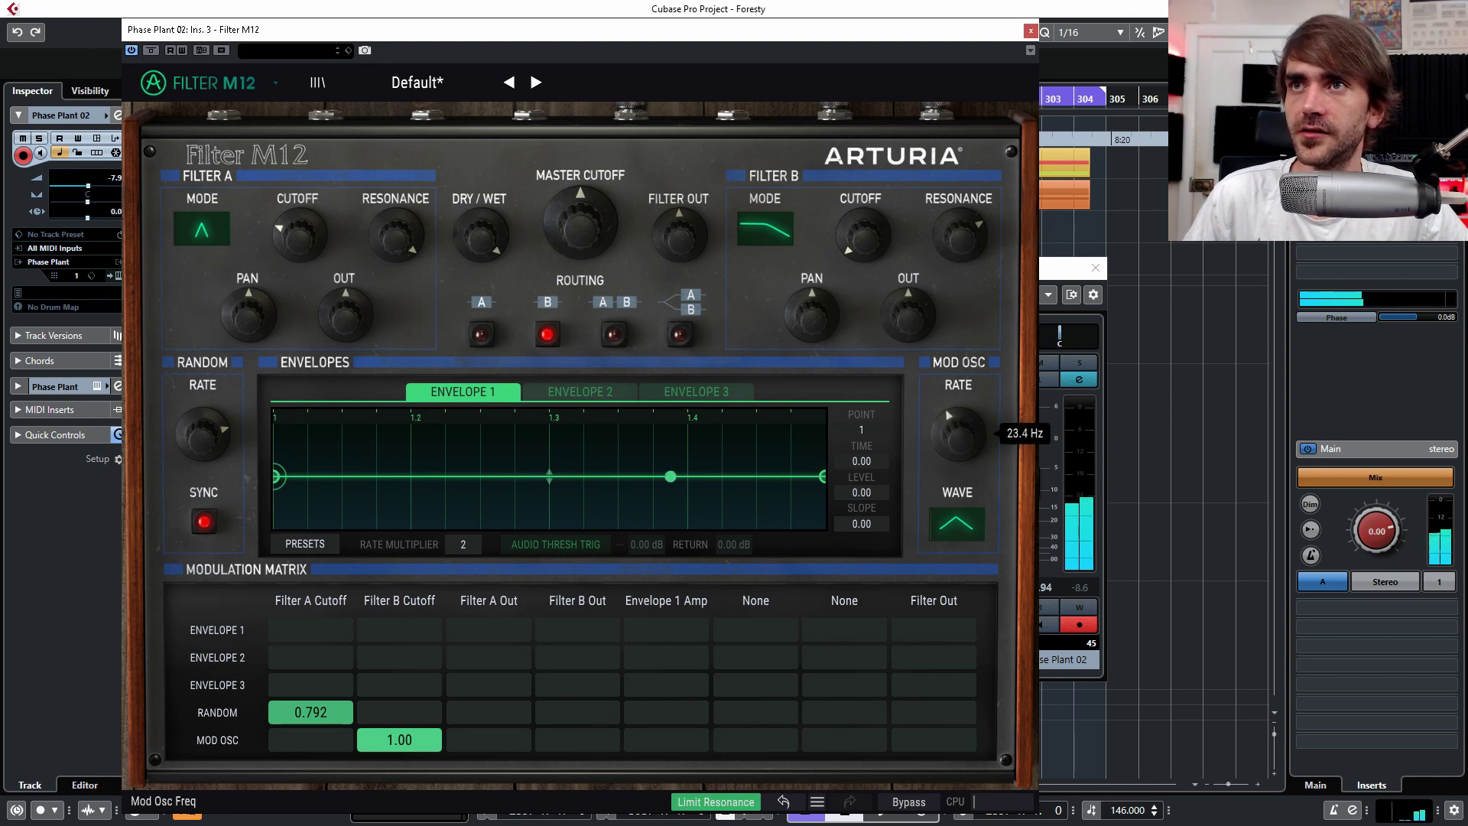
pyautogui.moveTo(958, 433)
pyautogui.mouseDown()
pyautogui.moveTo(965, 453)
pyautogui.moveTo(966, 428)
pyautogui.mouseUp()
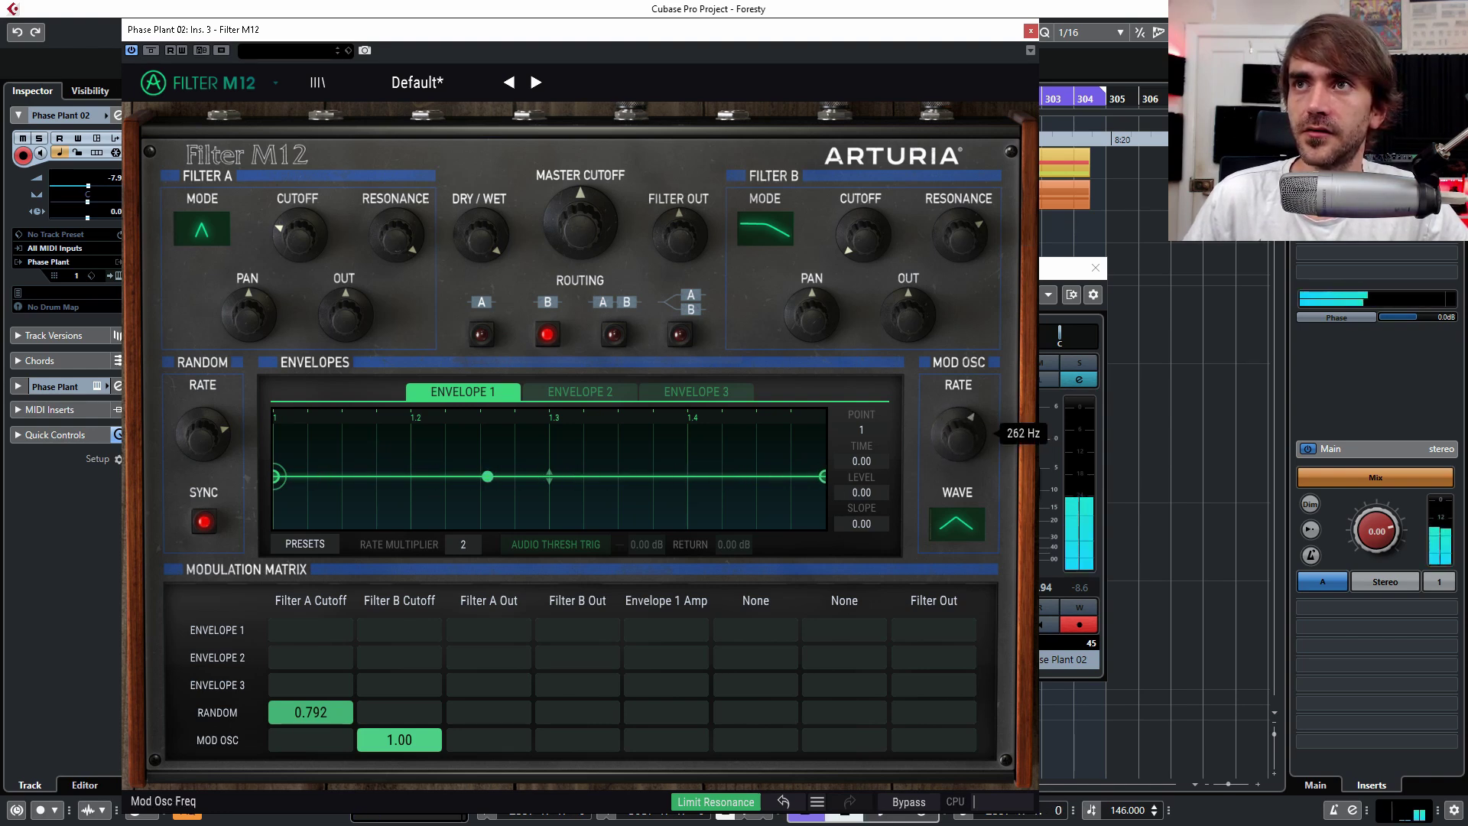
pyautogui.moveTo(966, 428); pyautogui.dragTo(948, 482)
pyautogui.moveTo(400, 739); pyautogui.dragTo(399, 769)
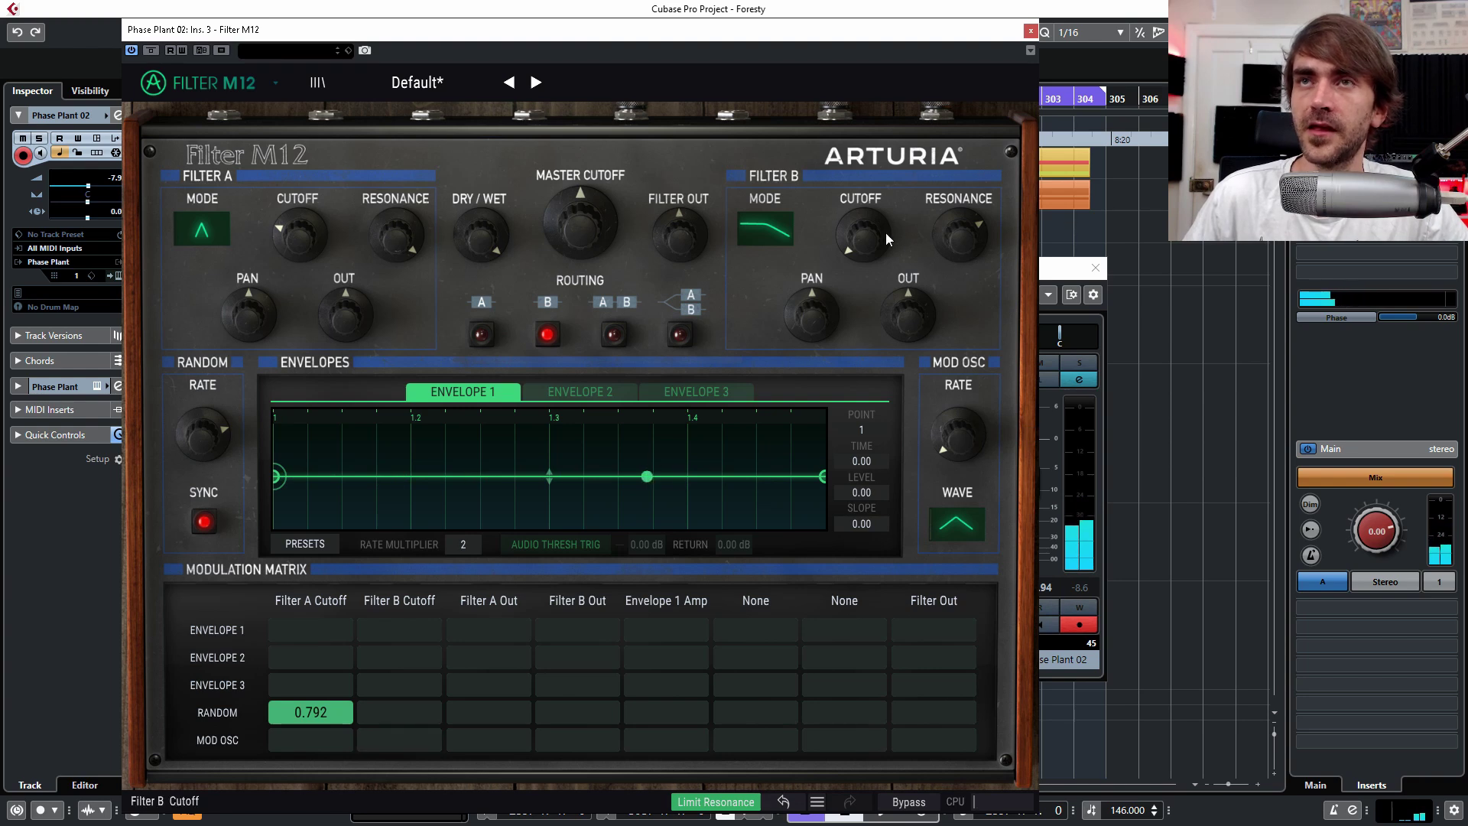
# Step: Raise Filter B's cutoff to midrange and modulate it with the Mod Osc at 1.00
pyautogui.moveTo(885, 232)
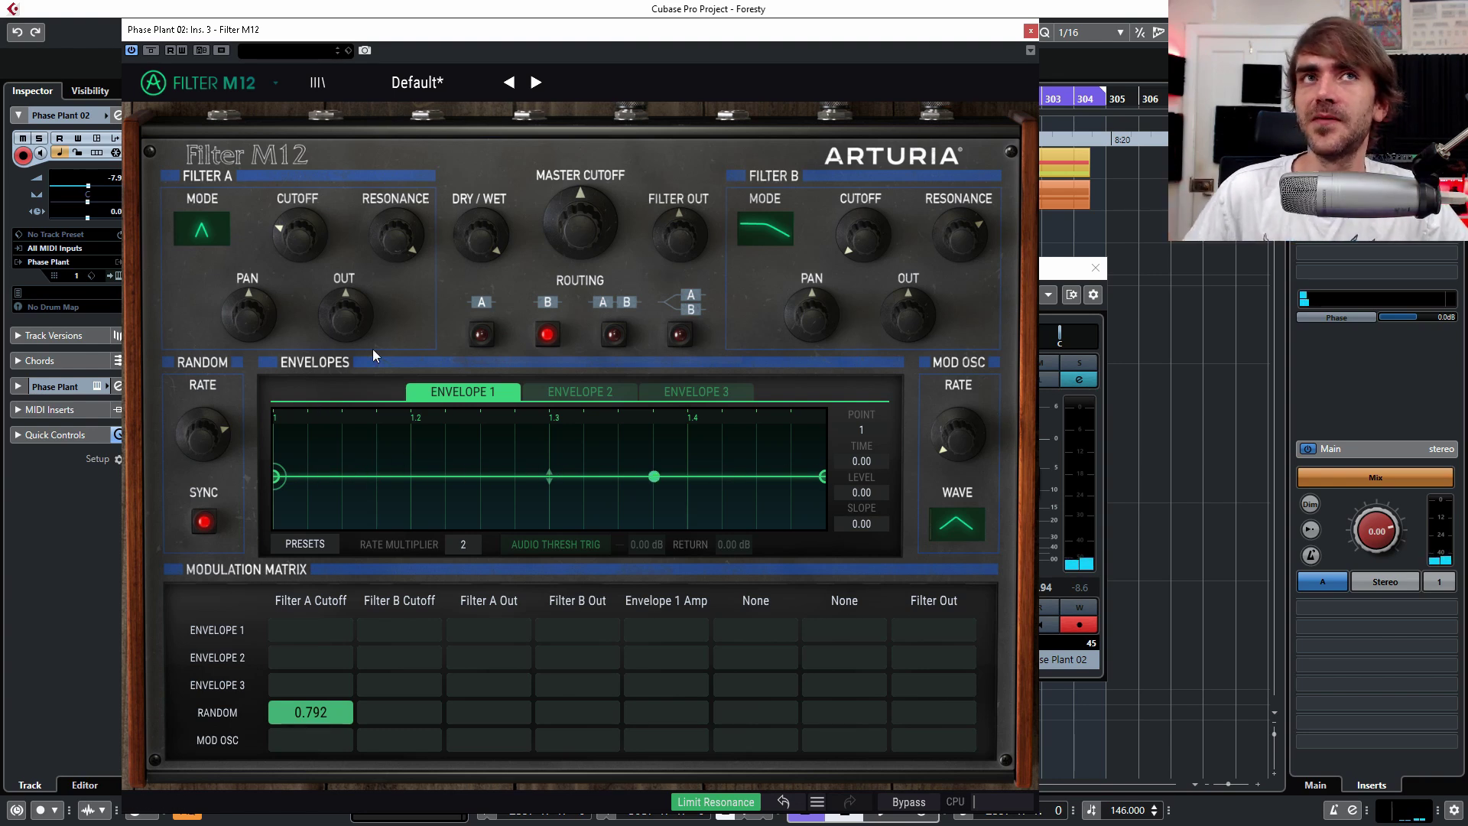
pyautogui.moveTo(968, 435); pyautogui.dragTo(968, 382)
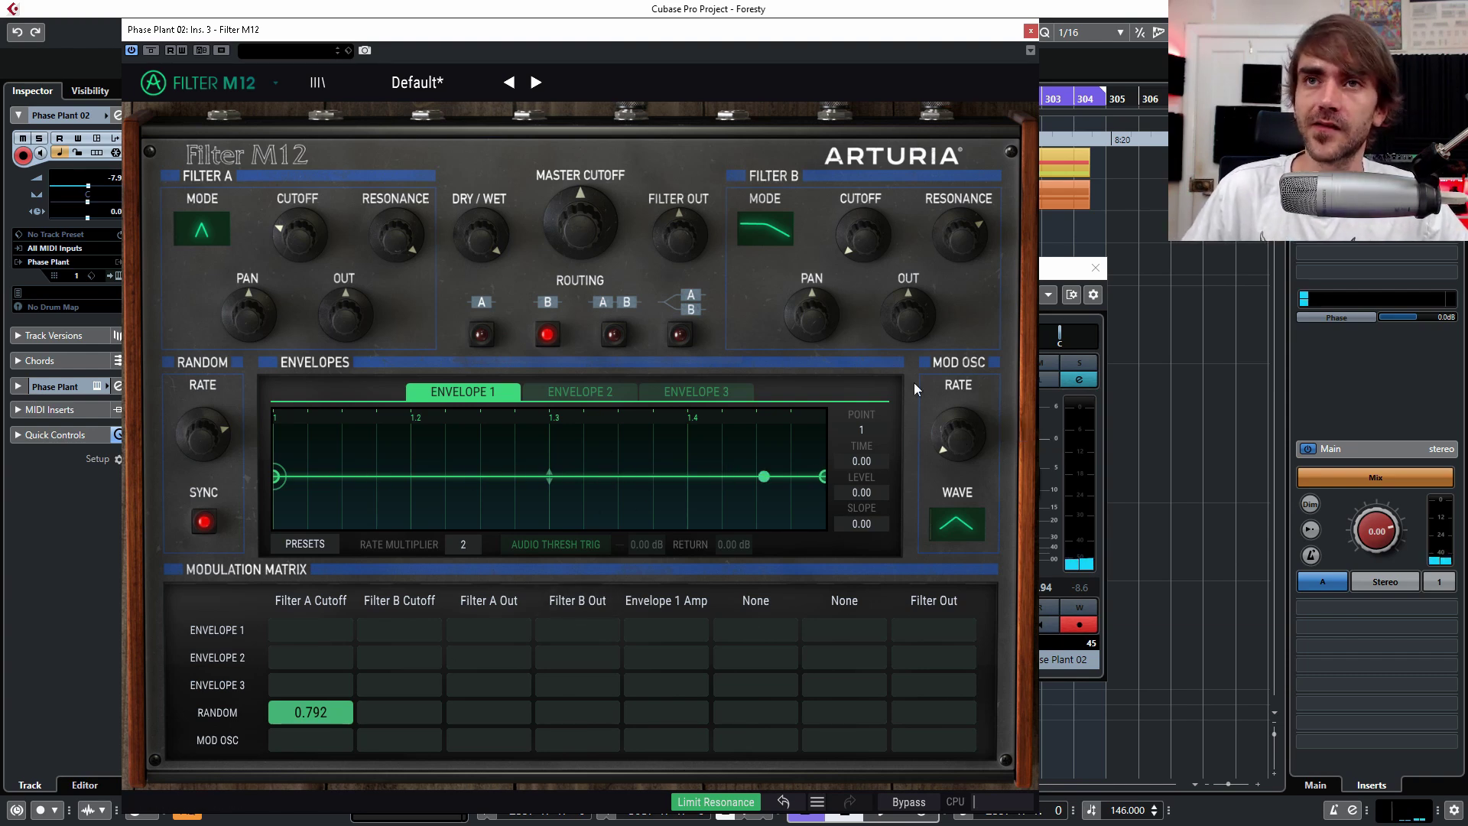
pyautogui.moveTo(862, 237); pyautogui.dragTo(862, 201)
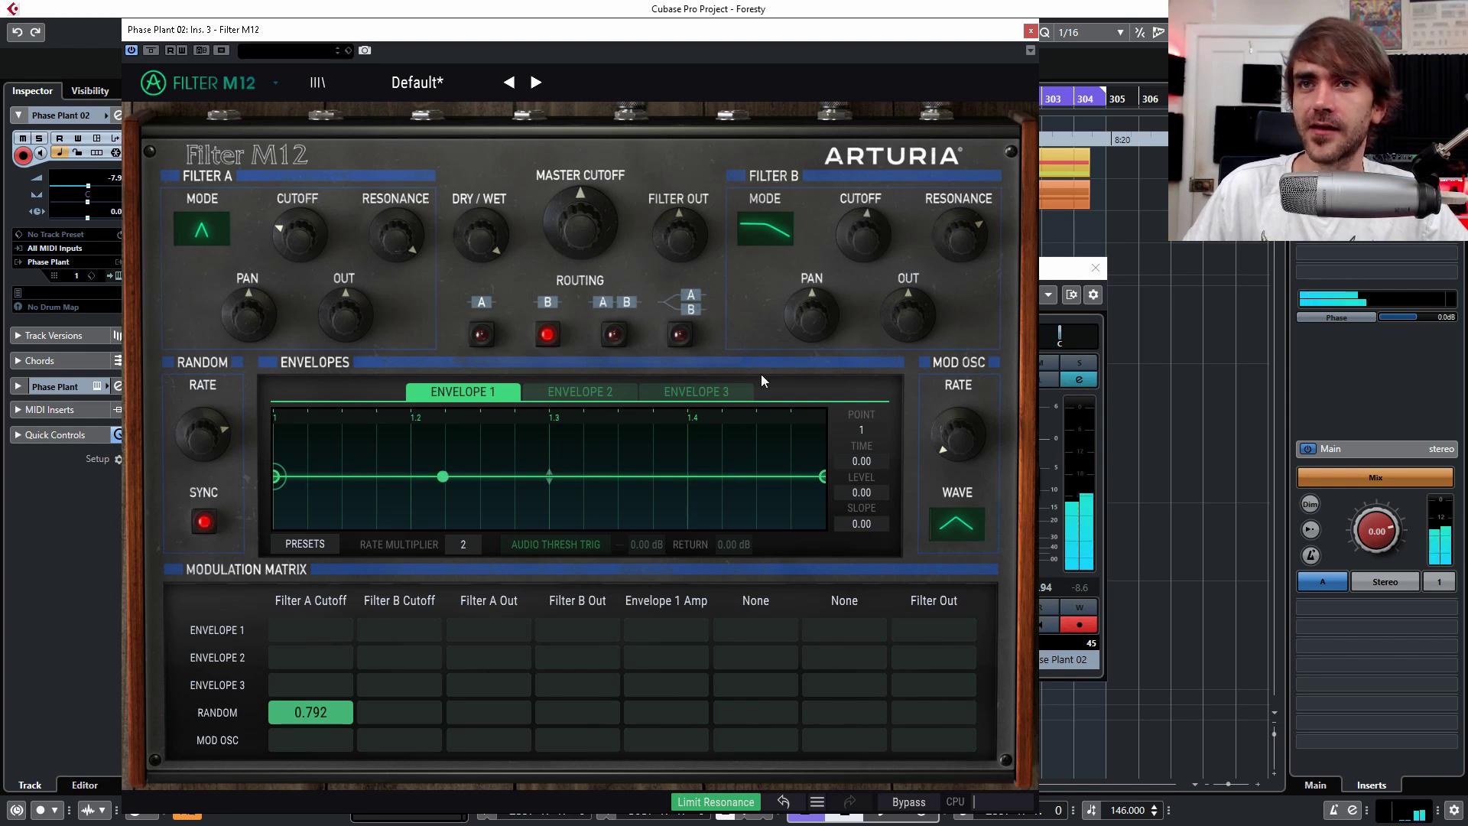
pyautogui.moveTo(425, 739); pyautogui.dragTo(519, 585)
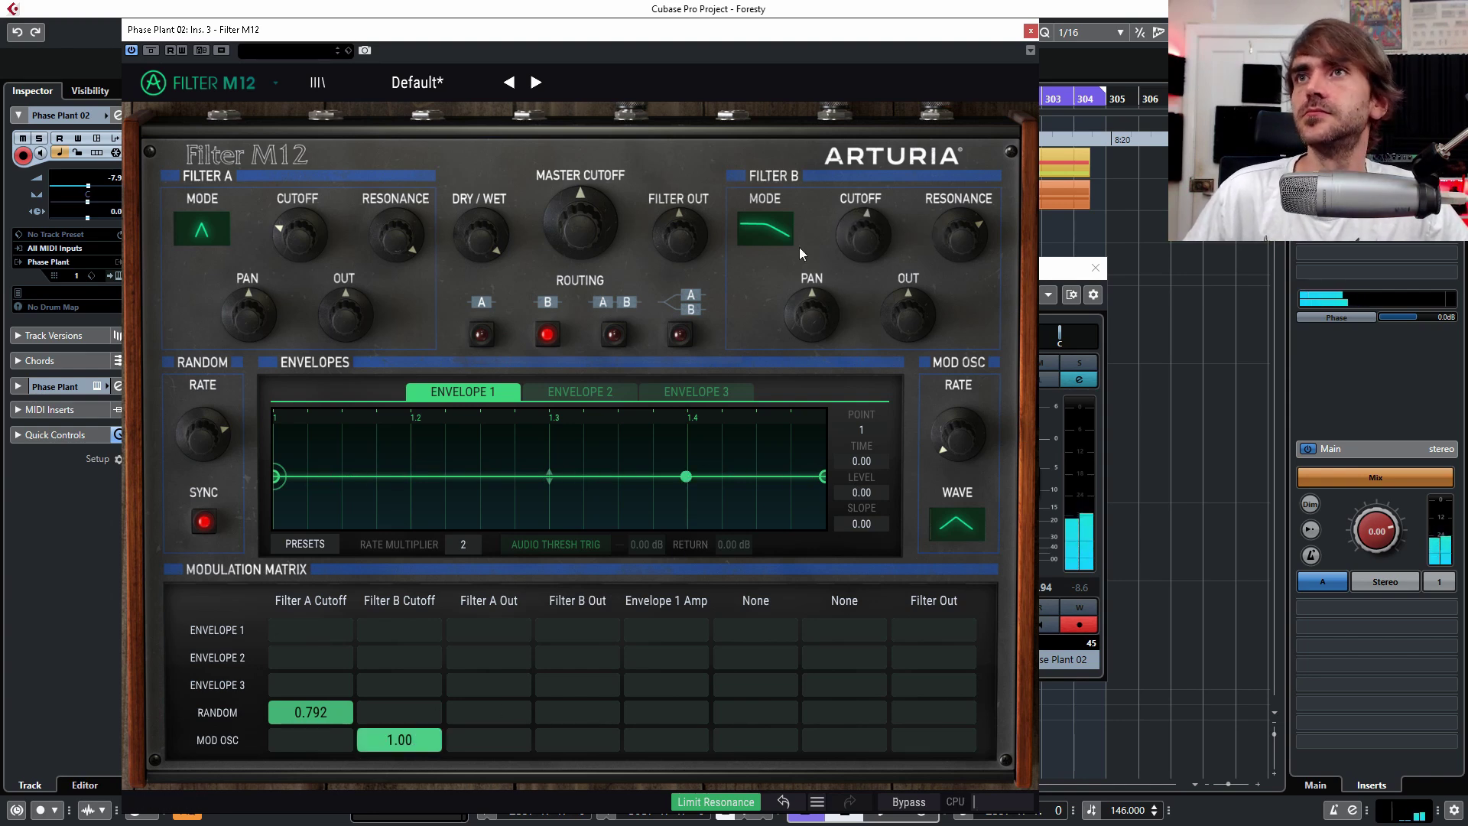
# Step: Return Filter B's cutoff to minimum, raise the Mod Osc rate slightly, and route Filters A and B in series
pyautogui.moveTo(862, 235); pyautogui.dragTo(863, 257)
pyautogui.moveTo(958, 433); pyautogui.dragTo(958, 409)
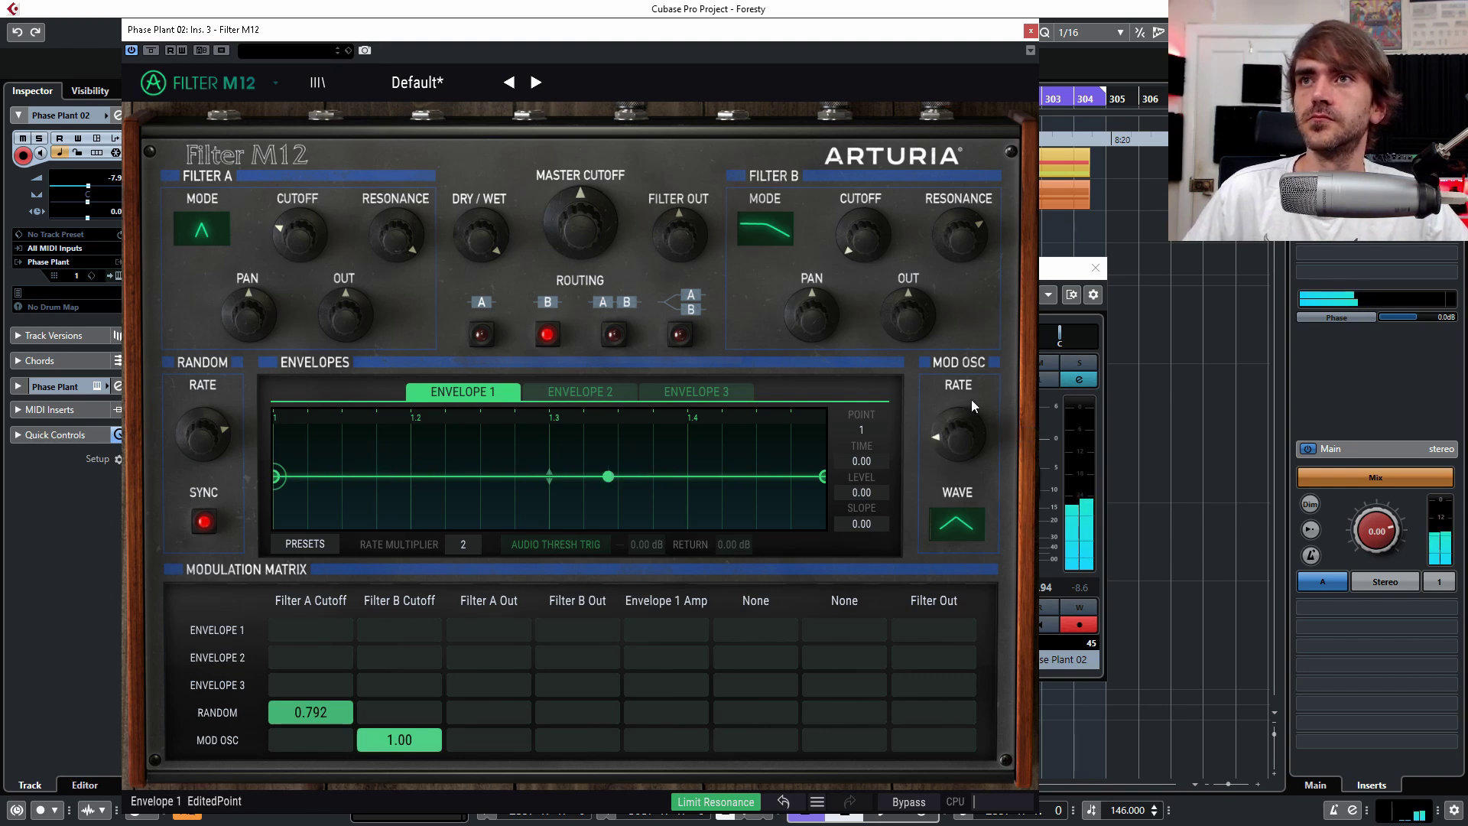
pyautogui.click(611, 333)
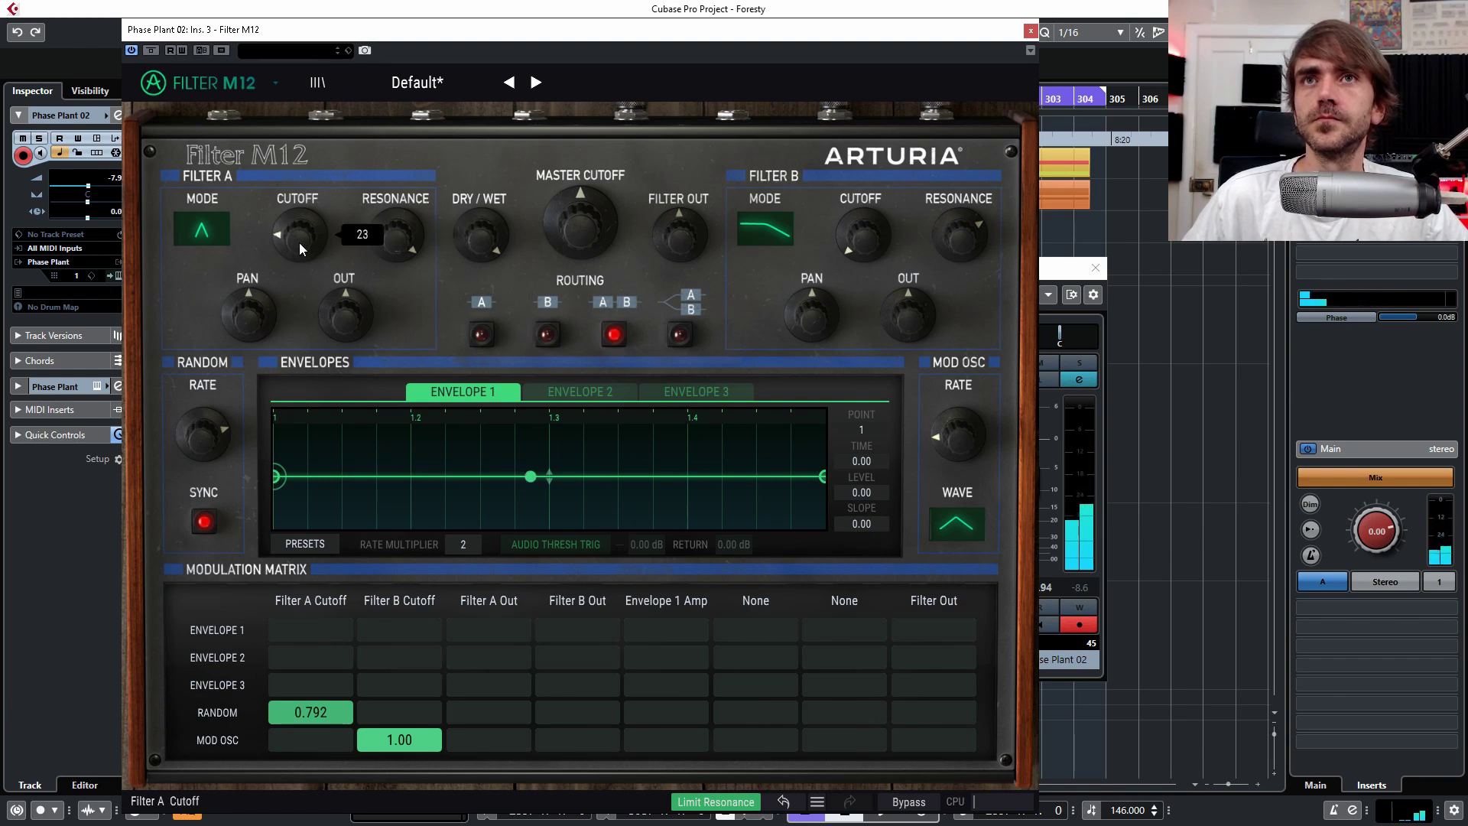
# Step: Set Filter A's Random cutoff modulation to 0.544, route the signal through Filter A only, and close Filter M12
pyautogui.moveTo(310, 712); pyautogui.dragTo(310, 743)
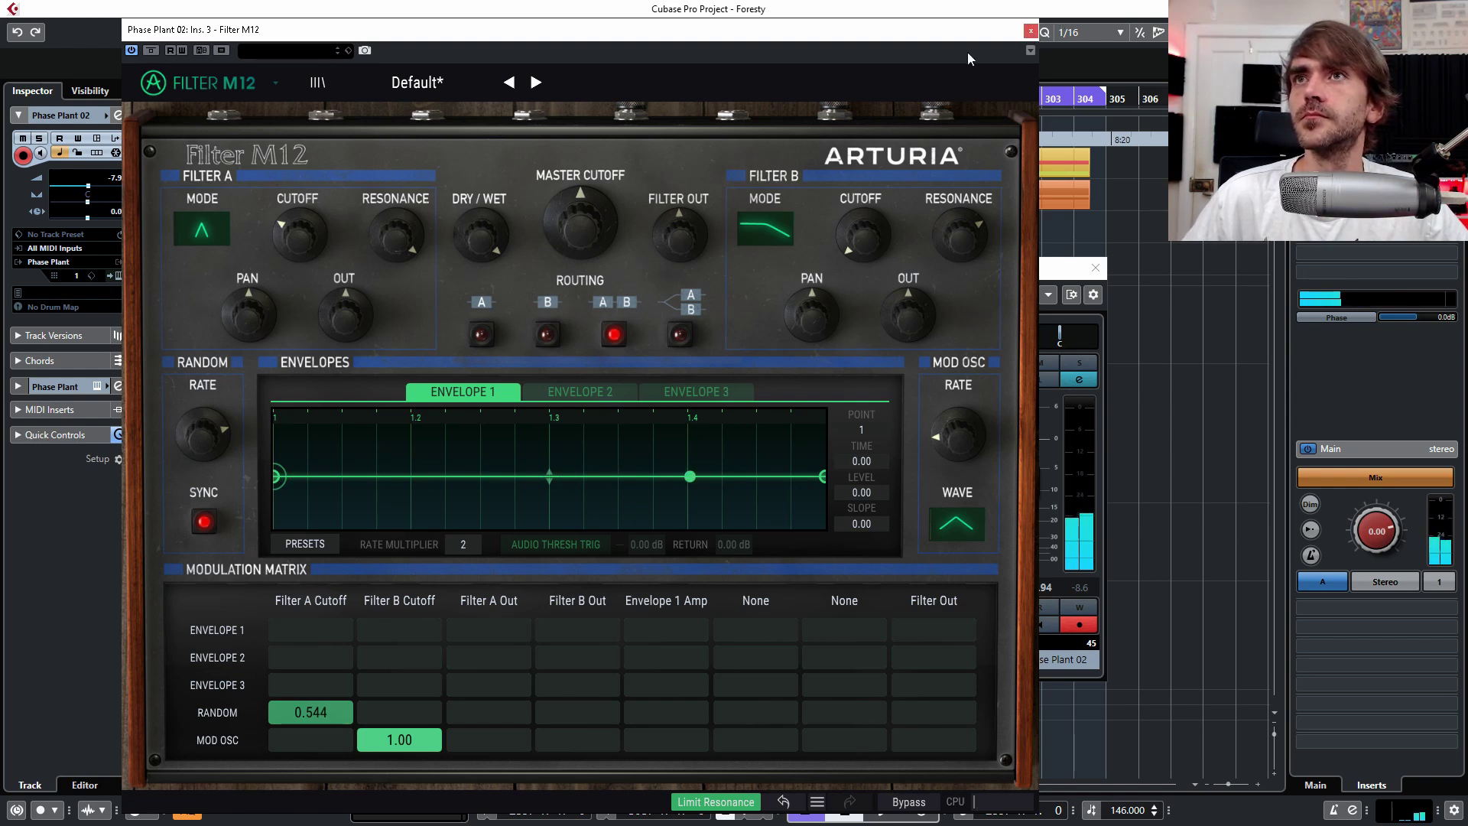
pyautogui.click(482, 334)
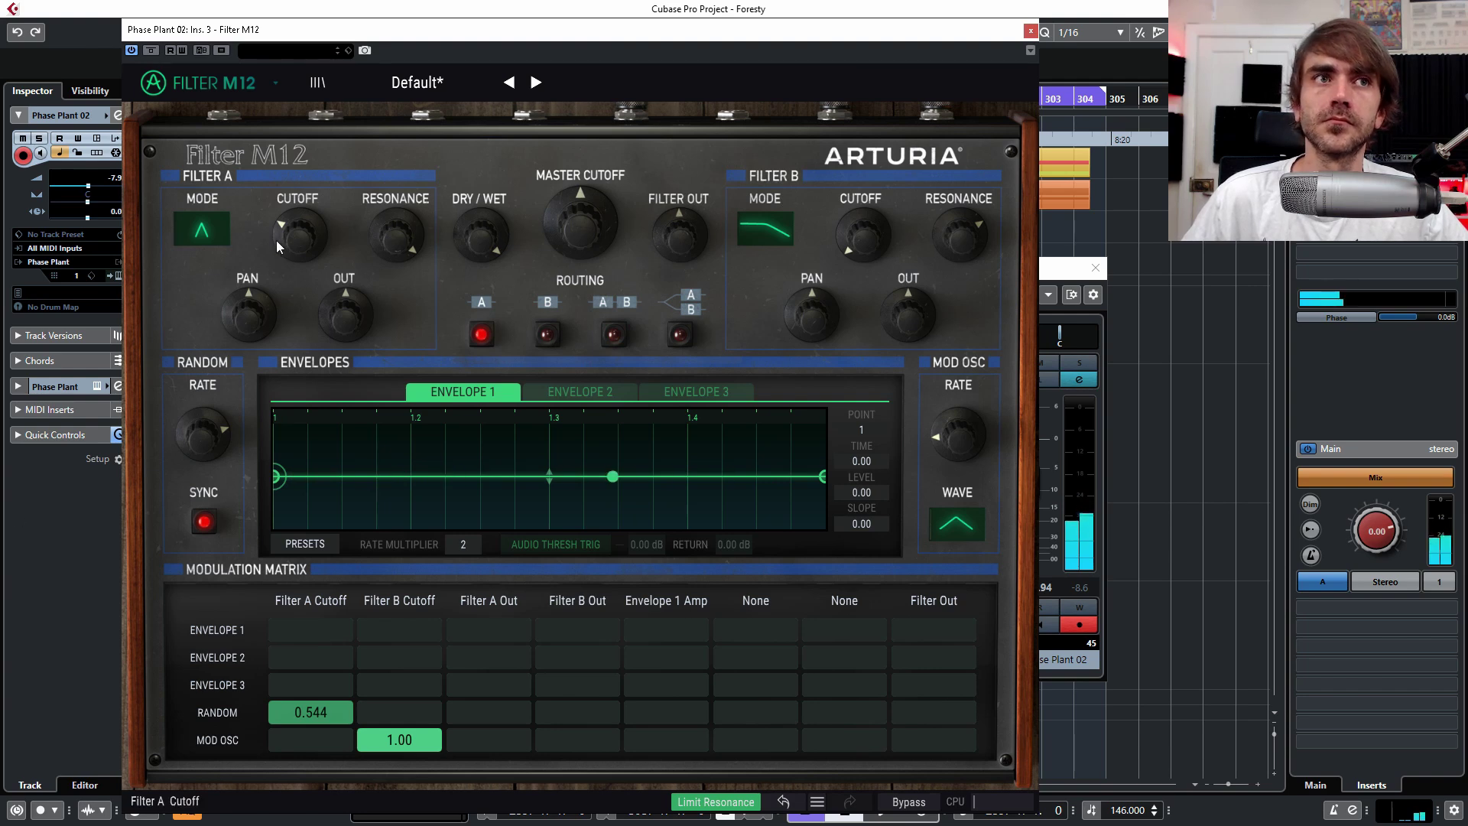
pyautogui.click(1030, 31)
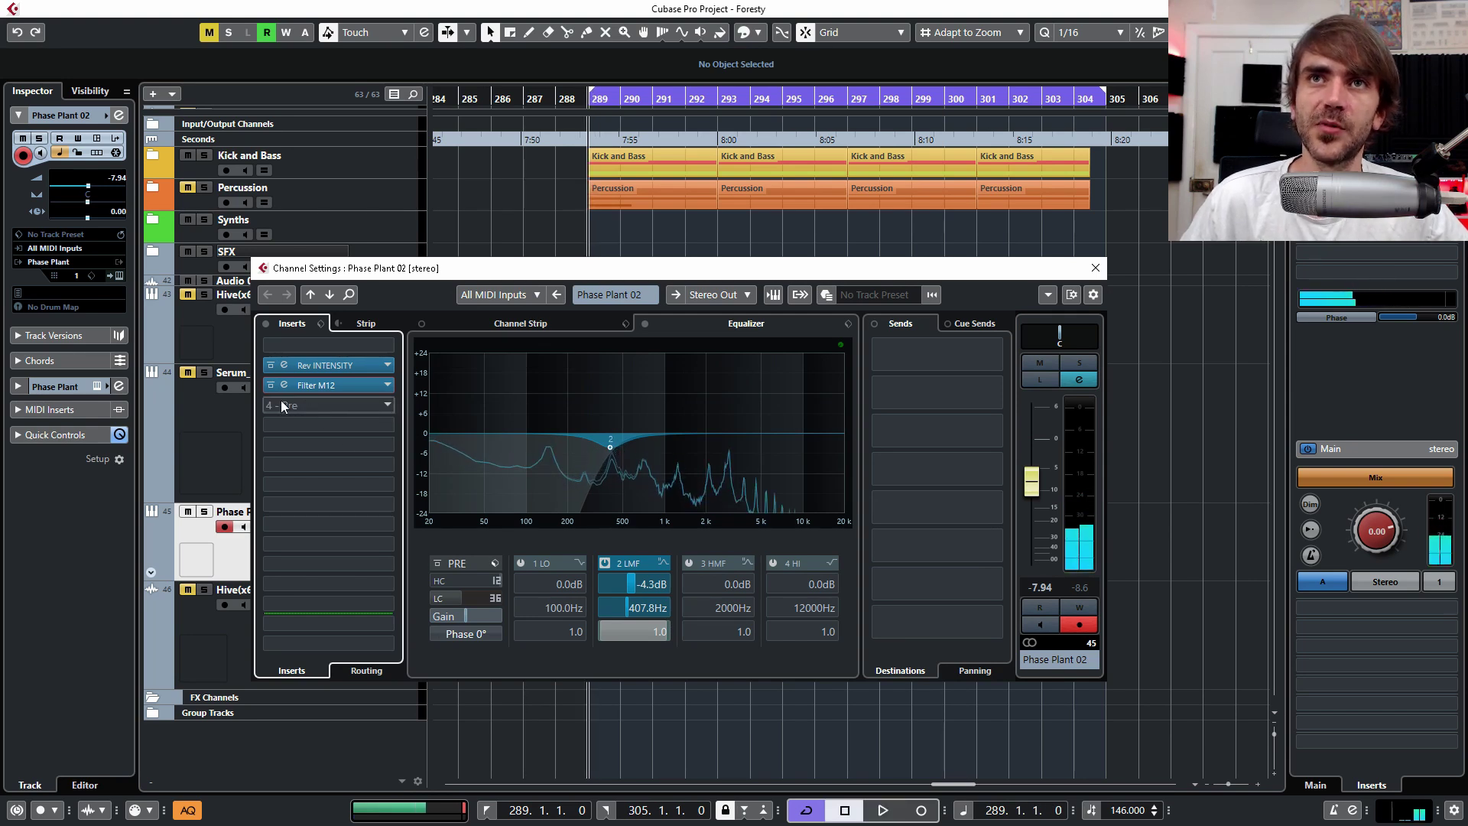
# Step: Insert the Arturia Delay ETERNITY in the fourth insert slot of Phase Plant 02
pyautogui.click(303, 405)
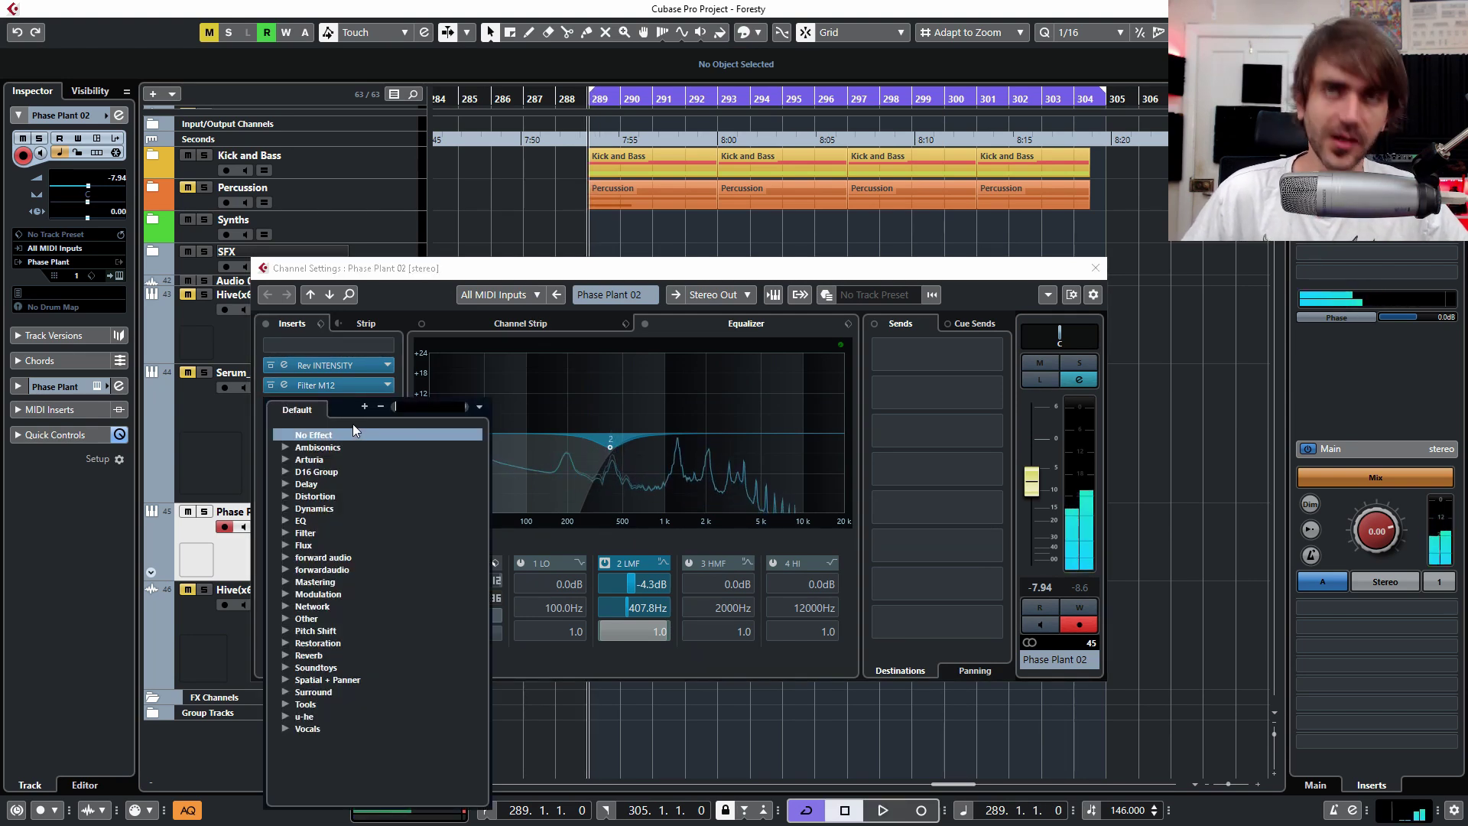
pyautogui.click(285, 459)
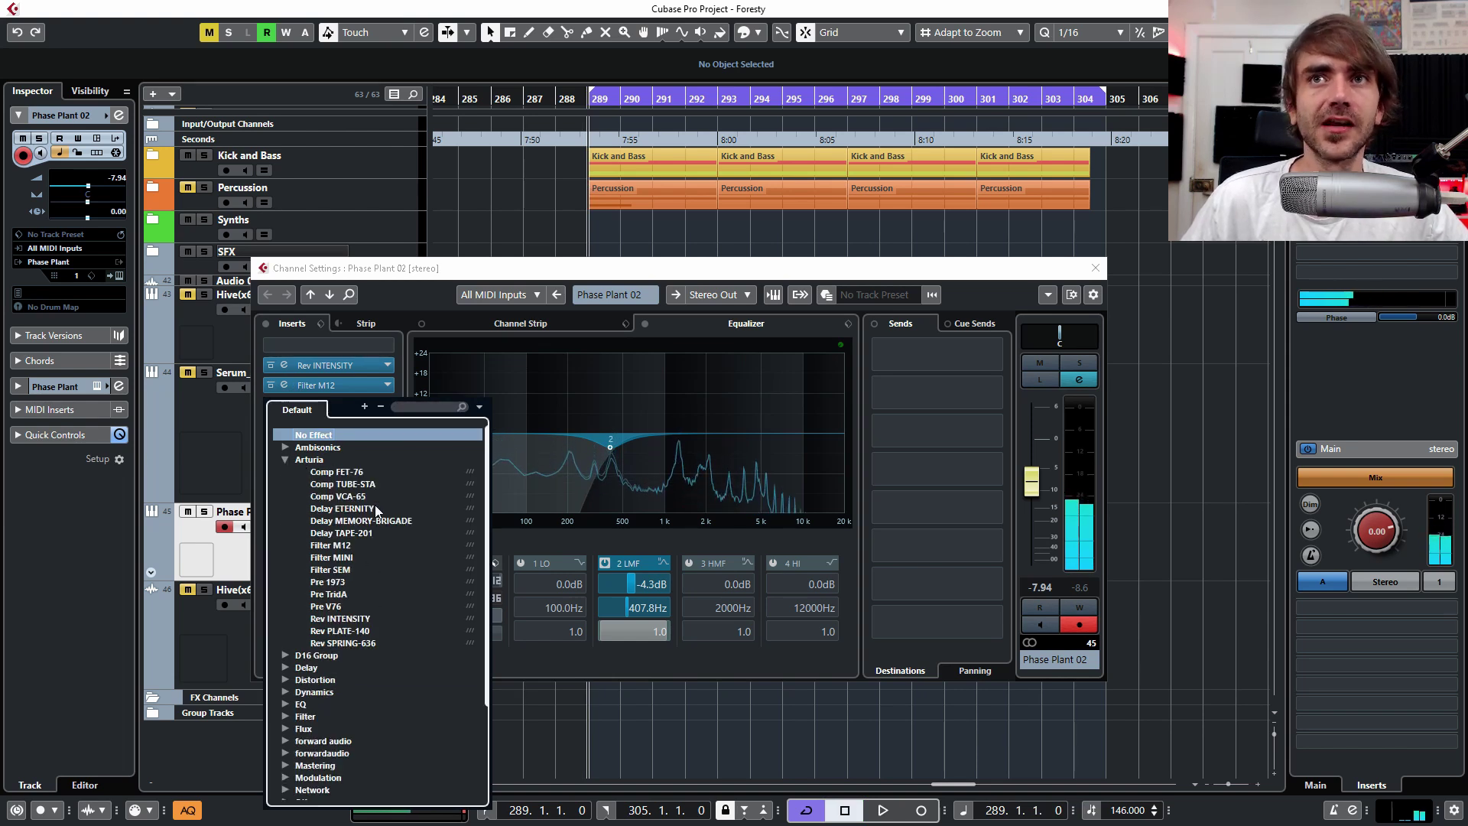
pyautogui.click(341, 434)
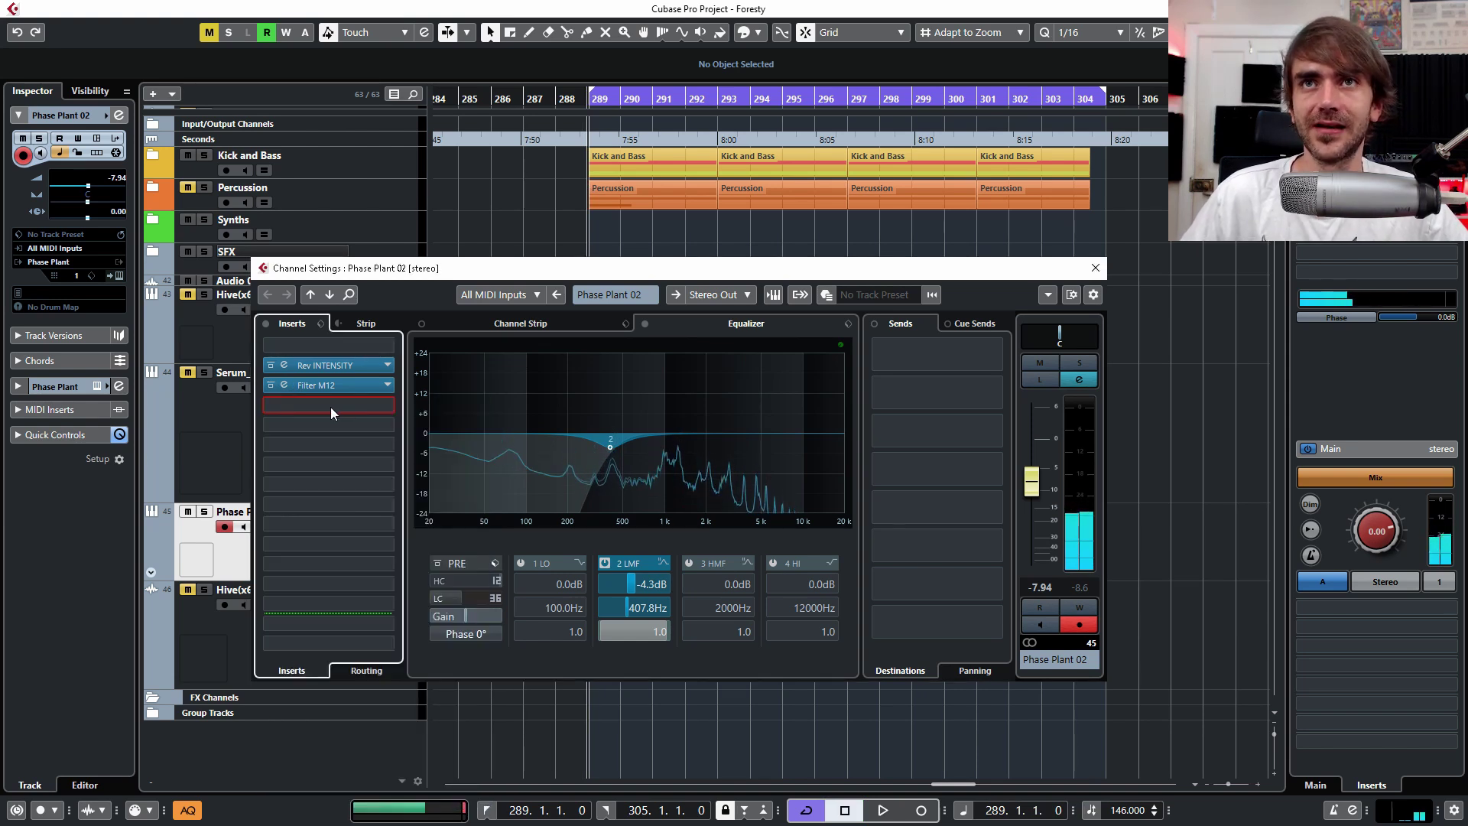
# Step: Insert a second Rev INTENSITY in the fifth insert slot, after Delay ETERNITY
pyautogui.click(295, 426)
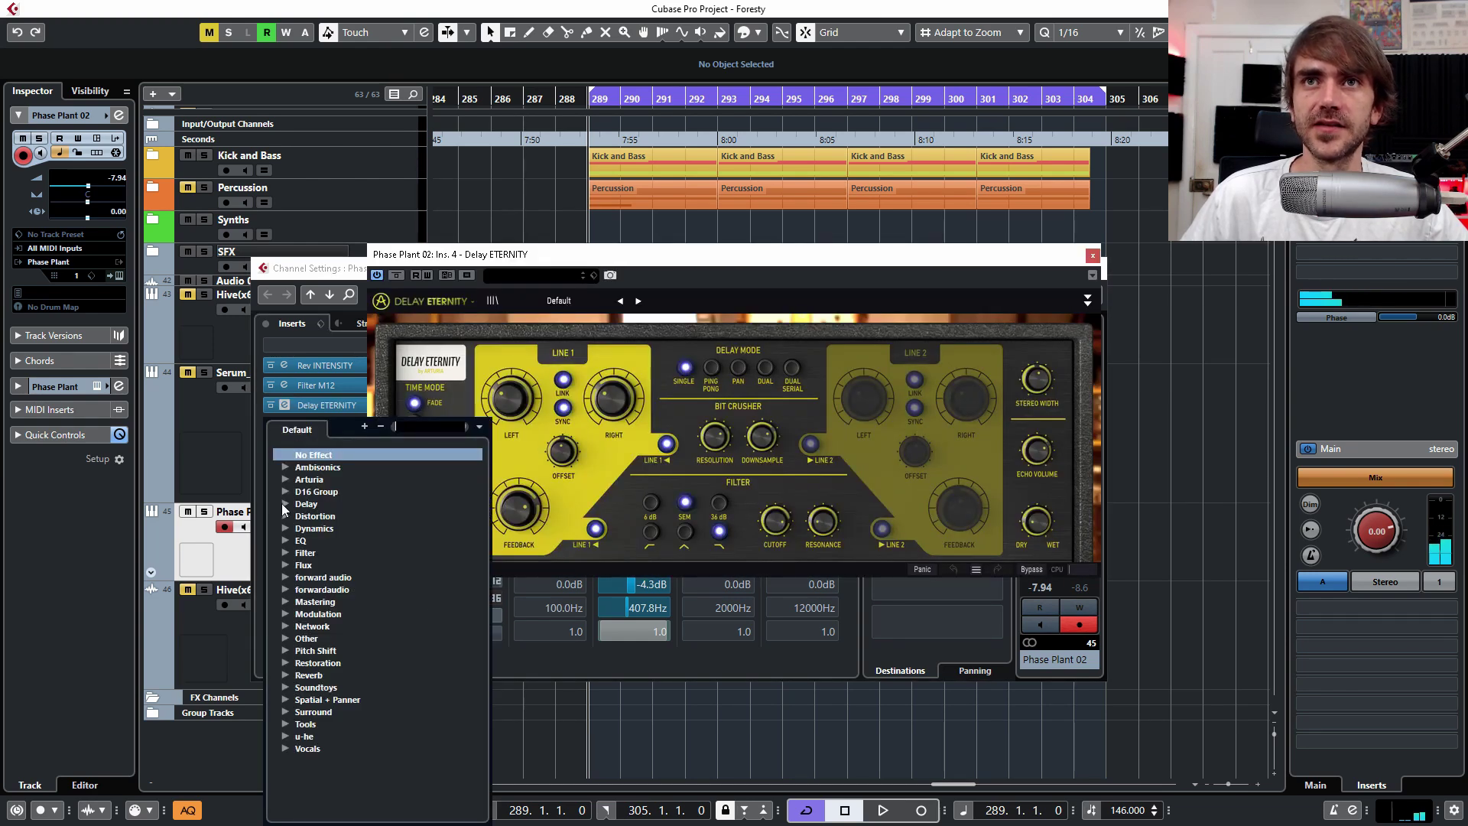
pyautogui.click(284, 480)
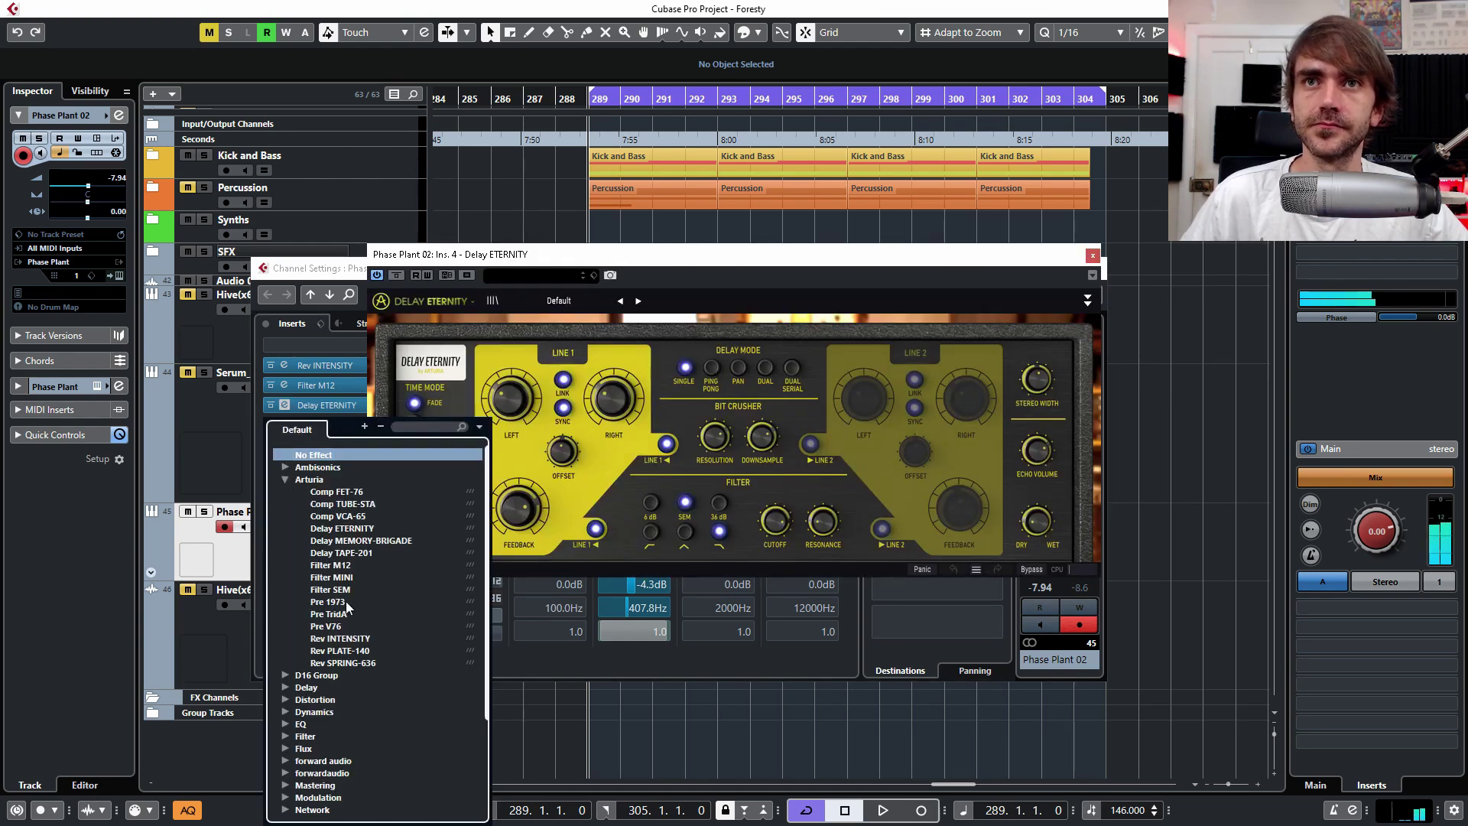
pyautogui.click(353, 651)
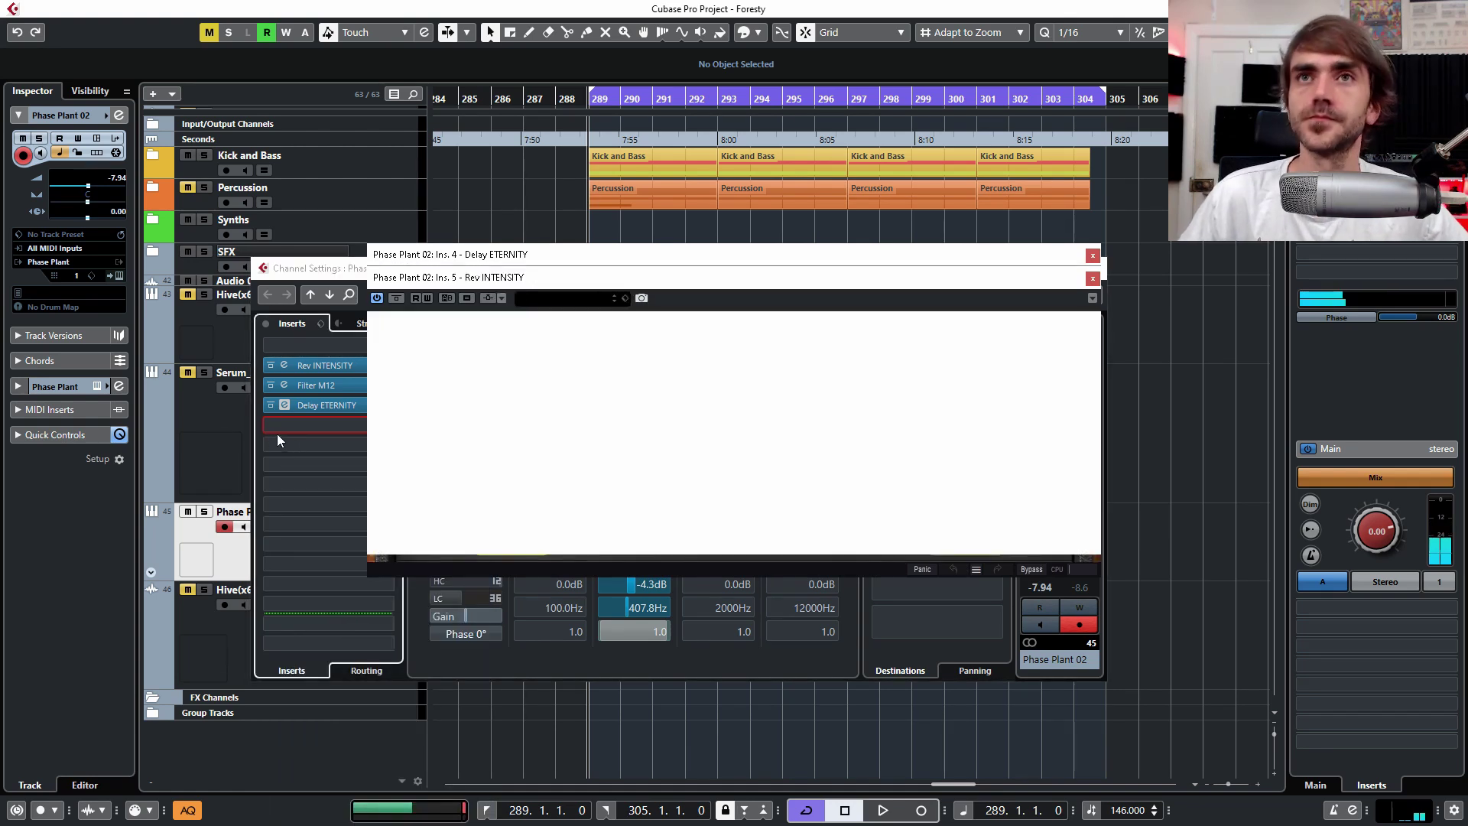
# Step: Start a new preset in the second Rev INTENSITY, adjust its dry/wet mix, and close its window
pyautogui.click(394, 326)
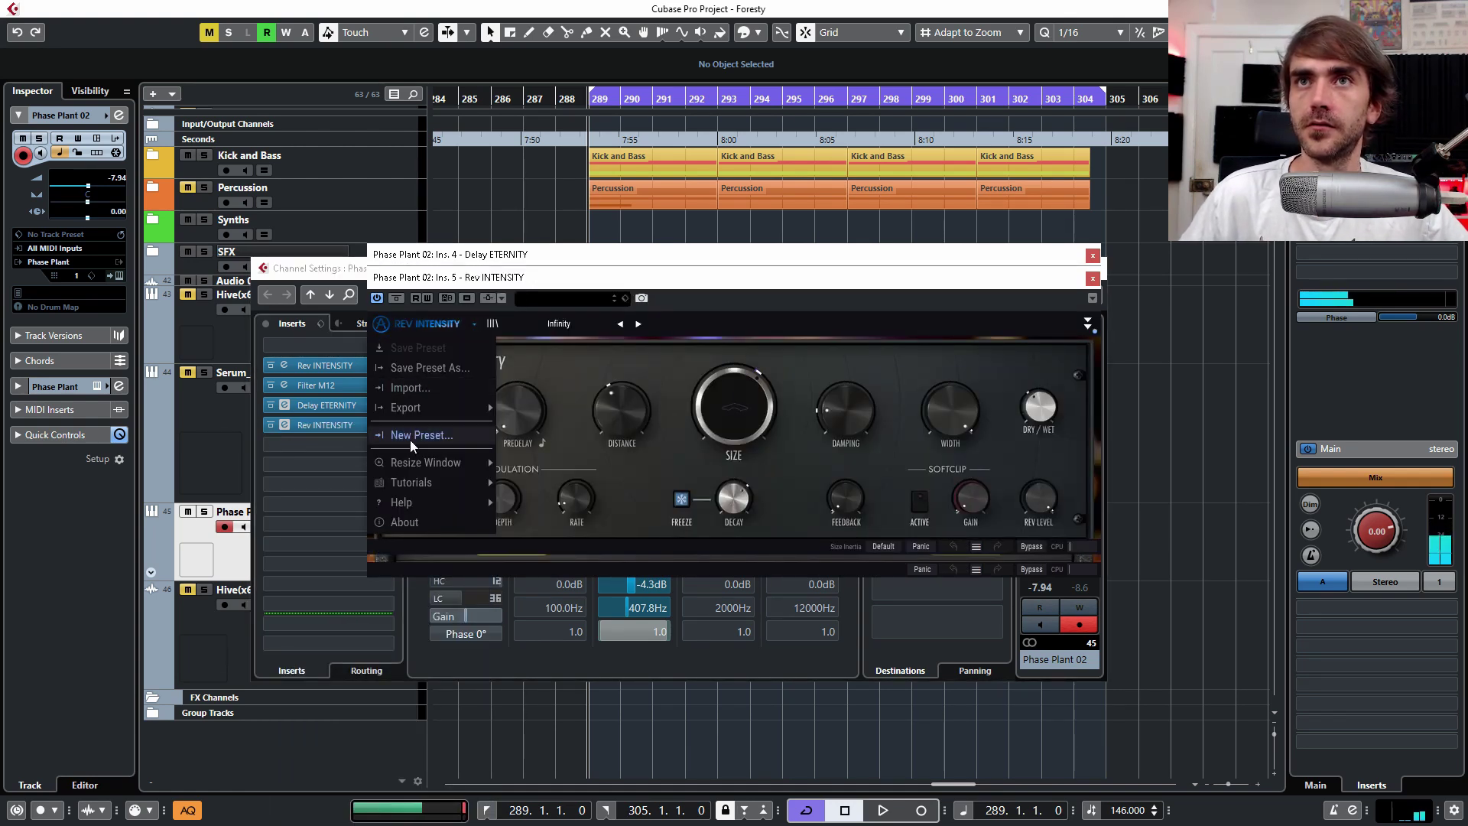
pyautogui.click(410, 437)
pyautogui.moveTo(1040, 405); pyautogui.dragTo(1040, 413)
pyautogui.click(1092, 279)
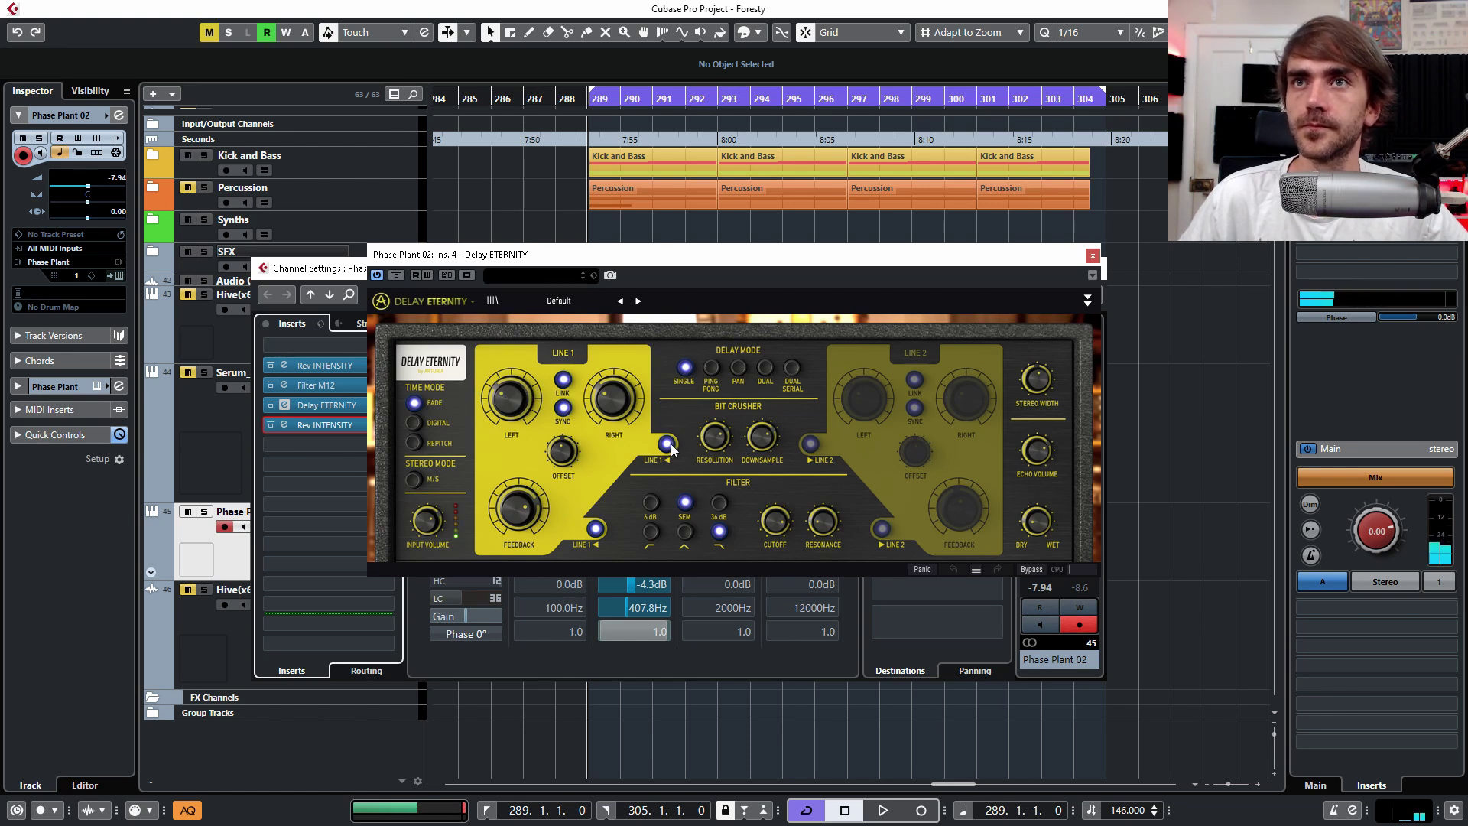
# Step: During playback, turn off Line 1's bit crusher in Delay ETERNITY, switch its filter to high-pass, and adjust Line 1's left delay time
pyautogui.press('space')
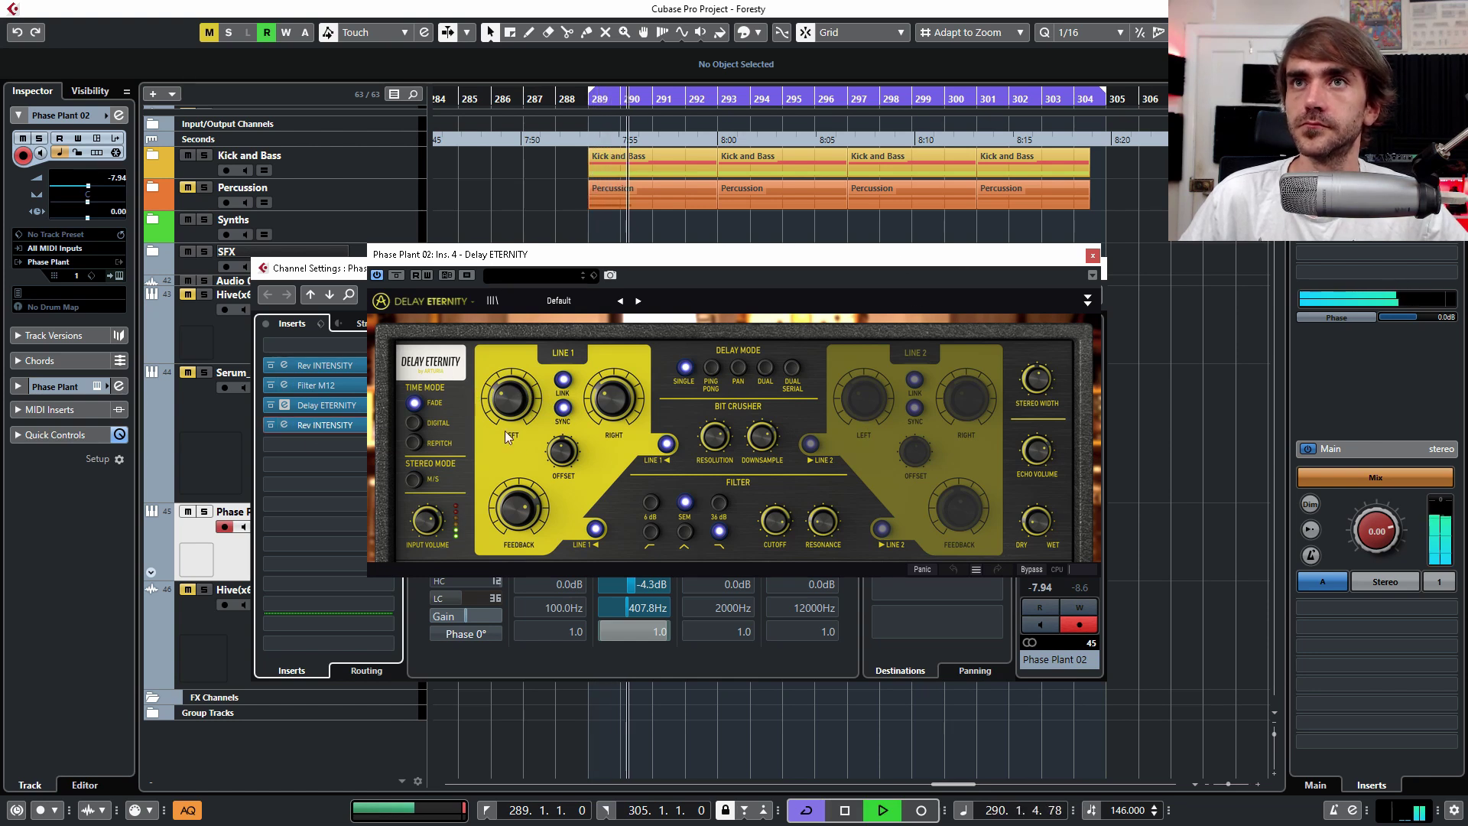
pyautogui.click(667, 443)
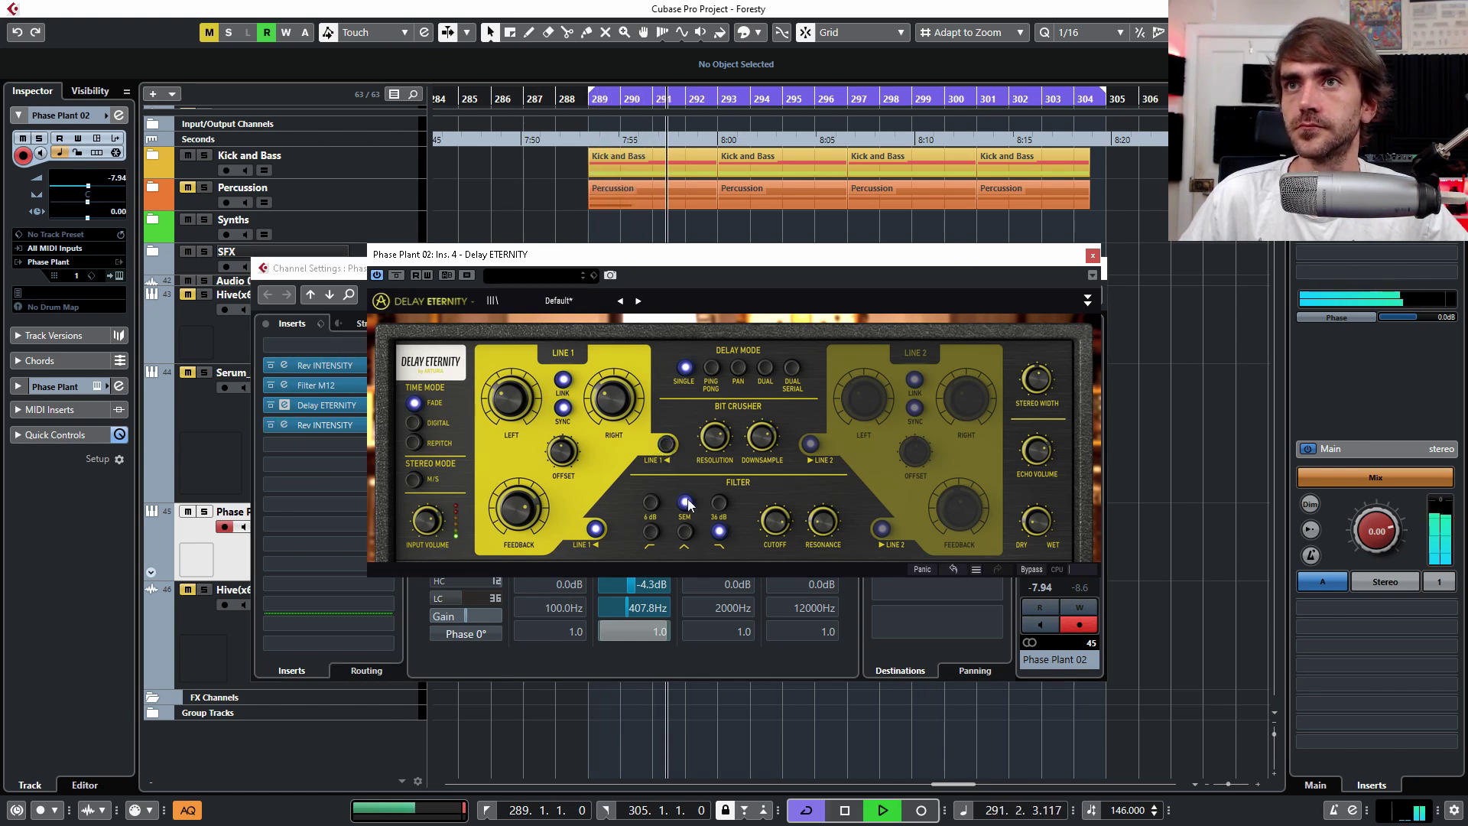
pyautogui.click(651, 531)
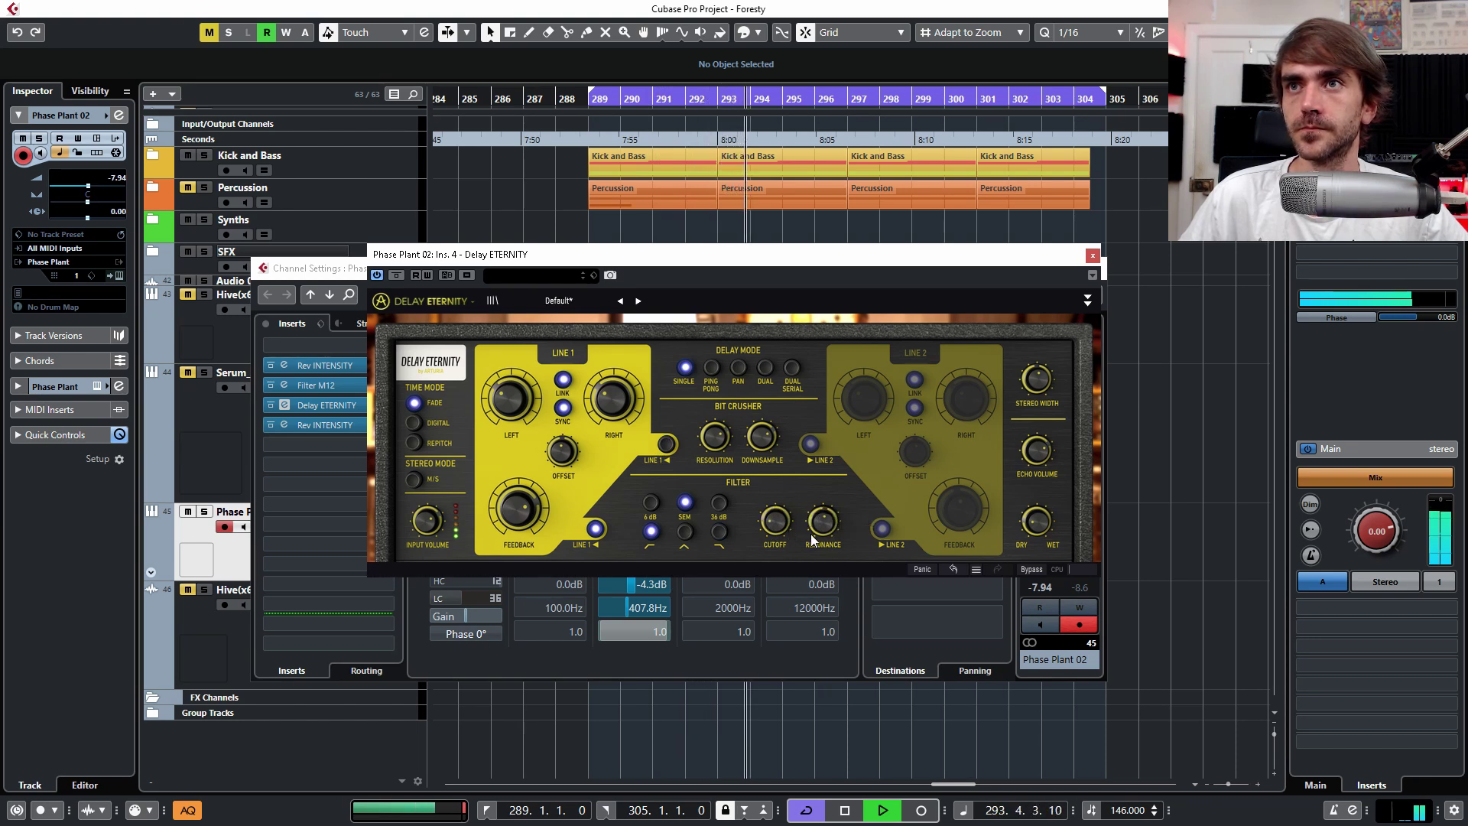
pyautogui.moveTo(514, 399)
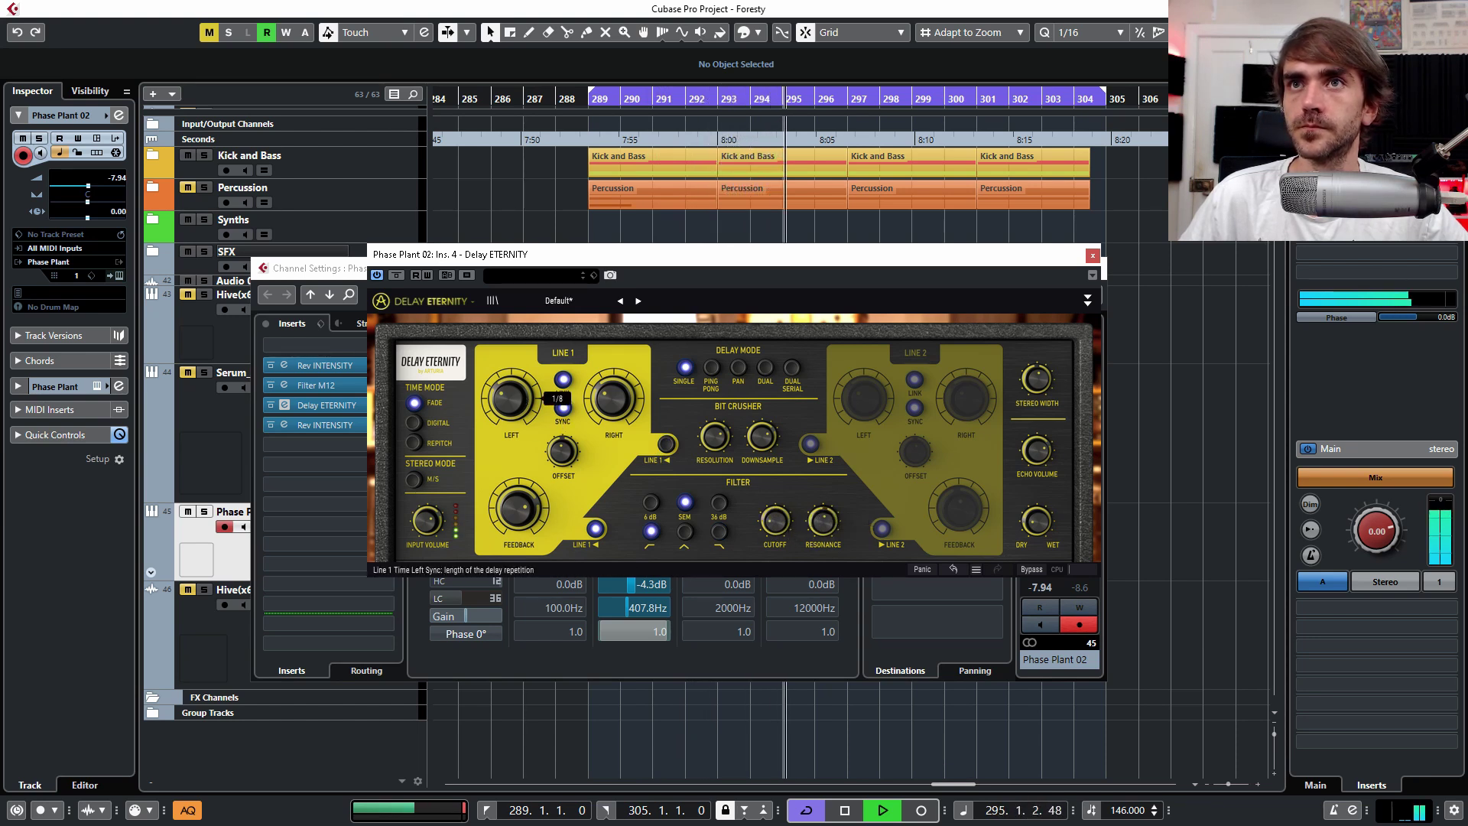
pyautogui.moveTo(510, 398); pyautogui.dragTo(510, 393)
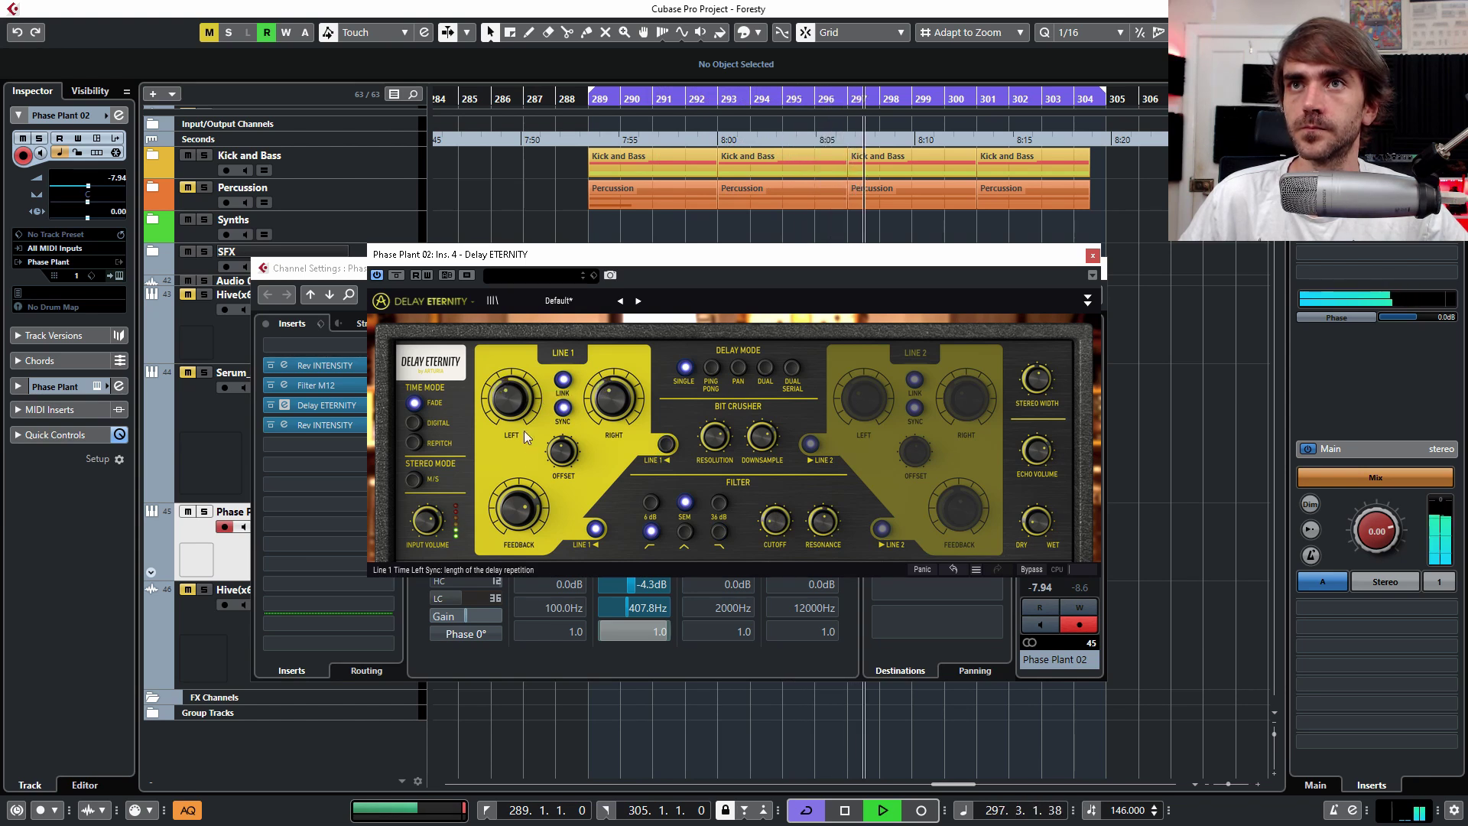
# Step: Switch the delay mode to Dual Serial, turn off Line 2's bit crusher, unlink Line 2's left and right times, and close Delay ETERNITY
pyautogui.click(792, 367)
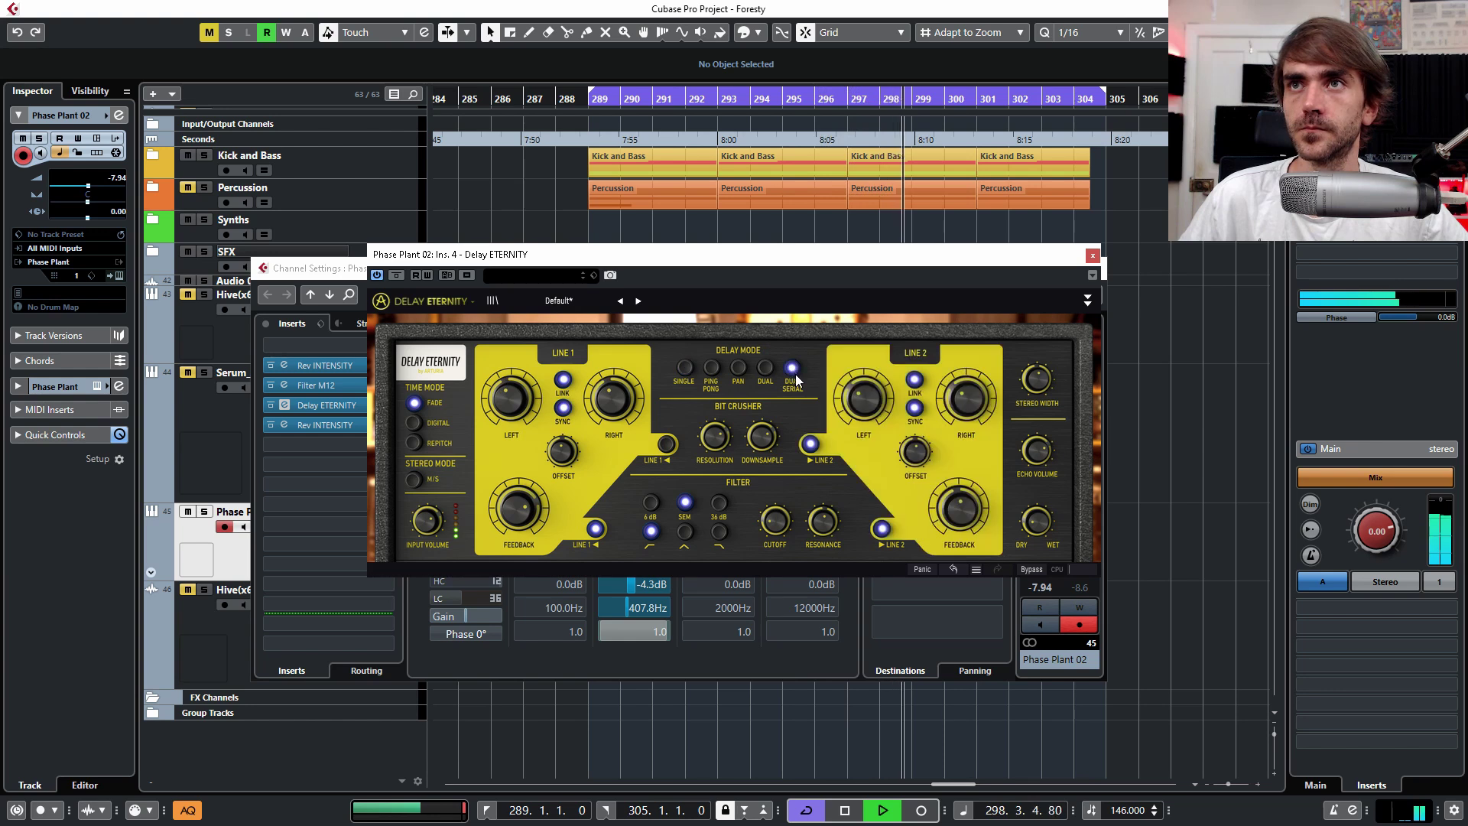
pyautogui.click(810, 444)
pyautogui.moveTo(959, 509)
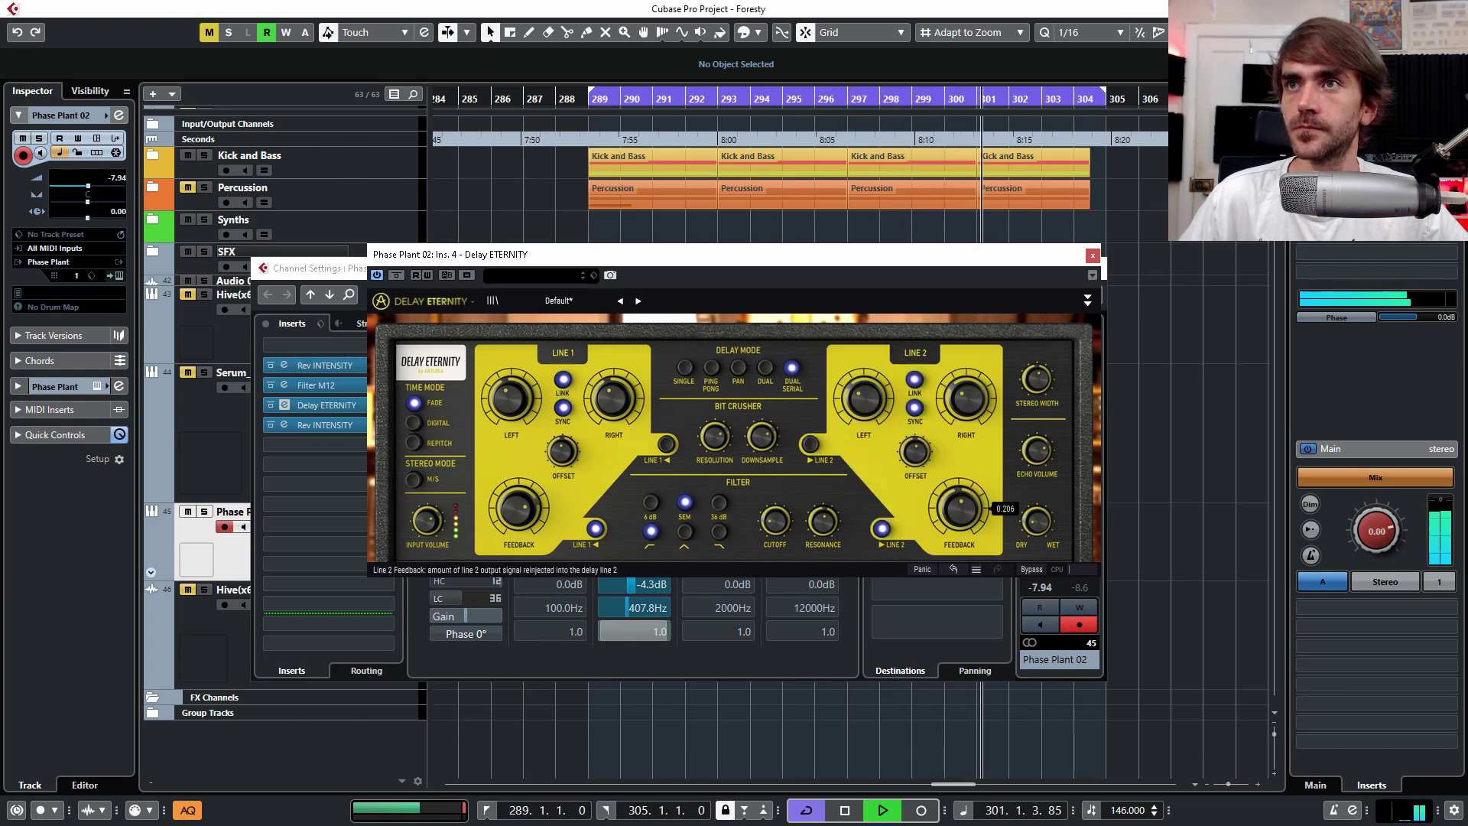
pyautogui.click(915, 379)
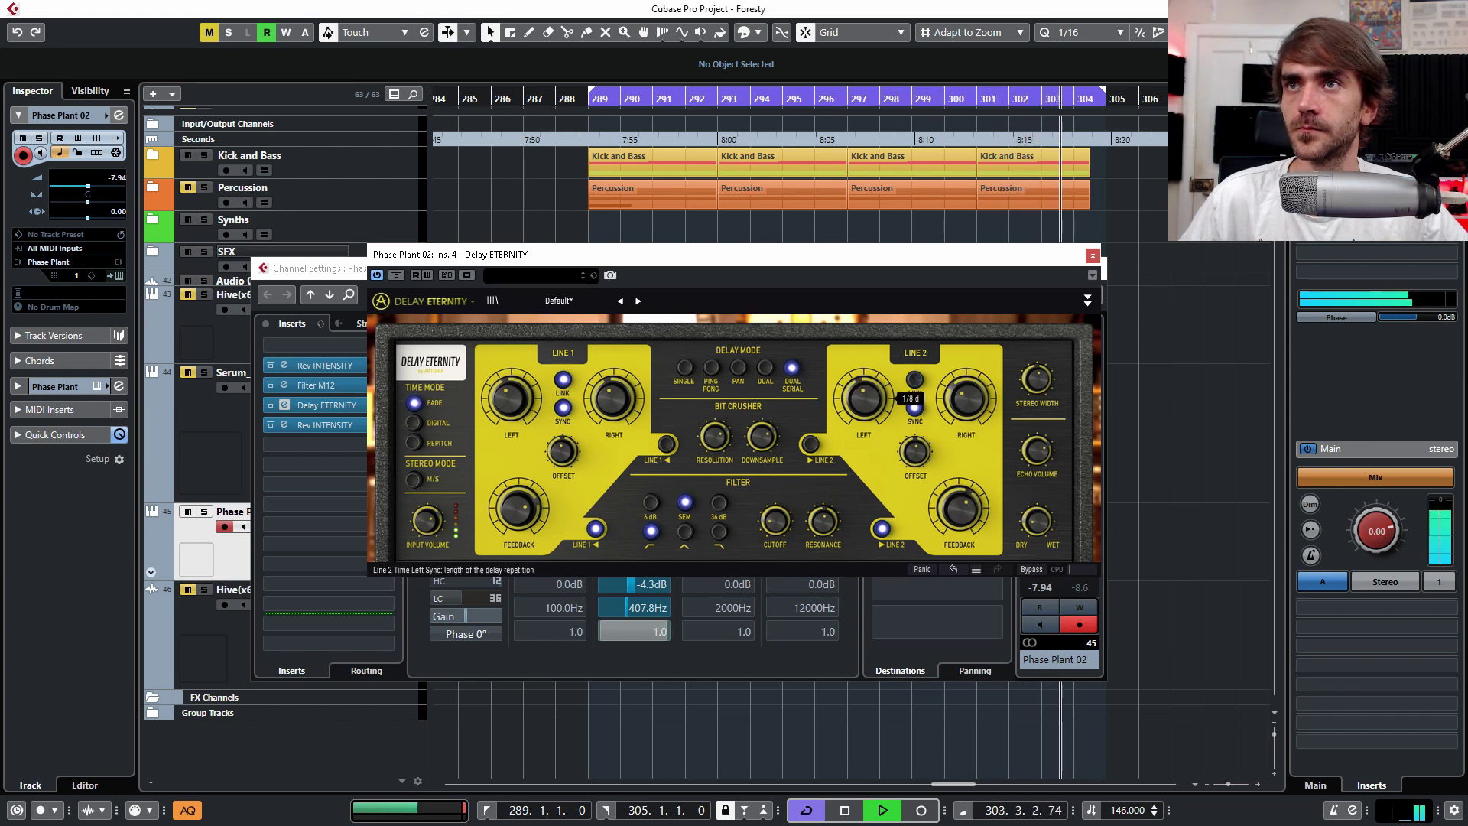
pyautogui.moveTo(976, 415)
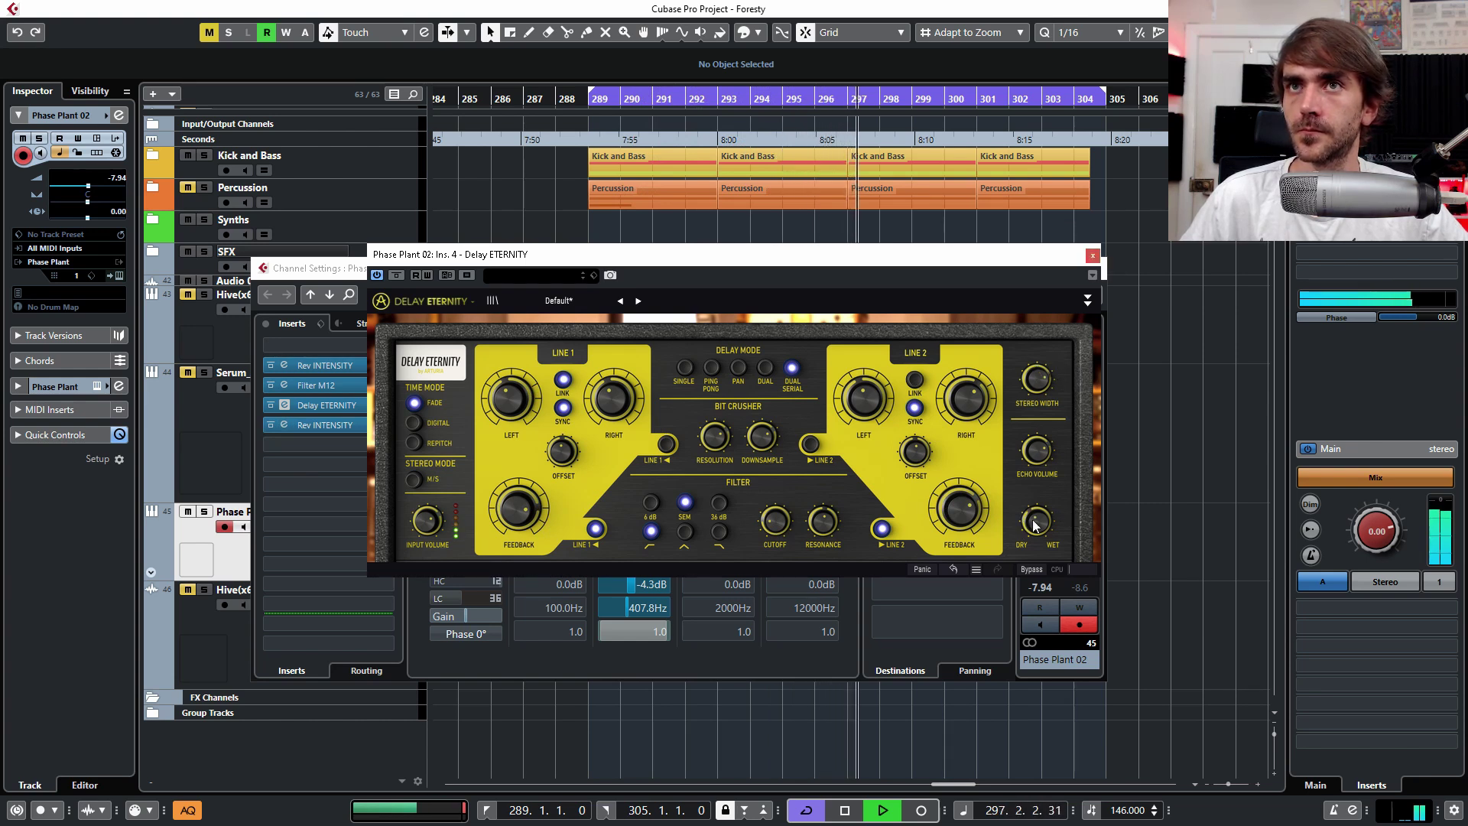
pyautogui.click(1093, 261)
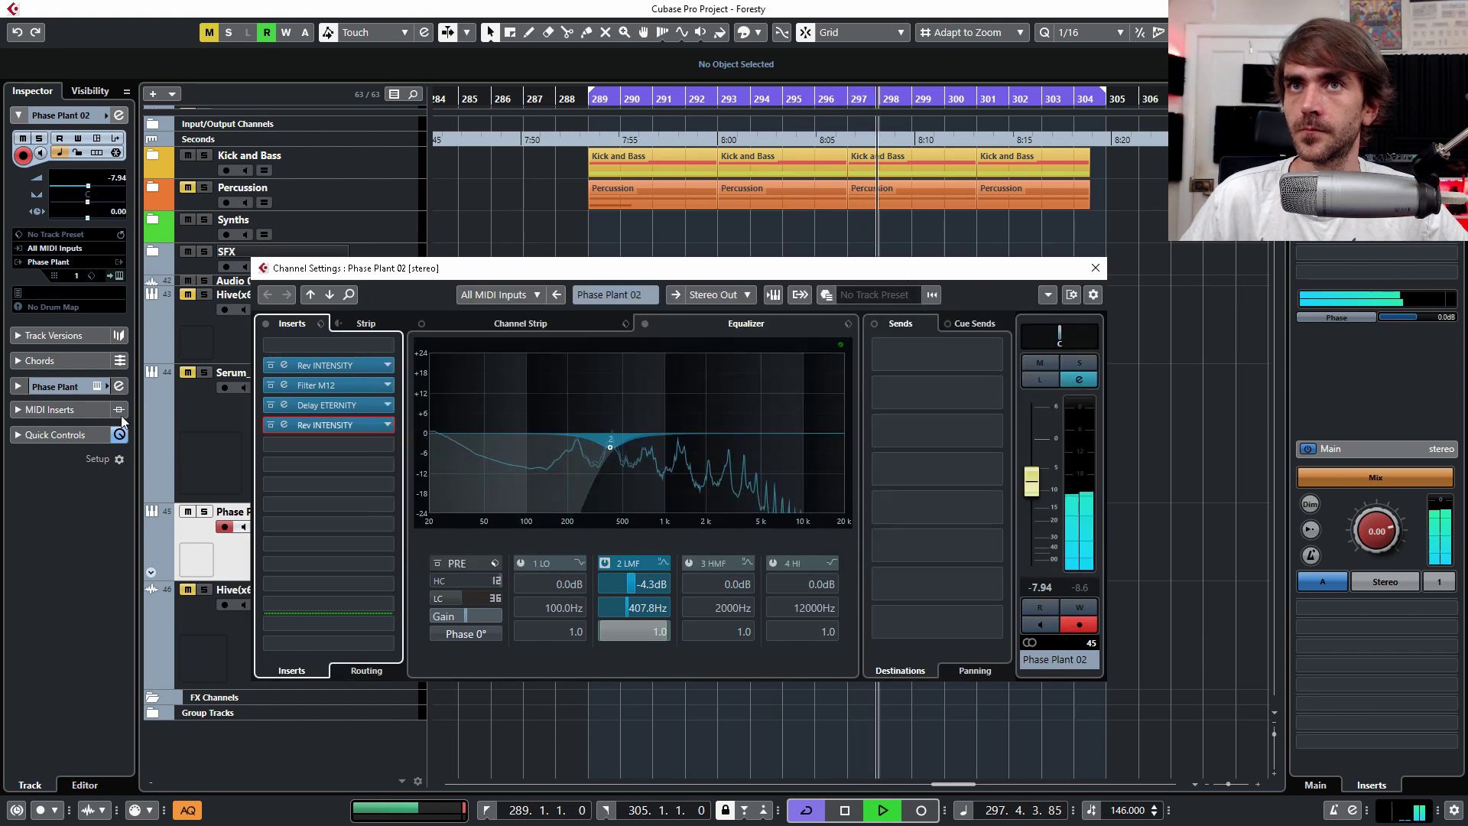
# Step: Adjust the decay and size of the second Rev INTENSITY in the fifth insert slot and close its window
pyautogui.click(288, 424)
pyautogui.moveTo(733, 499)
pyautogui.moveTo(733, 498); pyautogui.dragTo(734, 489)
pyautogui.moveTo(736, 410); pyautogui.dragTo(774, 420)
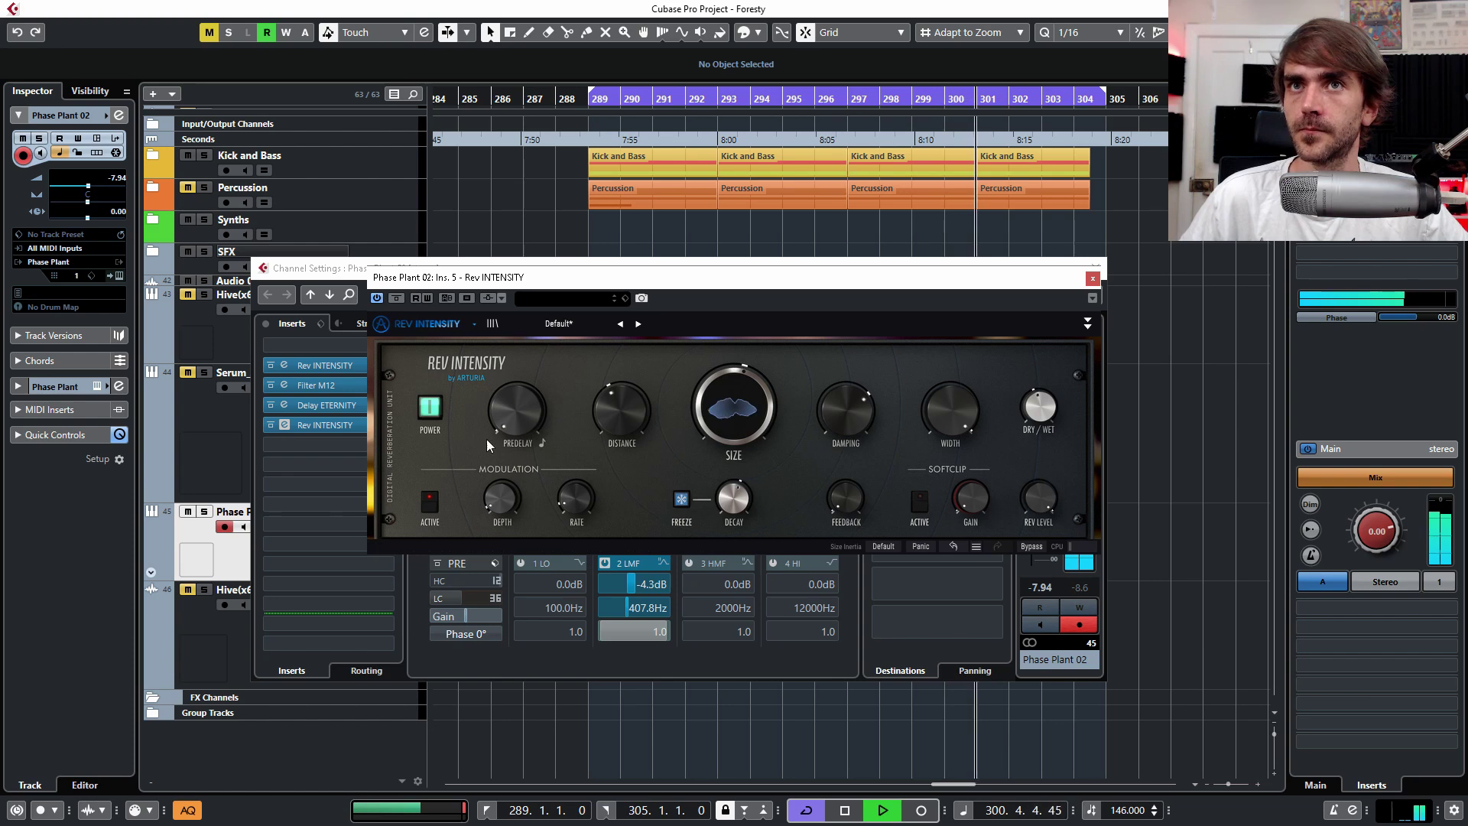
pyautogui.click(1093, 279)
# Step: Insert a second Filter M12 in the sixth insert slot of Phase Plant 02
pyautogui.click(307, 445)
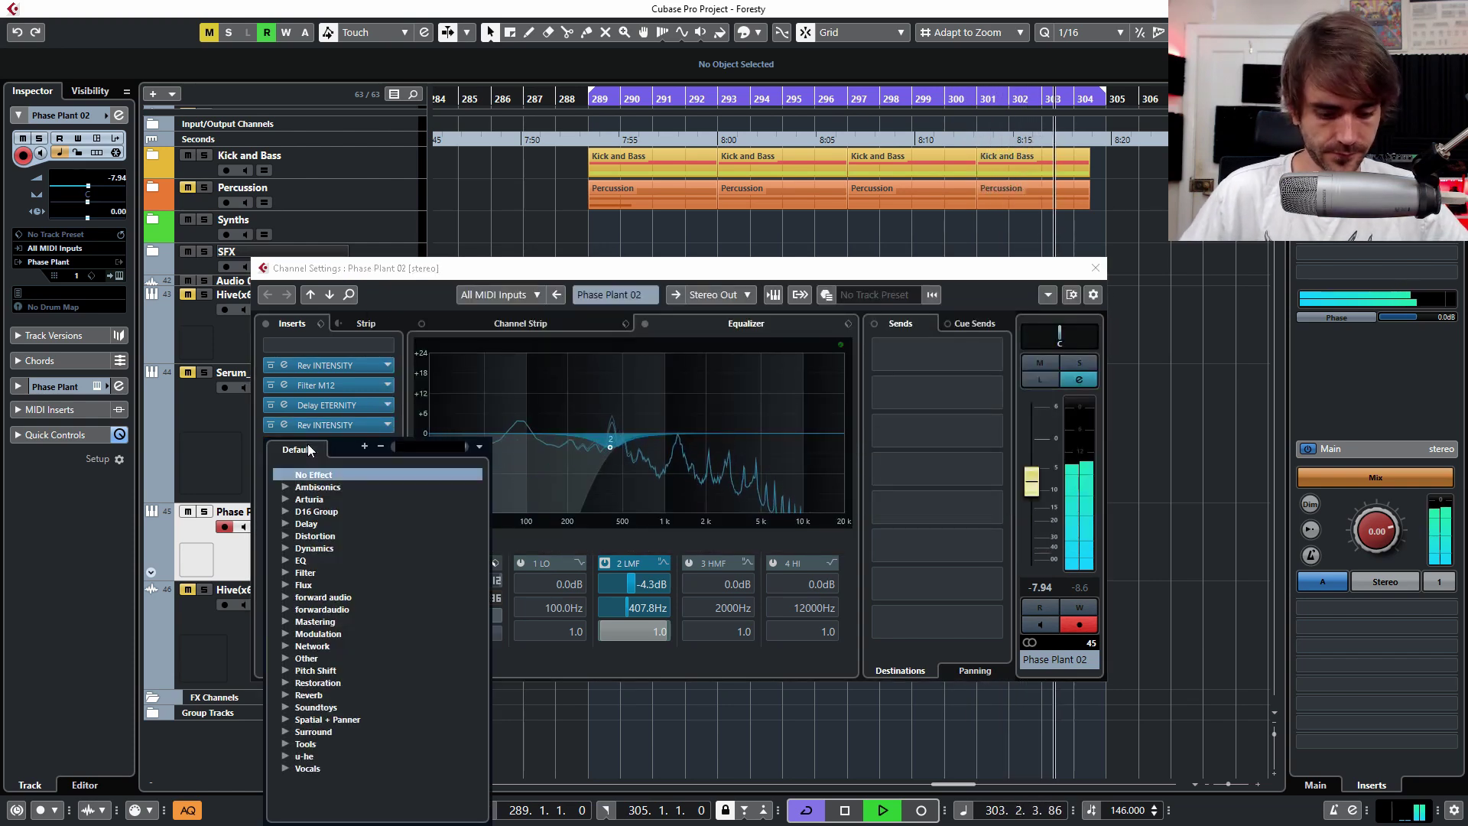
pyautogui.write('m12')
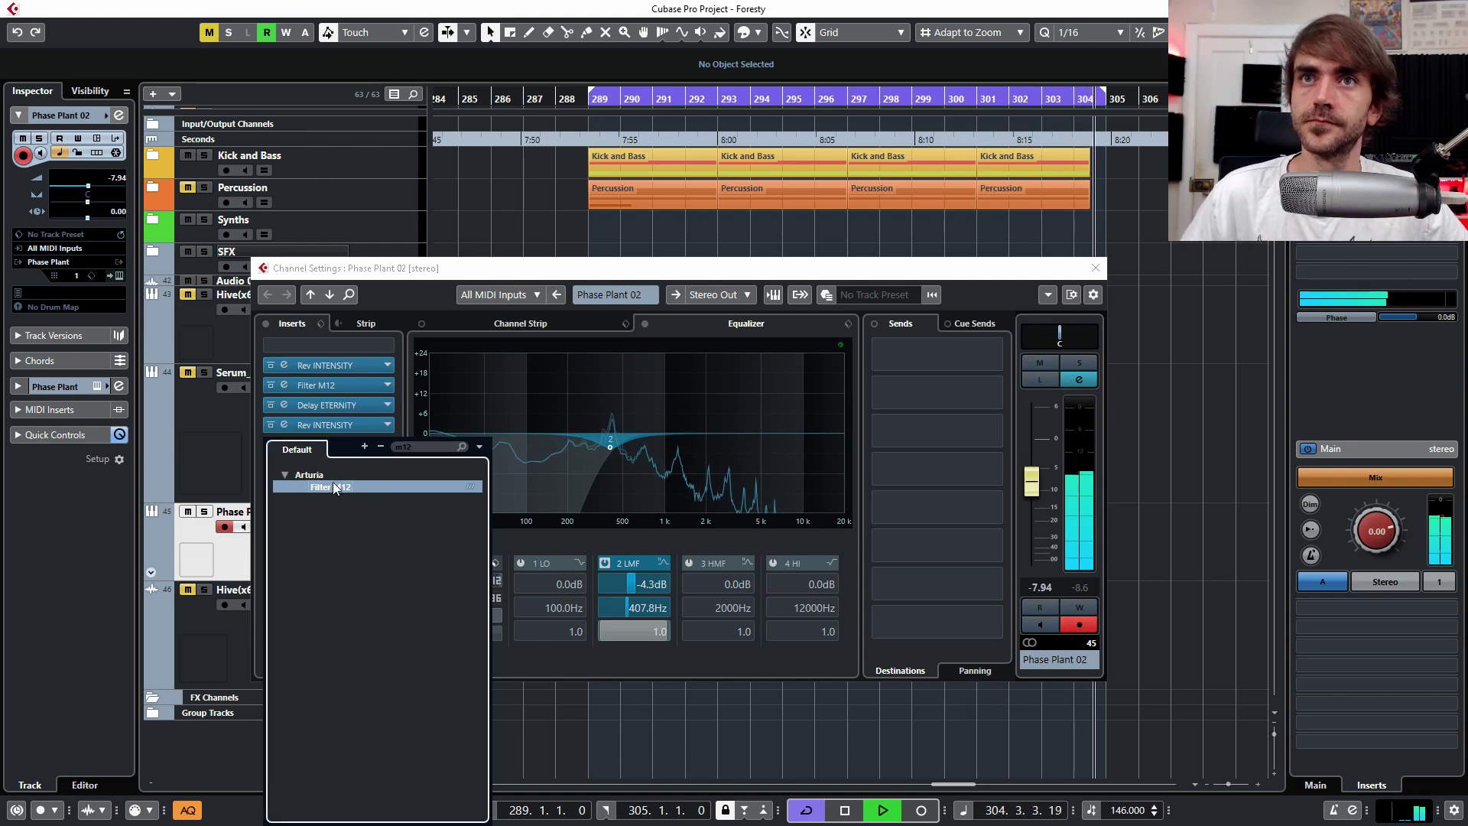
pyautogui.click(273, 446)
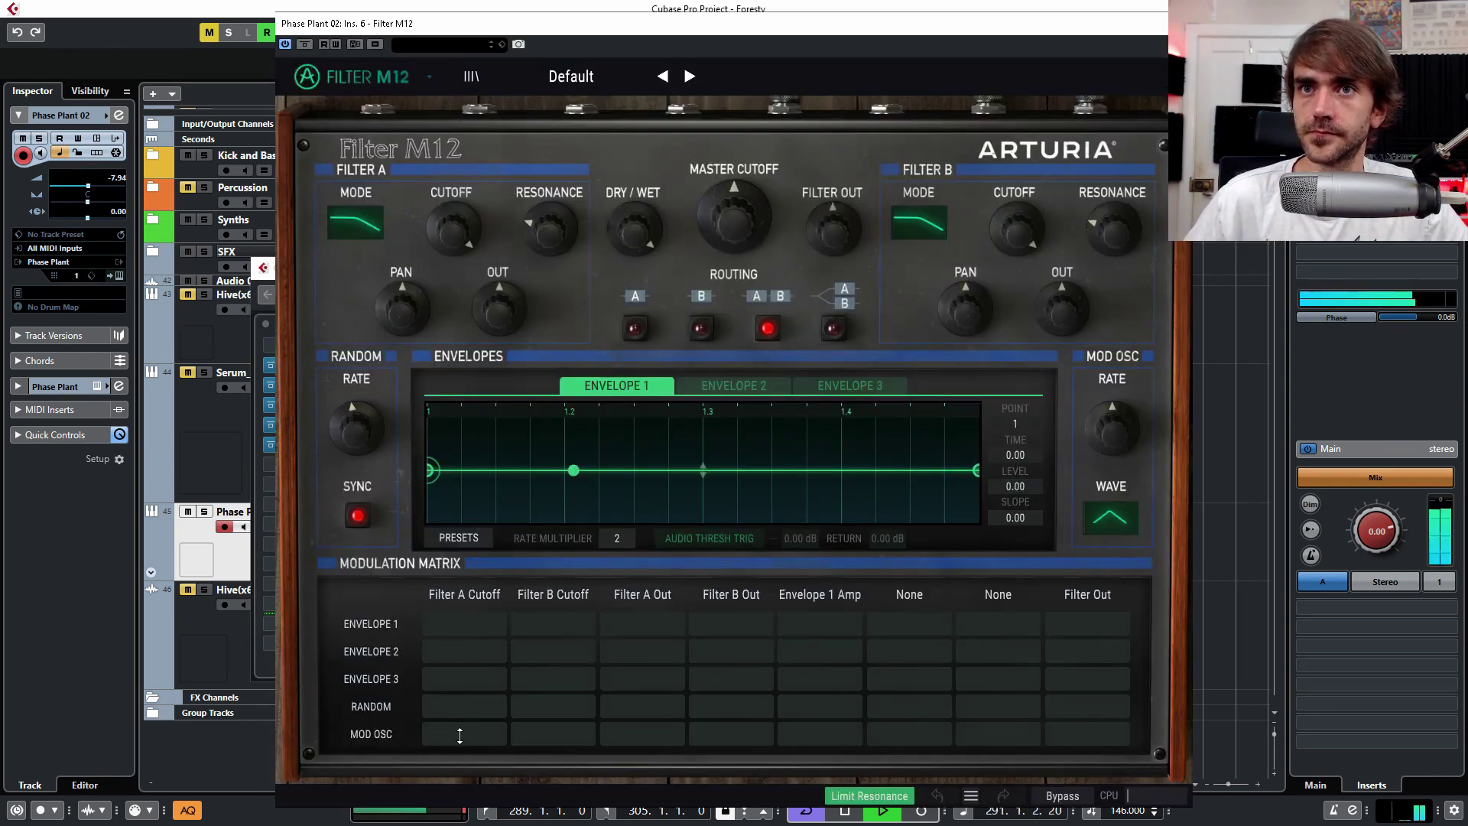
# Step: Modulate Filter A's cutoff with the Mod Osc at 1.00, and adjust the Mod Osc rate and Filter A's cutoff and resonance
pyautogui.moveTo(465, 726); pyautogui.dragTo(464, 688)
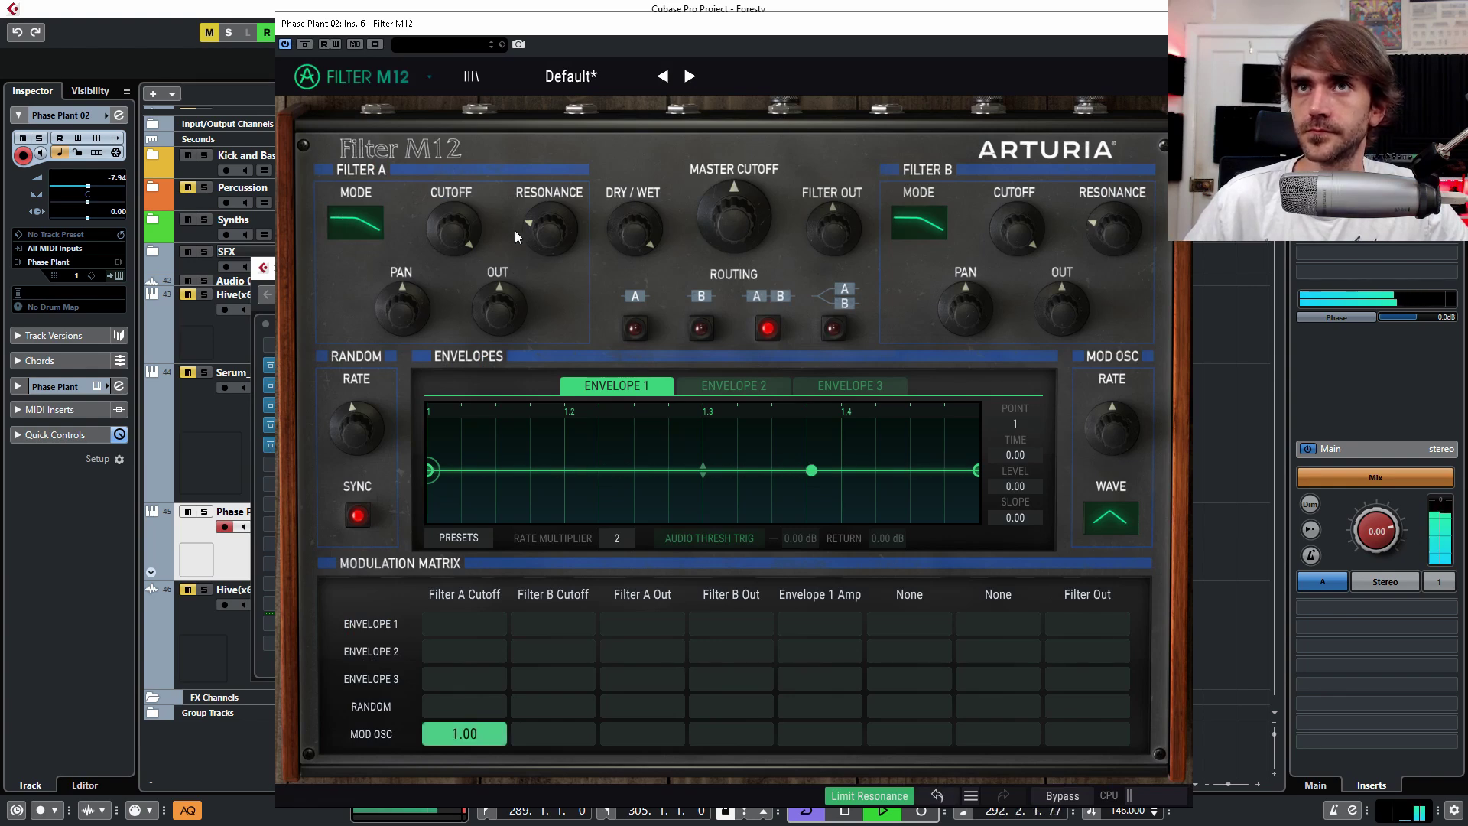
pyautogui.moveTo(453, 229); pyautogui.dragTo(454, 195)
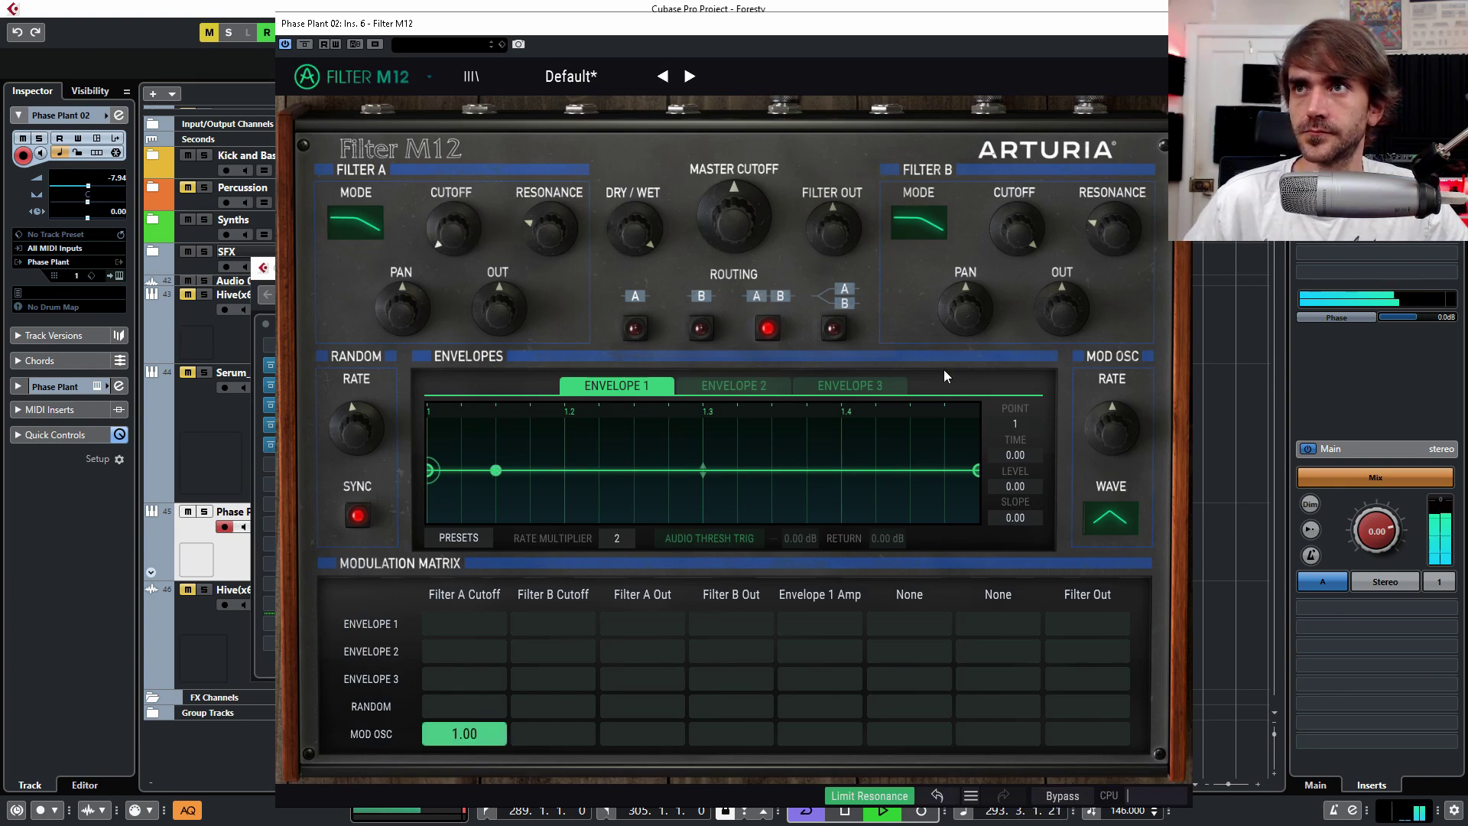
pyautogui.moveTo(1112, 429); pyautogui.dragTo(1112, 451)
pyautogui.moveTo(549, 229); pyautogui.dragTo(549, 214)
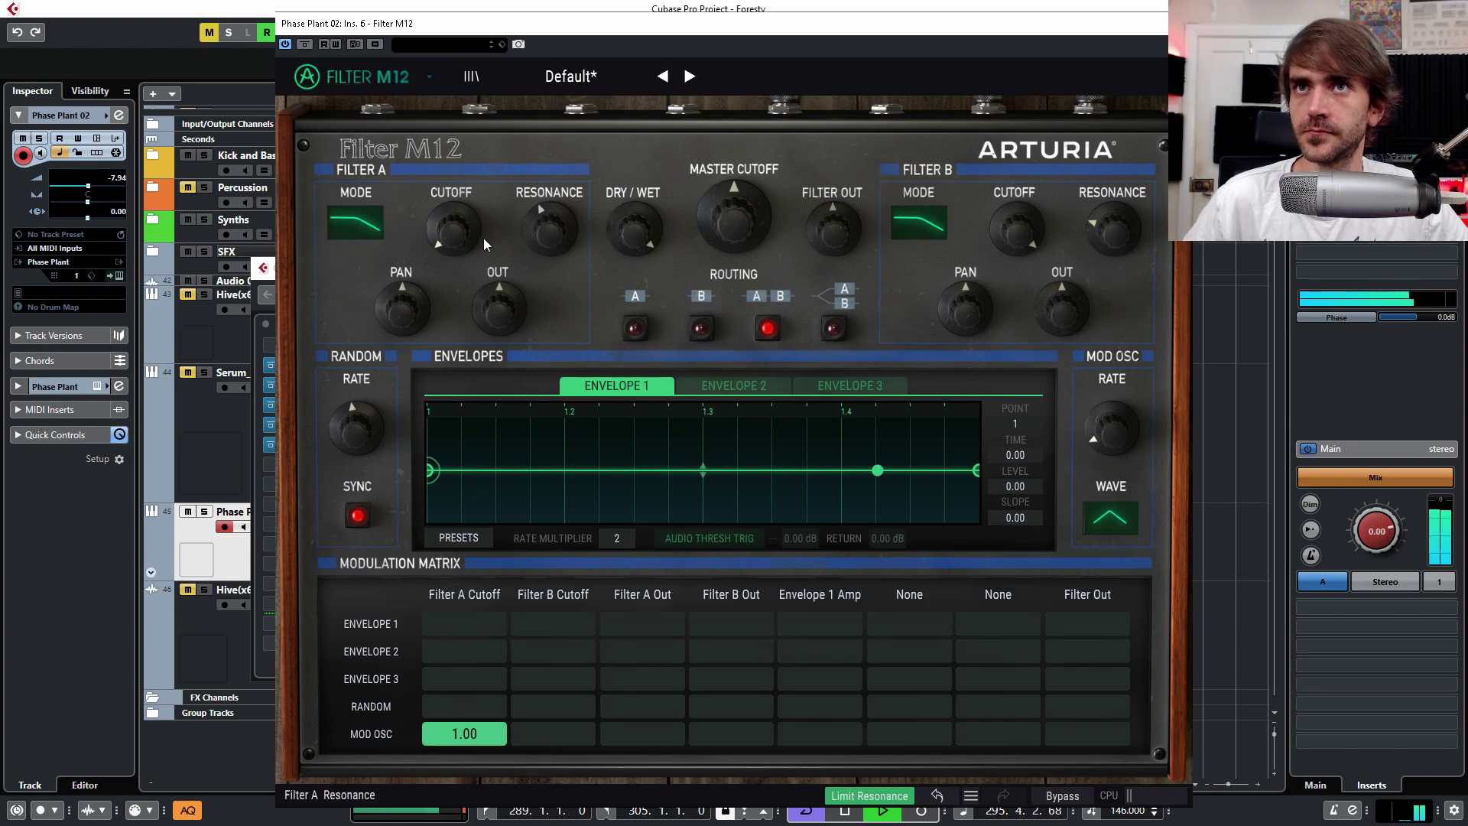
pyautogui.moveTo(458, 233); pyautogui.dragTo(457, 224)
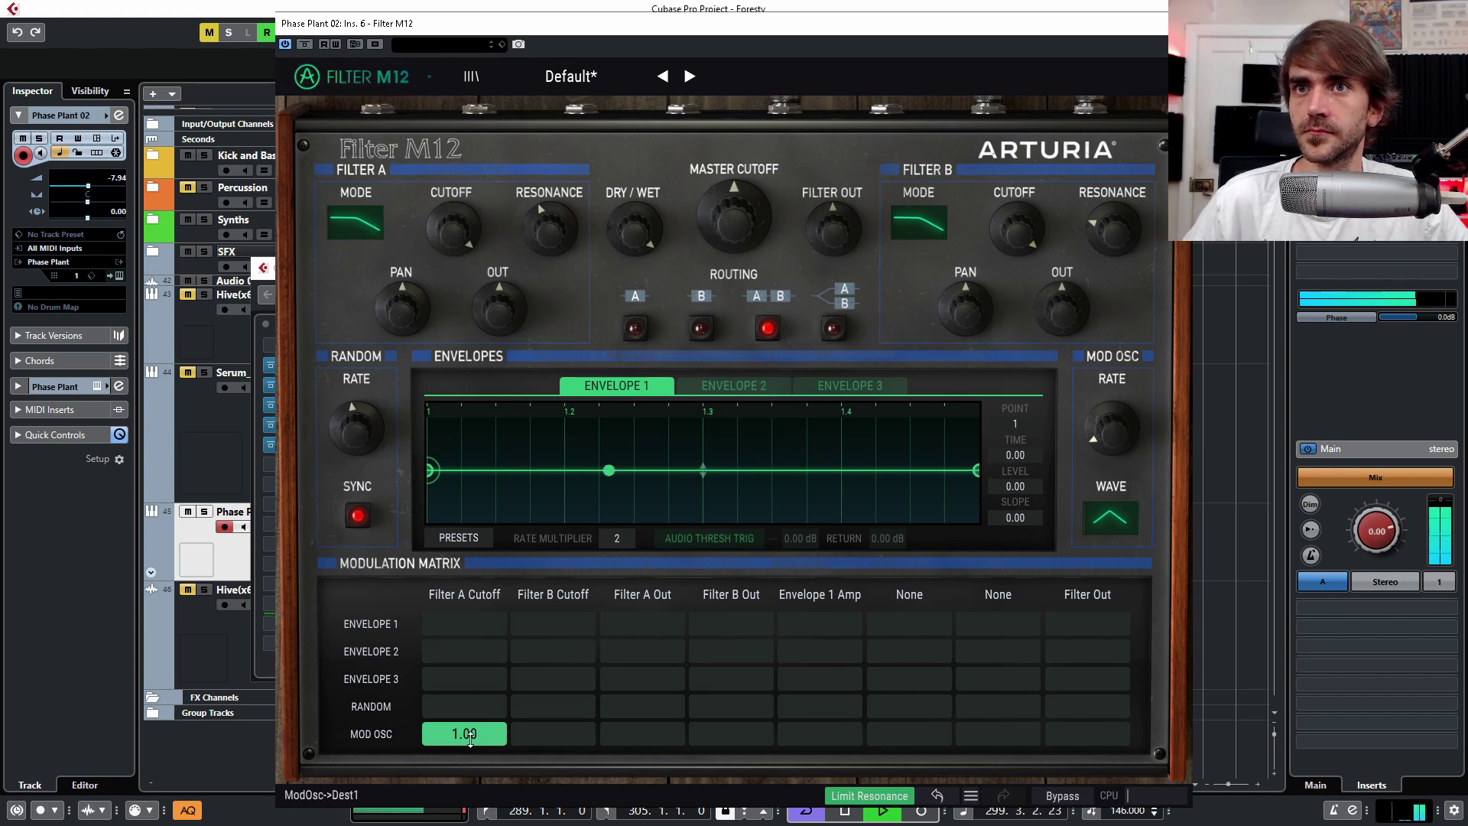
# Step: Enable automation writing in the new Filter M12 and record changes to the Mod Osc modulation amount and rate
pyautogui.doubleClick(464, 734)
pyautogui.click(336, 44)
pyautogui.moveTo(464, 734); pyautogui.dragTo(502, 707)
pyautogui.moveTo(1132, 430); pyautogui.dragTo(1132, 367)
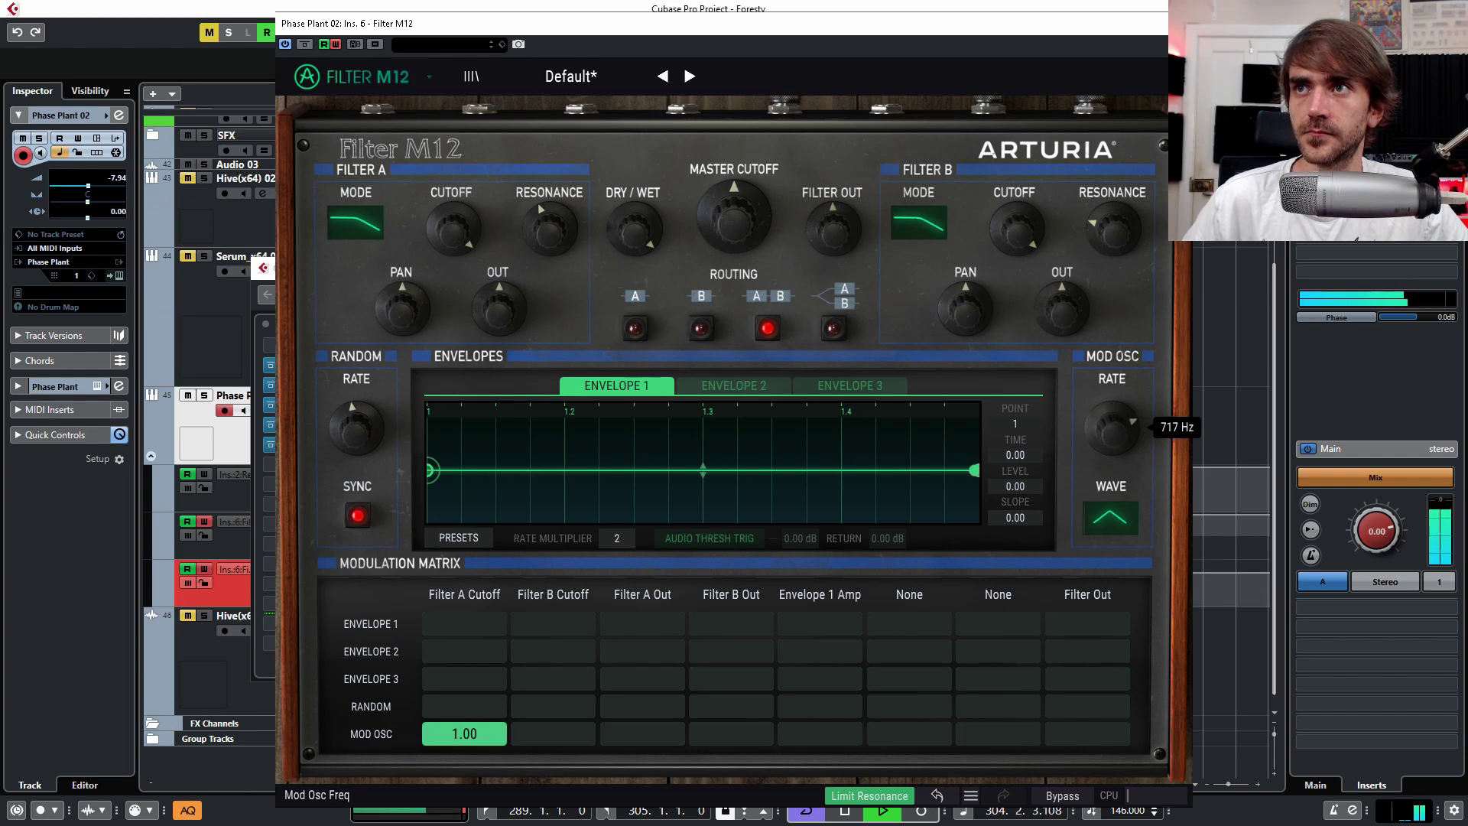
# Step: Close Filter M12, reshape the modulation automation curves over bars 301 to 304, and set the Mod Osc rate to 0.010 at bar 305
pyautogui.press('Escape')
pyautogui.moveTo(738, 493); pyautogui.dragTo(763, 488)
pyautogui.scroll(2, 772, 558)
pyautogui.moveTo(756, 548); pyautogui.dragTo(760, 558)
pyautogui.moveTo(845, 542); pyautogui.dragTo(858, 558)
pyautogui.press('space')
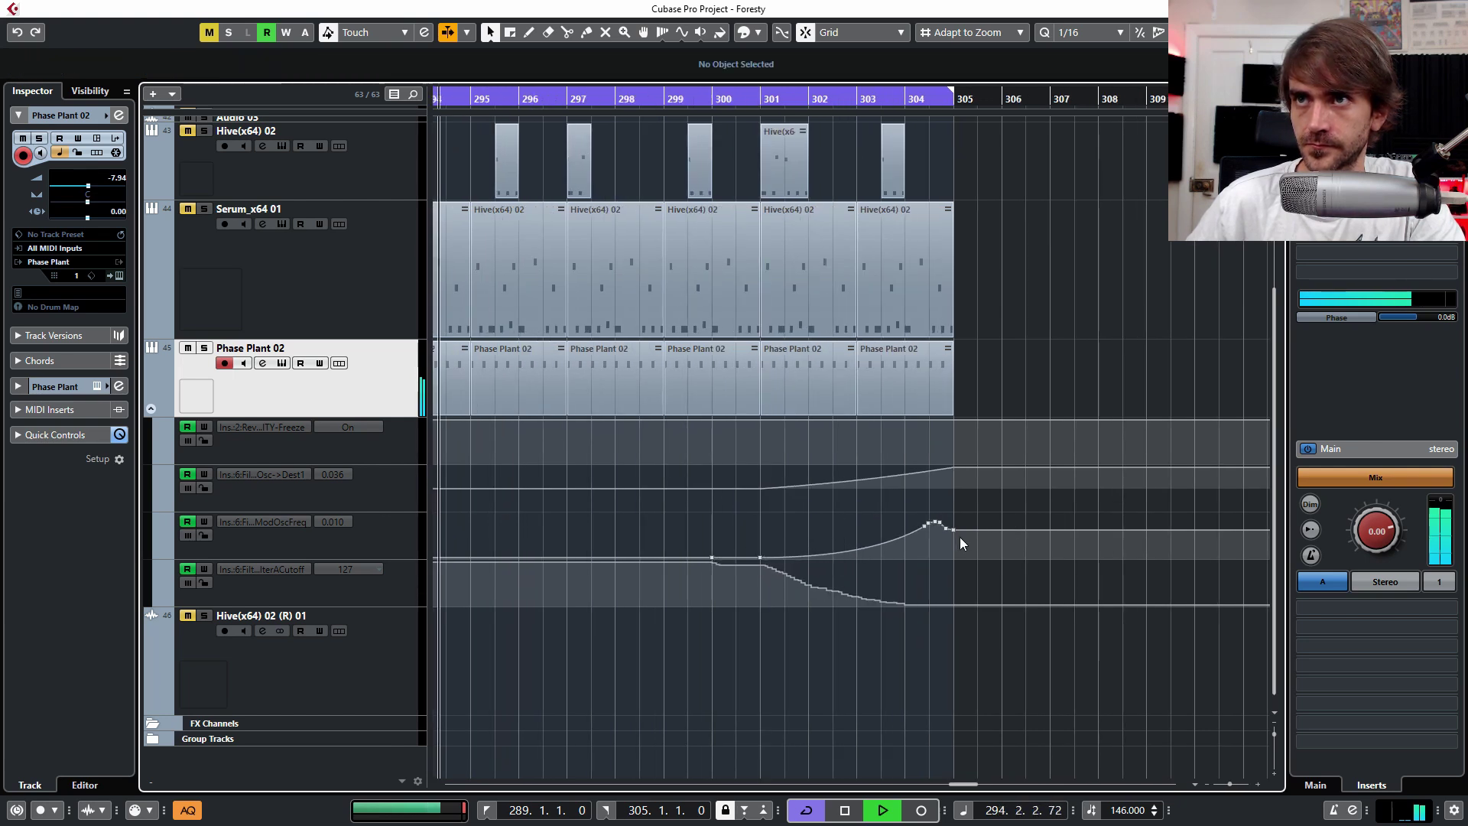
pyautogui.moveTo(955, 533); pyautogui.dragTo(956, 558)
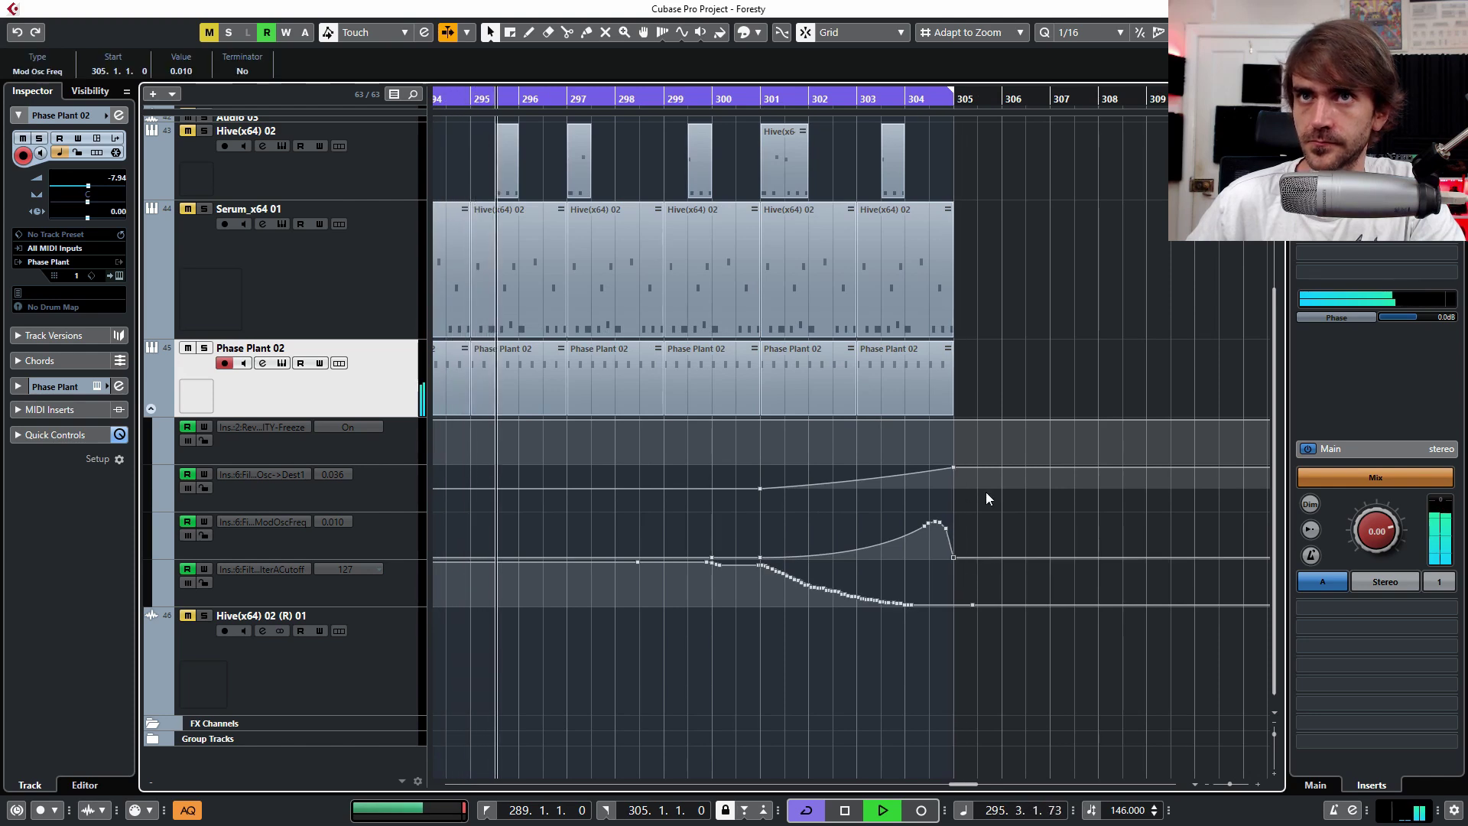
# Step: Hide Phase Plant 02's automation lanes and fit the looped section from bar 289 to 305 in the arrangement
pyautogui.keyDown('ctrl'); pyautogui.scroll(-4, 994, 482); pyautogui.keyUp('ctrl')
pyautogui.scroll(3, 1056, 447)
pyautogui.hscroll(2, 918, 428)
pyautogui.keyDown('ctrl'); pyautogui.scroll(2, 706, 428); pyautogui.keyUp('ctrl')
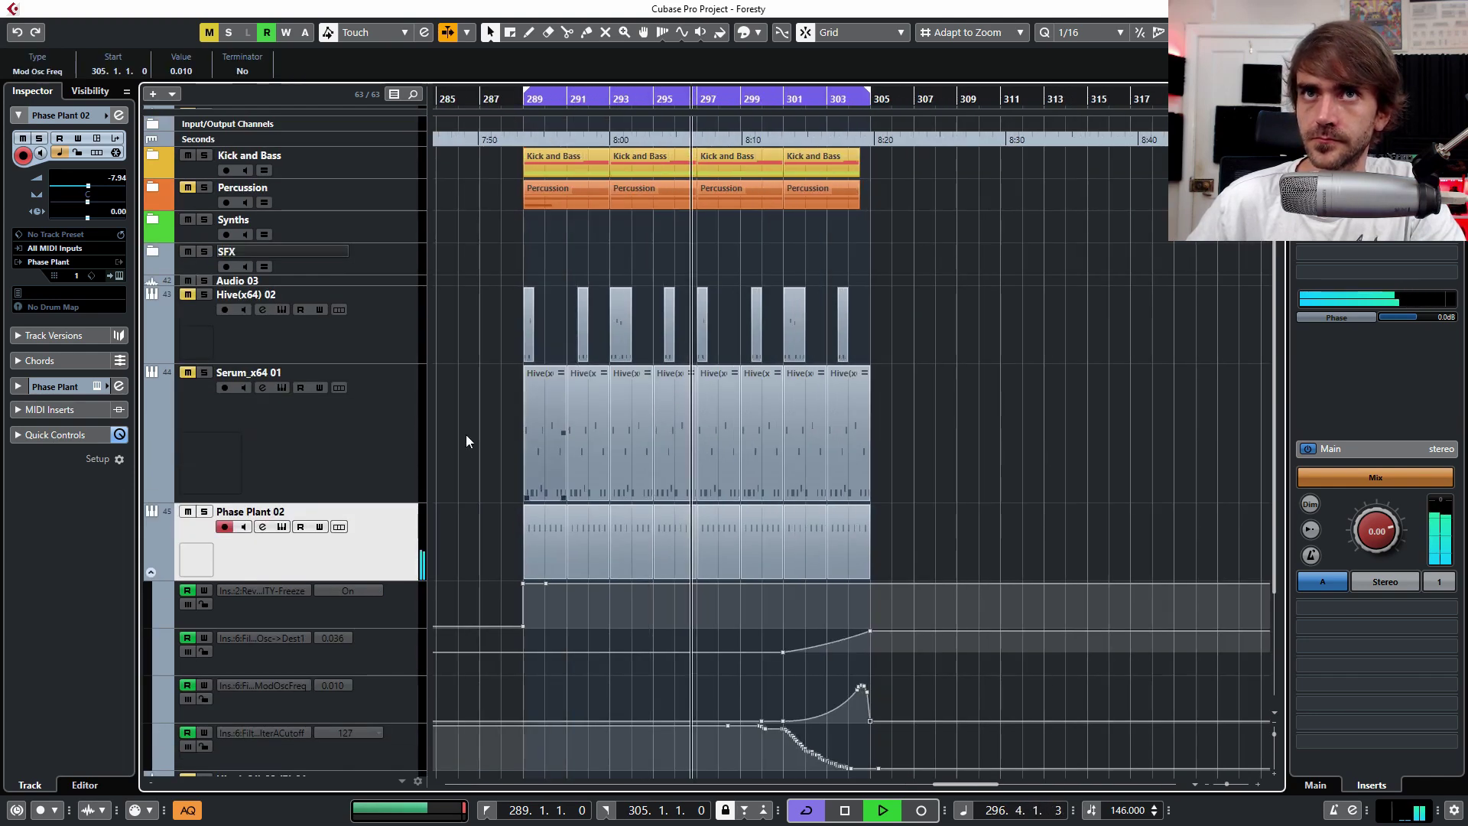
pyautogui.press('a')
pyautogui.keyDown('ctrl'); pyautogui.scroll(2, 554, 243); pyautogui.keyUp('ctrl')
pyautogui.hscroll(-2, 555, 242)
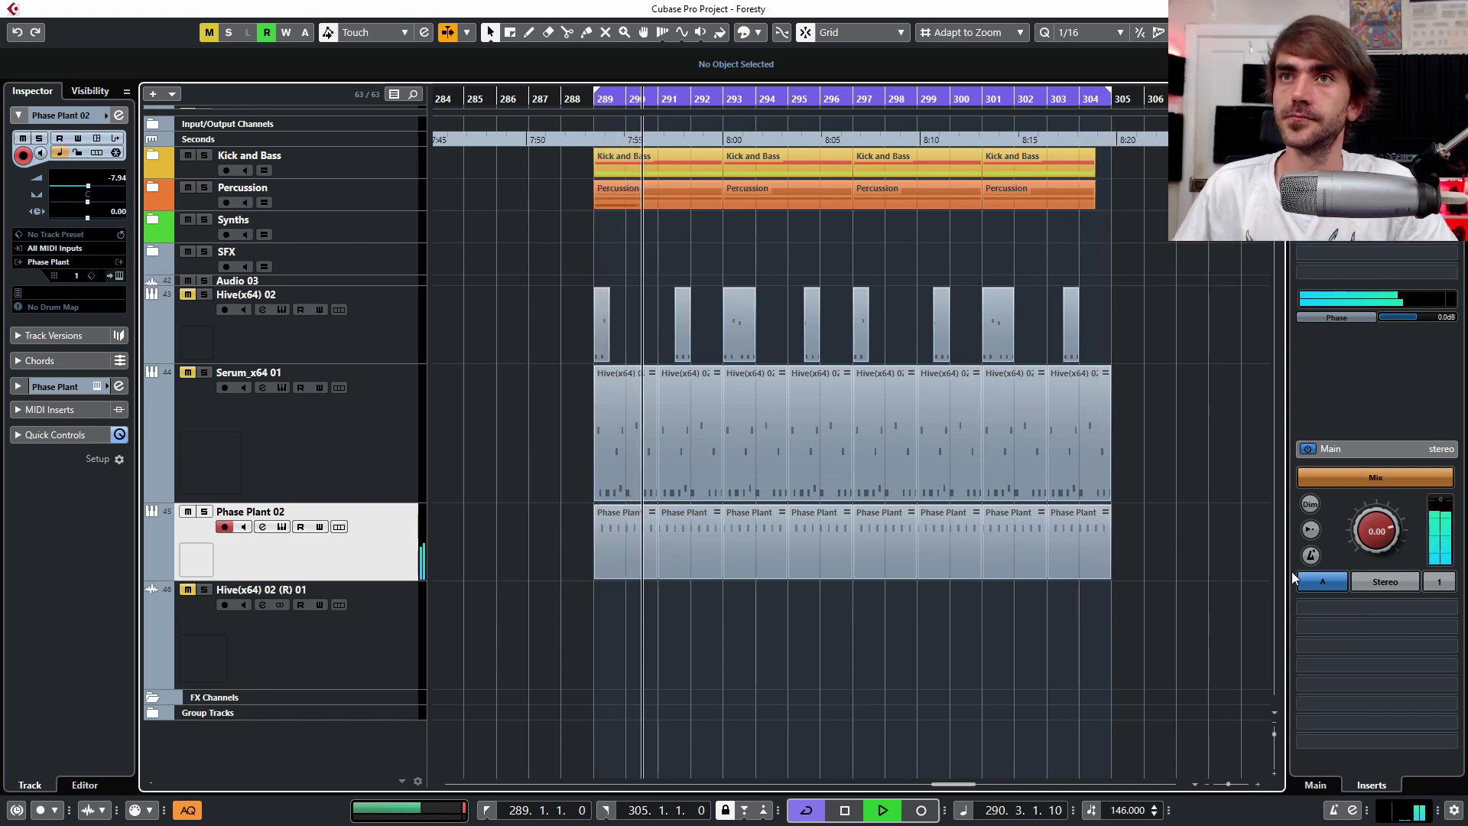
# Step: Try a sawtooth wave with extra unison voices in Phase Plant, restore the single-voice pulse wave, and close the synth
pyautogui.click(119, 276)
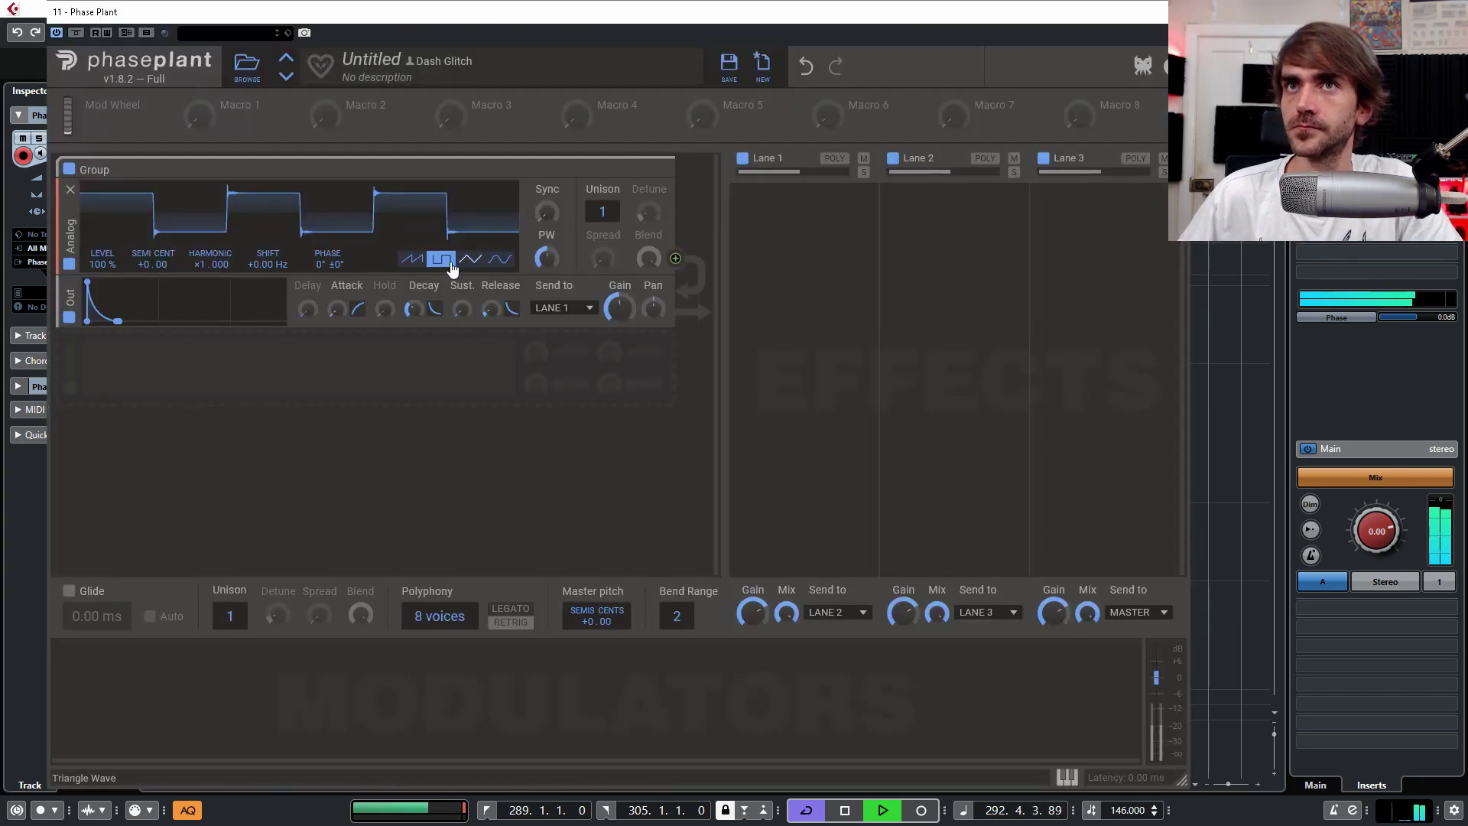
pyautogui.click(413, 259)
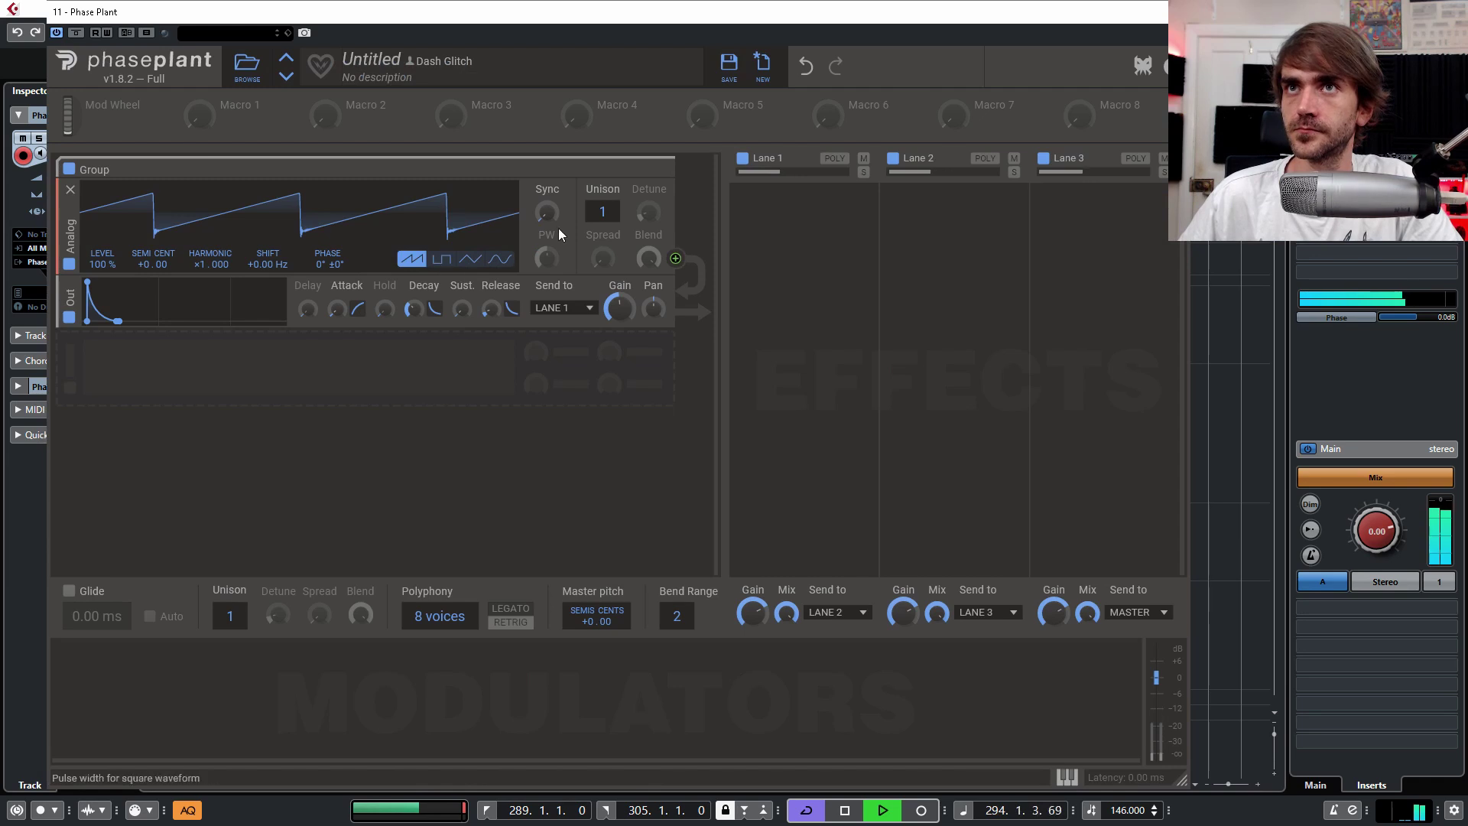
pyautogui.moveTo(603, 211); pyautogui.dragTo(546, 201)
pyautogui.doubleClick(603, 211)
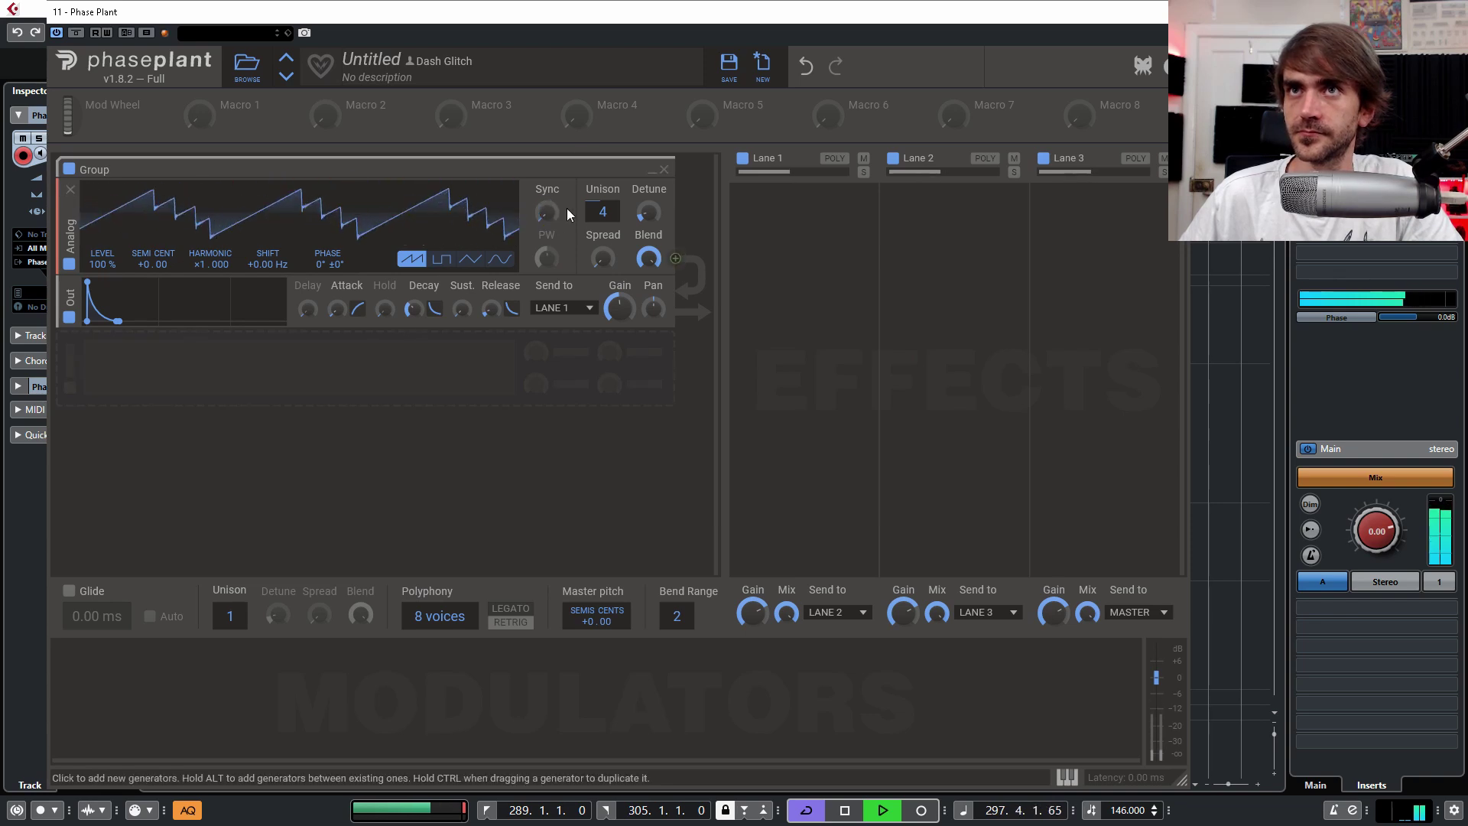
pyautogui.doubleClick(546, 212)
pyautogui.click(442, 260)
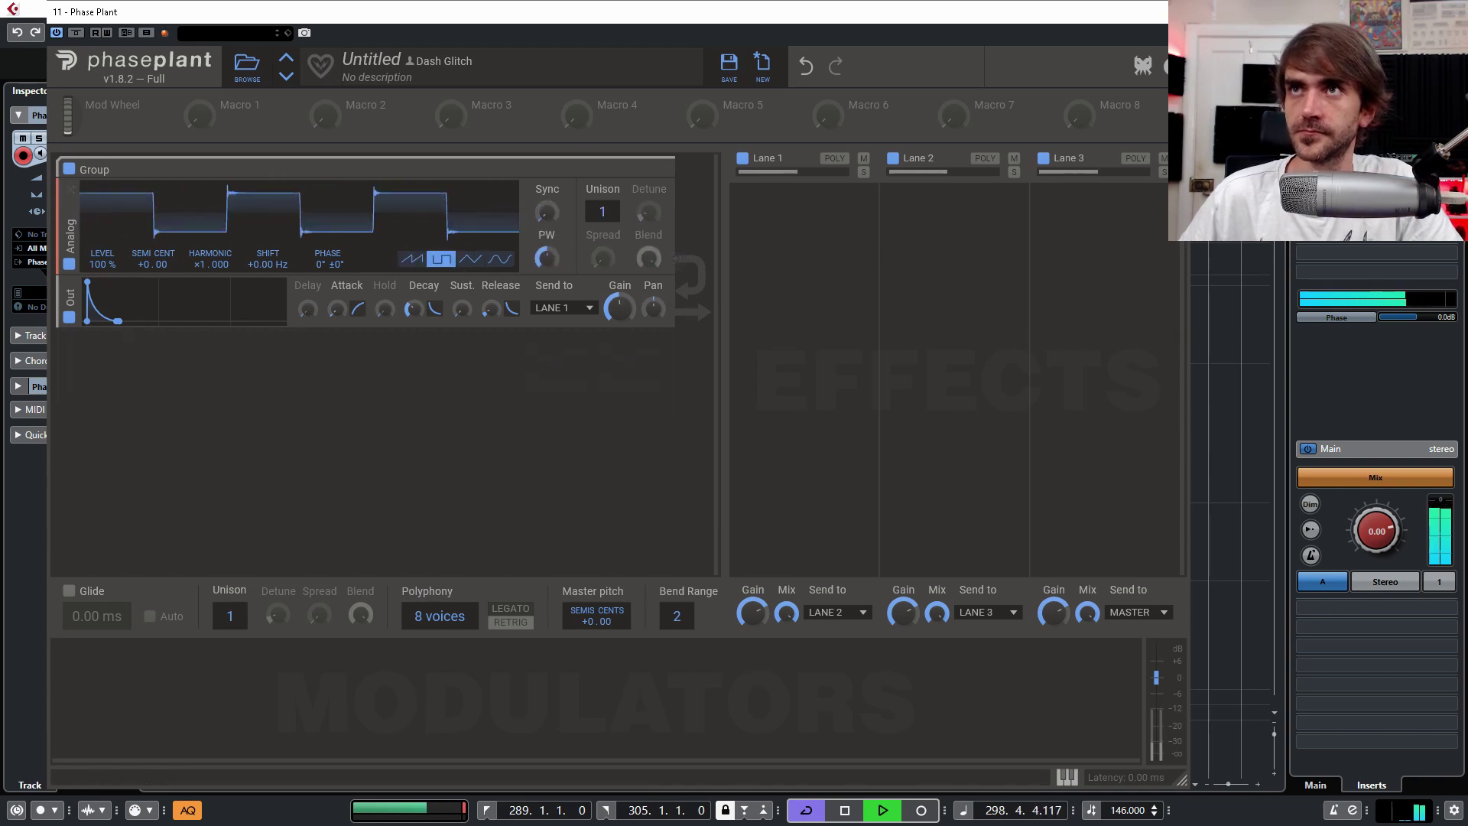
pyautogui.click(1173, 12)
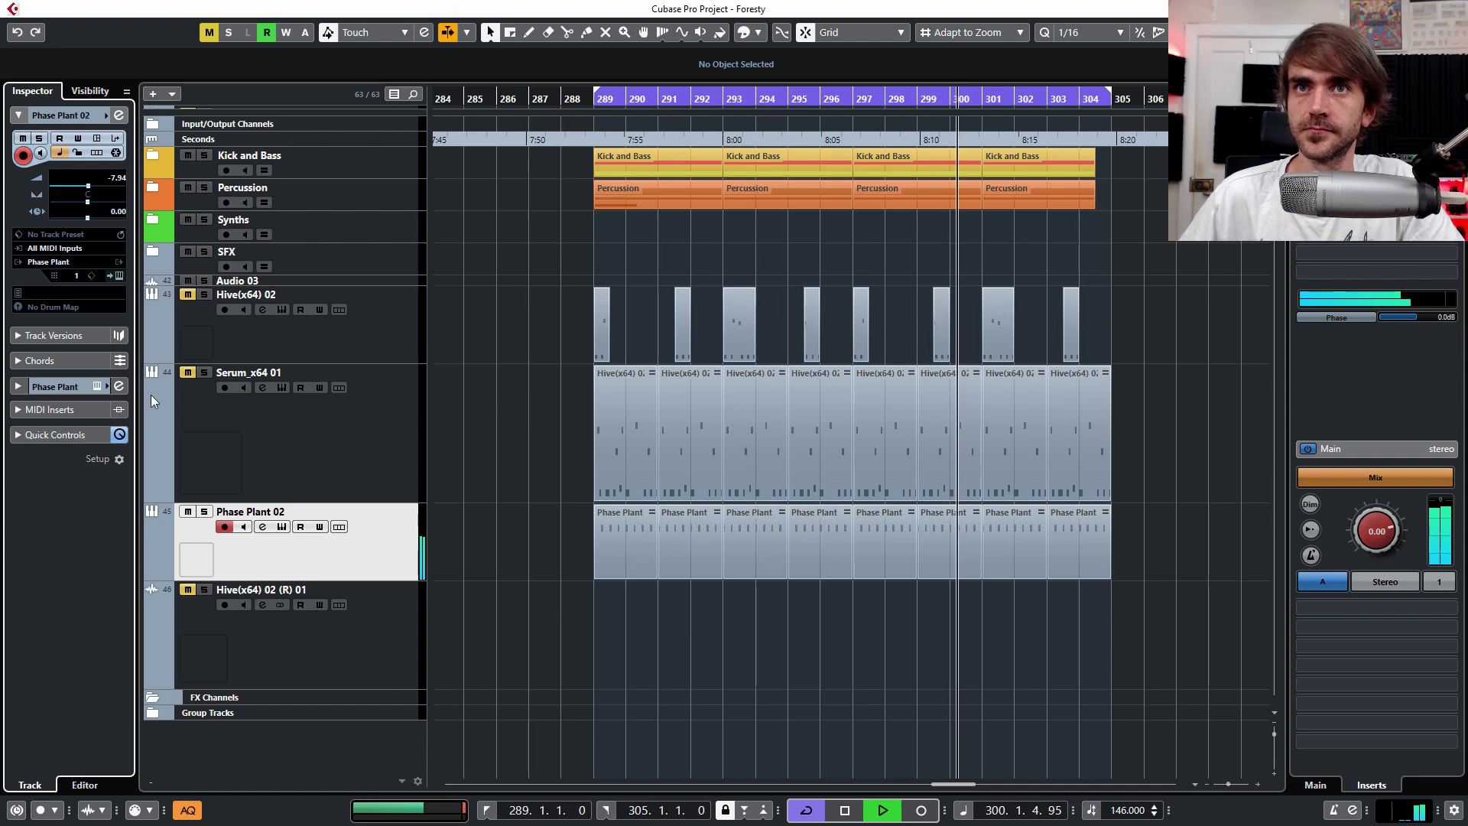
# Step: Set Filter A's resonance to 61 in the first Filter M12 of Phase Plant 02 and close the plug-in
pyautogui.click(118, 115)
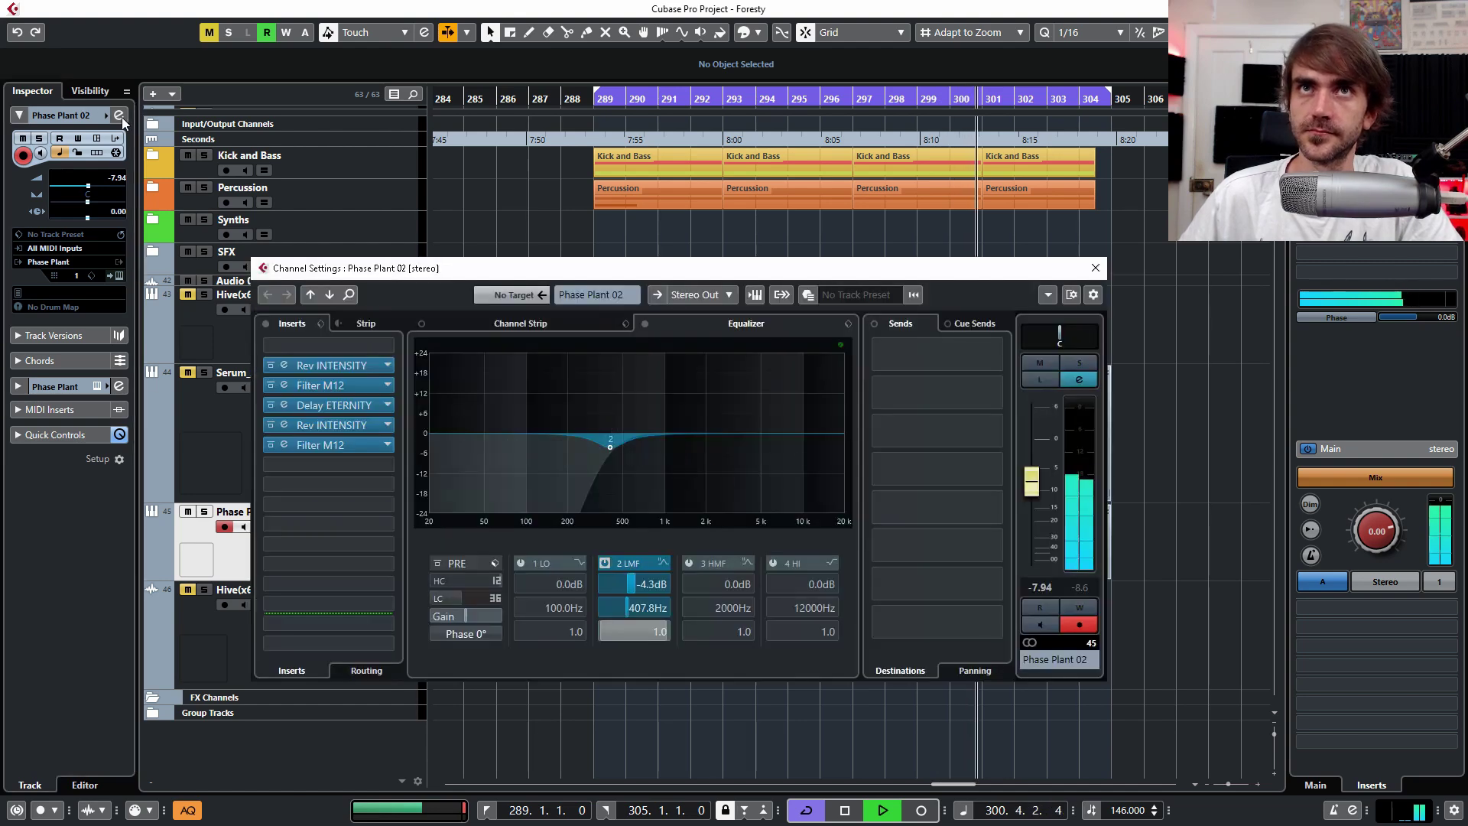
pyautogui.click(280, 382)
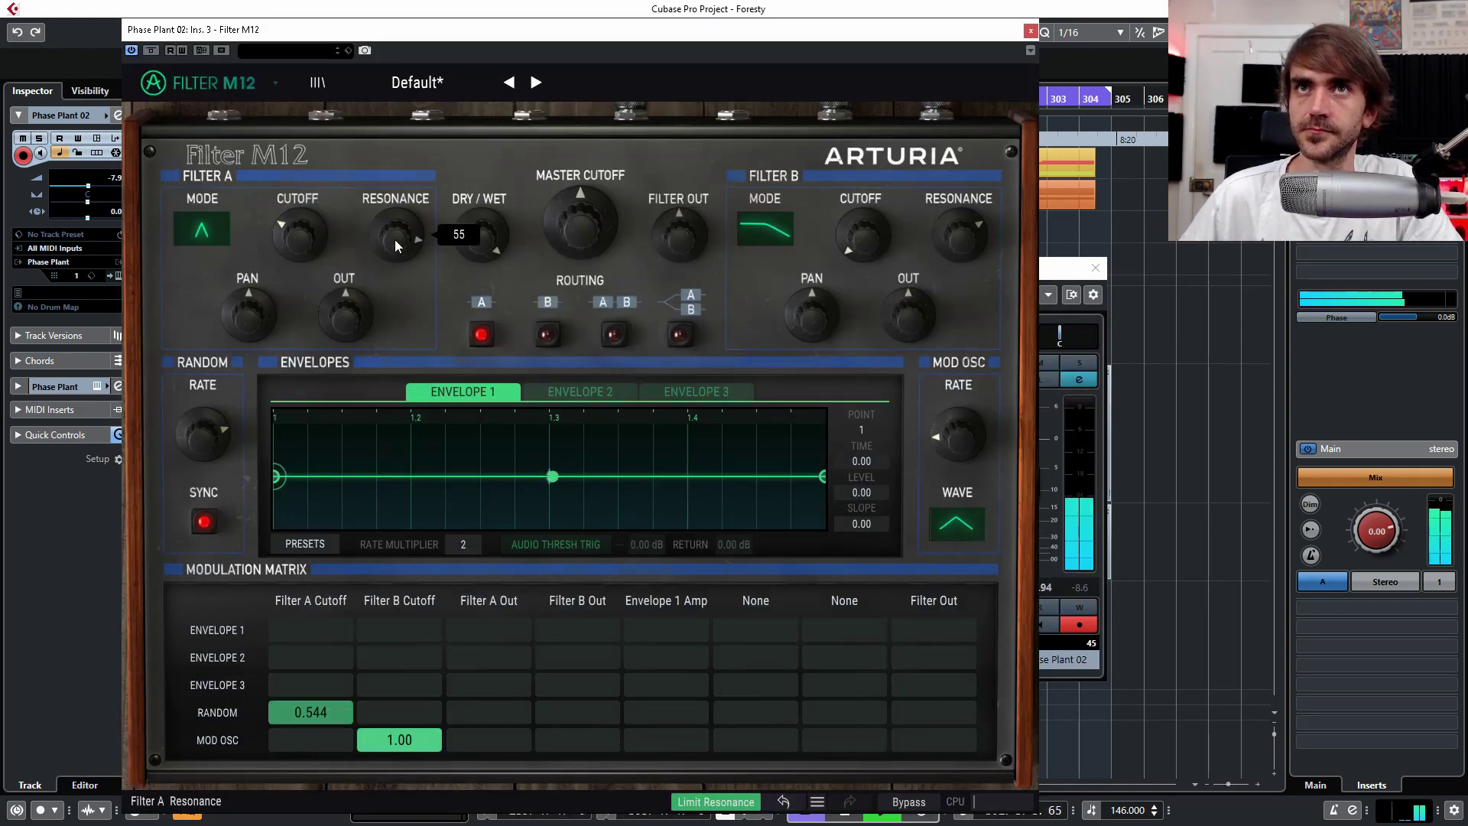
pyautogui.moveTo(390, 225); pyautogui.dragTo(397, 238)
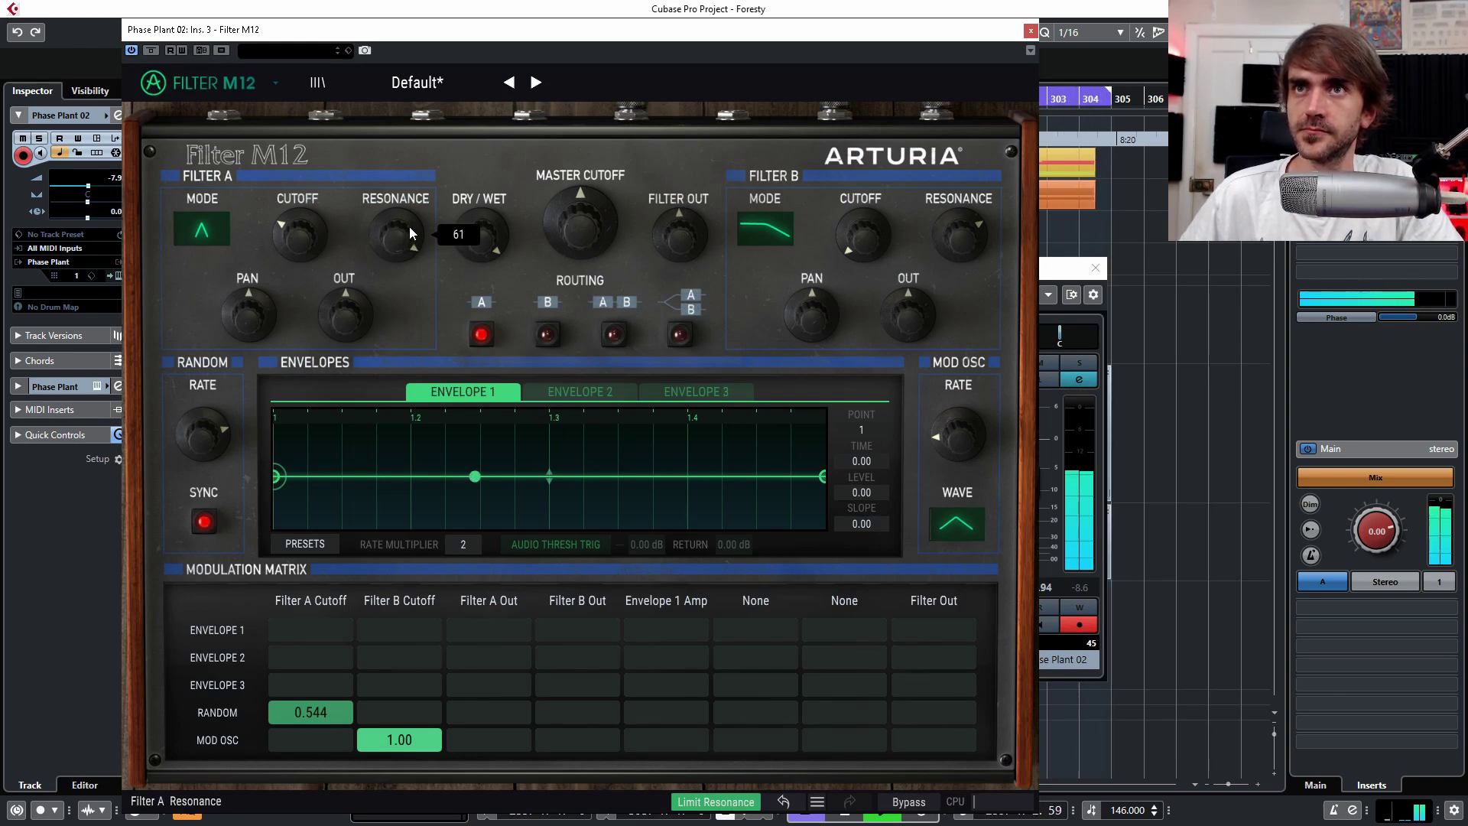
pyautogui.click(1030, 32)
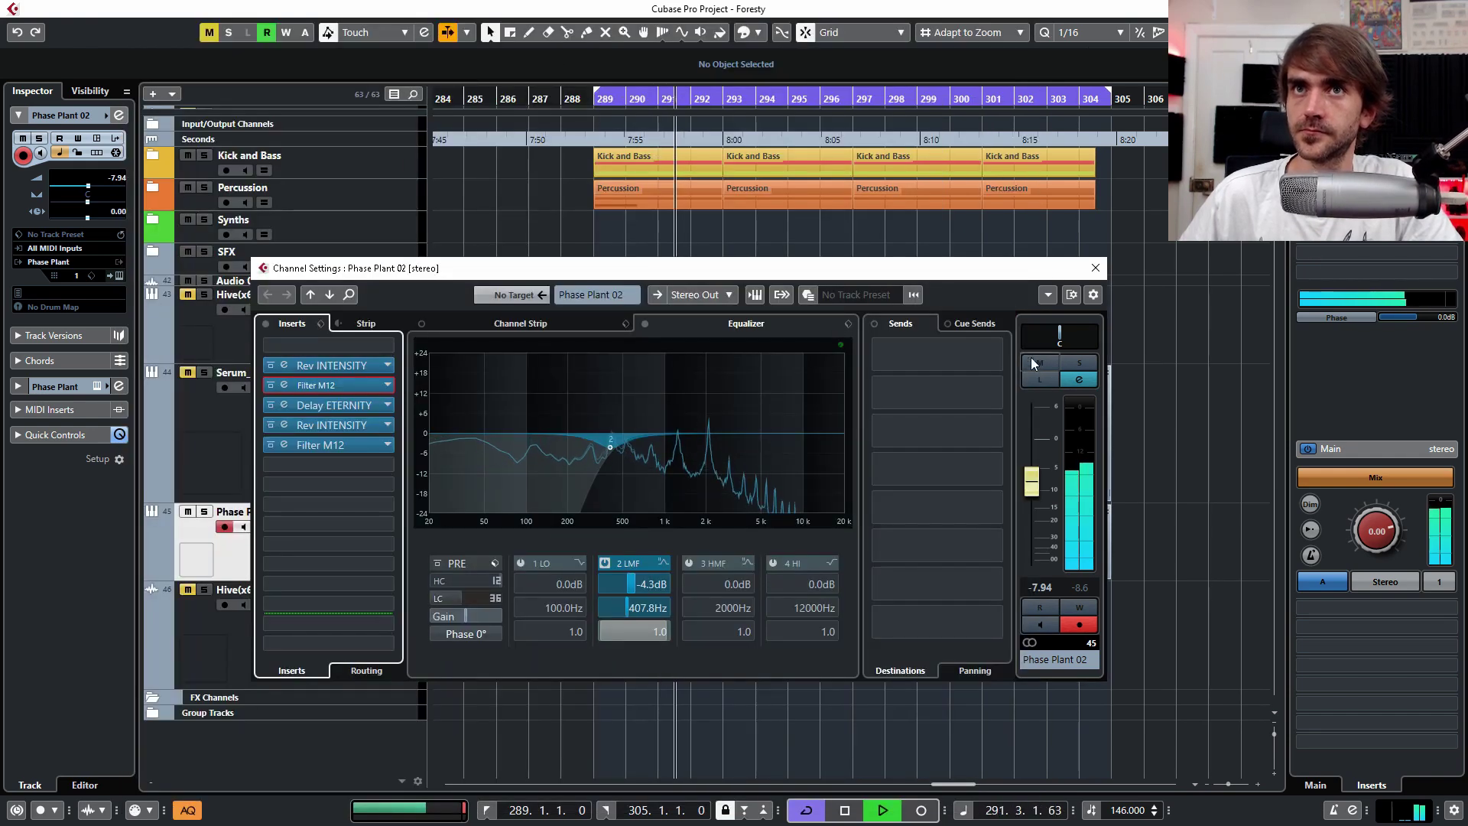
# Step: Stop playback, mute the Phase Plant 02 channel, and reopen Delay ETERNITY
pyautogui.press('space')
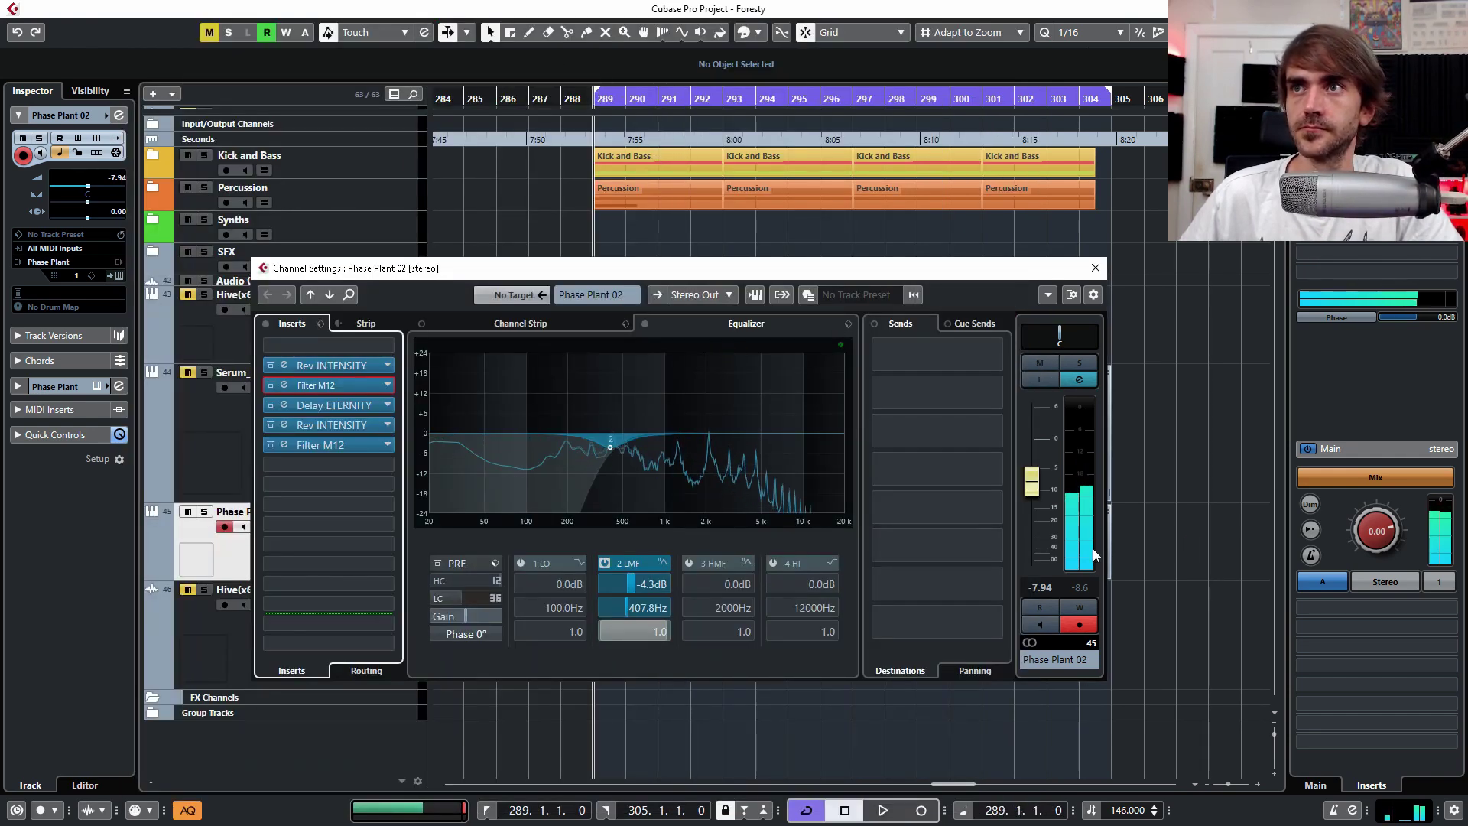
pyautogui.click(1042, 362)
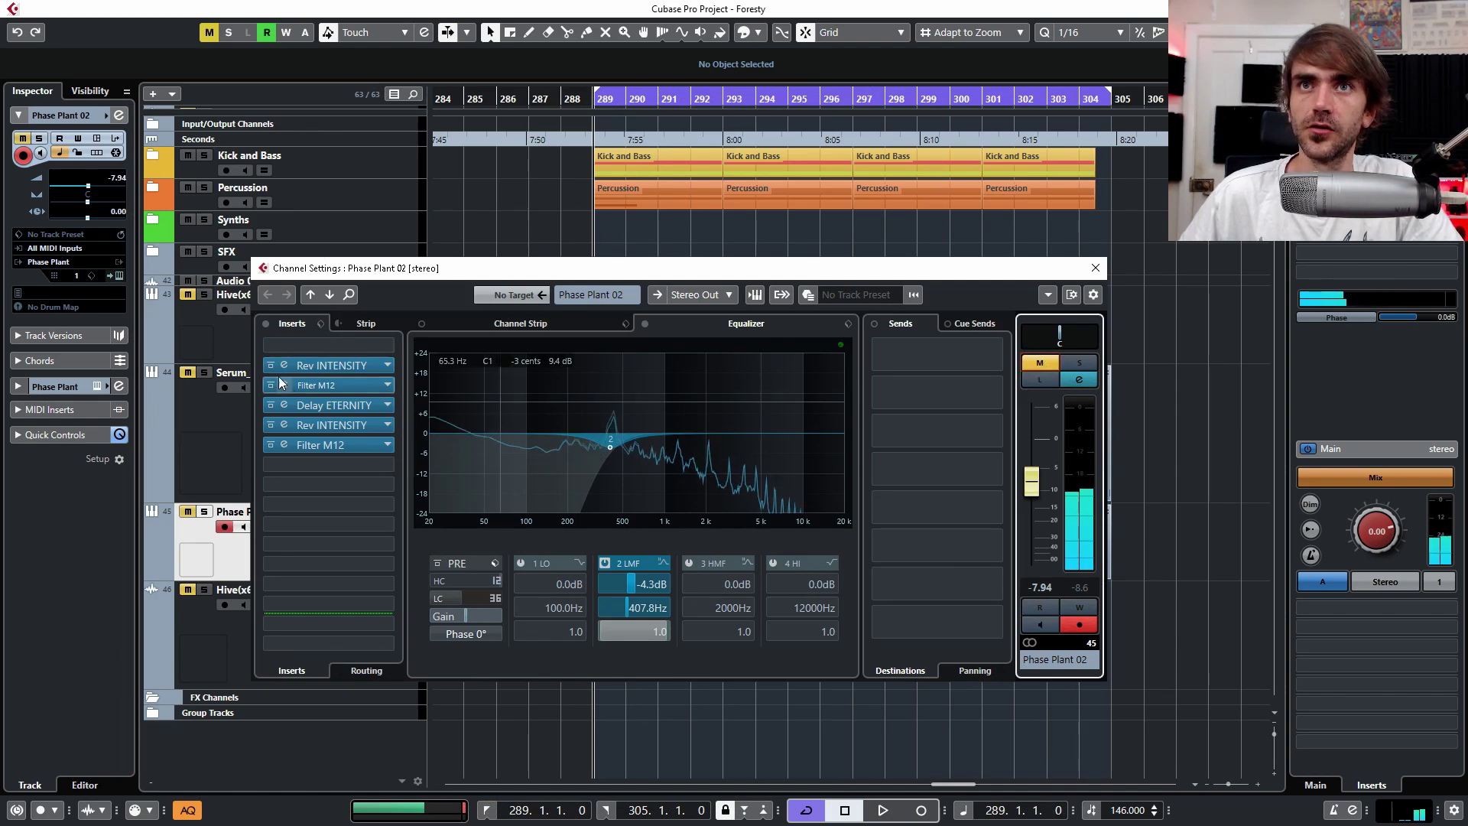
pyautogui.click(282, 405)
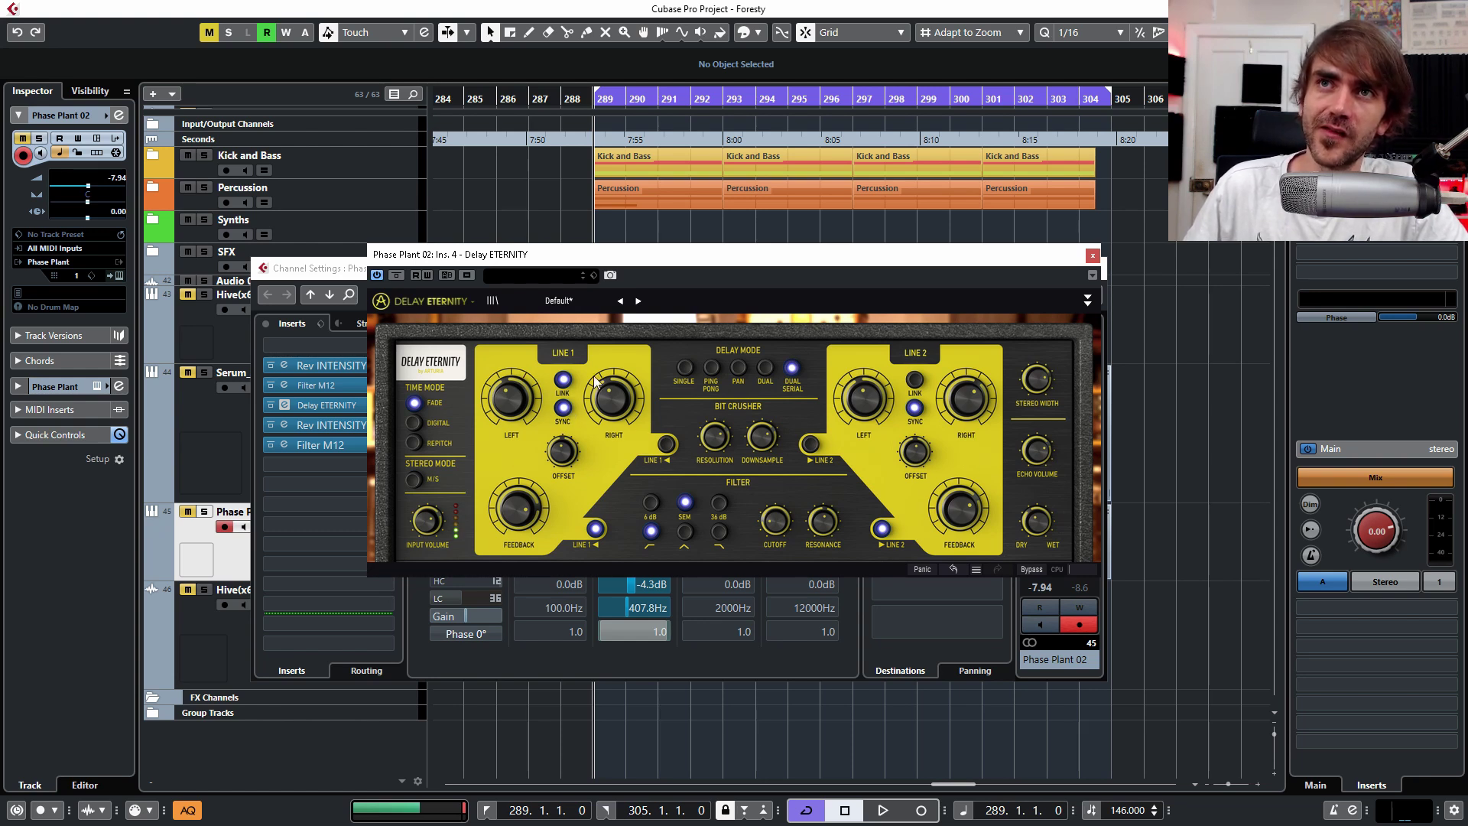
# Step: Expand Delay ETERNITY's advanced section and assign LFO 1's first destination to Filter Frequency
pyautogui.click(566, 382)
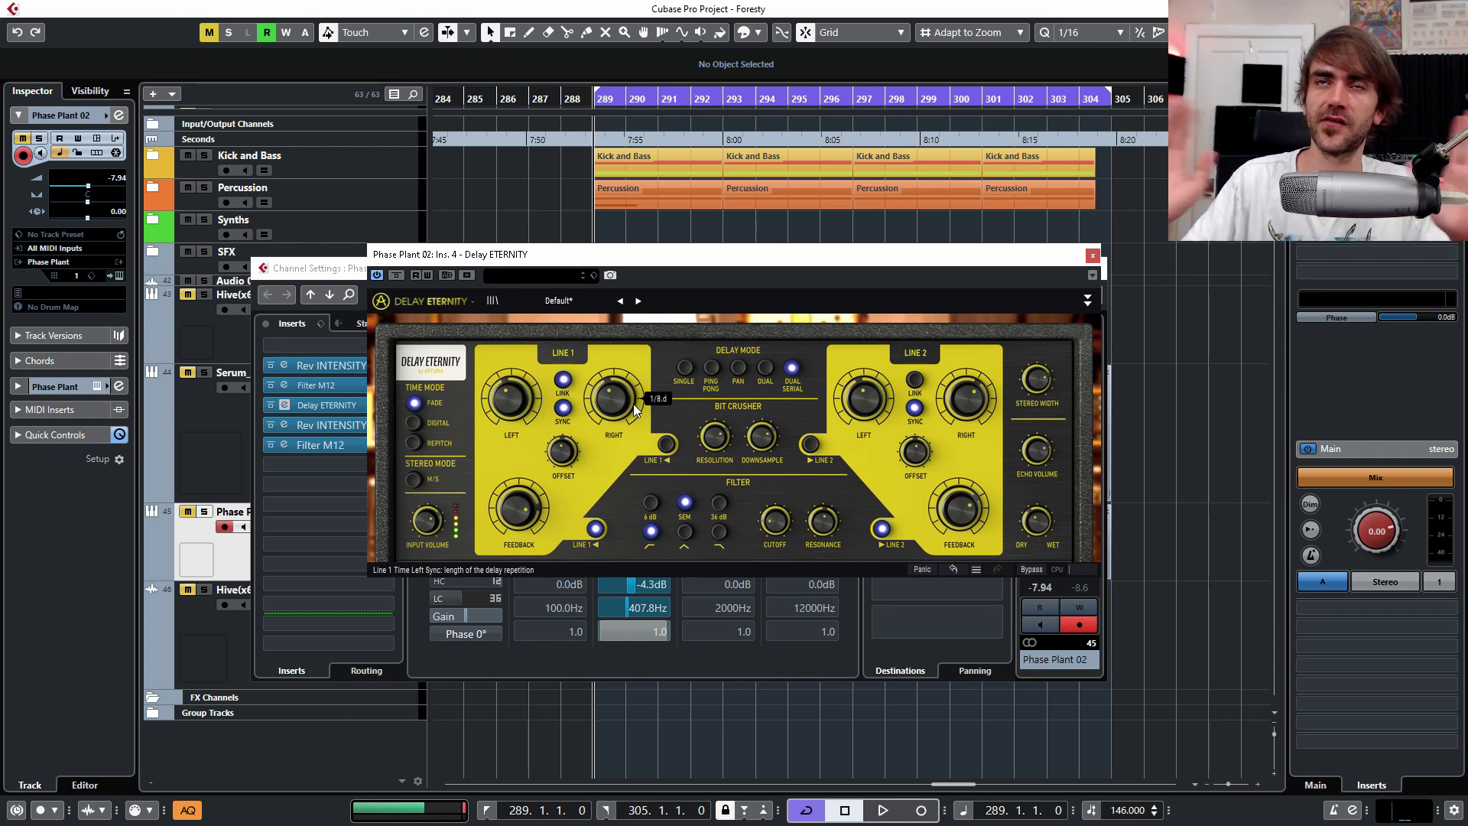
pyautogui.moveTo(866, 394)
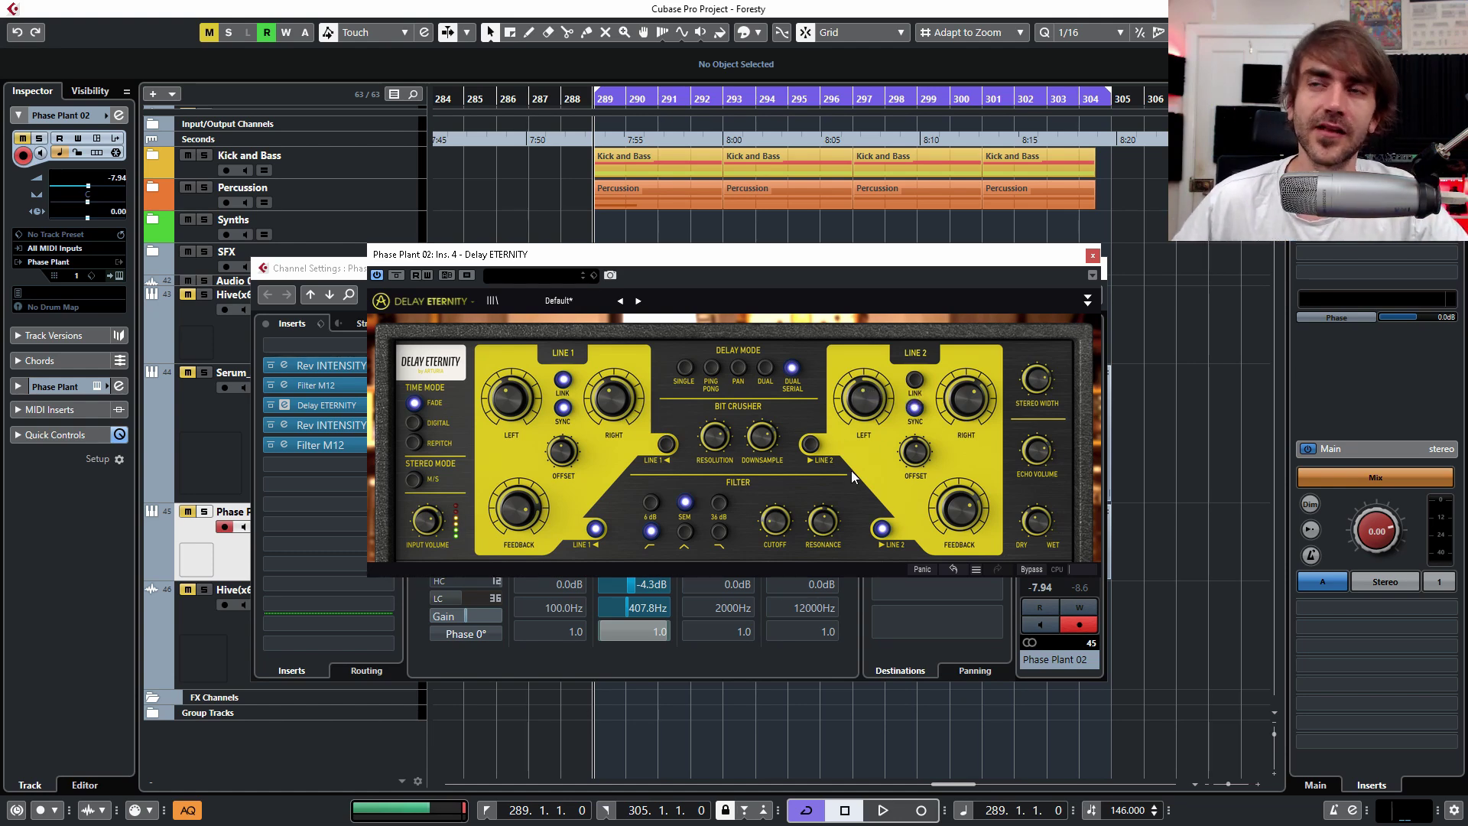
pyautogui.click(1087, 301)
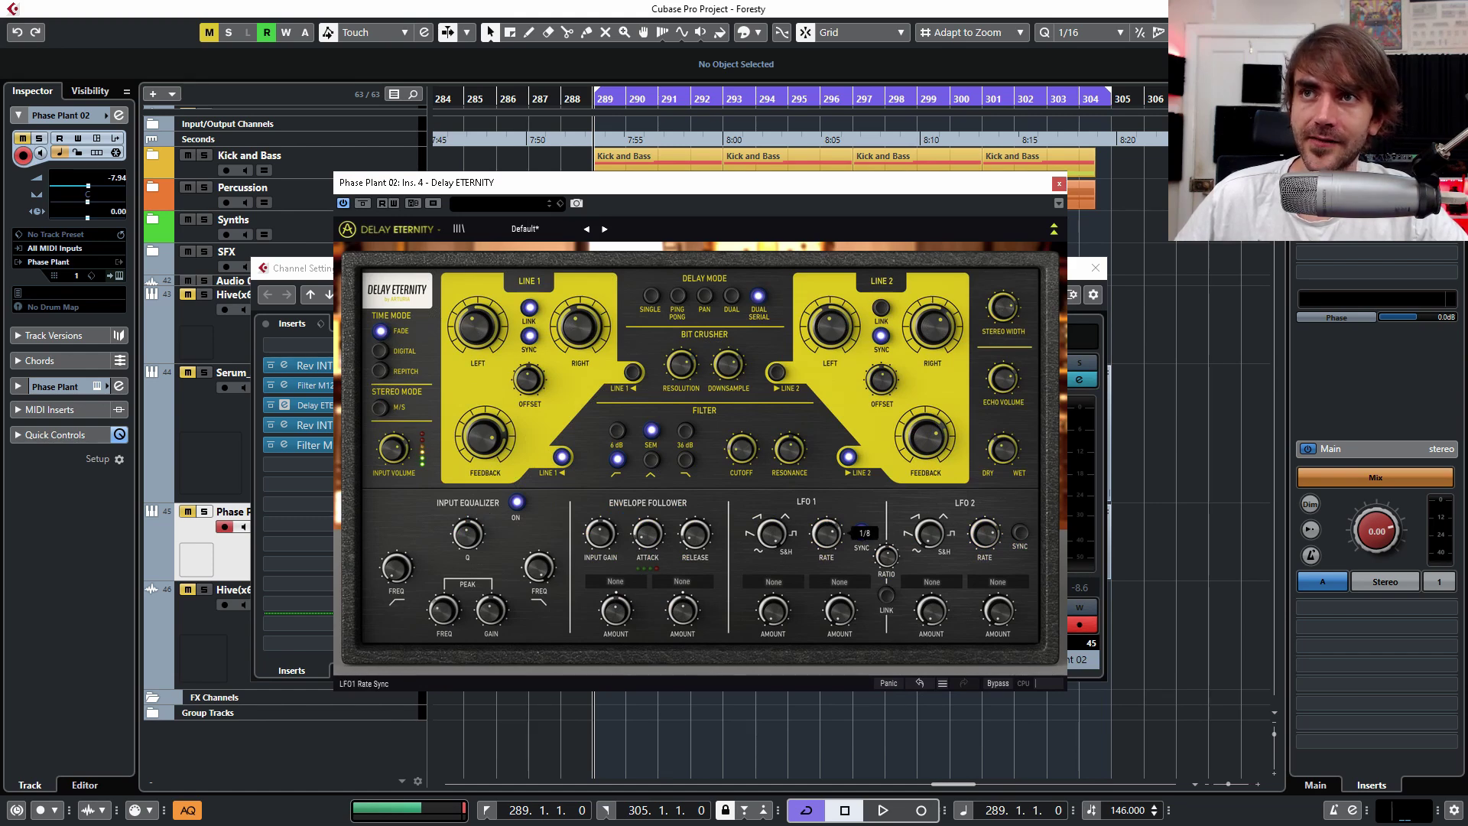
pyautogui.click(780, 581)
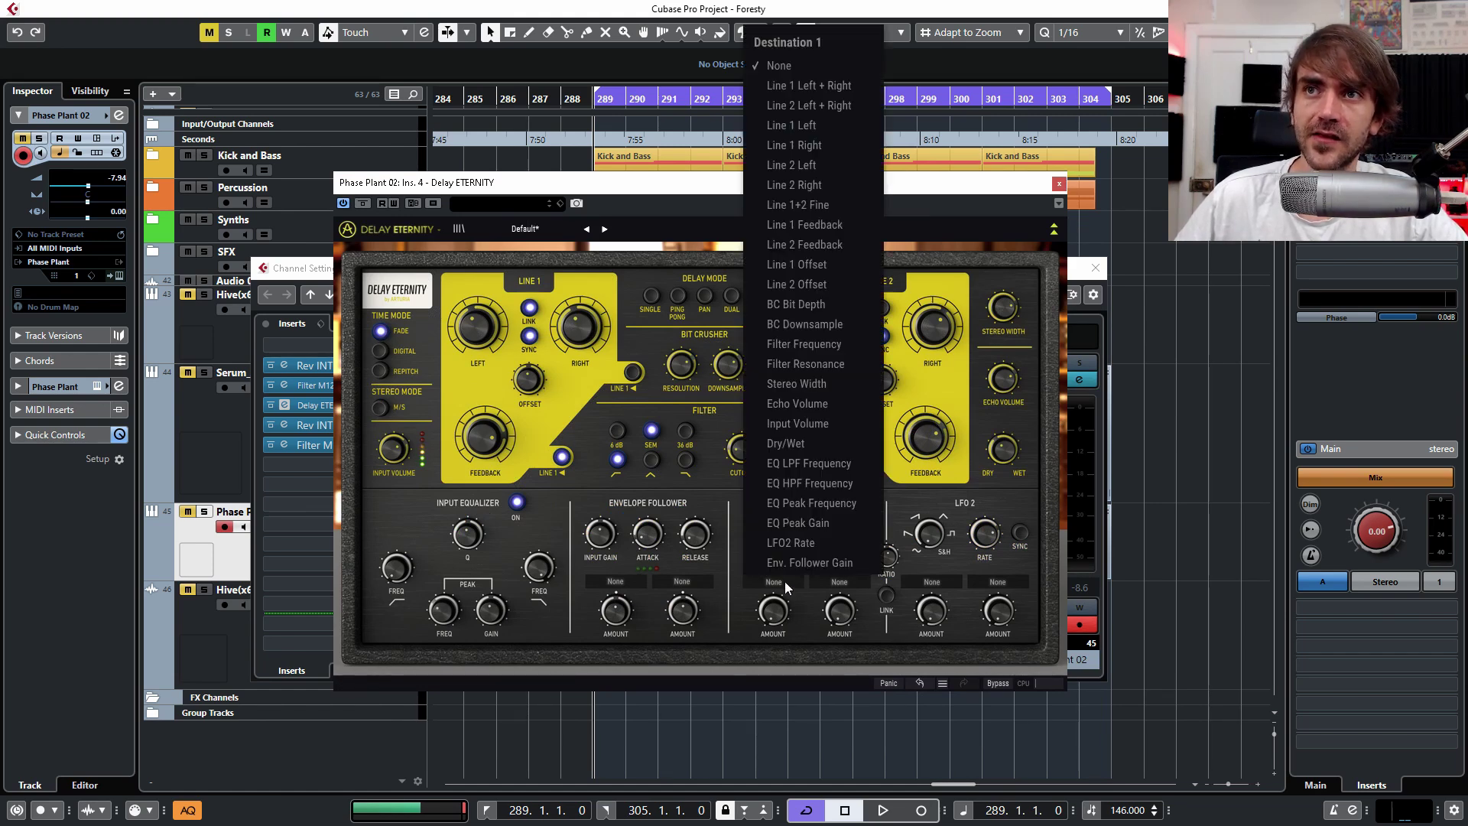
pyautogui.click(773, 347)
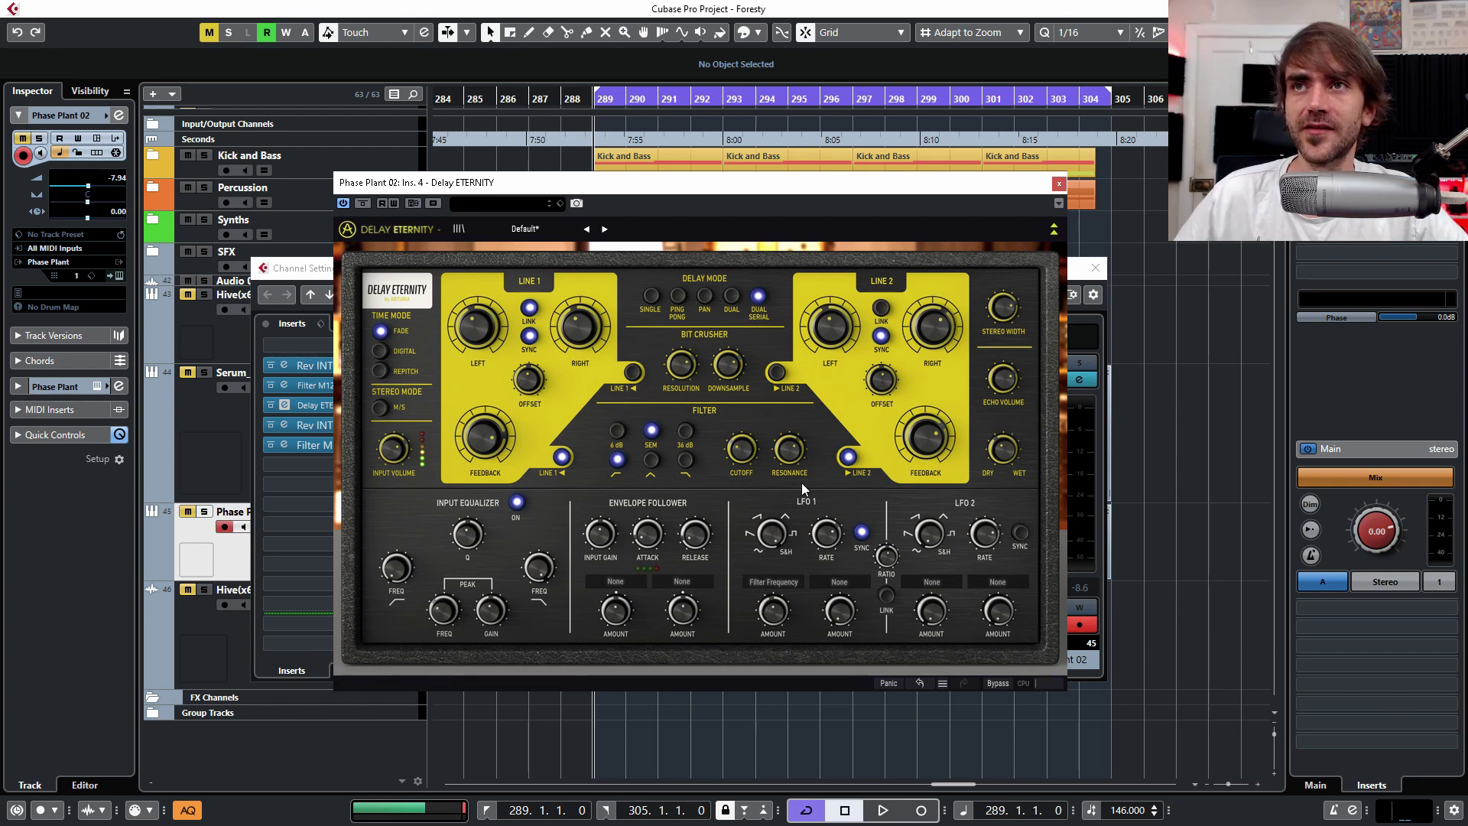
pyautogui.moveTo(786, 468); pyautogui.dragTo(787, 475)
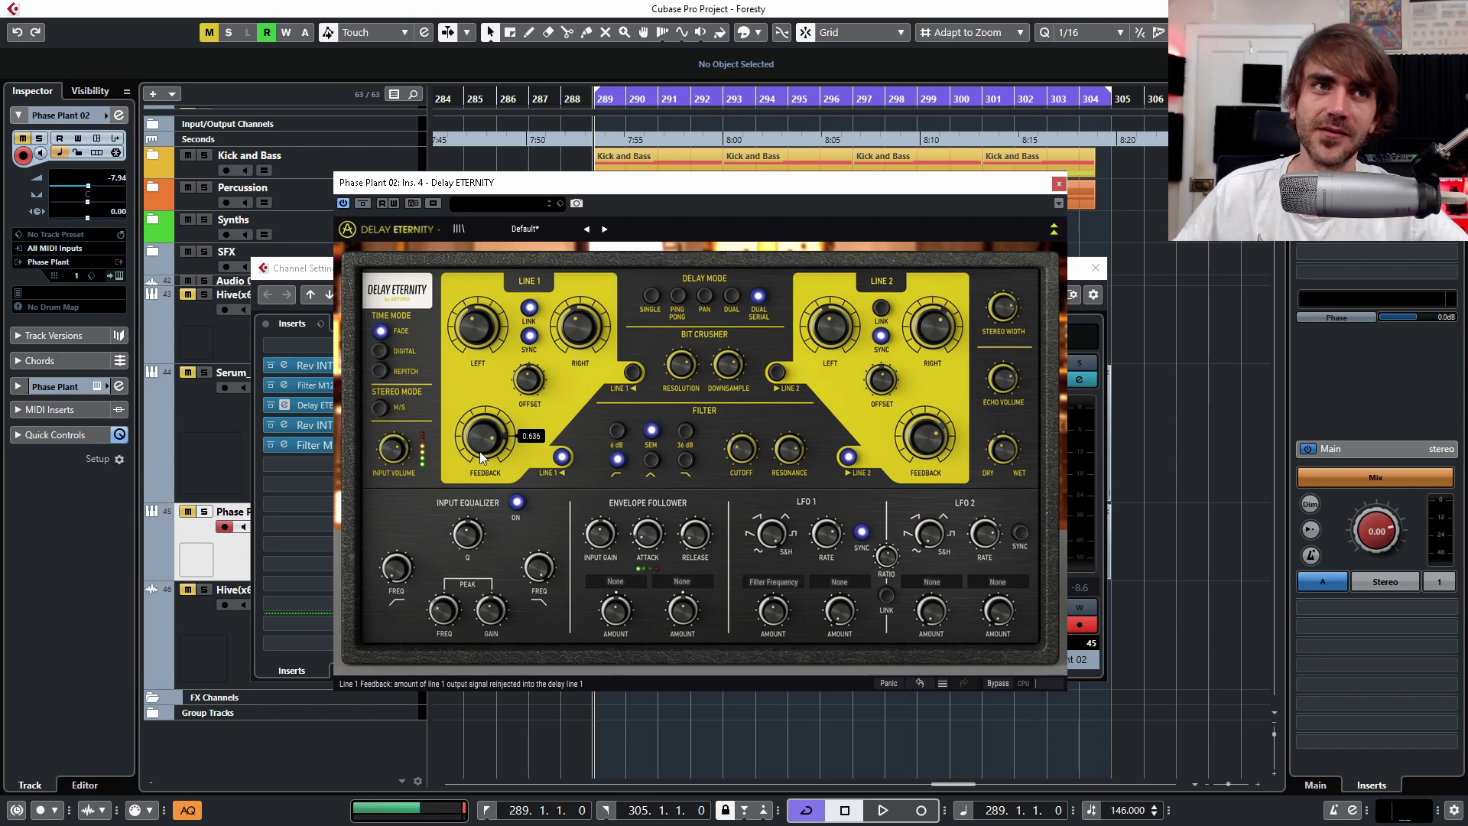
# Step: Unmute Phase Plant 02 while playing the loop, try delay line 2 without its filter, and stop playback
pyautogui.press('space')
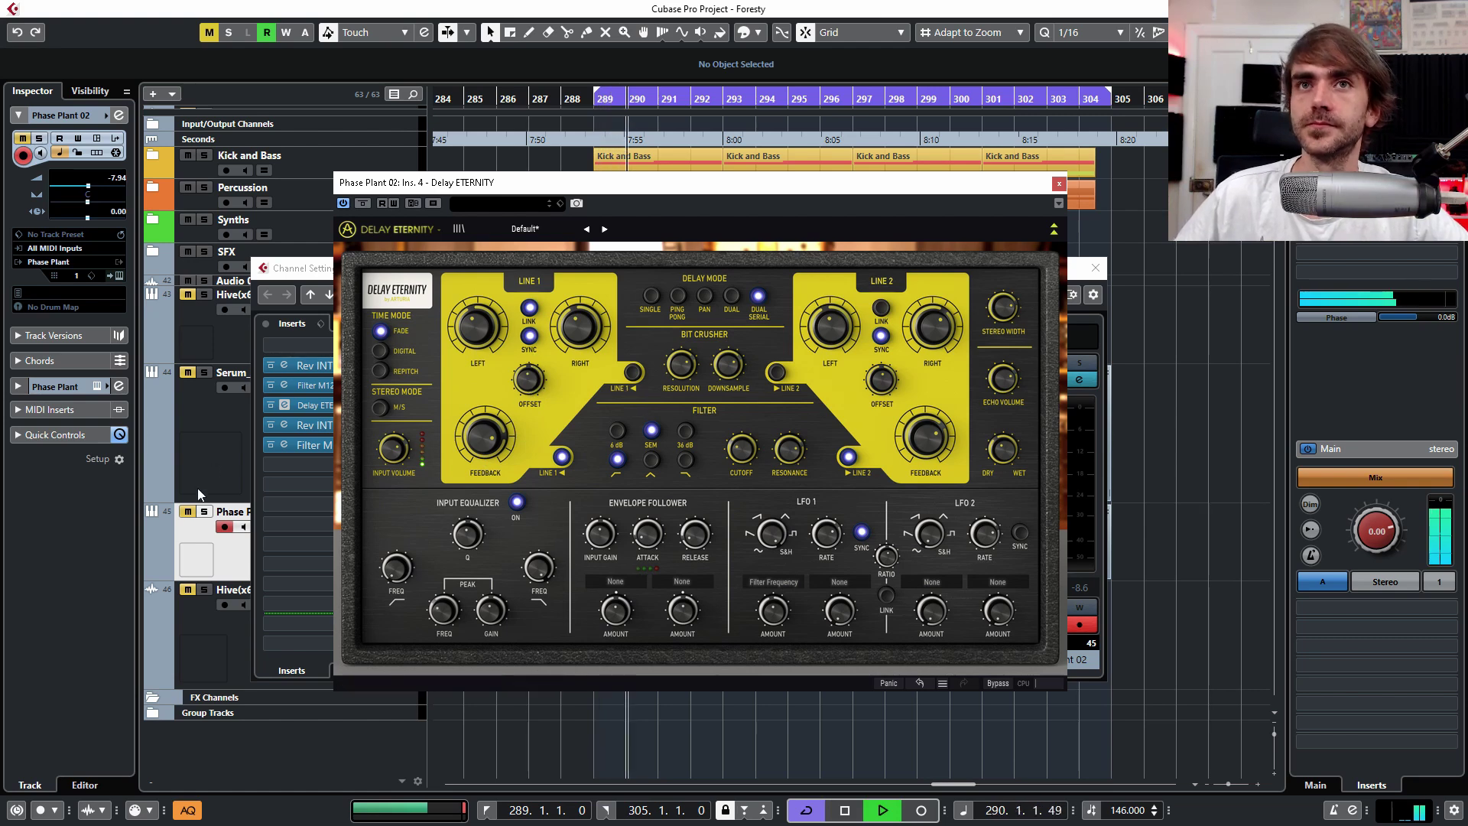
pyautogui.click(201, 514)
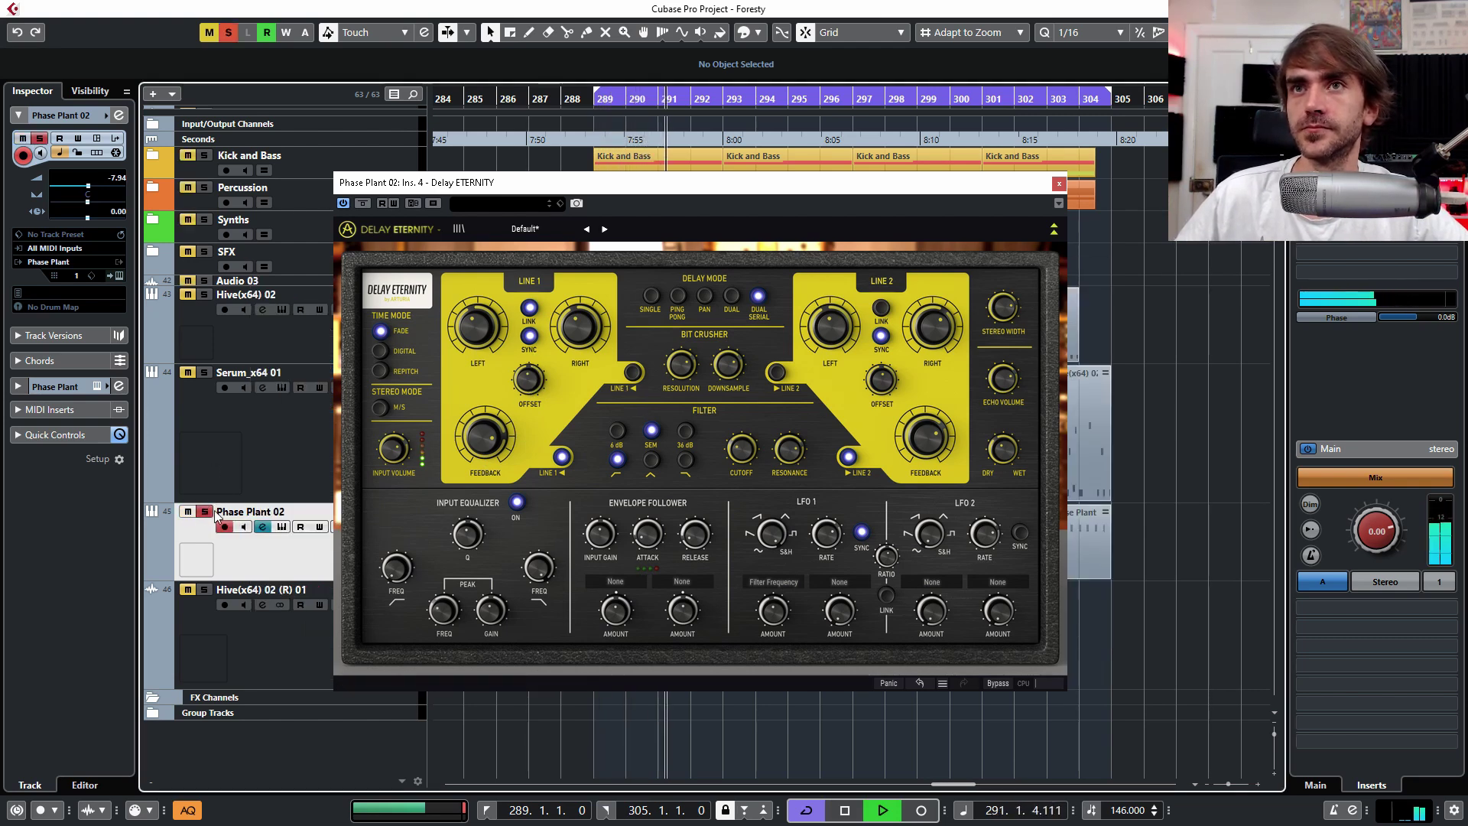
pyautogui.click(203, 513)
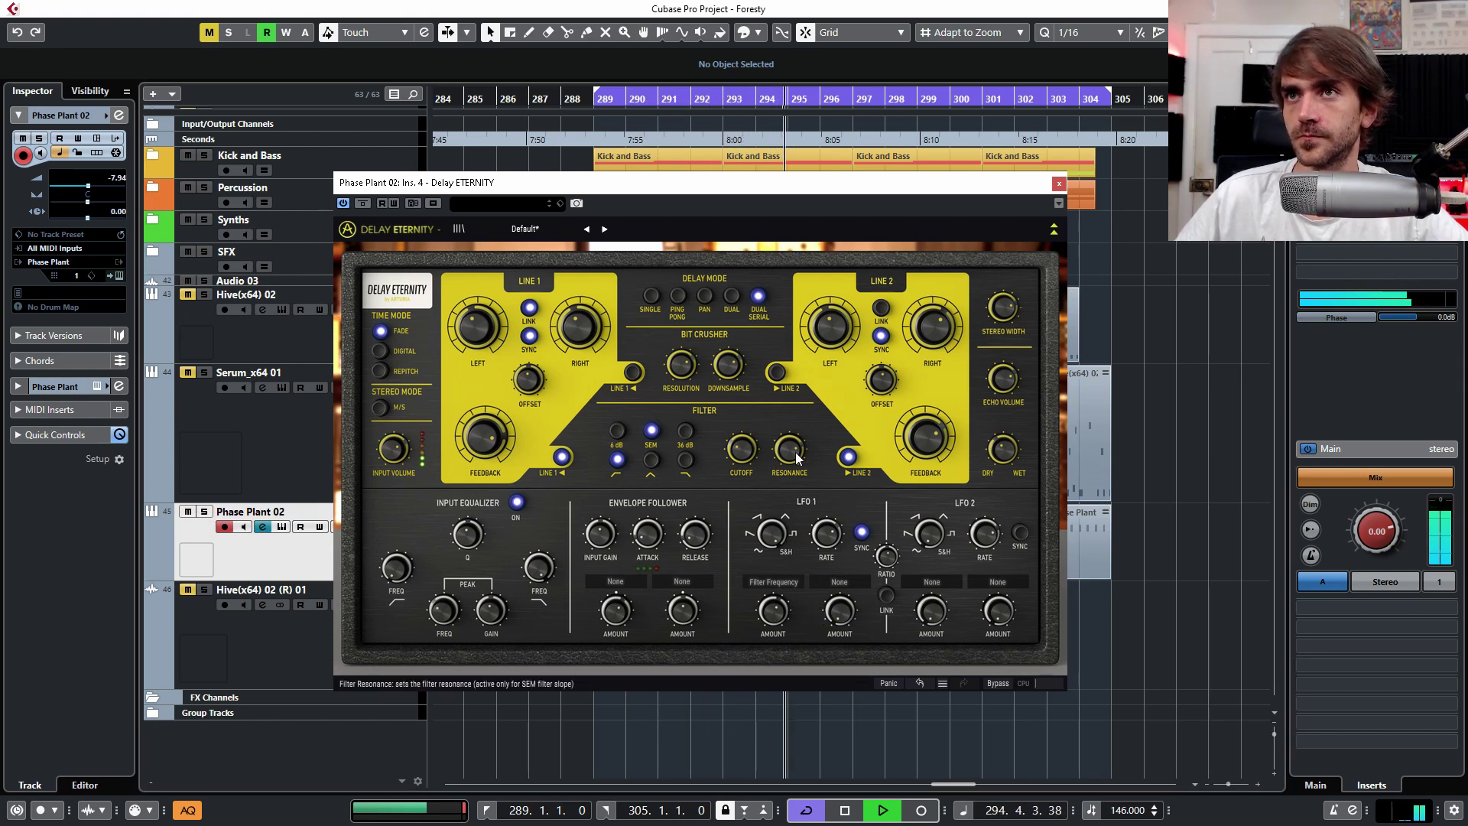
pyautogui.moveTo(758, 456)
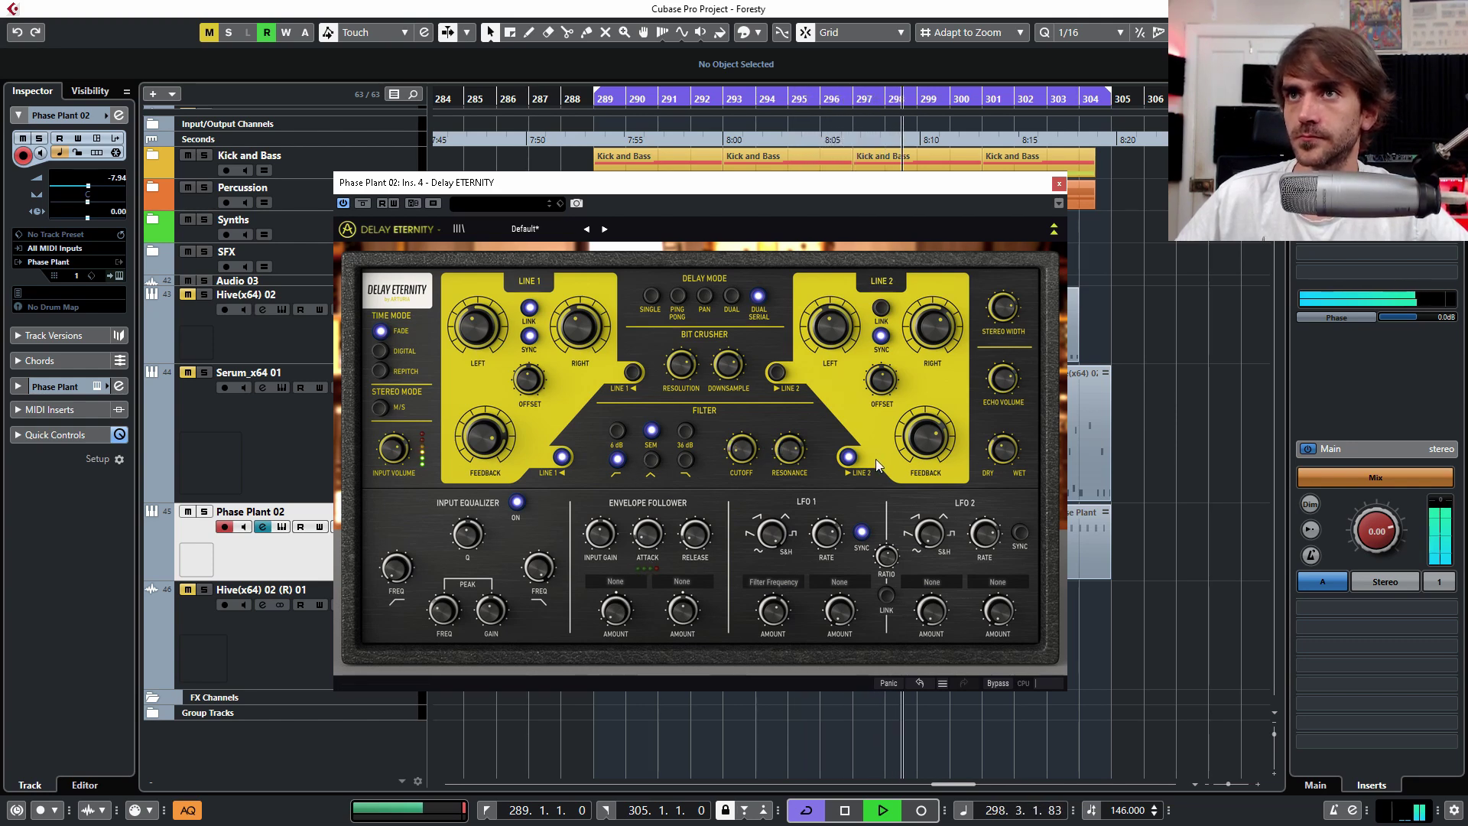
pyautogui.click(847, 457)
pyautogui.press('space')
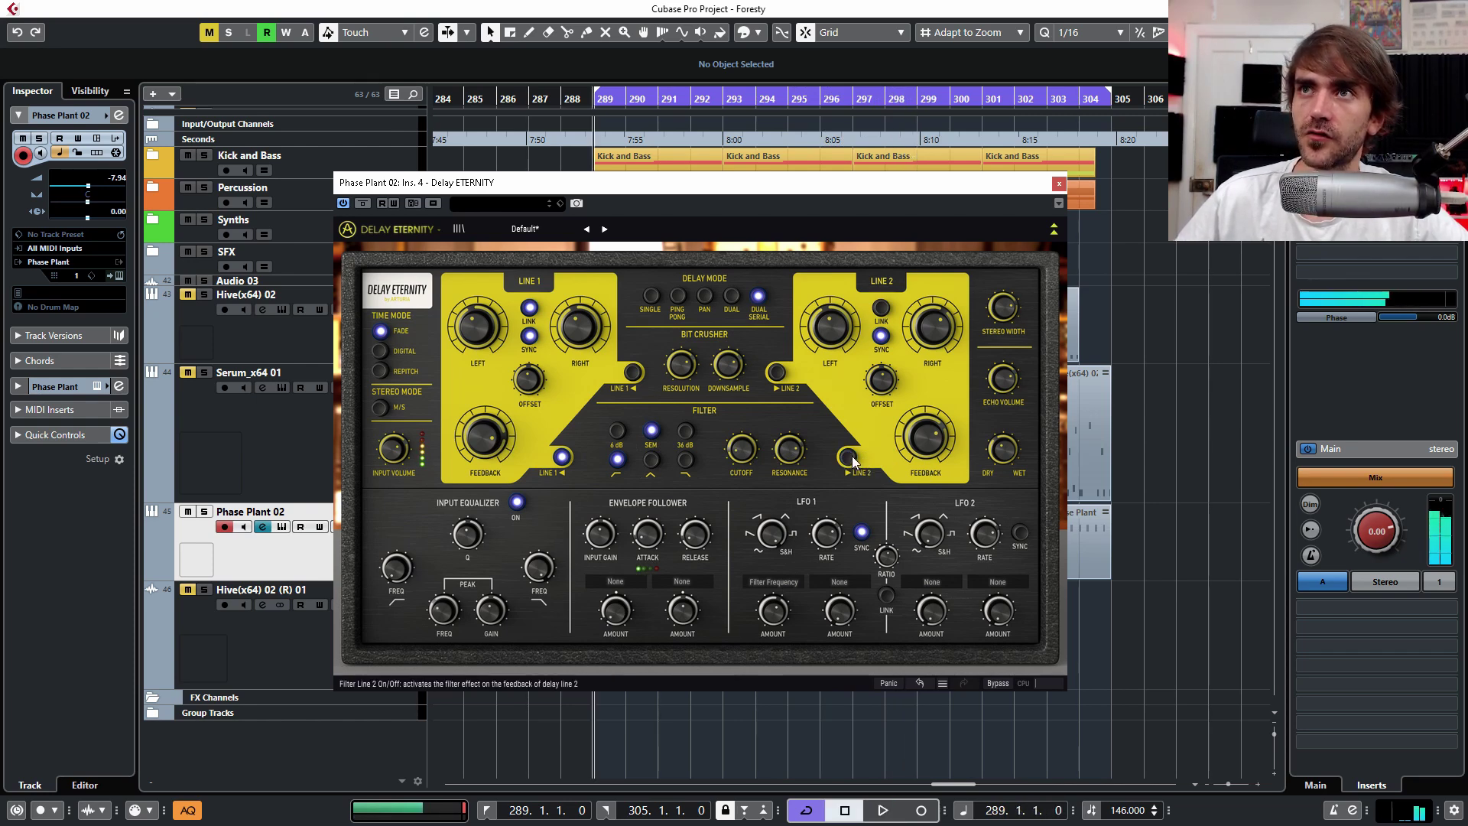
# Step: Apply Delay ETERNITY's filter only to line 2 and its bit crusher only to line 1, play the loop, and close the plug-in
pyautogui.moveTo(1007, 453)
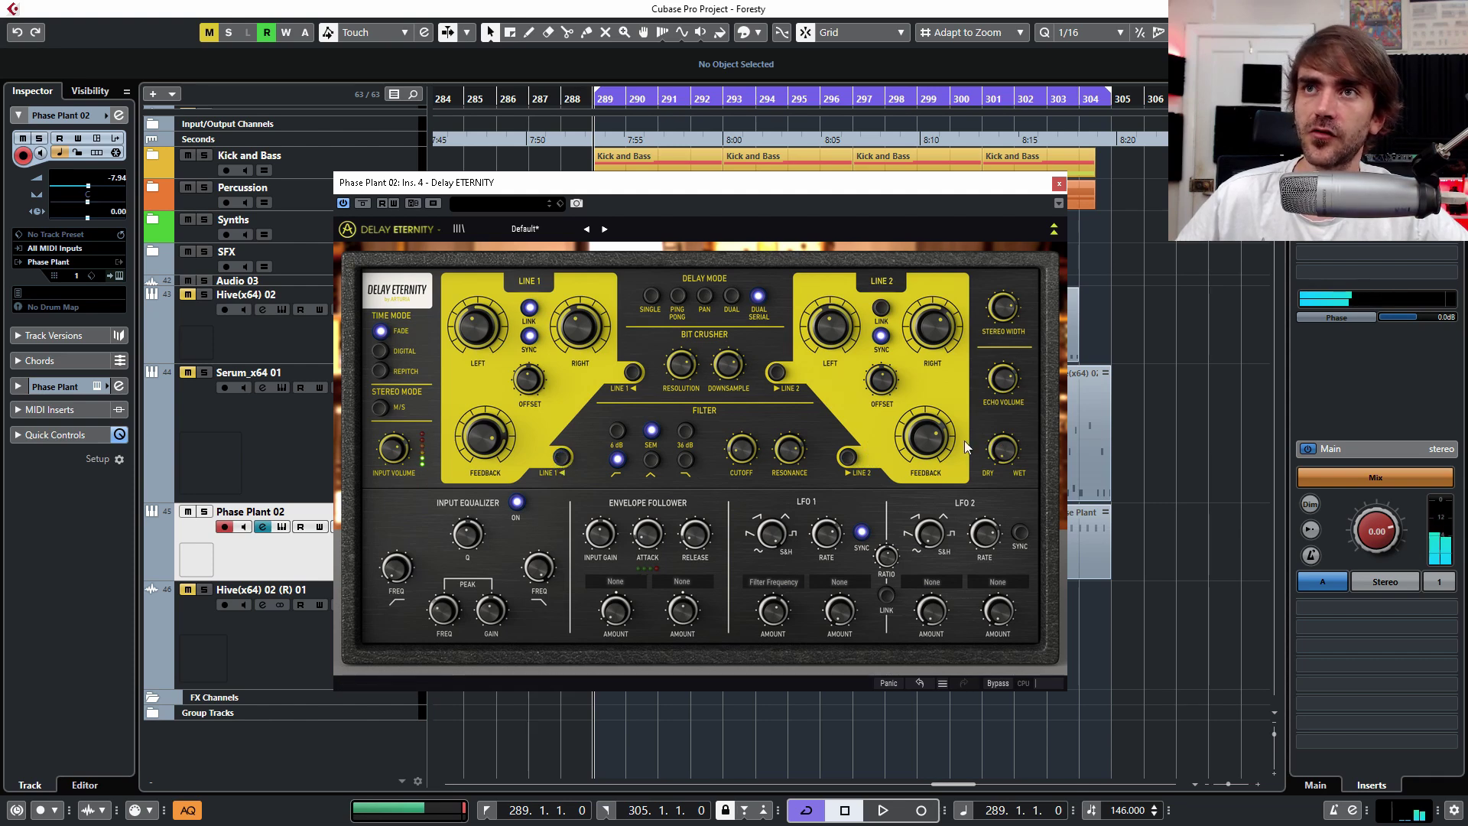
pyautogui.click(845, 458)
pyautogui.moveTo(1001, 452); pyautogui.dragTo(1001, 501)
pyautogui.click(777, 373)
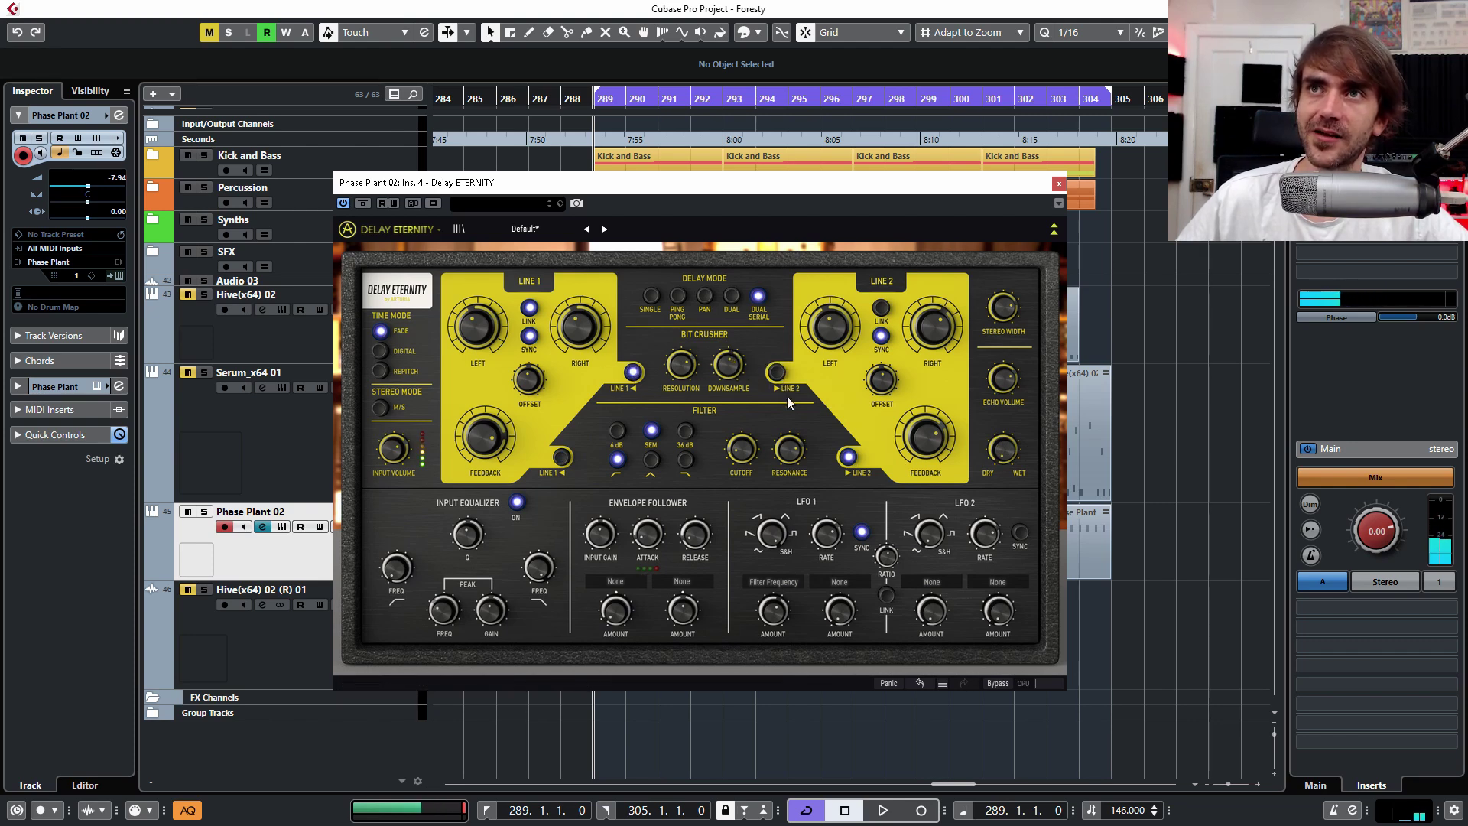
pyautogui.moveTo(997, 456); pyautogui.dragTo(997, 456)
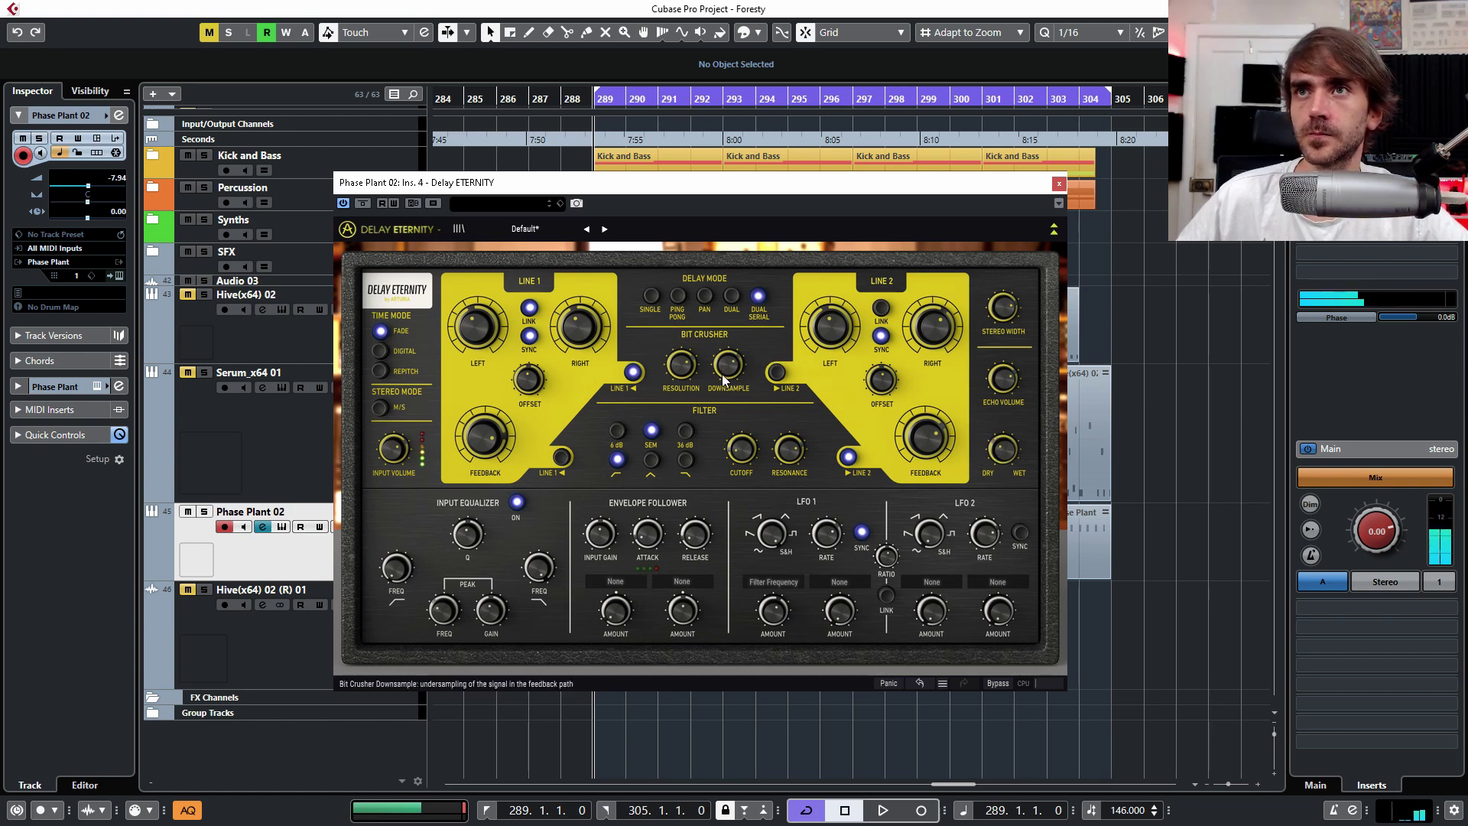
pyautogui.moveTo(795, 447); pyautogui.dragTo(783, 479)
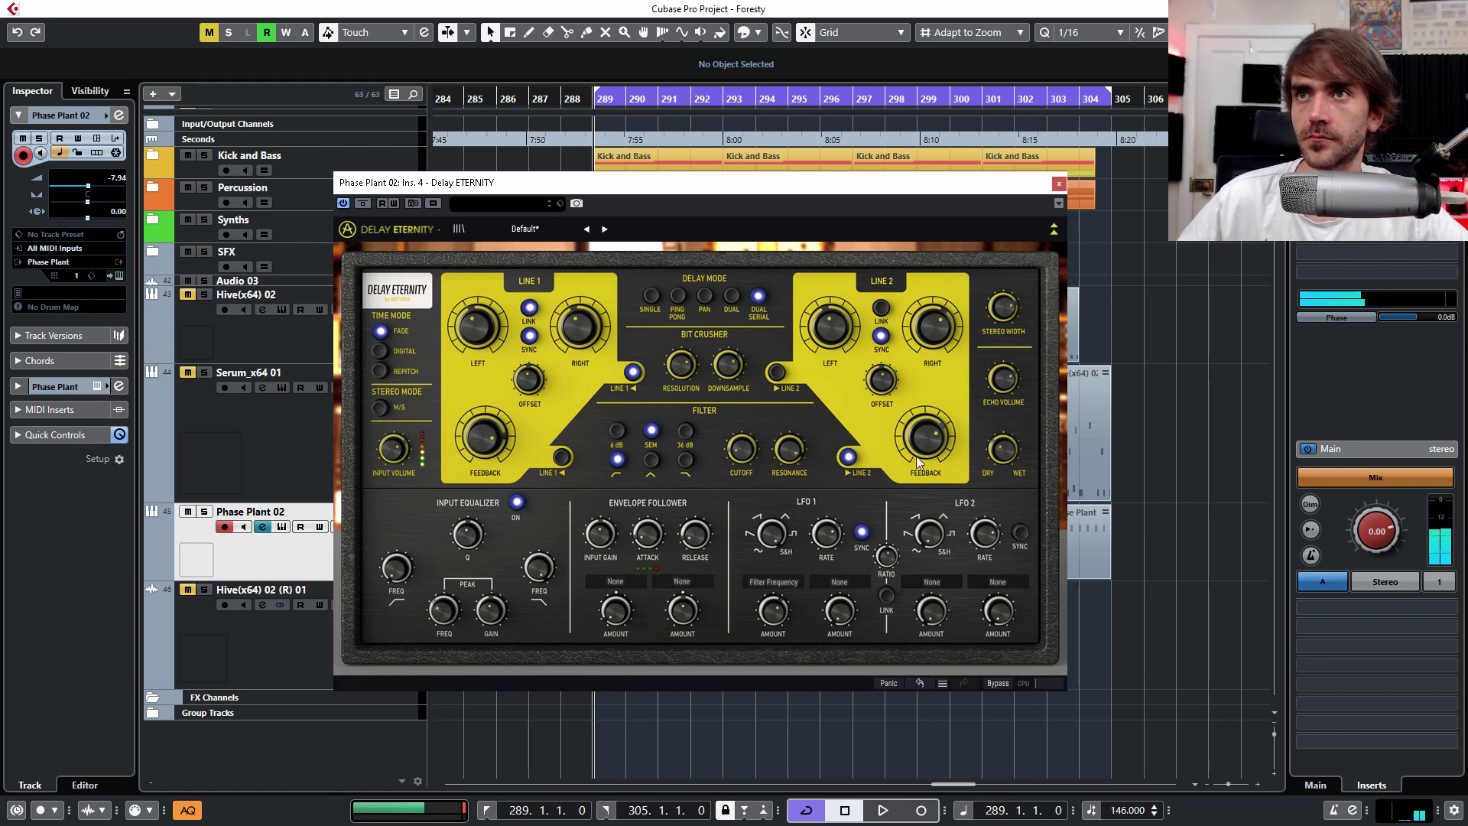
pyautogui.moveTo(925, 437); pyautogui.dragTo(428, 410)
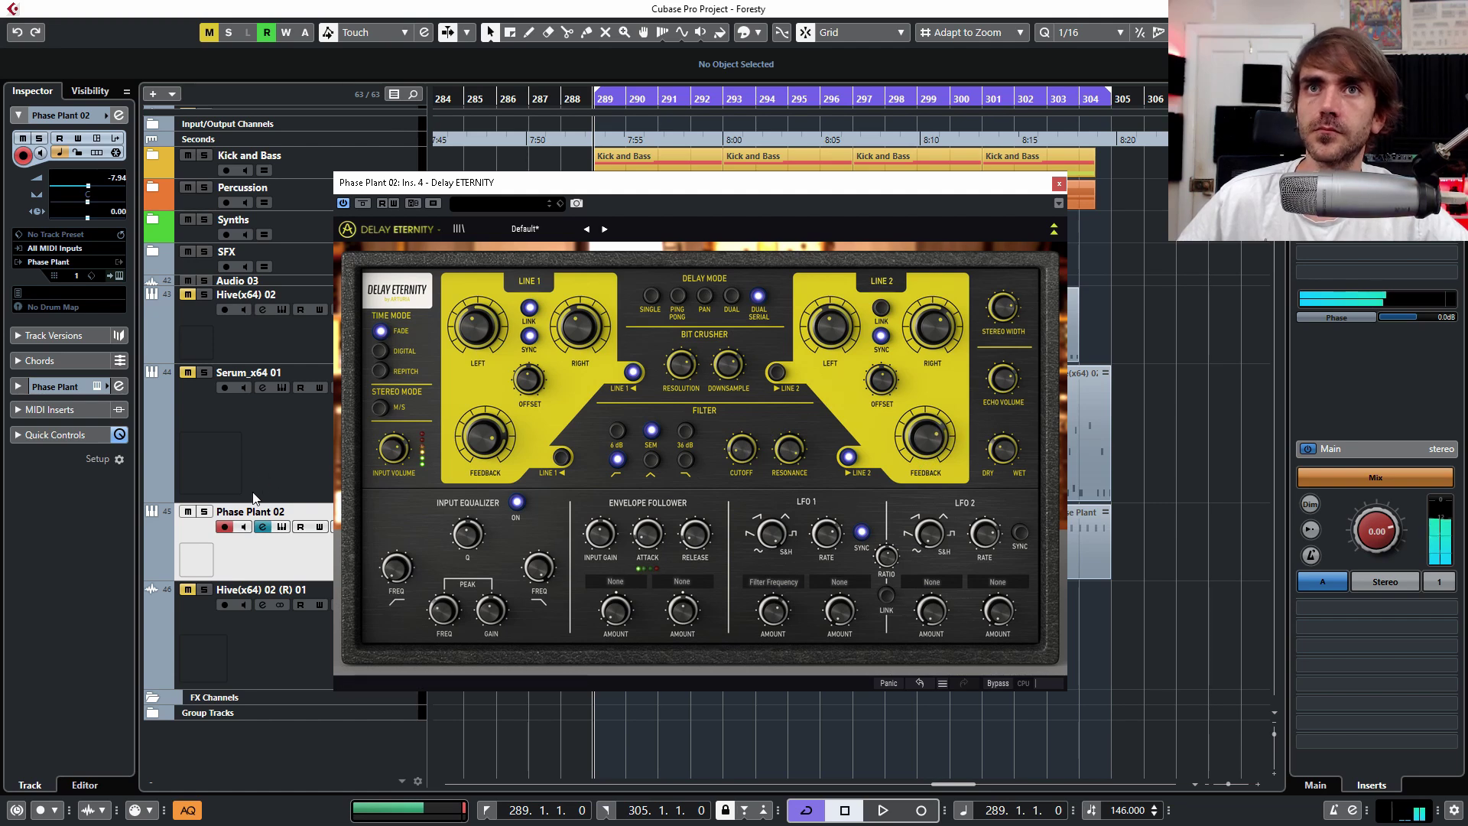
pyautogui.press('space')
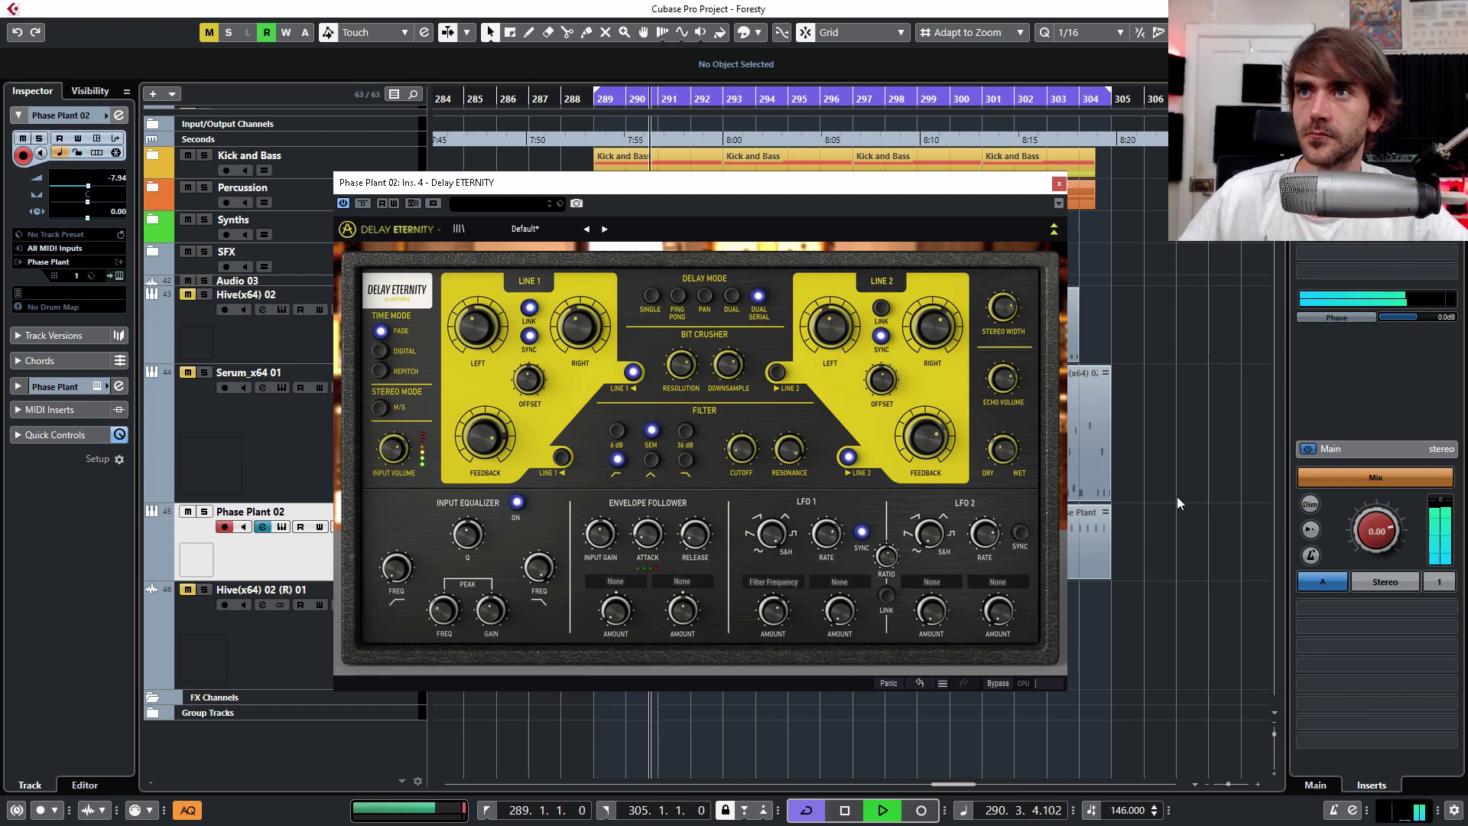
pyautogui.click(1059, 183)
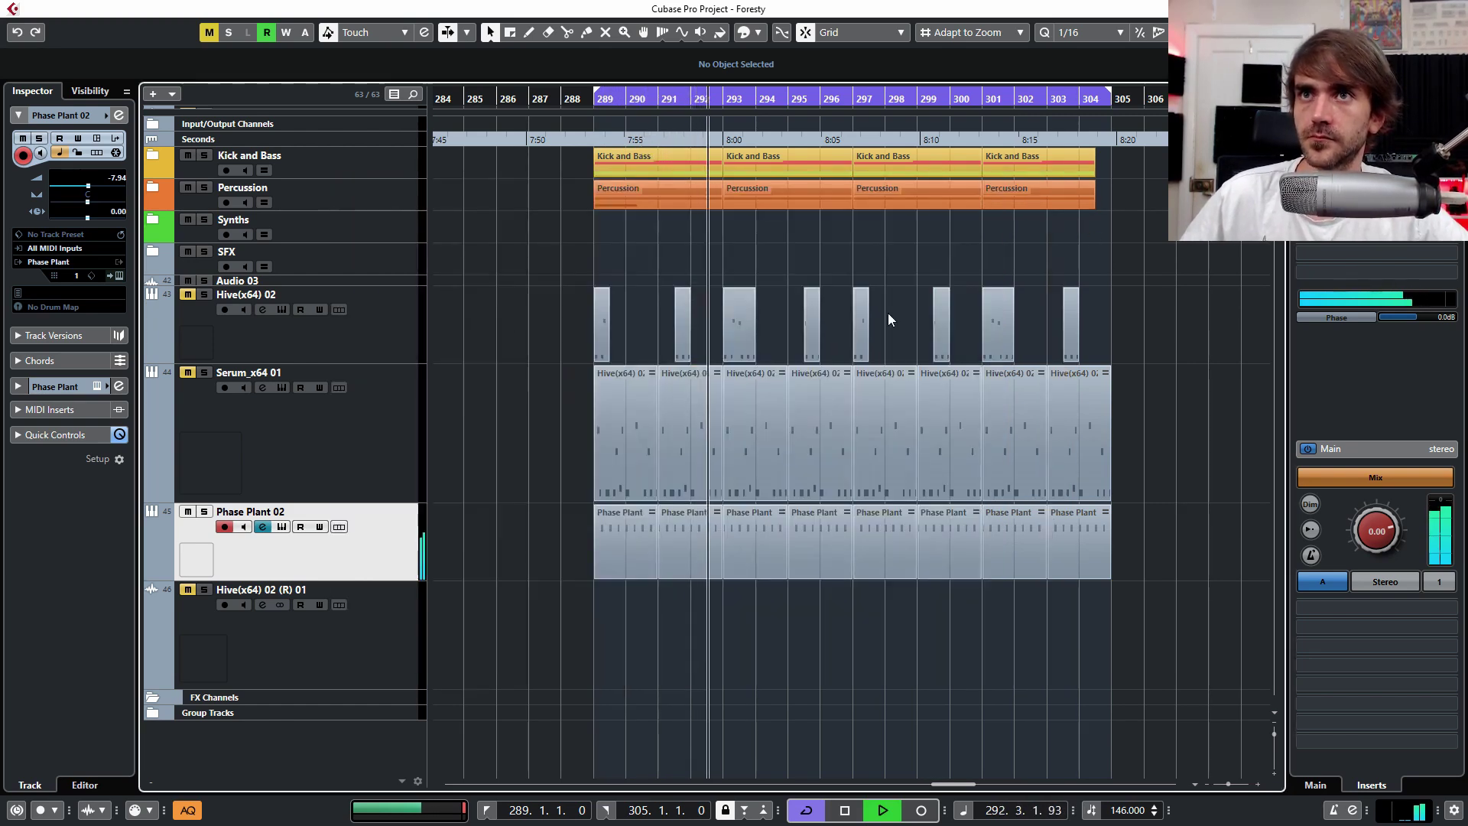
# Step: Open Phase Plant 02's channel settings, add a band 3 EQ cut of -4.3 dB at 2749 Hz, and lower the pre-filter's low-cut frequency
pyautogui.click(118, 115)
pyautogui.moveTo(675, 444); pyautogui.dragTo(725, 447)
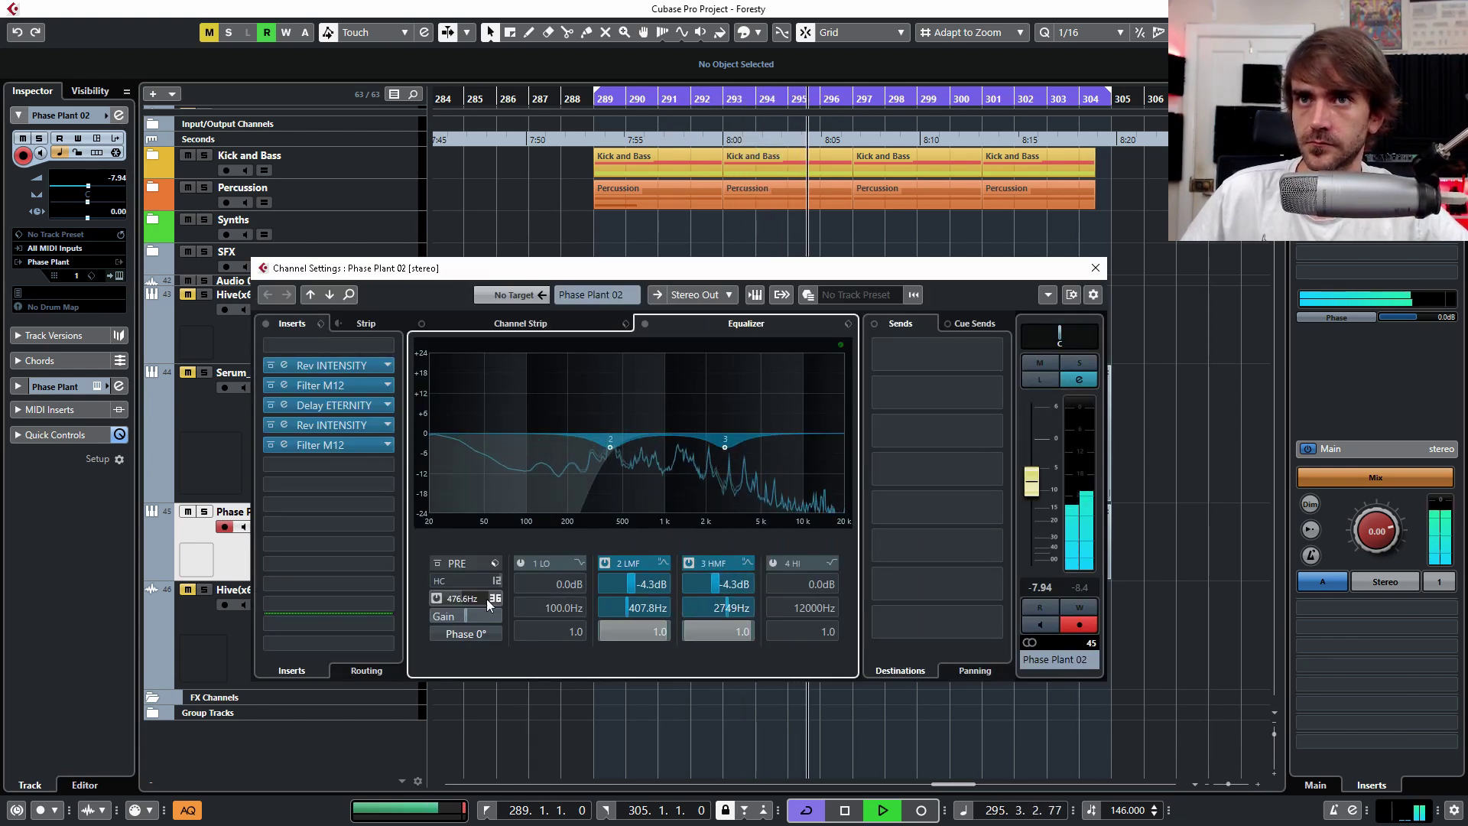
pyautogui.moveTo(463, 599); pyautogui.dragTo(456, 599)
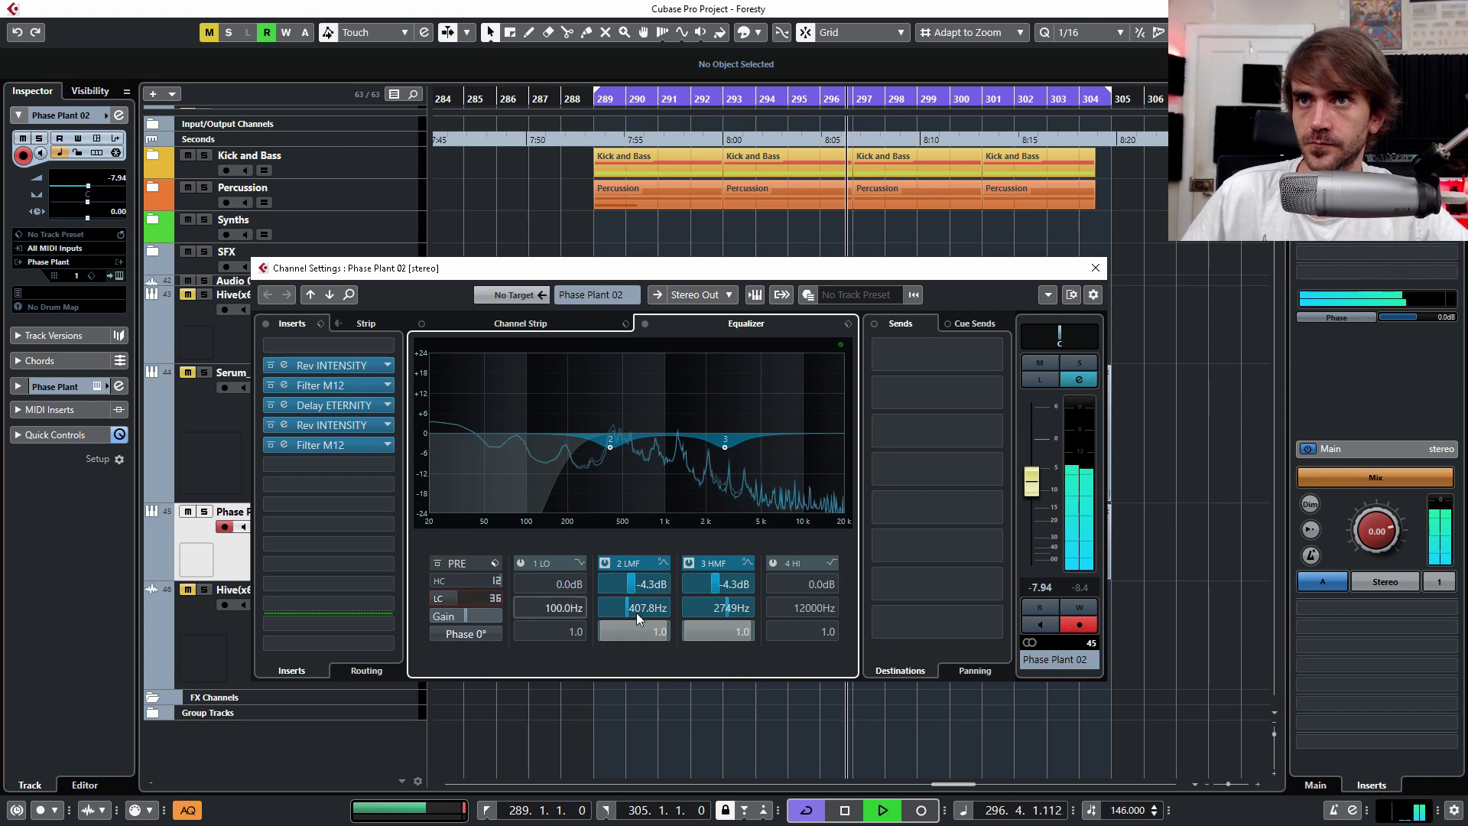
# Step: Enable EQ band 1 as a low-cut filter at 230.5 Hz and set the channel volume to -6.63 dB
pyautogui.click(579, 564)
pyautogui.click(600, 604)
pyautogui.click(521, 564)
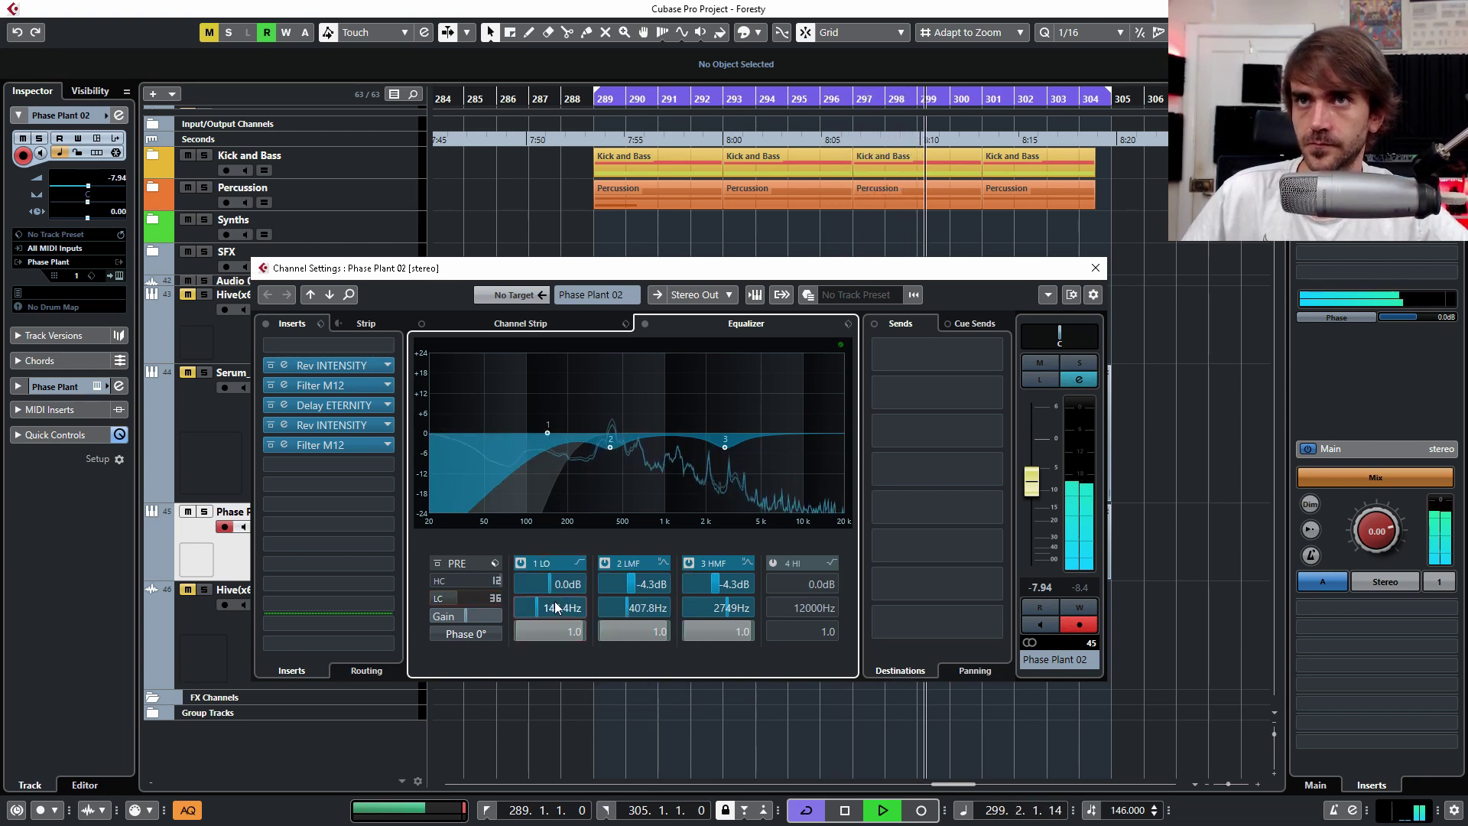
pyautogui.scroll(8, 563, 609)
pyautogui.scroll(3, 1043, 477)
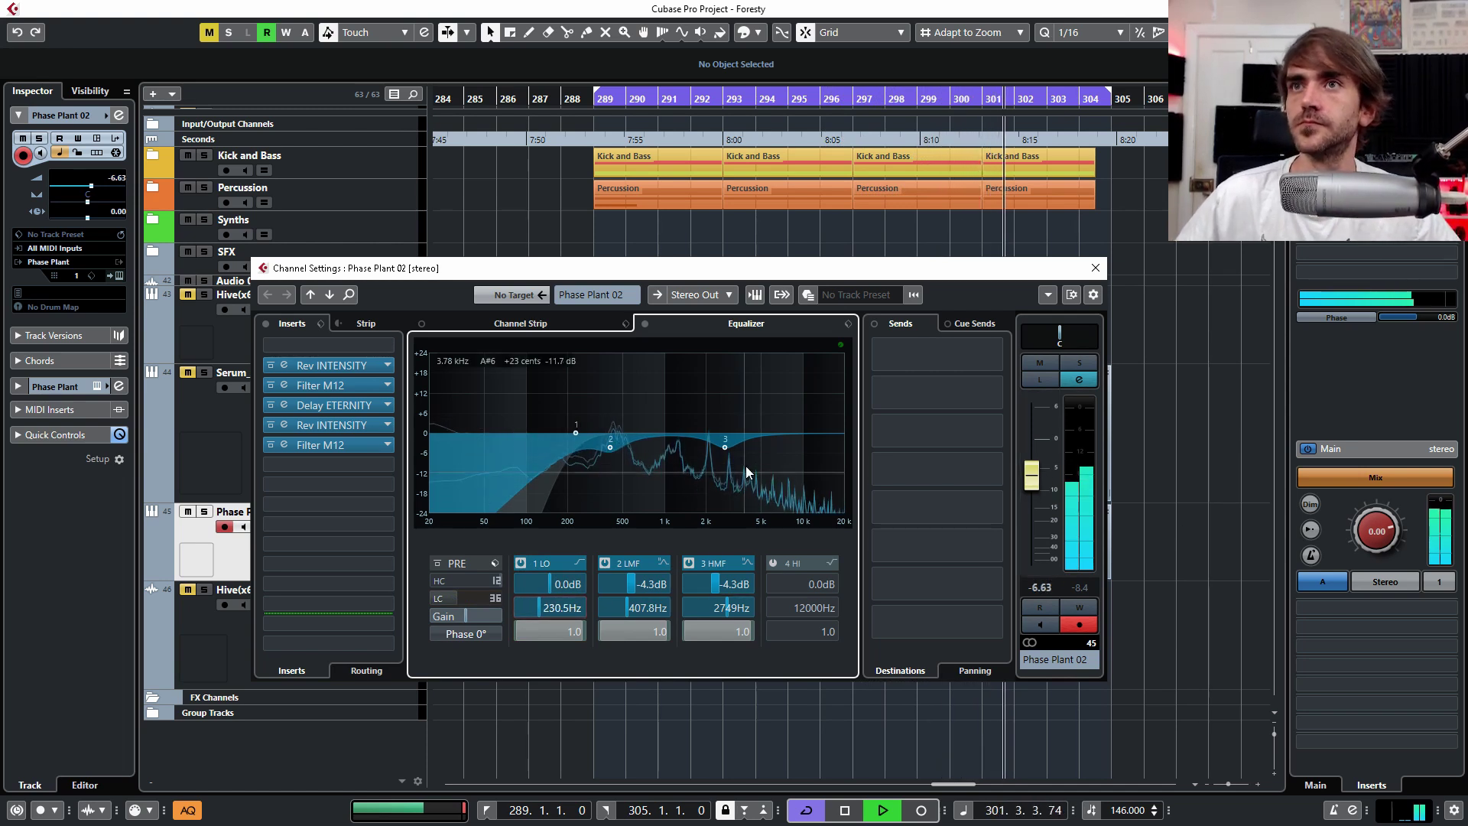
# Step: Add a band 4 high-shelf boost of 8.9 dB at 4447 Hz and move the band 3 cut to -7.5 dB at 1314 Hz
pyautogui.moveTo(725, 447); pyautogui.dragTo(723, 400)
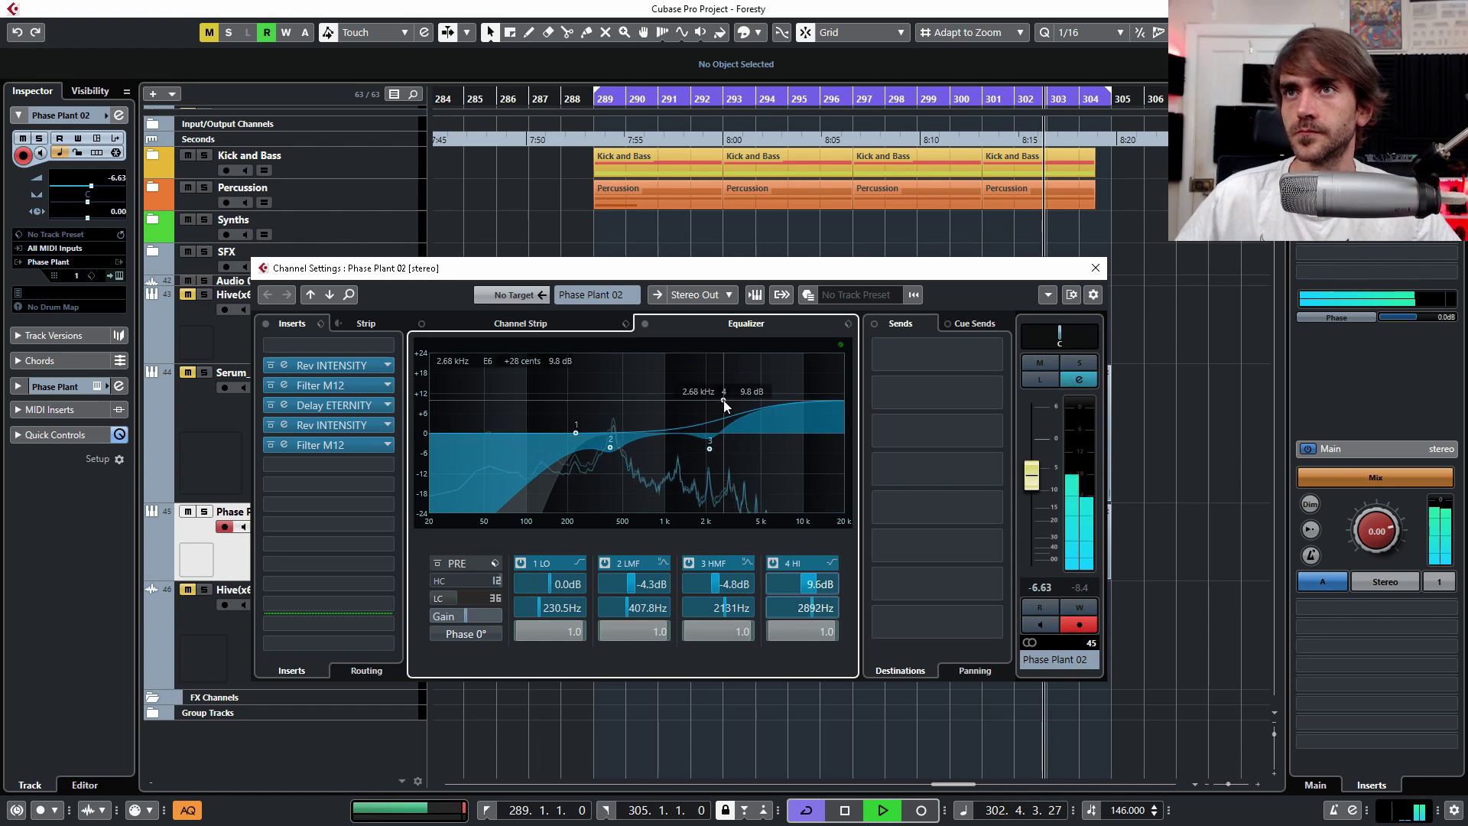
pyautogui.scroll(-9, 772, 583)
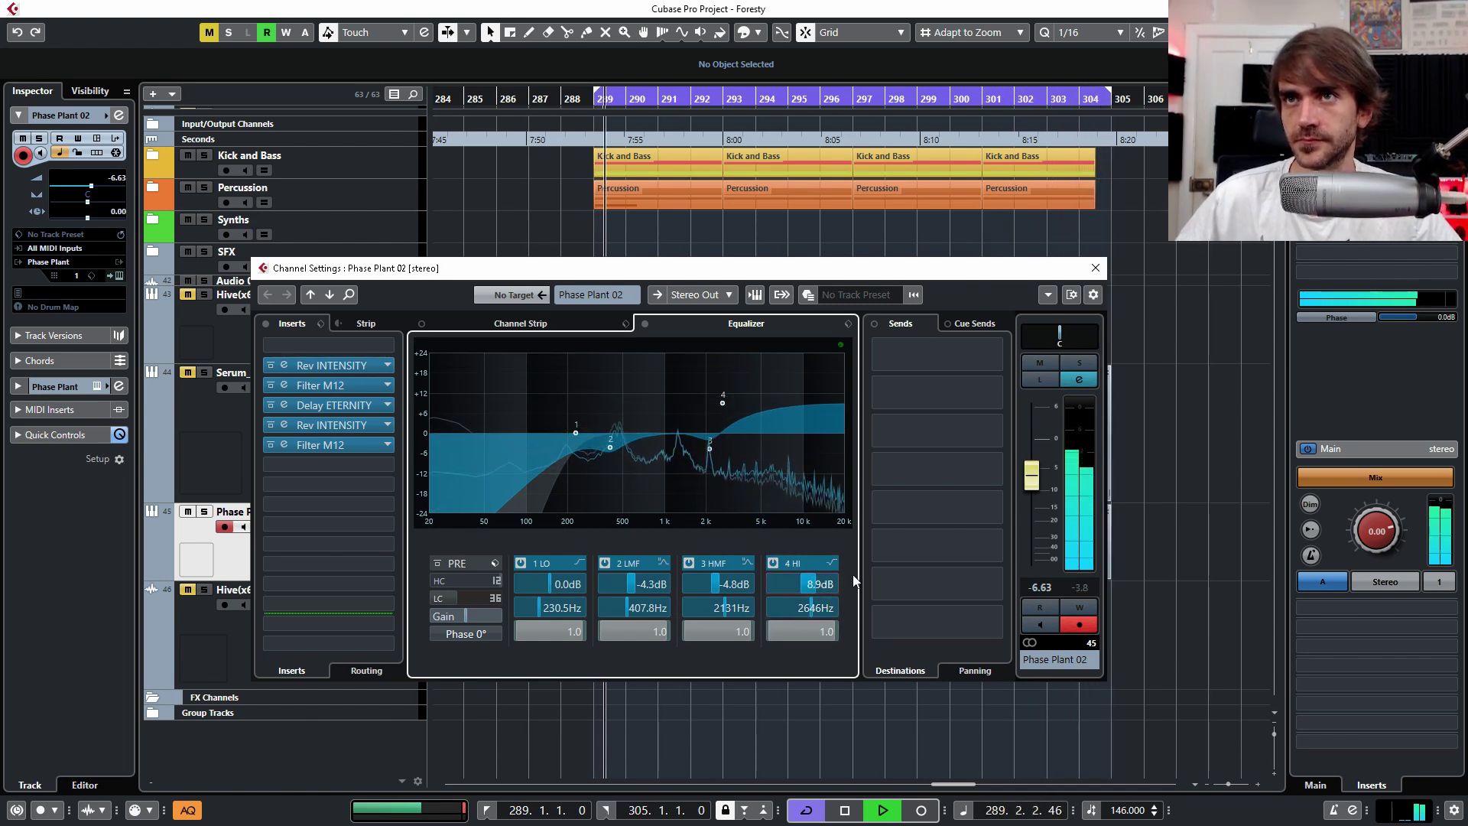
pyautogui.moveTo(709, 452); pyautogui.dragTo(682, 457)
pyautogui.scroll(4, 682, 458)
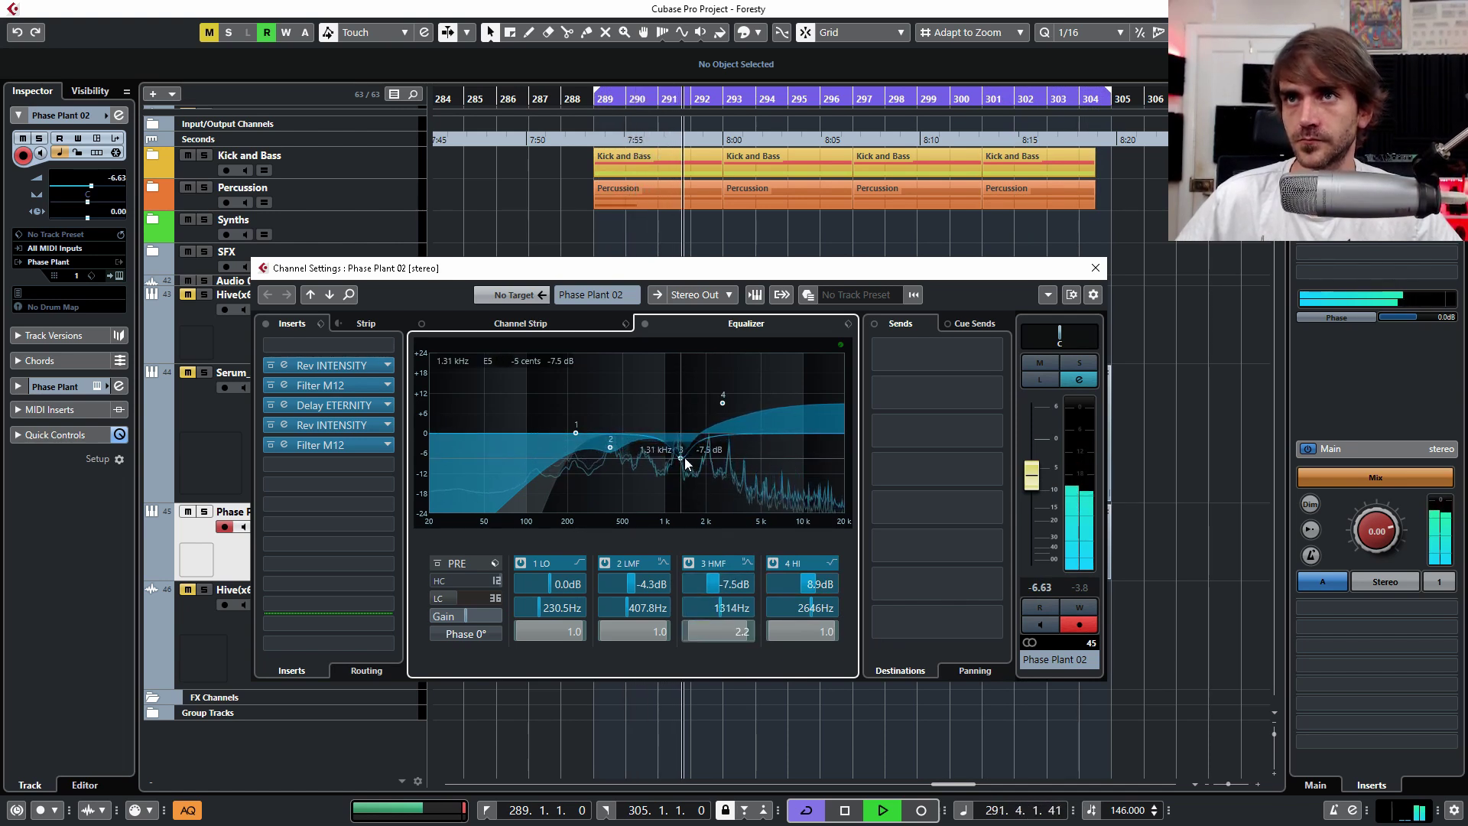
pyautogui.scroll(5, 804, 609)
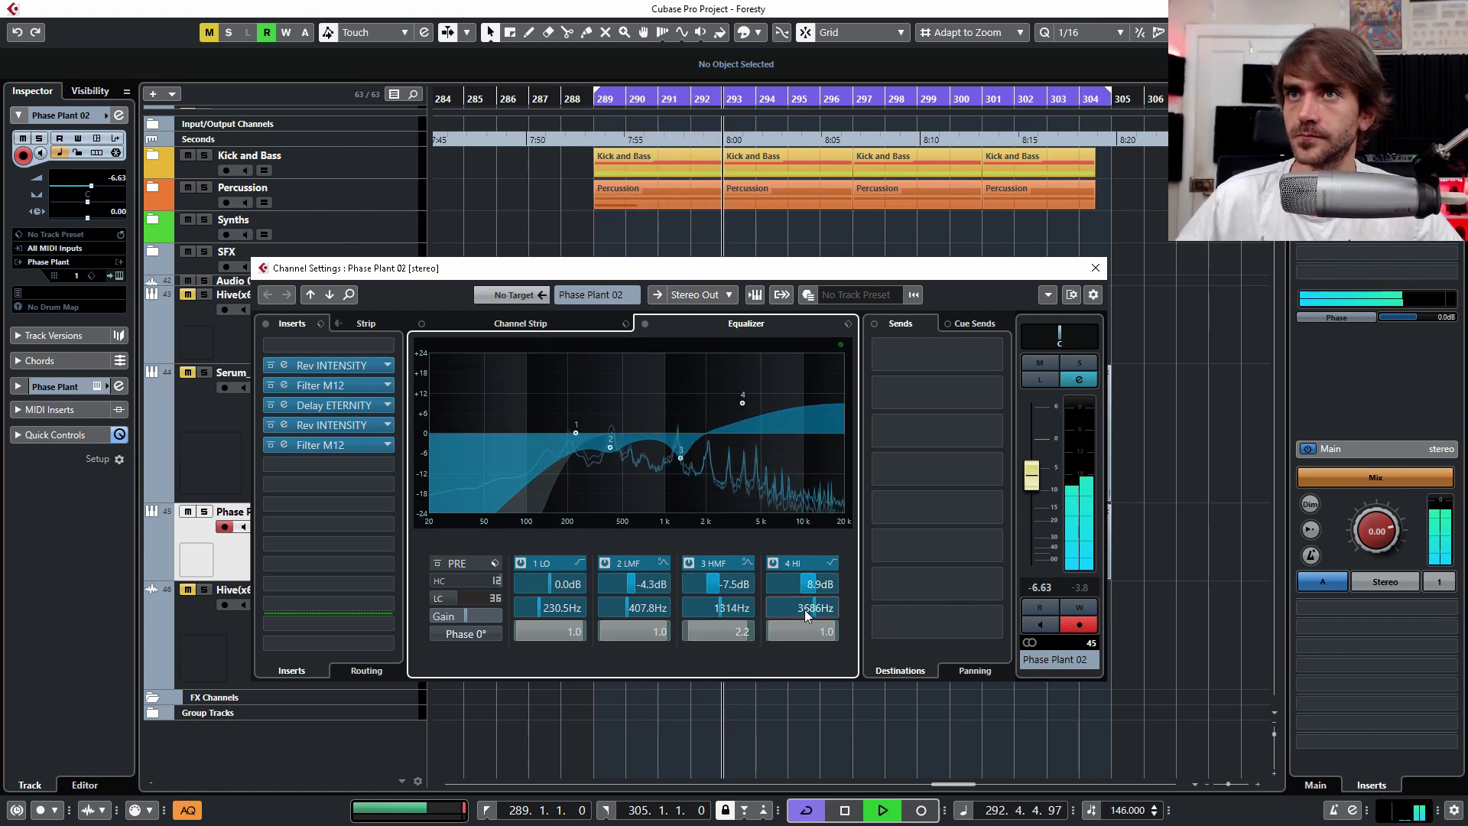
# Step: Set band 3 to -5.5 dB at 2784 Hz with Q 1.8, reduce the high shelf to 7.4 dB, and close the channel settings
pyautogui.scroll(-4, 686, 461)
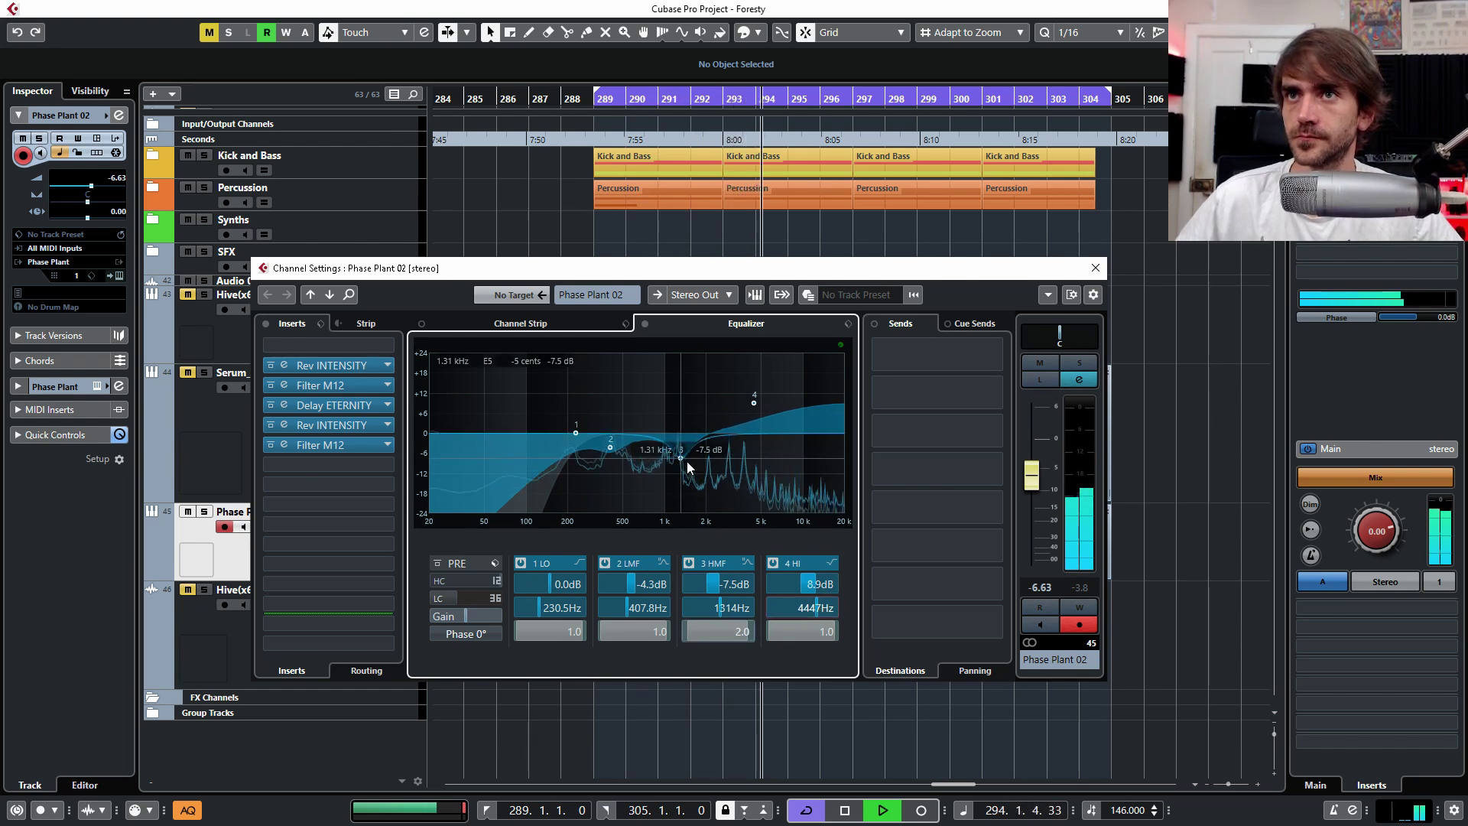
pyautogui.moveTo(687, 461); pyautogui.dragTo(727, 451)
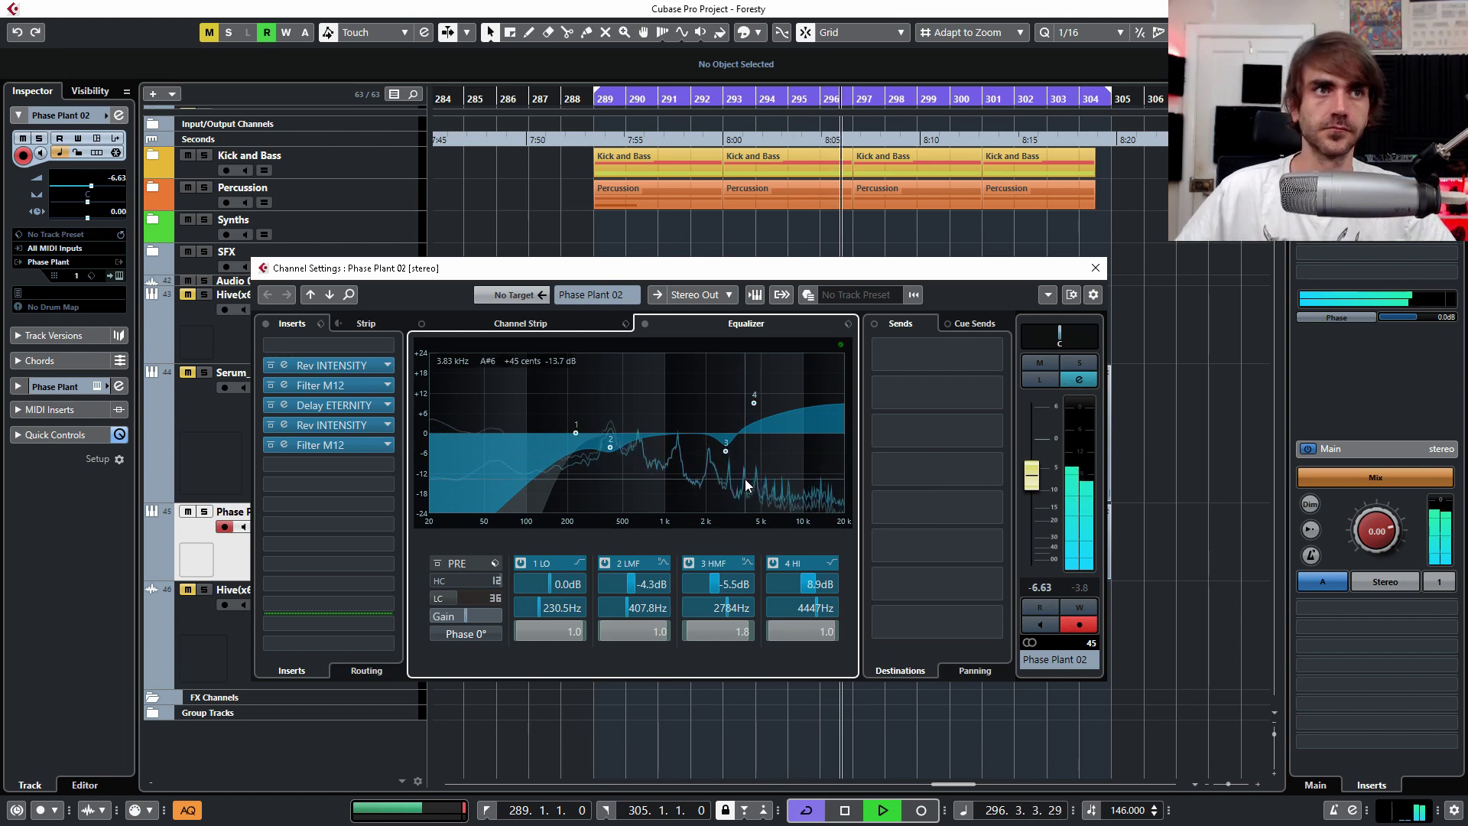
pyautogui.scroll(-5, 819, 584)
pyautogui.click(1076, 267)
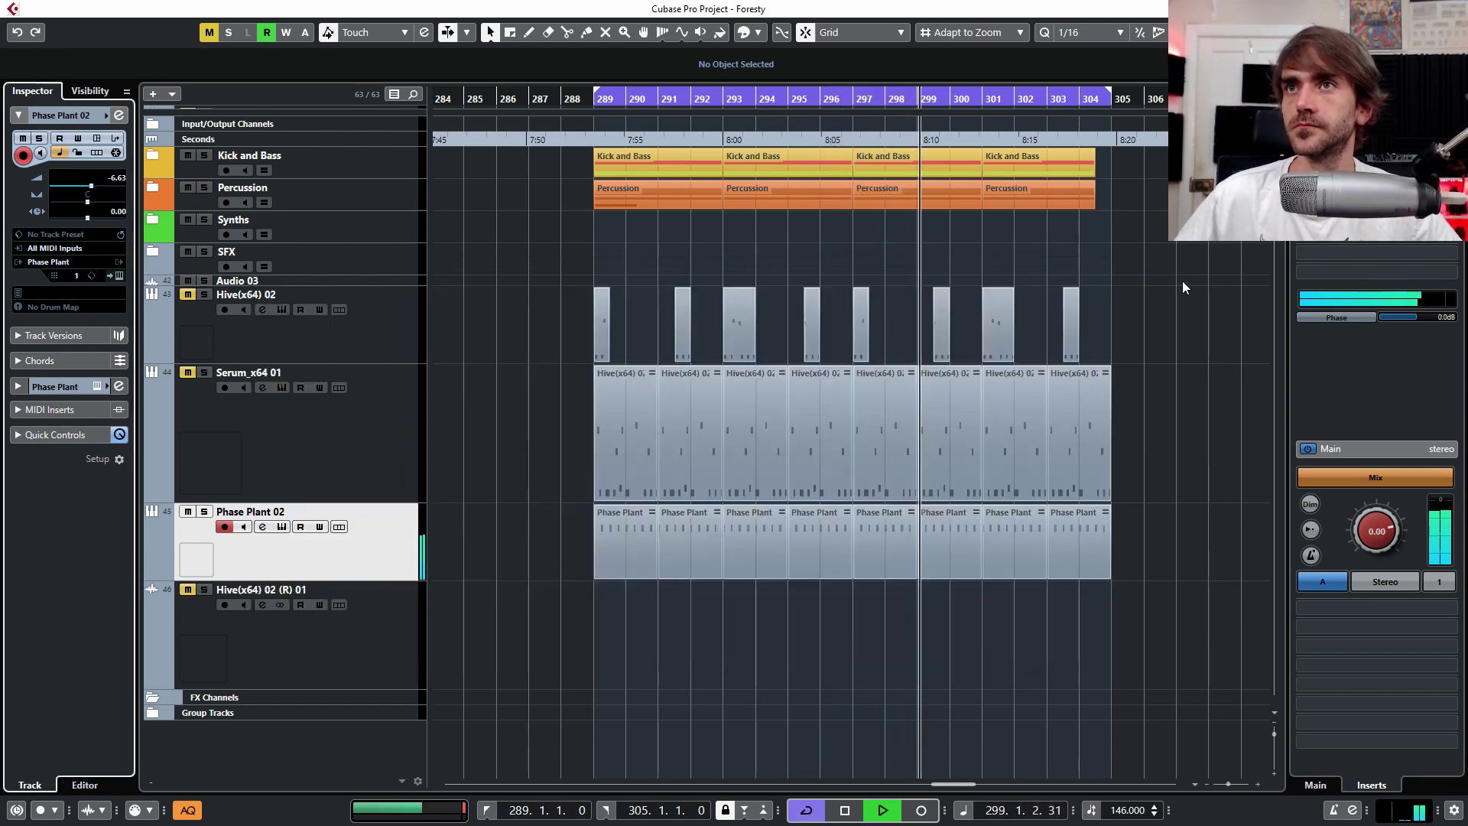
# Step: Stop playback, reopen the channel settings of Phase Plant 02, and mute the channel
pyautogui.press('g')
pyautogui.press('g')
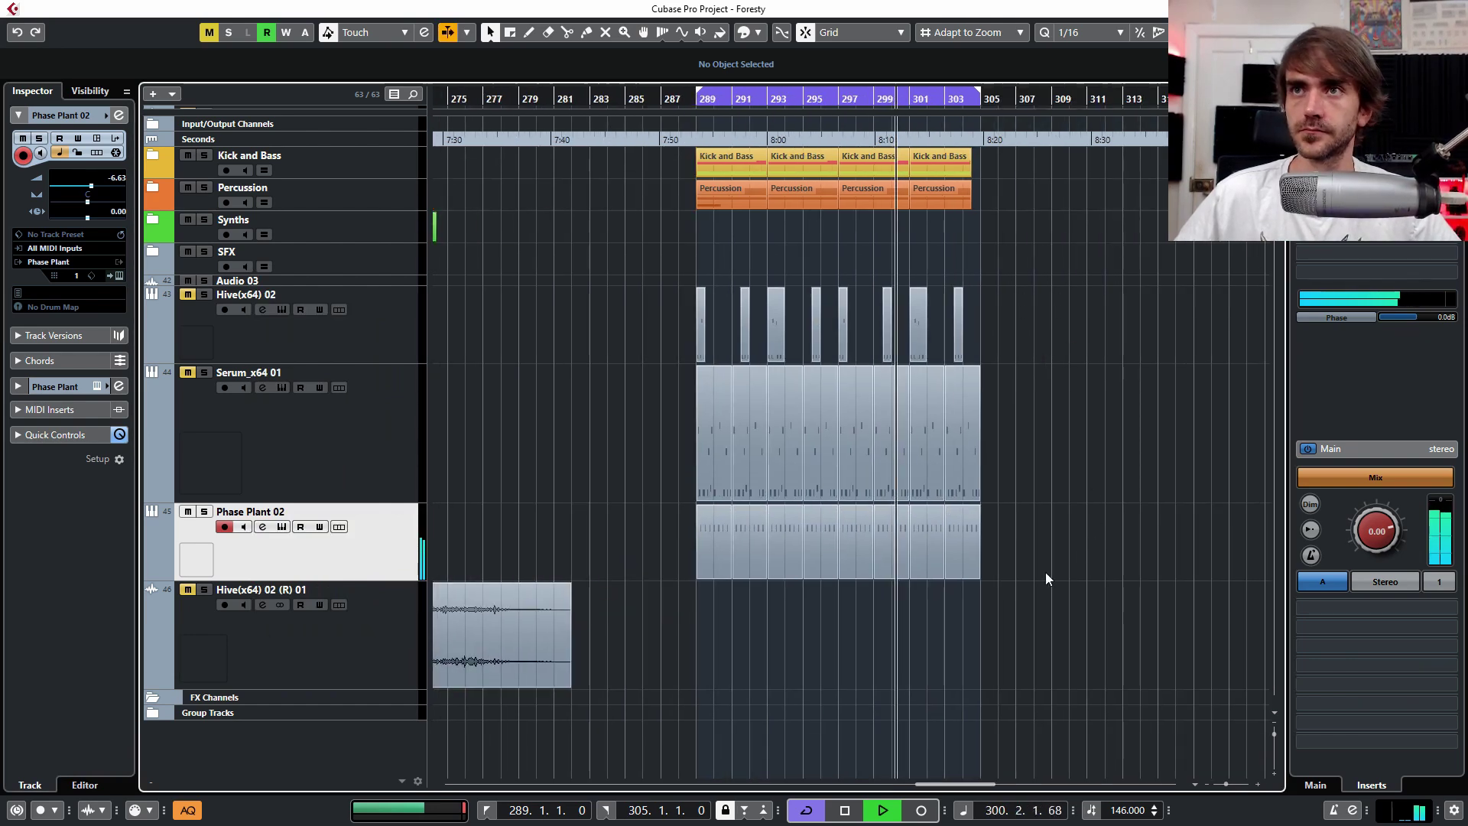
pyautogui.press('h')
pyautogui.press('h')
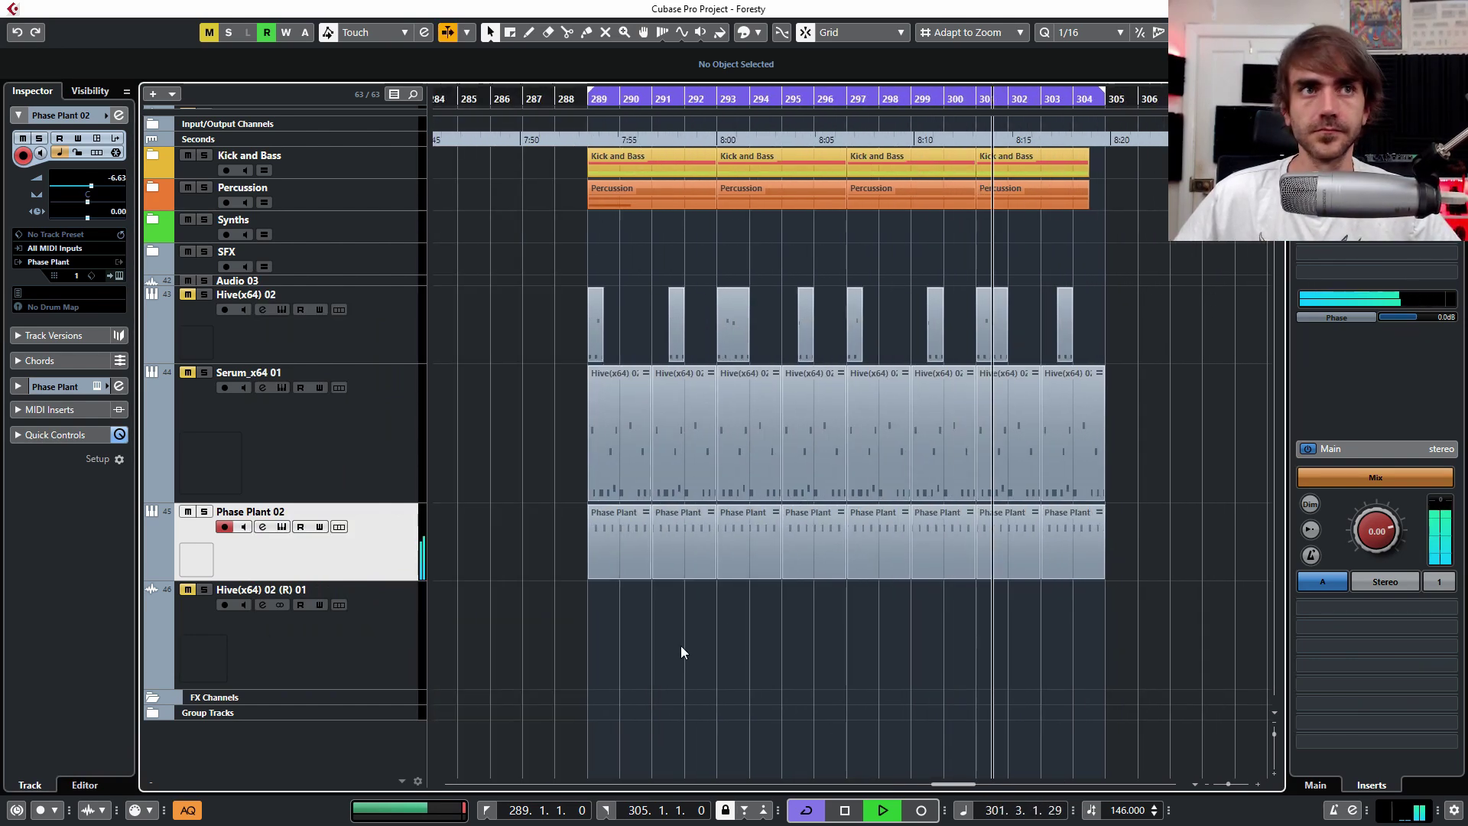
pyautogui.press('space')
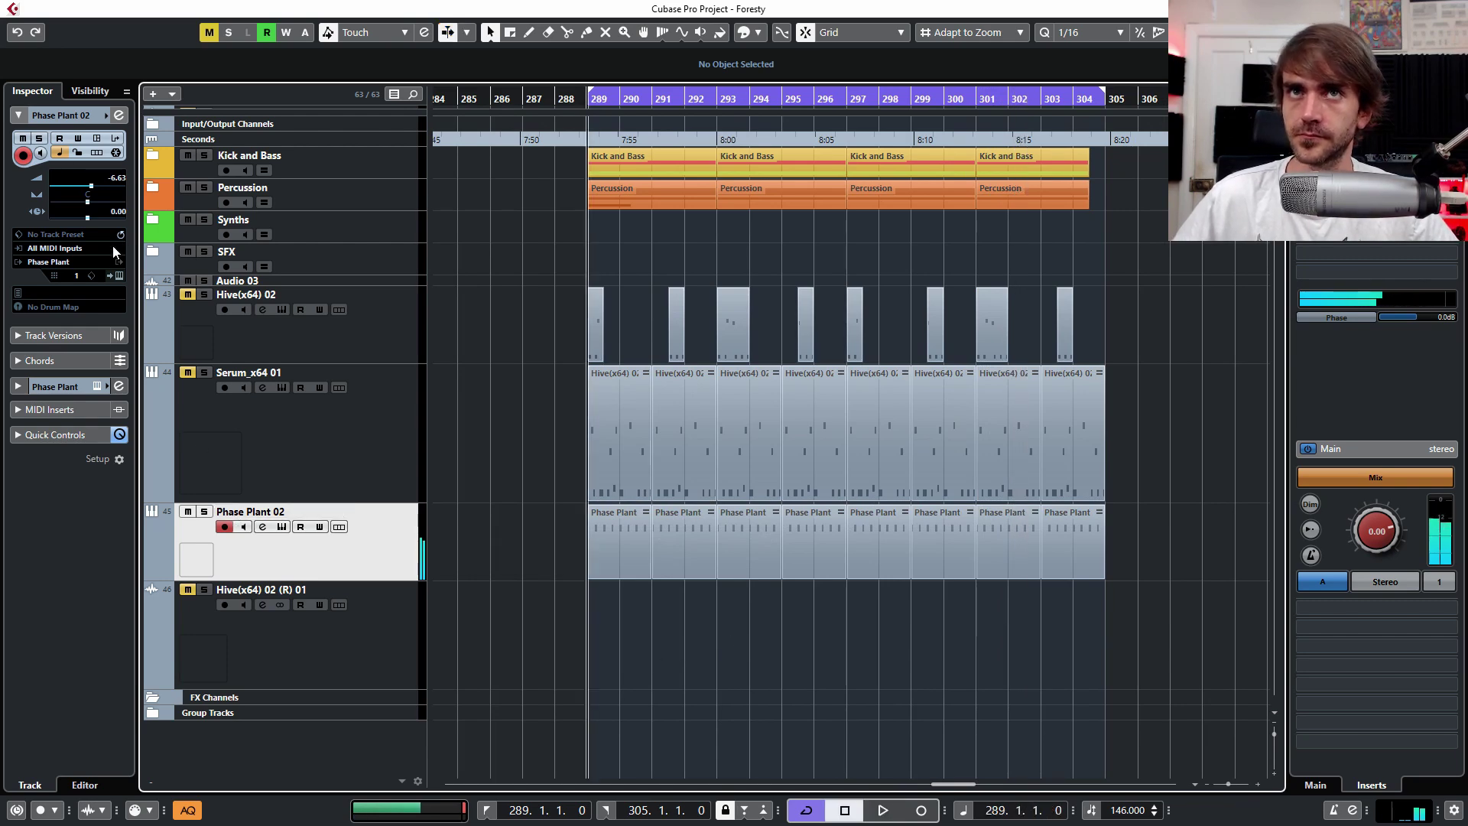
pyautogui.click(120, 115)
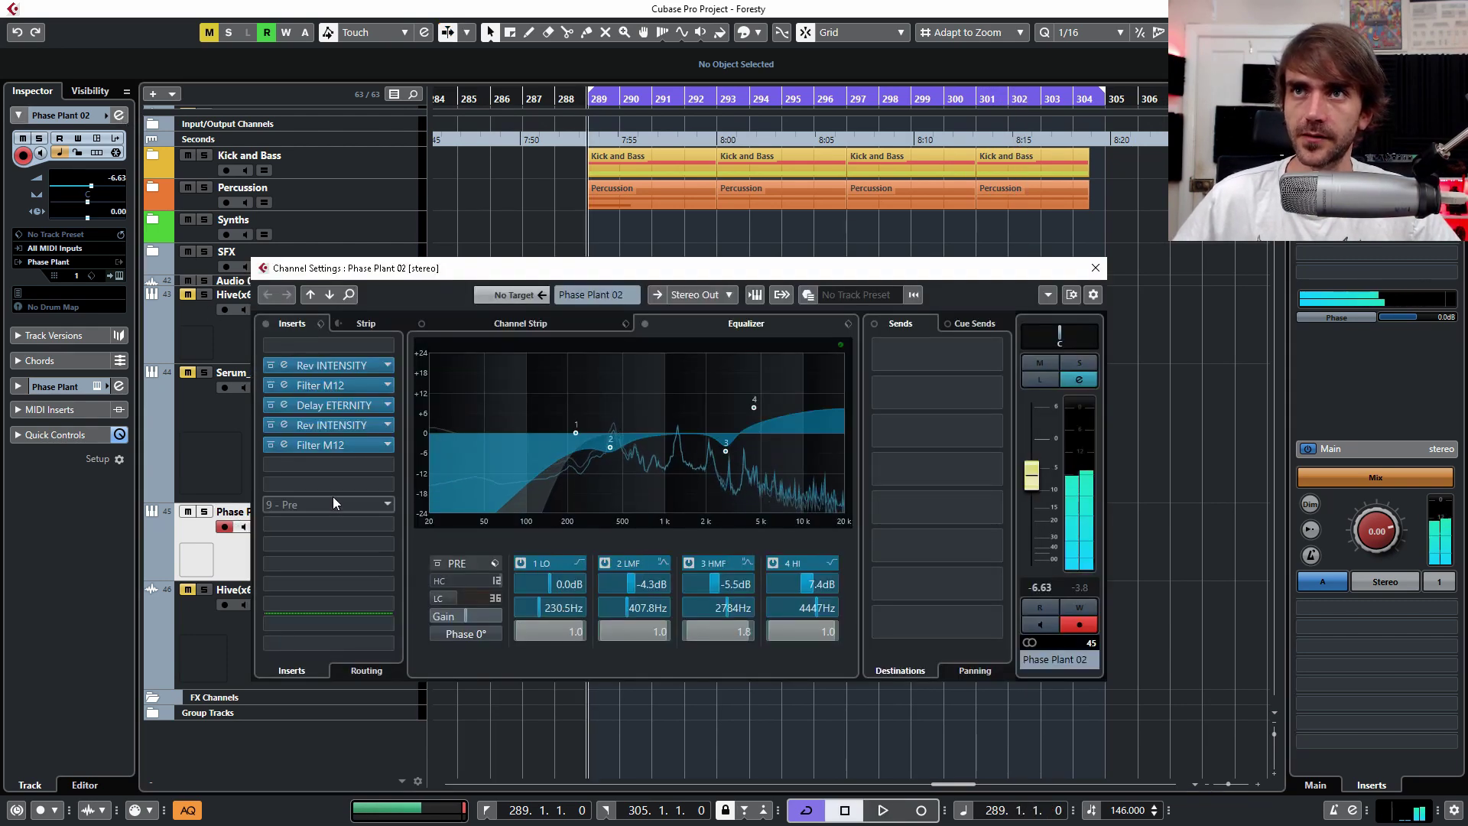
pyautogui.click(1039, 363)
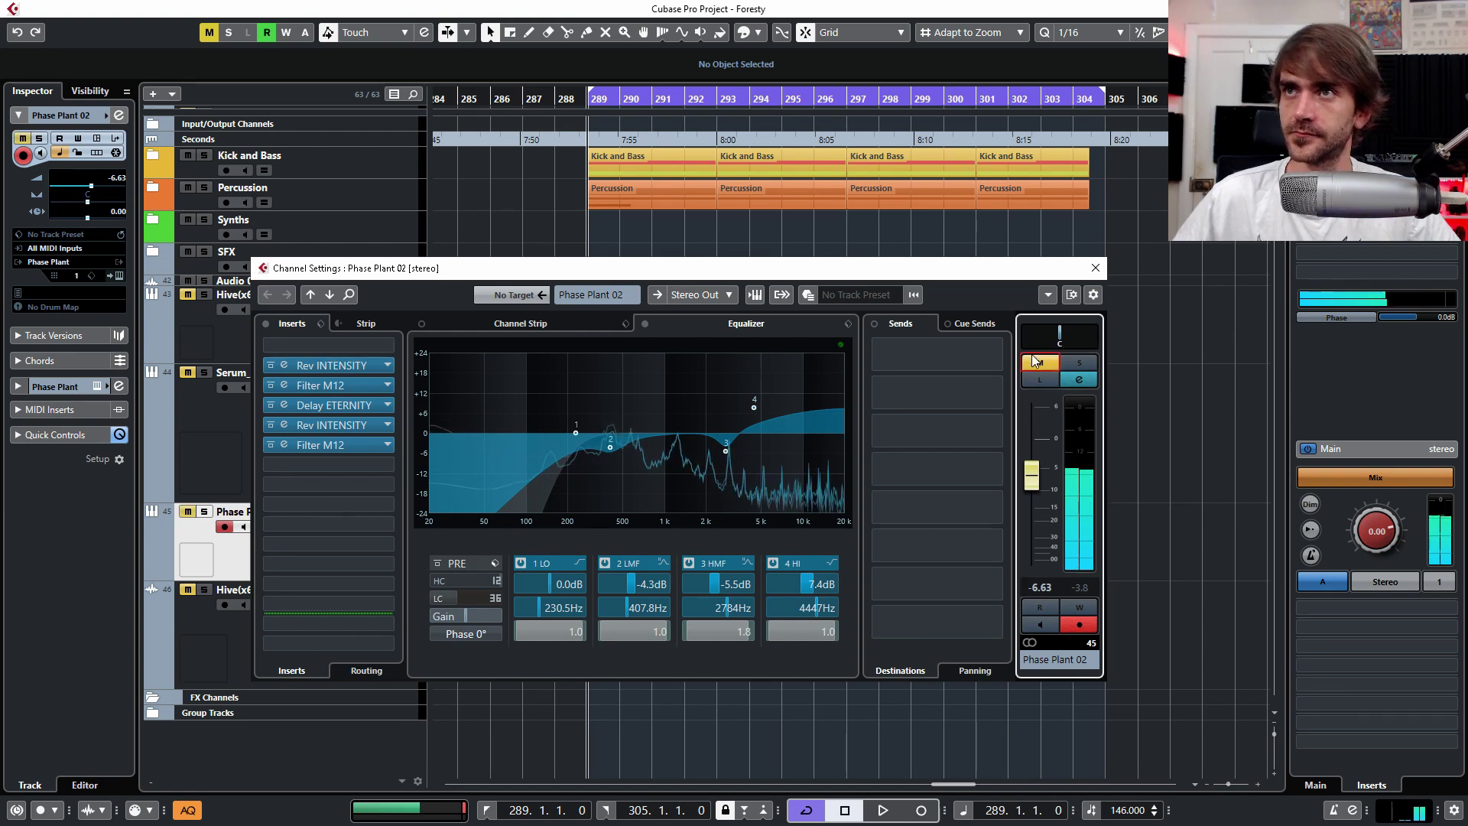
# Step: Show the available Arturia effects for an empty insert slot on Phase Plant 02
pyautogui.click(317, 487)
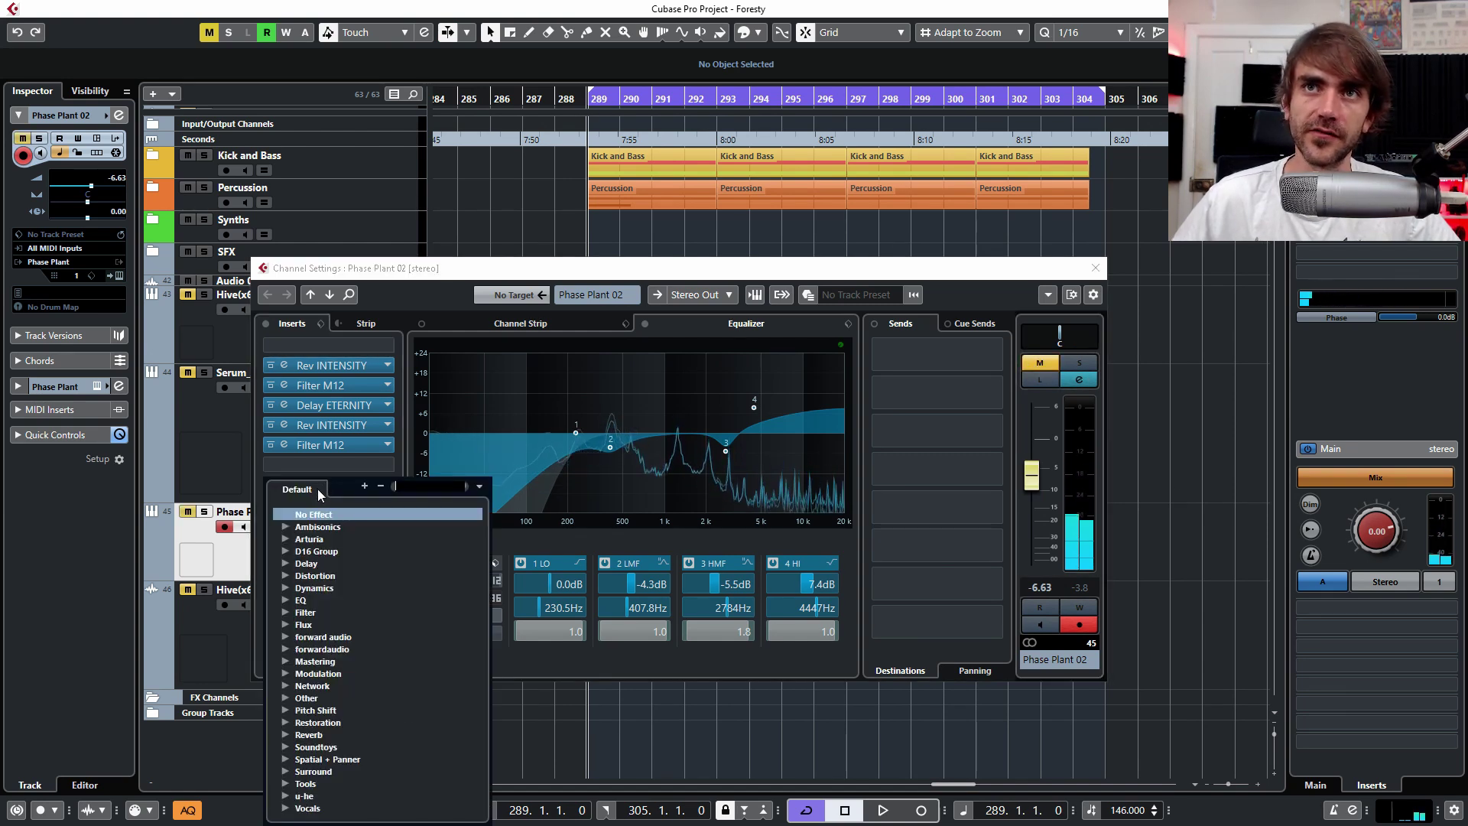
pyautogui.click(285, 539)
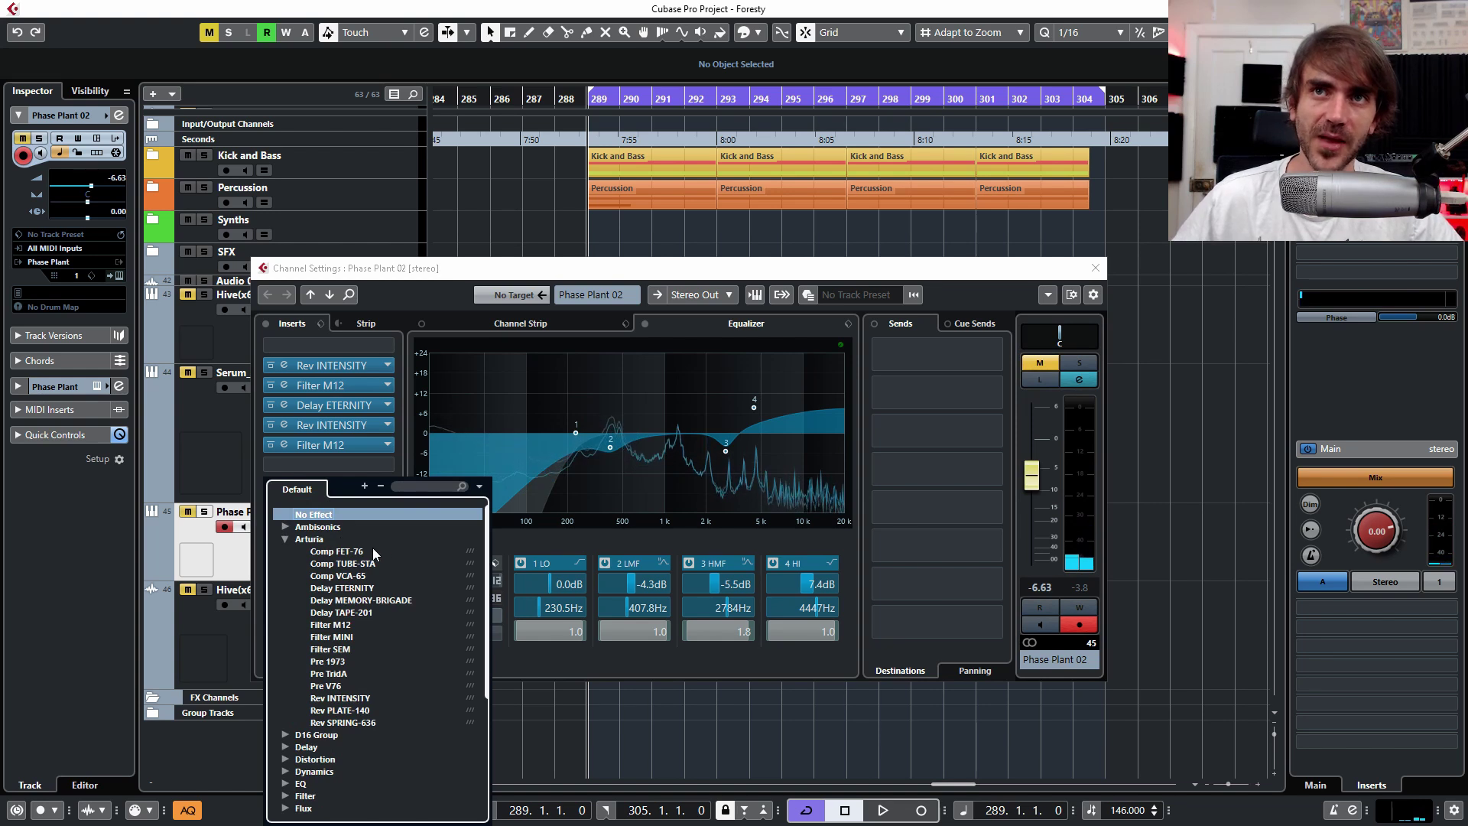